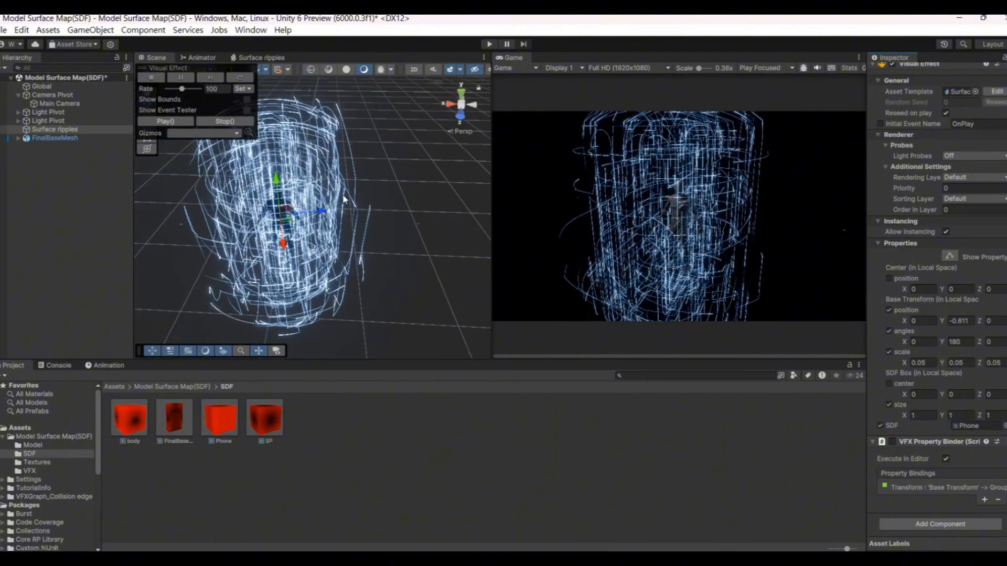
{"action": "left_click_drag", "start_coordinate": [342, 195], "coordinate": [416, 223], "text": "alt"}
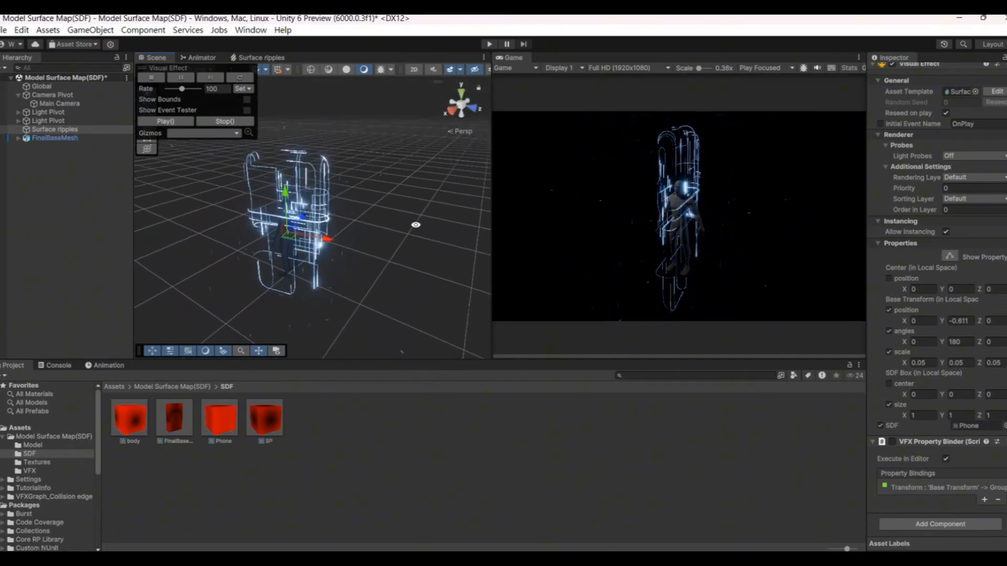
{"action": "left_click_drag", "start_coordinate": [169, 236], "coordinate": [12, 256], "text": "alt"}
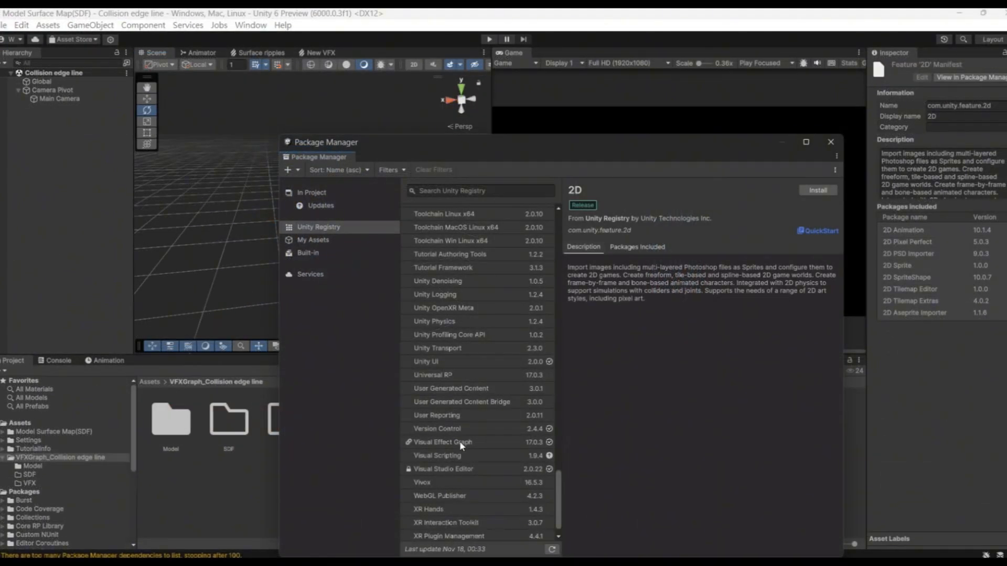
Check the Visual Effect Graph package in the Unity Registry and close the package list
{"action": "left_click", "coordinate": [459, 442]}
{"action": "left_click", "coordinate": [831, 142]}
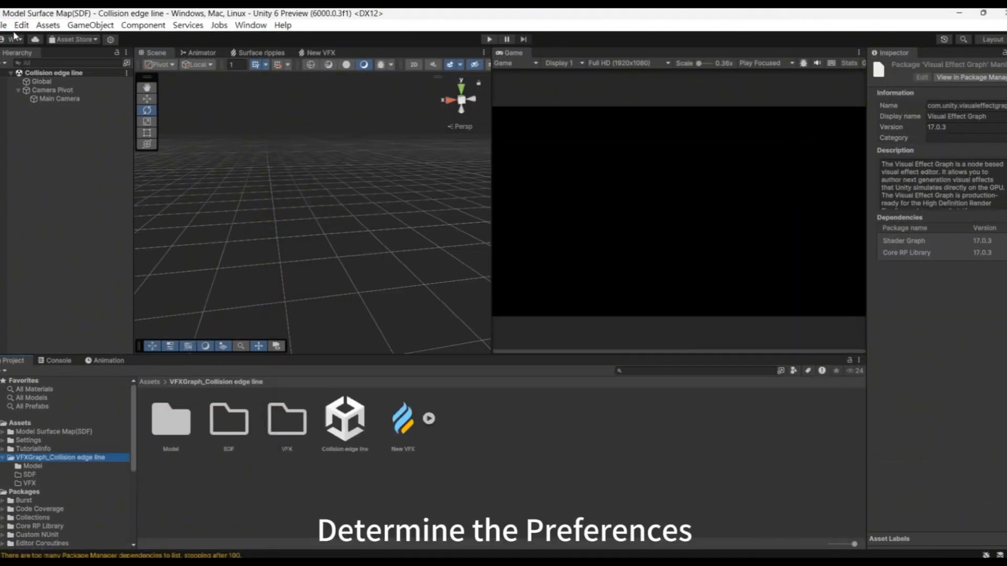
Make sure Experimental Operators/Blocks is enabled in the Visual Effects preferences, and close the preferences
{"action": "left_click", "coordinate": [21, 25]}
{"action": "left_click", "coordinate": [151, 366]}
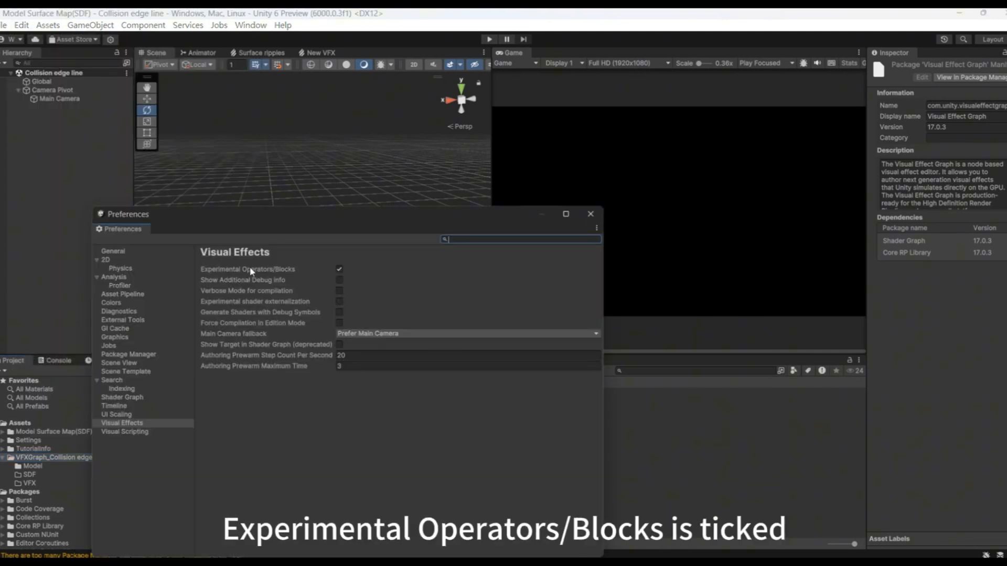
{"action": "left_click", "coordinate": [342, 270]}
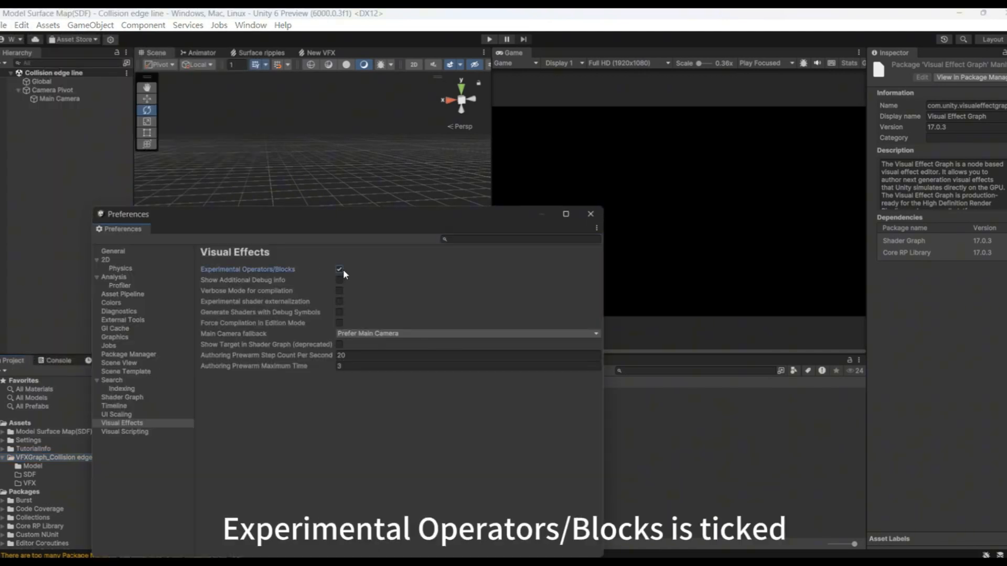
{"action": "left_click", "coordinate": [591, 214]}
Create a Visual Effect Graph from the Simple Loop template in the VFX folder and name it Collision edge line
{"action": "left_click", "coordinate": [61, 483]}
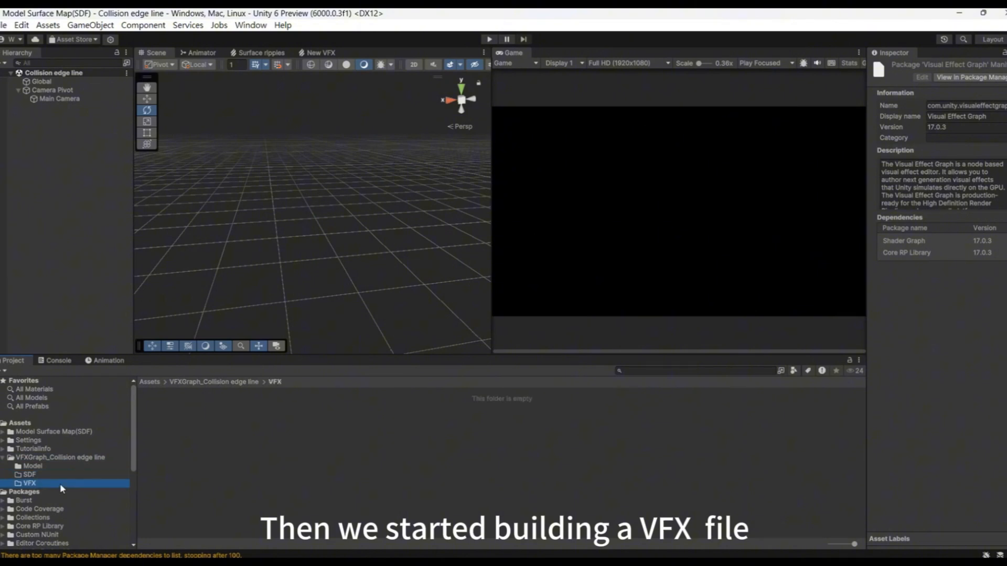
{"action": "right_click", "coordinate": [255, 475]}
{"action": "mouse_move", "coordinate": [435, 160]}
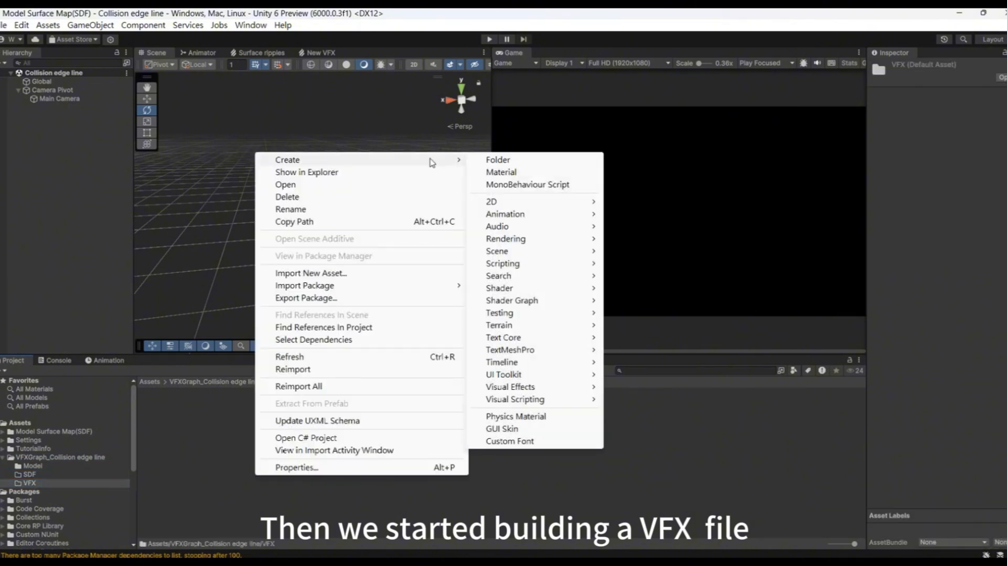
{"action": "mouse_move", "coordinate": [556, 389]}
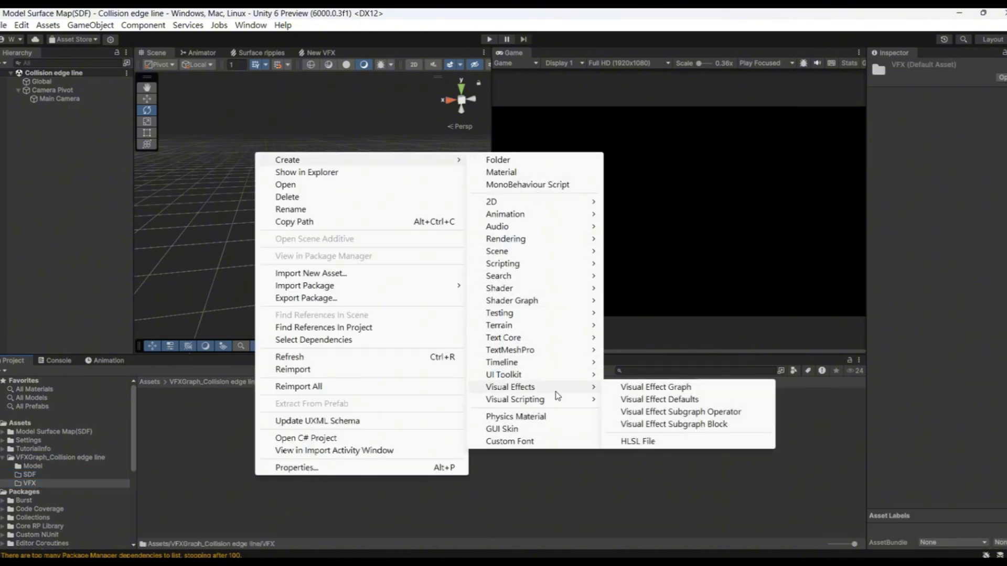
{"action": "left_click", "coordinate": [639, 390]}
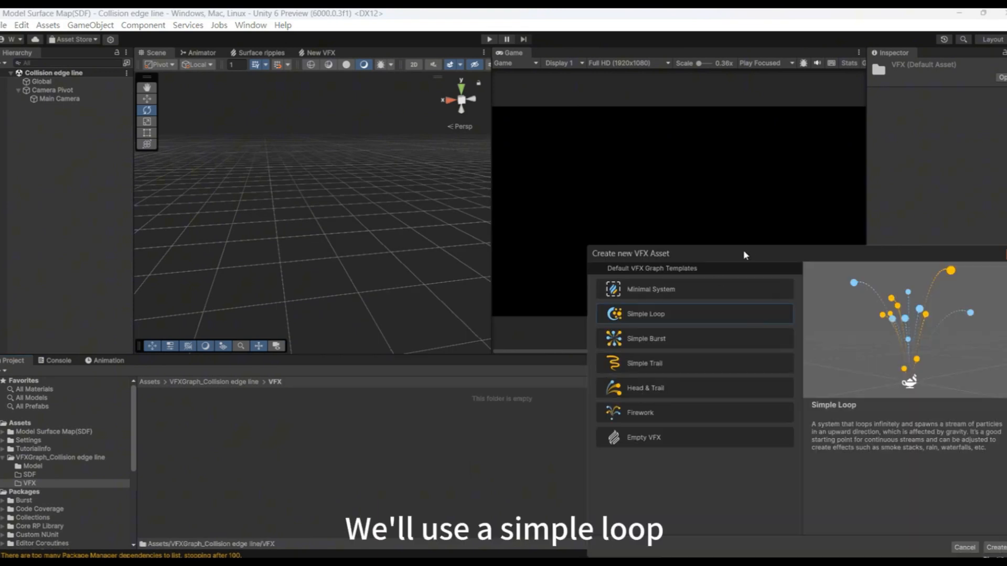
{"action": "left_click_drag", "start_coordinate": [743, 249], "coordinate": [424, 153]}
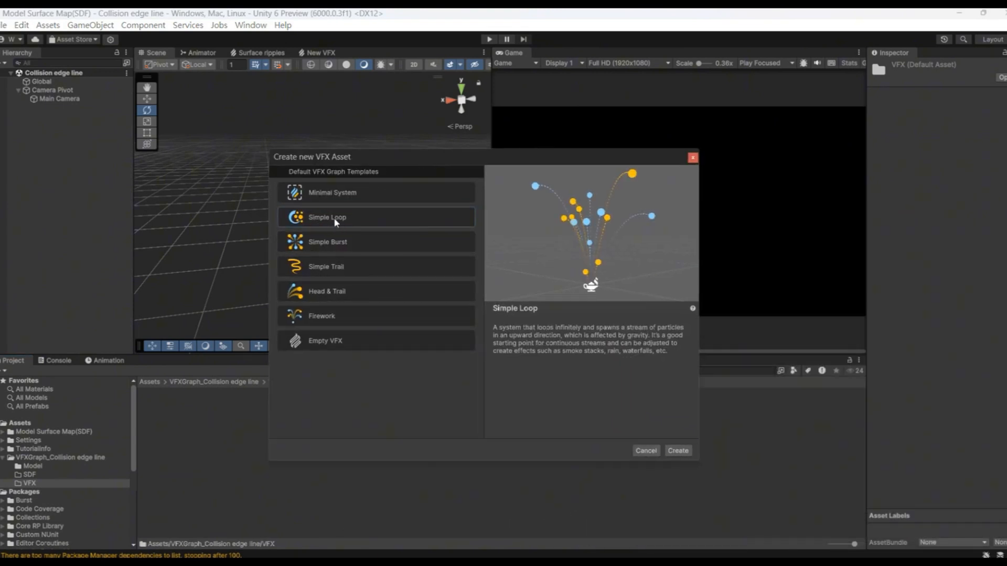
{"action": "left_click", "coordinate": [678, 450]}
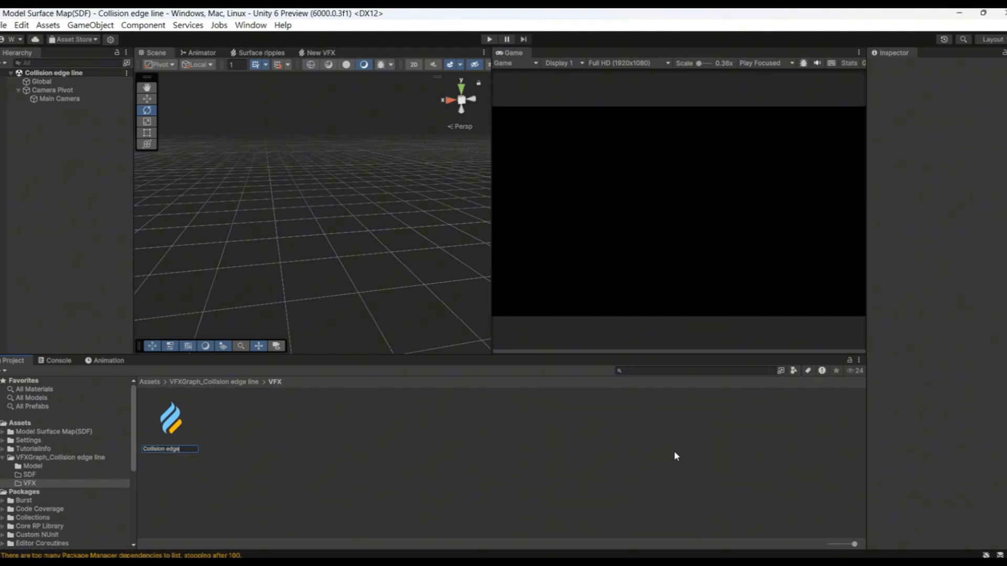
{"action": "type", "text": "Collision edge line"}
{"action": "key", "text": "Return"}
Add the Collision edge line effect to the scene hierarchy and open its graph for editing
{"action": "left_click_drag", "start_coordinate": [171, 419], "coordinate": [29, 198]}
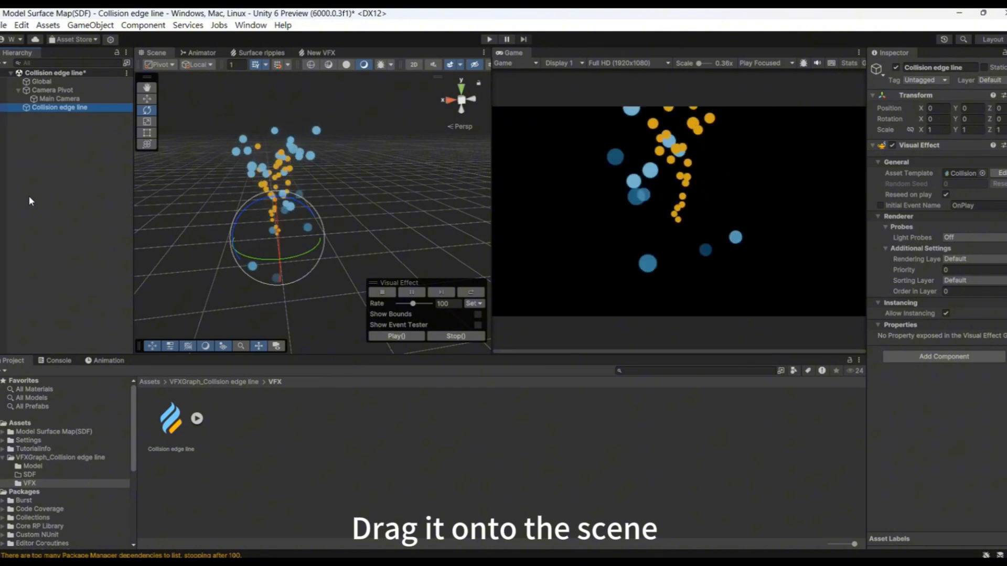
{"action": "left_click", "coordinate": [1001, 174]}
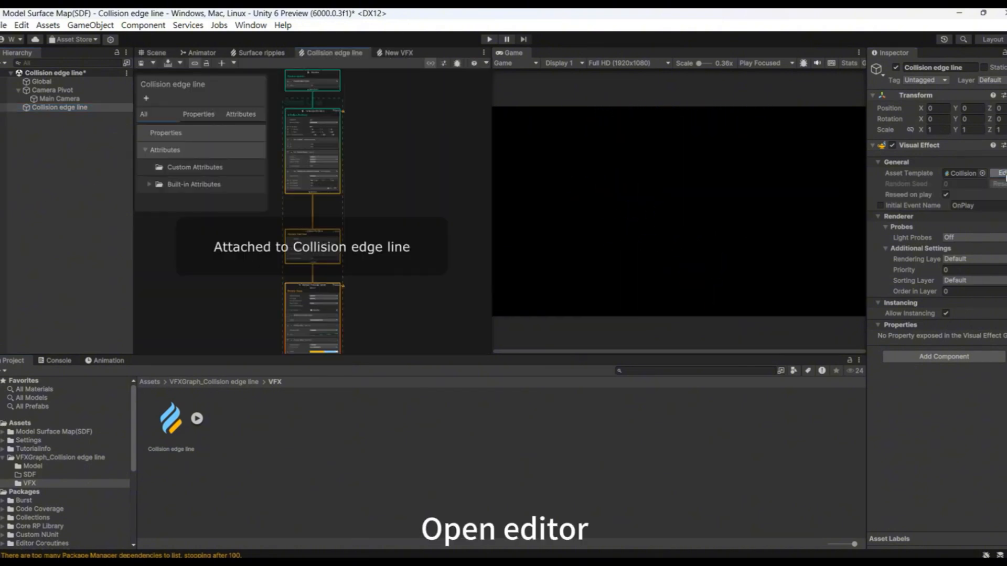
Detach the Collision edge line graph into an enlarged floating window that leaves the Game view's particles visible
{"action": "left_click_drag", "start_coordinate": [342, 52], "coordinate": [362, 208]}
{"action": "left_click_drag", "start_coordinate": [538, 362], "coordinate": [664, 531]}
{"action": "middle_click_drag", "start_coordinate": [479, 236], "coordinate": [518, 329]}
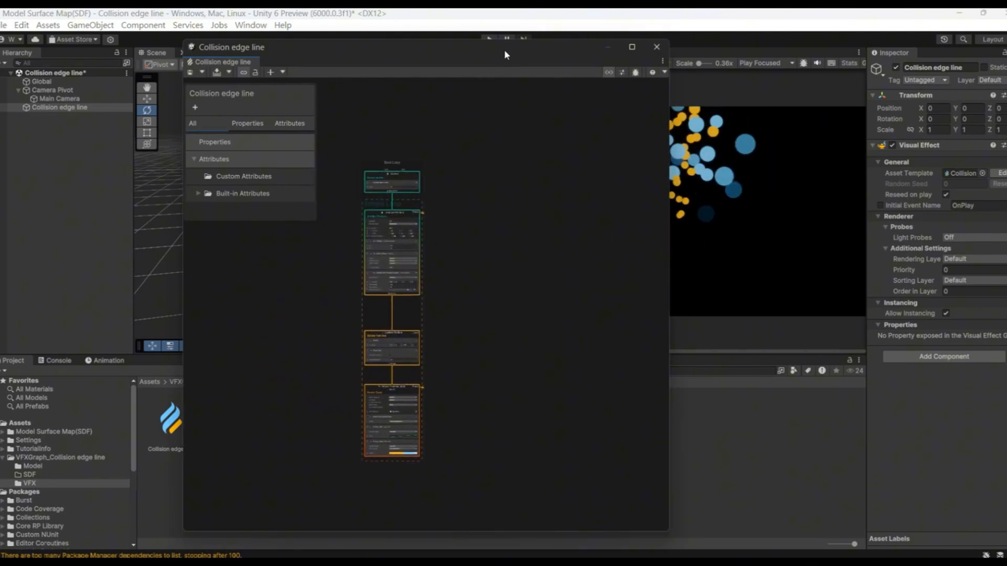
{"action": "left_click_drag", "start_coordinate": [504, 51], "coordinate": [404, 197]}
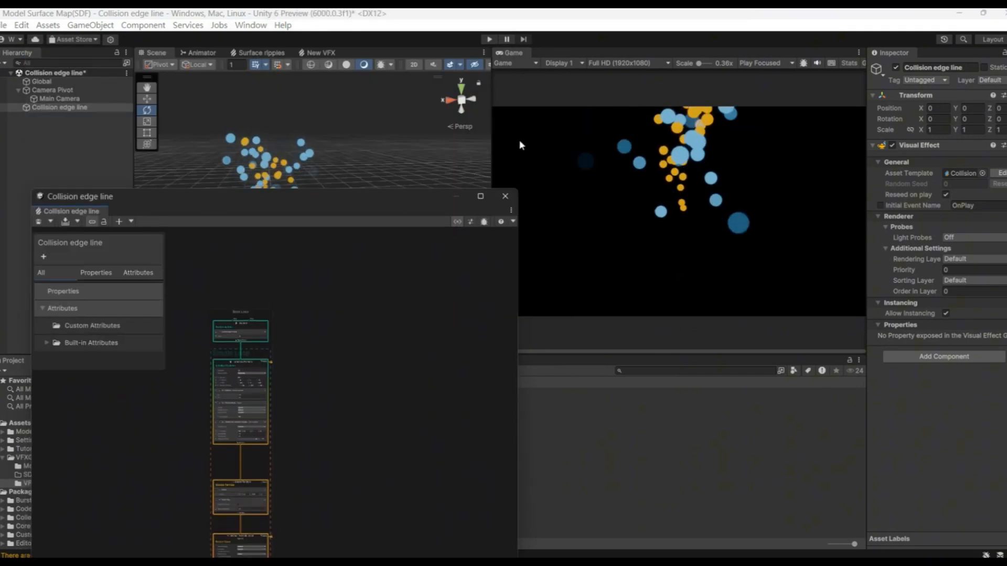
{"action": "left_click_drag", "start_coordinate": [493, 129], "coordinate": [557, 129]}
{"action": "left_click_drag", "start_coordinate": [411, 200], "coordinate": [438, 37]}
{"action": "left_click_drag", "start_coordinate": [546, 517], "coordinate": [561, 547]}
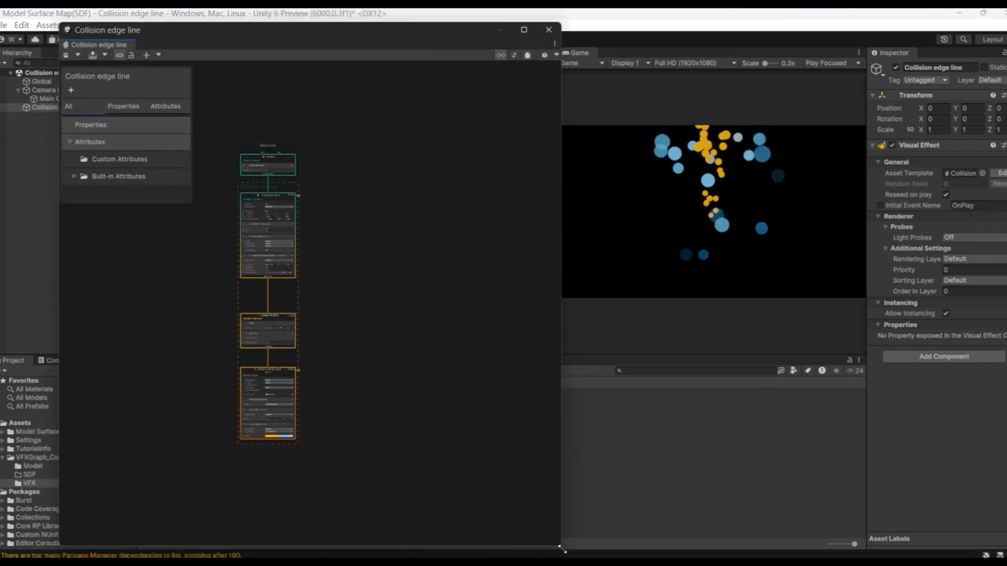
Switch the simulation space of the Initialize Particle context from World to Local
{"action": "middle_click_drag", "start_coordinate": [401, 261], "coordinate": [499, 294]}
{"action": "scroll", "coordinate": [353, 291], "scroll_direction": "up", "scroll_amount": 5}
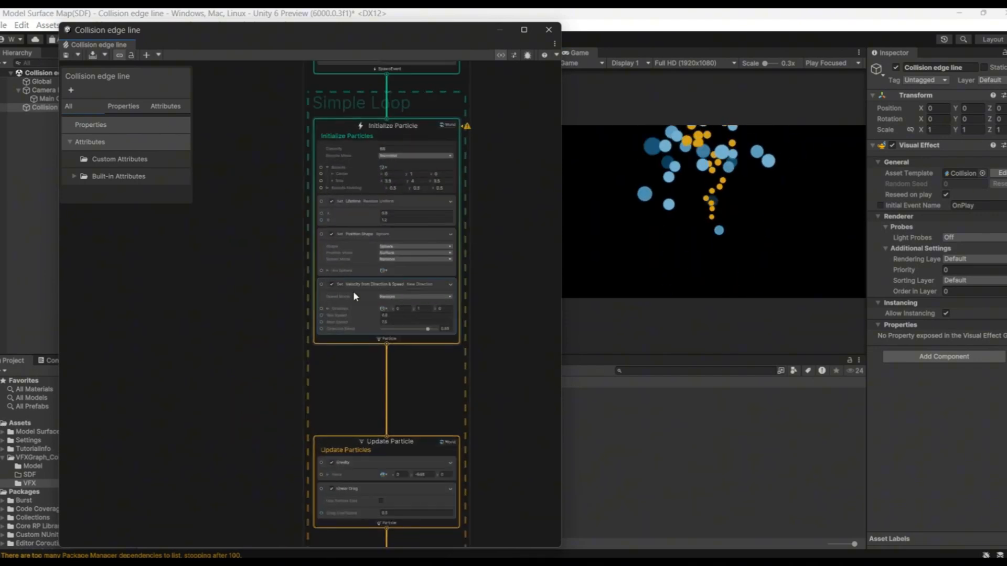
{"action": "middle_click_drag", "start_coordinate": [276, 187], "coordinate": [275, 281]}
{"action": "scroll", "coordinate": [319, 202], "scroll_direction": "up", "scroll_amount": 2}
{"action": "middle_click_drag", "start_coordinate": [319, 202], "coordinate": [253, 258]}
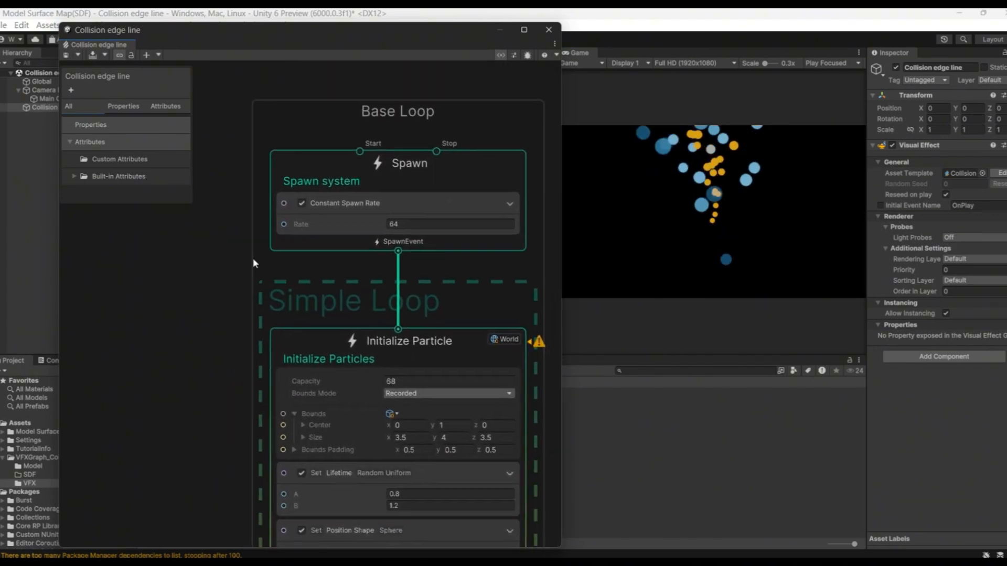
{"action": "middle_click_drag", "start_coordinate": [238, 319], "coordinate": [220, 269]}
{"action": "middle_click_drag", "start_coordinate": [194, 321], "coordinate": [168, 288]}
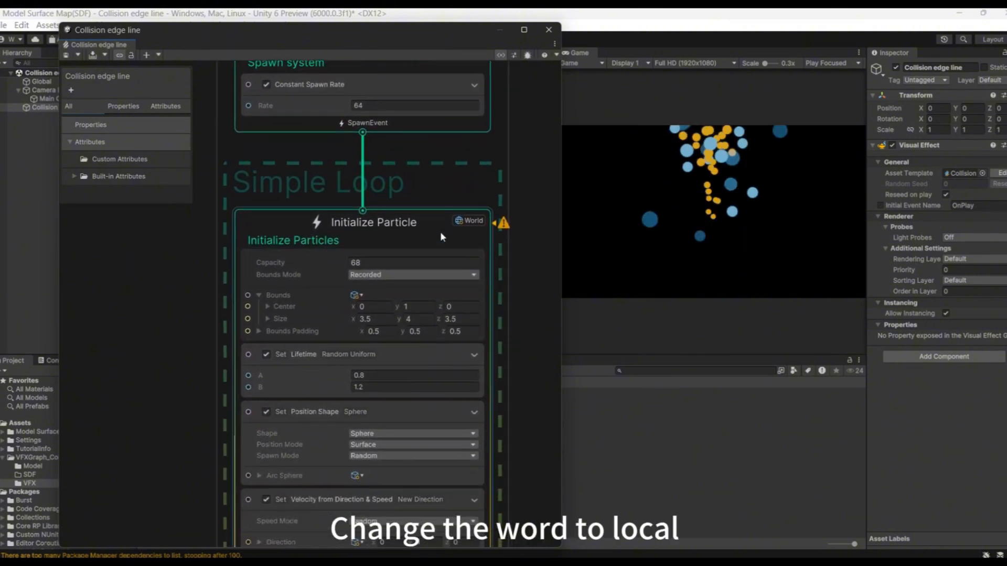
{"action": "left_click", "coordinate": [471, 220]}
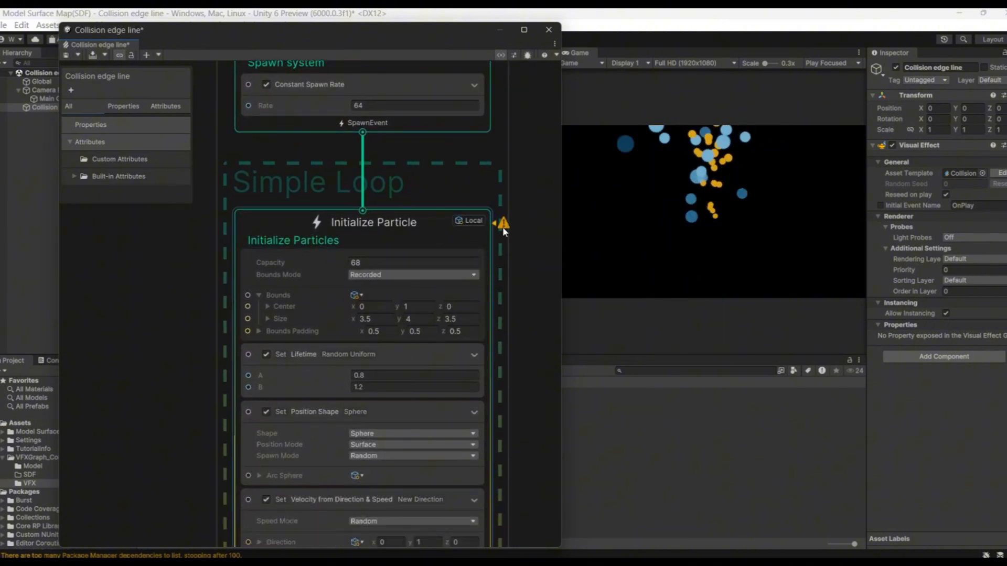
Set the Bounds Mode of the Initialize Particle context to Manual
{"action": "middle_click_drag", "start_coordinate": [131, 329], "coordinate": [153, 308]}
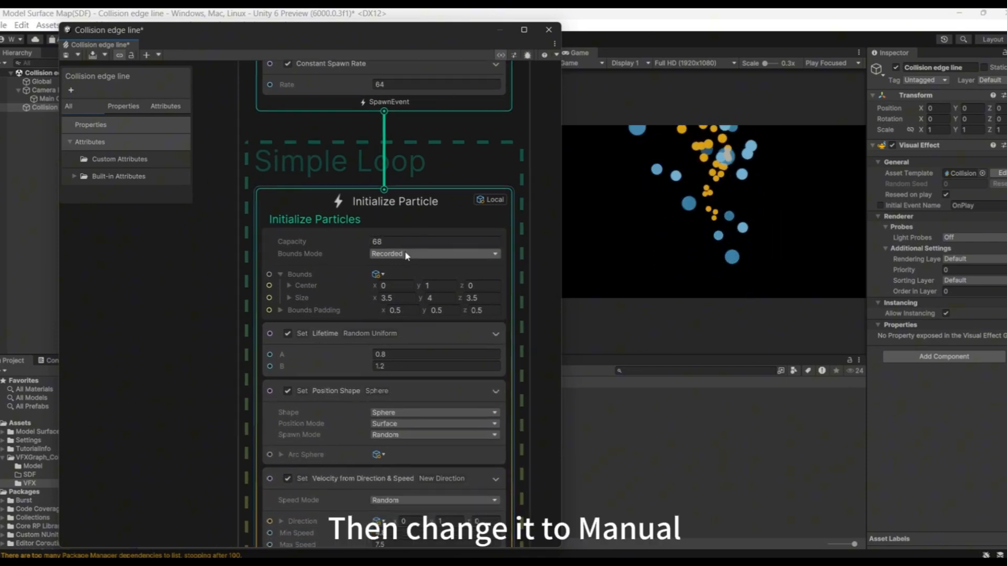
{"action": "left_click", "coordinate": [414, 254]}
{"action": "left_click", "coordinate": [407, 282]}
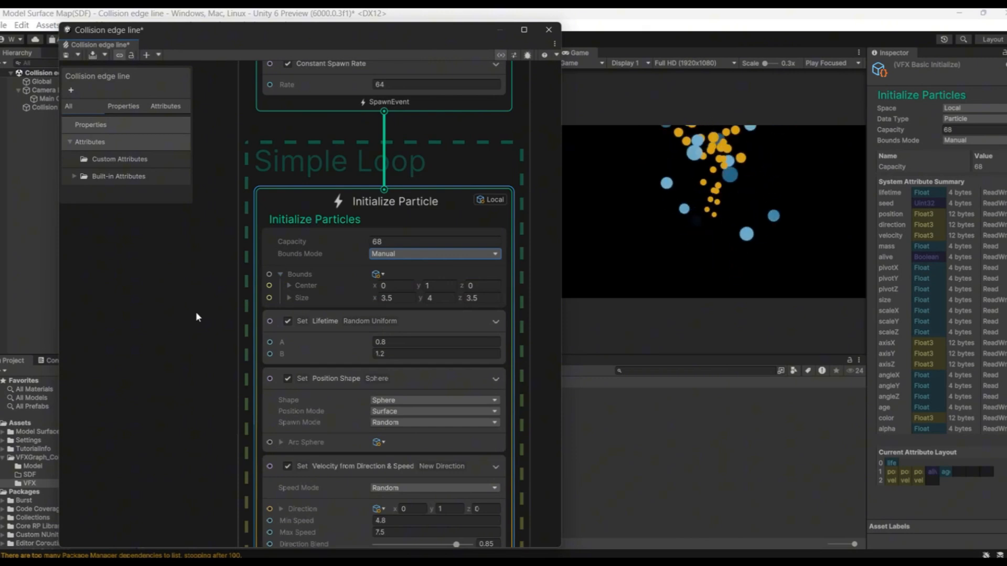
Set the bounds center's Y to 0 and the bounds size to 10 on X, Y and Z
{"action": "left_click", "coordinate": [437, 285]}
{"action": "type", "text": "0"}
{"action": "left_click", "coordinate": [386, 298]}
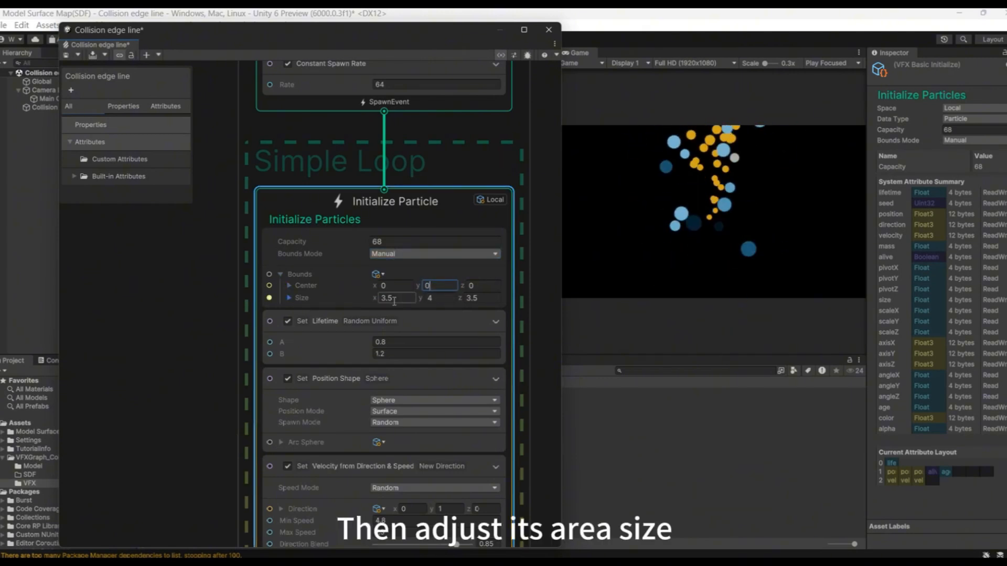
{"action": "type", "text": "10"}
{"action": "left_click", "coordinate": [439, 298]}
{"action": "type", "text": "10"}
{"action": "left_click", "coordinate": [475, 298]}
{"action": "type", "text": "10"}
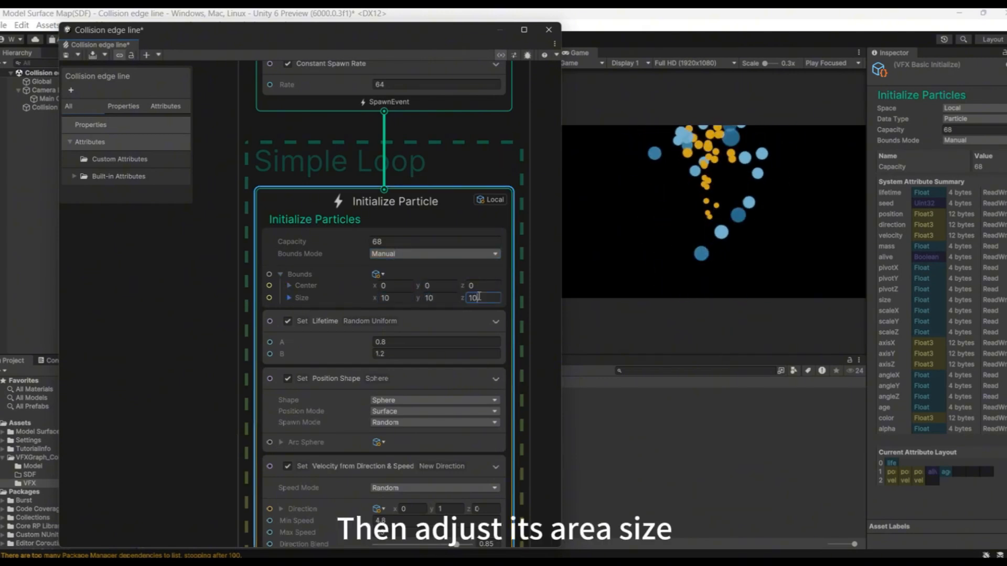
Set the Constant Spawn Rate to 10 and the Initialize Particle capacity to 2048
{"action": "middle_click_drag", "start_coordinate": [424, 142], "coordinate": [418, 183]}
{"action": "left_click", "coordinate": [399, 125]}
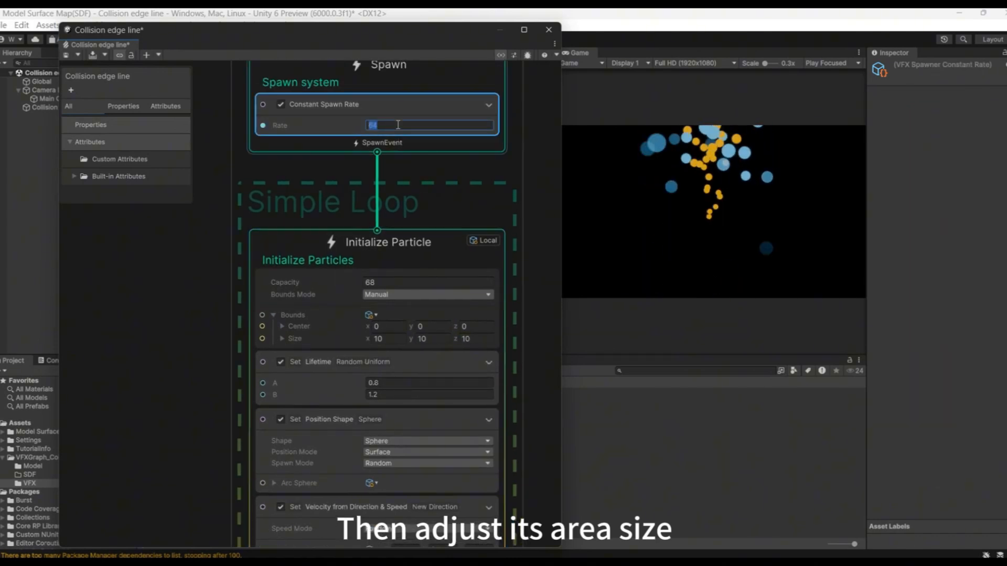
{"action": "type", "text": "10"}
{"action": "left_click", "coordinate": [424, 276]}
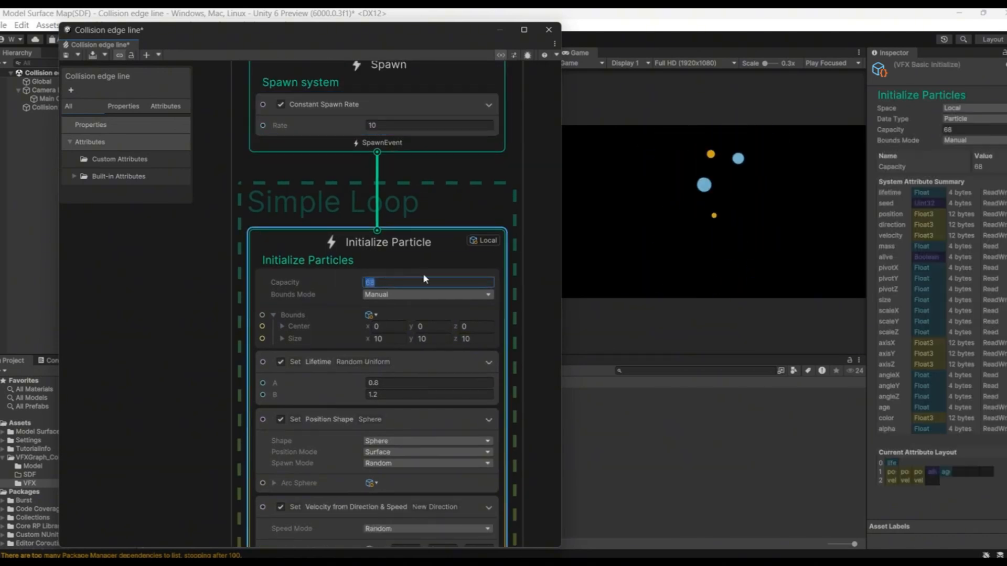
{"action": "type", "text": "200"}
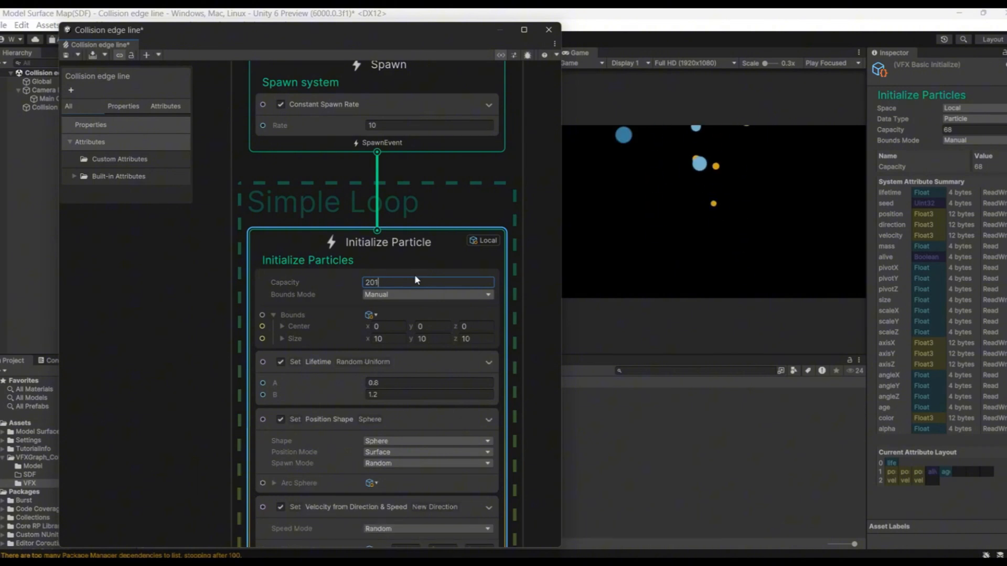
{"action": "type", "text": "8"}
{"action": "left_click", "coordinate": [203, 400]}
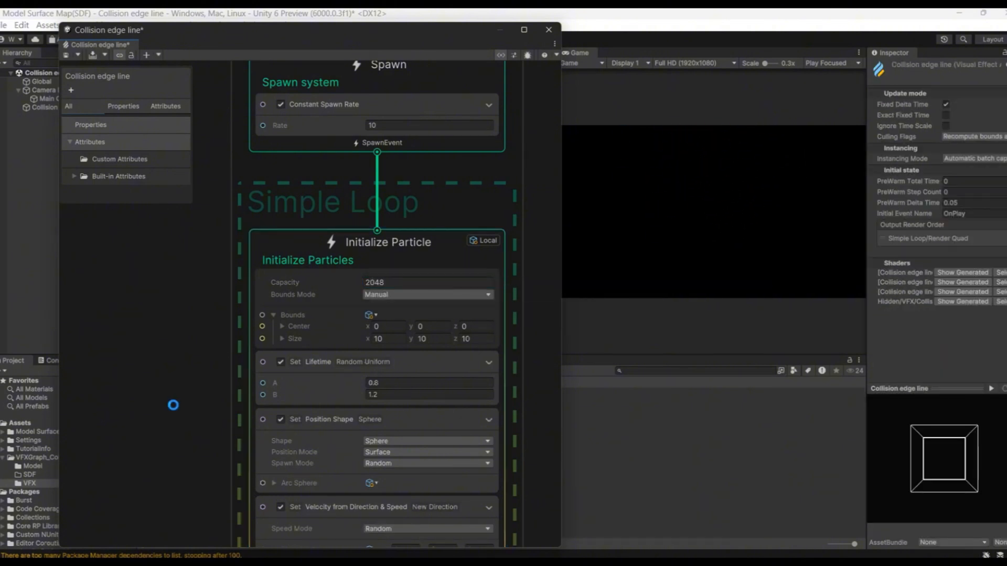
Delete the Set Position Shape and Set Velocity from Direction & Speed blocks from the Initialize Particle context
{"action": "middle_click_drag", "start_coordinate": [184, 418], "coordinate": [187, 341]}
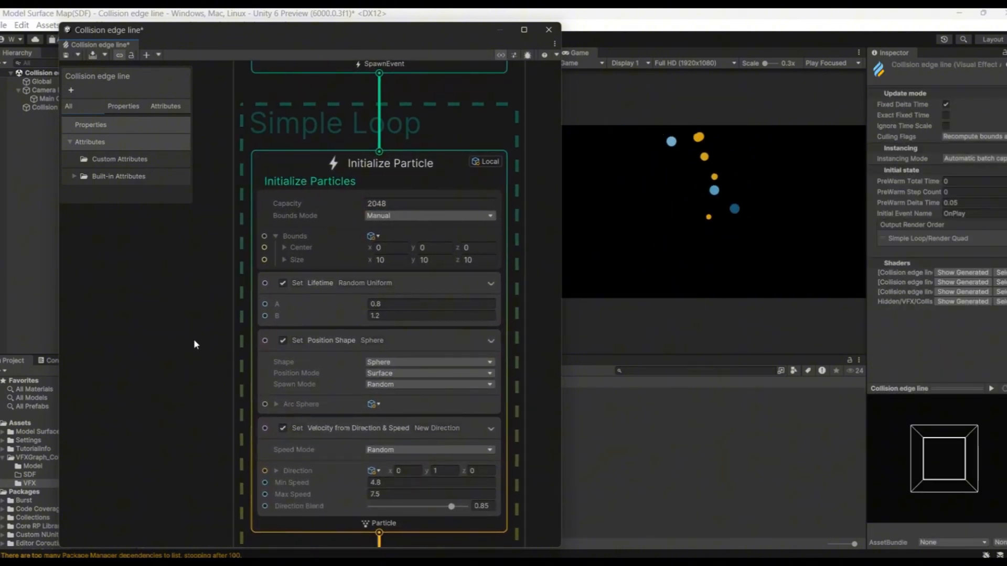
{"action": "left_click", "coordinate": [325, 281]}
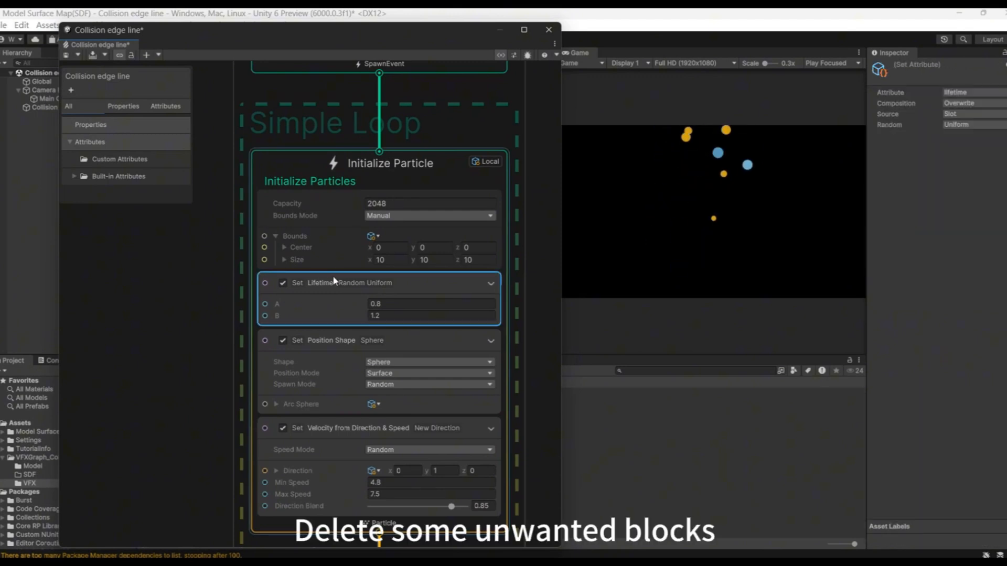
{"action": "left_click", "coordinate": [330, 349]}
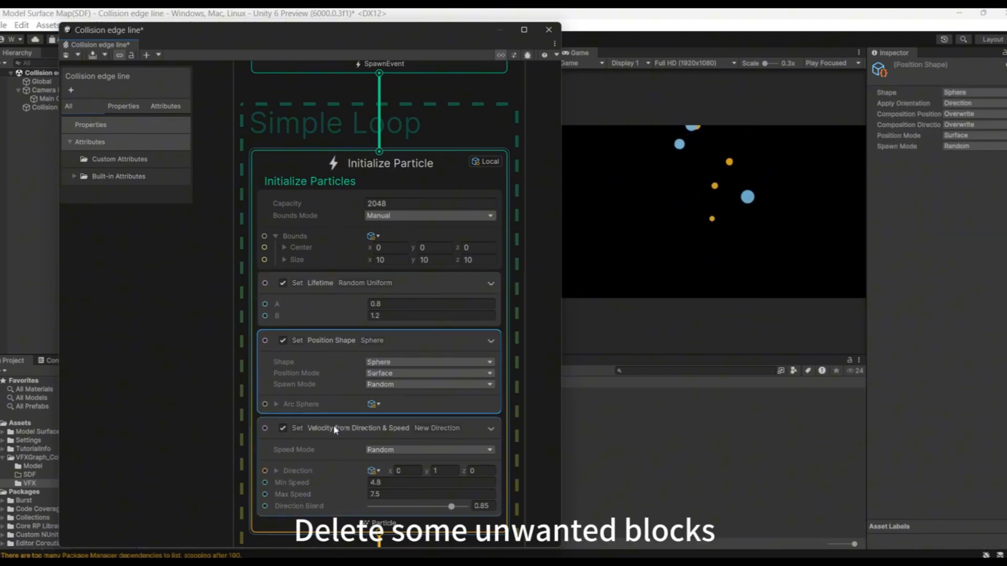
{"action": "key", "text": "Delete"}
{"action": "left_click", "coordinate": [355, 353]}
{"action": "key", "text": "Delete"}
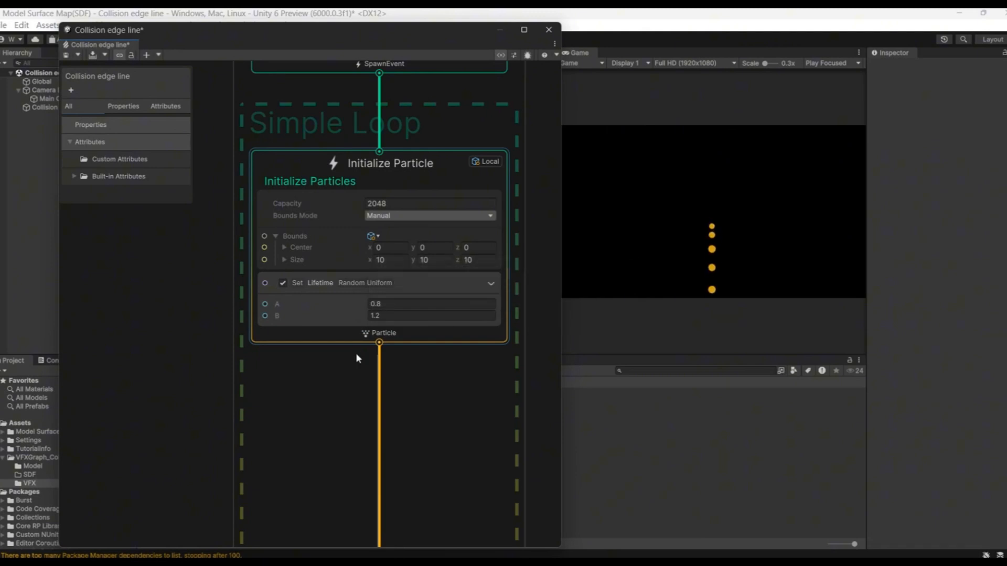
Add a Set Direction block to the Initialize Particle context
{"action": "left_click", "coordinate": [420, 337]}
{"action": "right_click", "coordinate": [421, 338]}
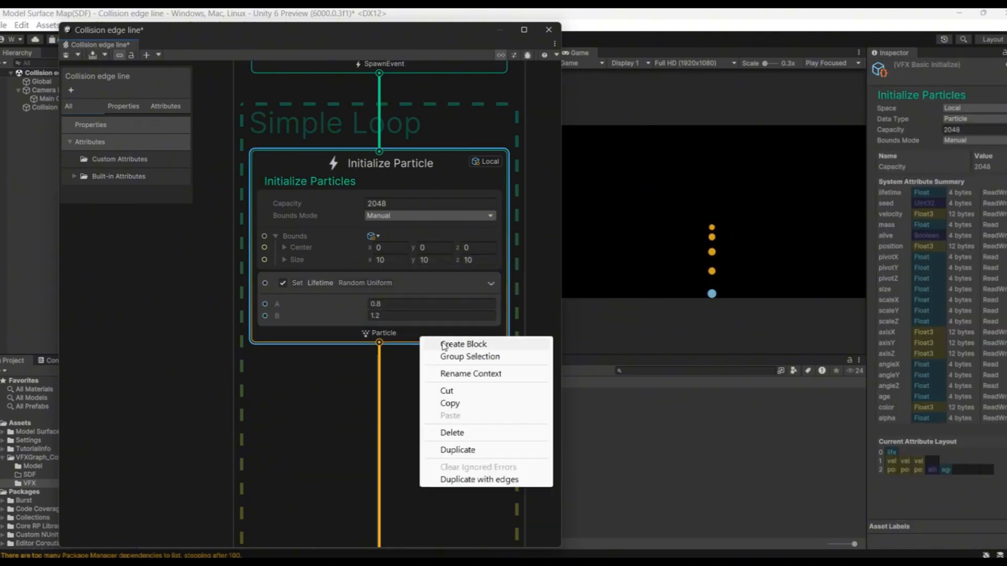
{"action": "left_click", "coordinate": [444, 346]}
{"action": "type", "text": "s"}
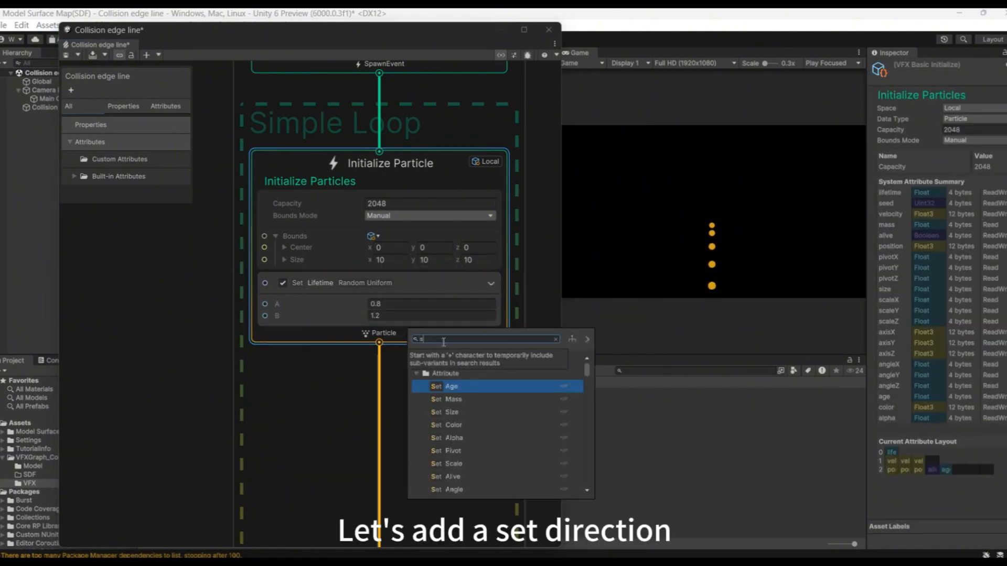
{"action": "type", "text": "et dire"}
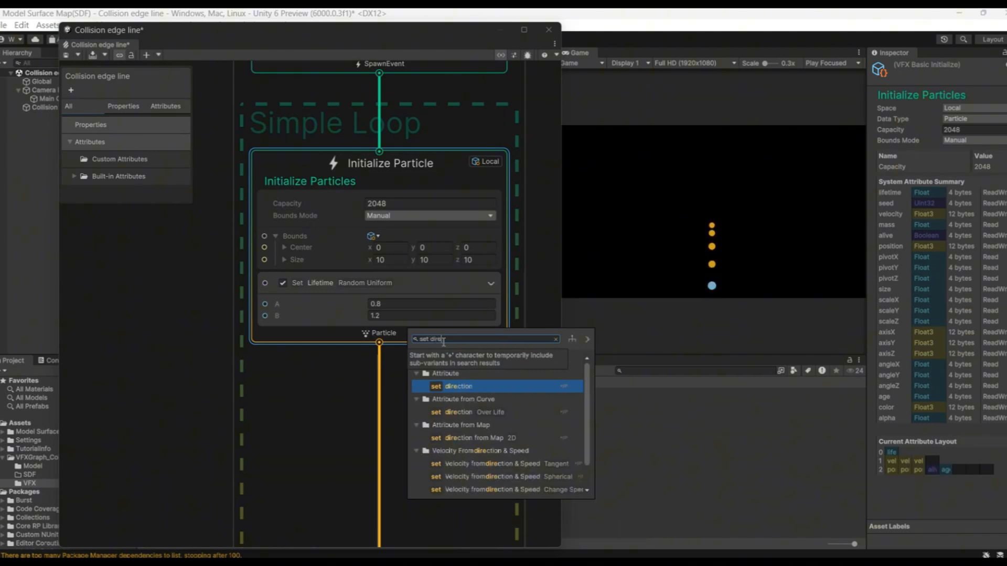
{"action": "type", "text": "c"}
{"action": "key", "text": "Return"}
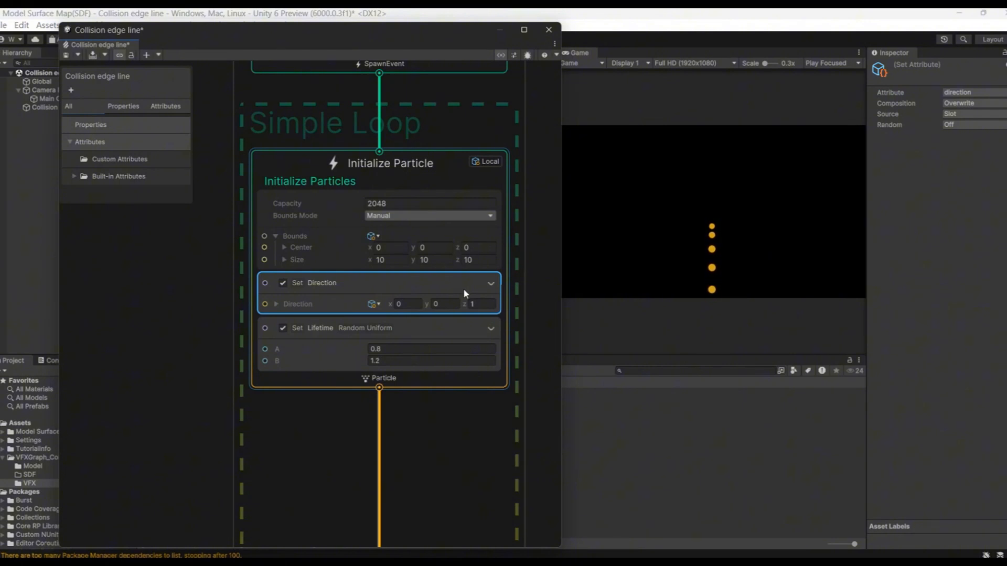
Add the Random Direction subgraph operator to the graph and place it beside the Set Direction block
{"action": "right_click", "coordinate": [135, 257]}
{"action": "left_click", "coordinate": [153, 259]}
{"action": "type", "text": "ran"}
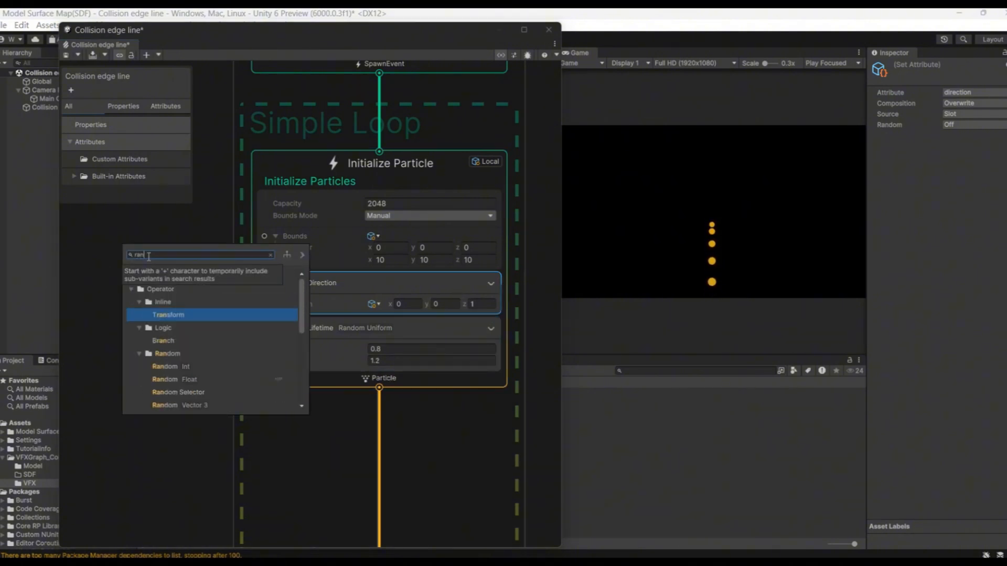
{"action": "type", "text": "d"}
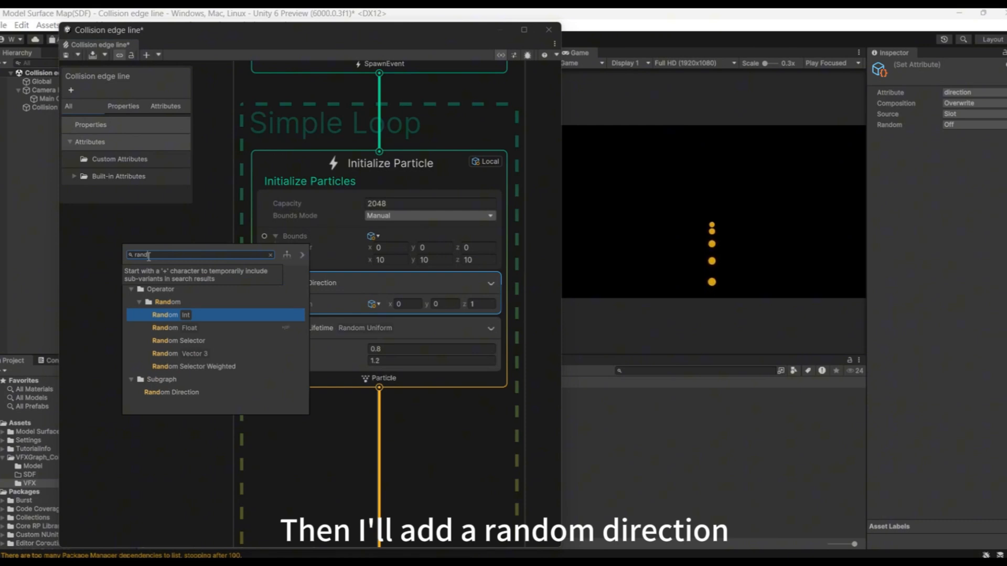
{"action": "type", "text": "o"}
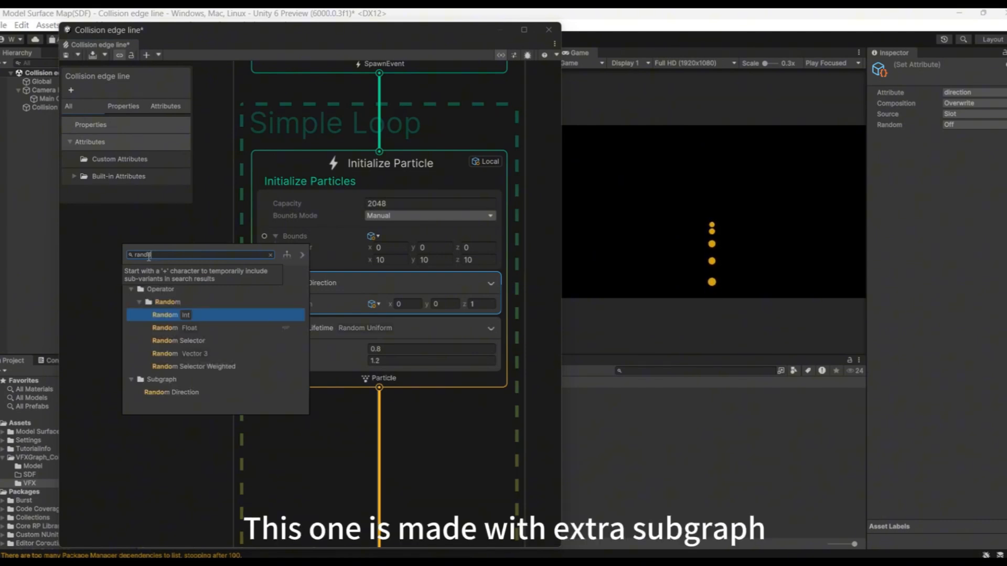
{"action": "double_click", "coordinate": [200, 391]}
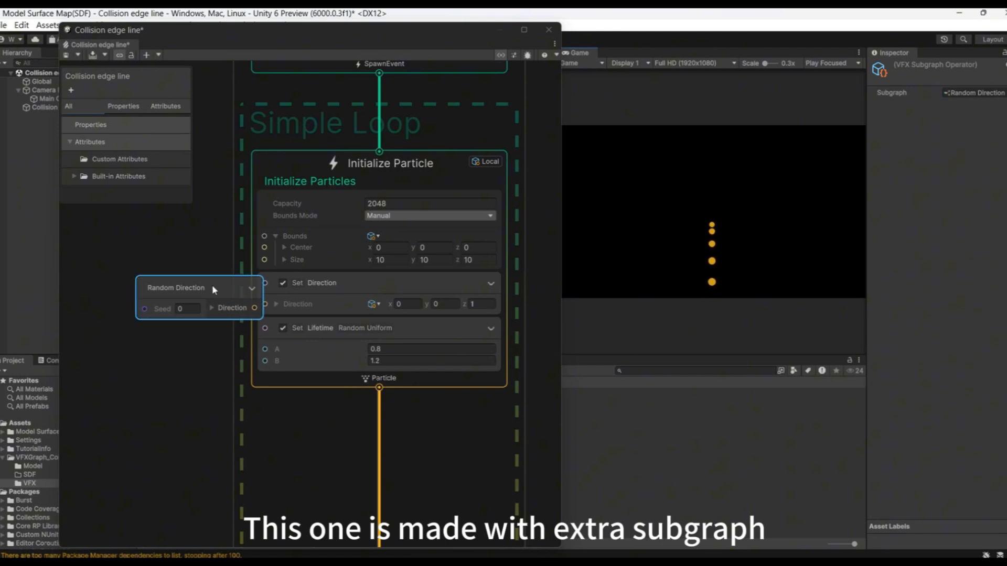
{"action": "left_click_drag", "start_coordinate": [212, 285], "coordinate": [153, 259]}
Create a Visual Effect Subgraph Operator in the project's VFX folder and name it Random Direction
{"action": "right_click", "coordinate": [321, 424]}
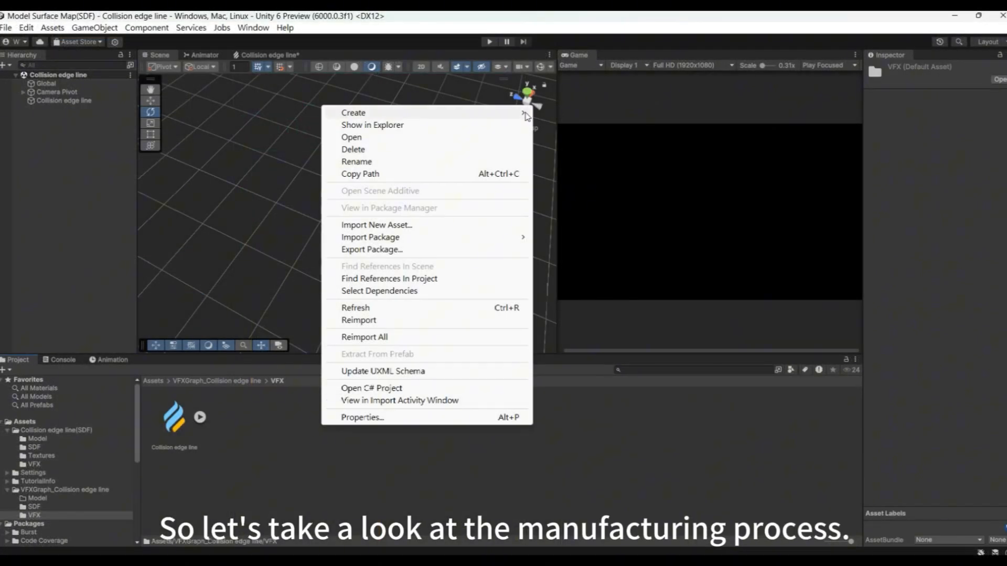
{"action": "mouse_move", "coordinate": [367, 112]}
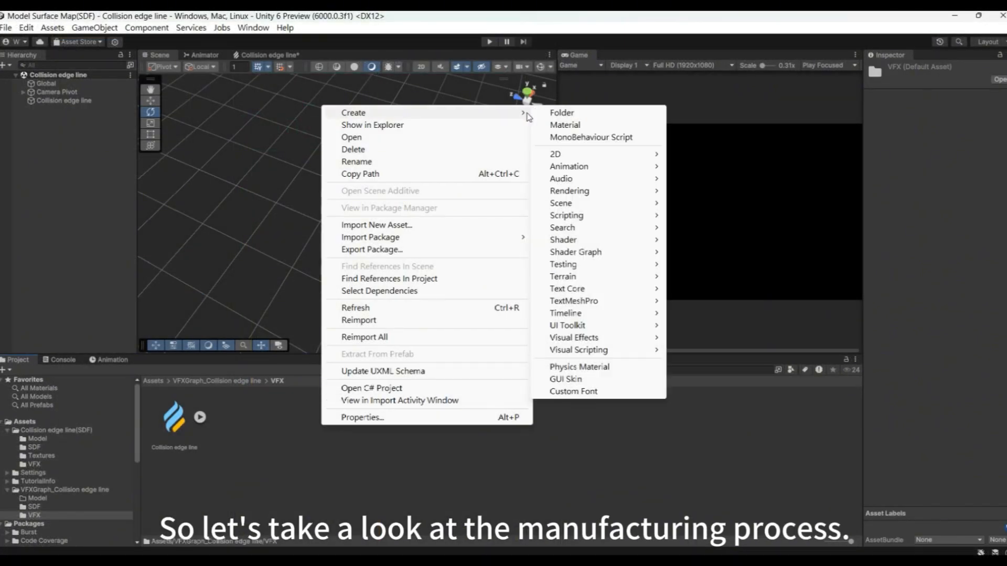
{"action": "mouse_move", "coordinate": [637, 338]}
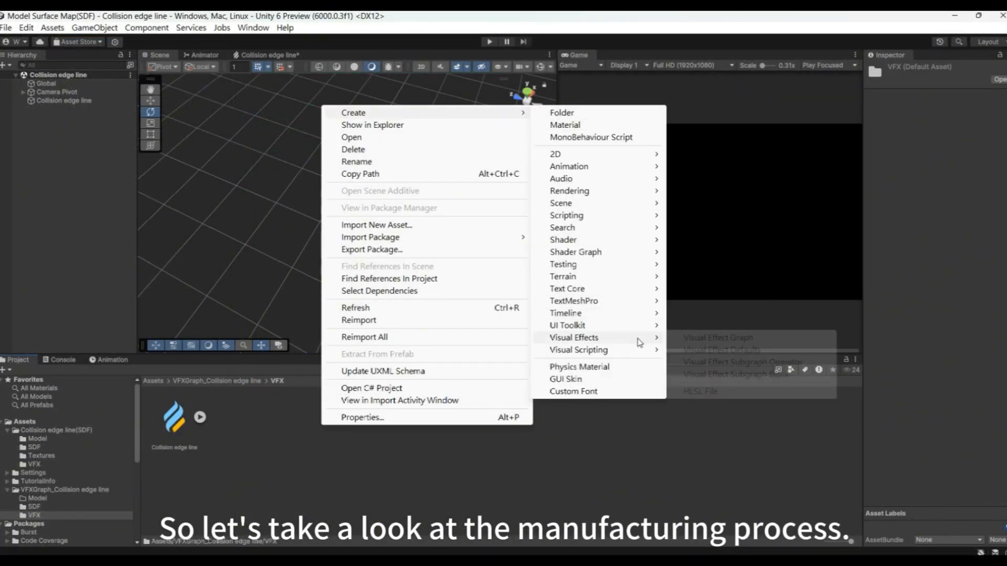
{"action": "left_click", "coordinate": [766, 362]}
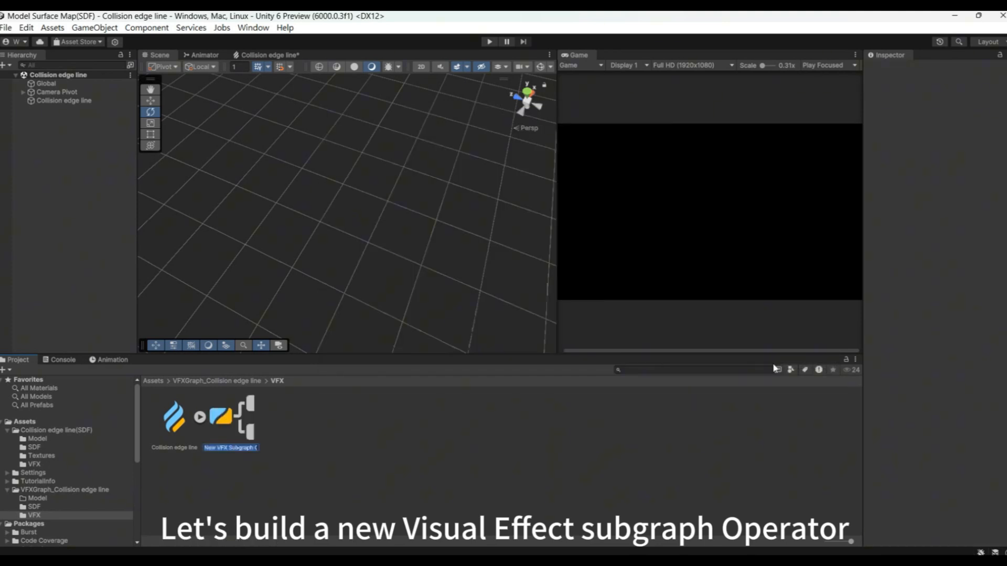
{"action": "type", "text": "Random Direction"}
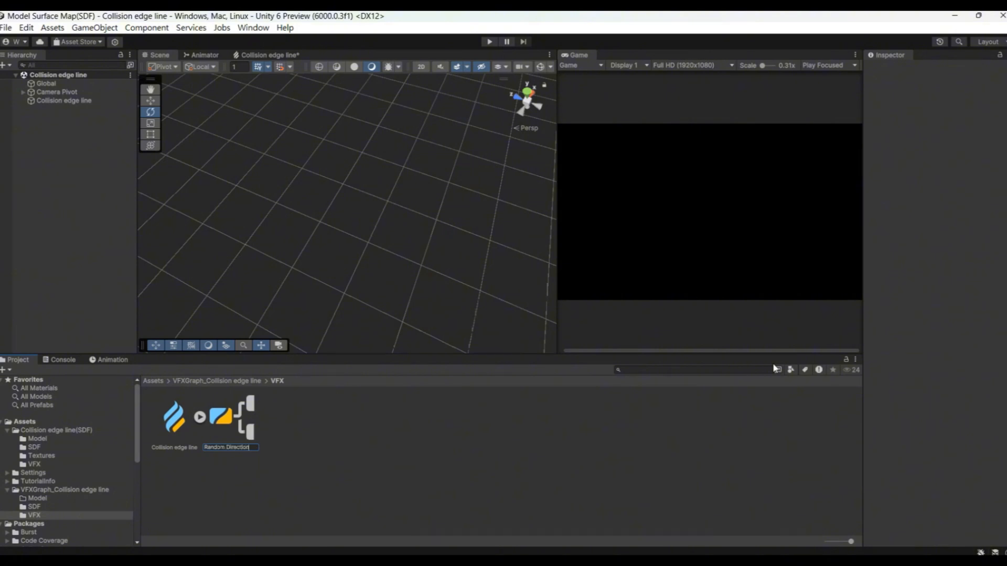
{"action": "key", "text": "Return"}
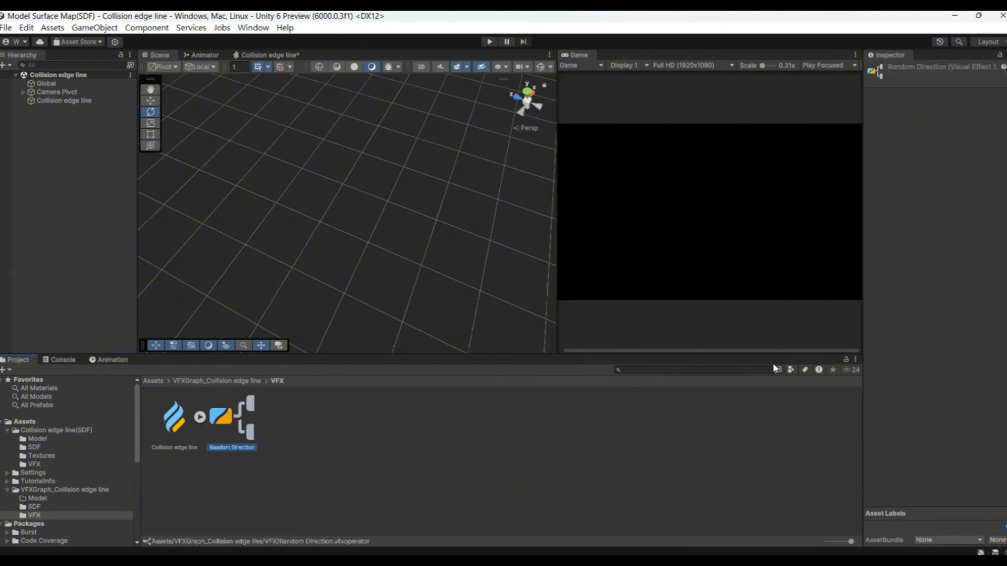
Open the Random Direction subgraph and enlarge its window and property blackboard
{"action": "double_click", "coordinate": [242, 437]}
{"action": "left_click_drag", "start_coordinate": [349, 55], "coordinate": [377, 207]}
{"action": "left_click_drag", "start_coordinate": [587, 367], "coordinate": [966, 517]}
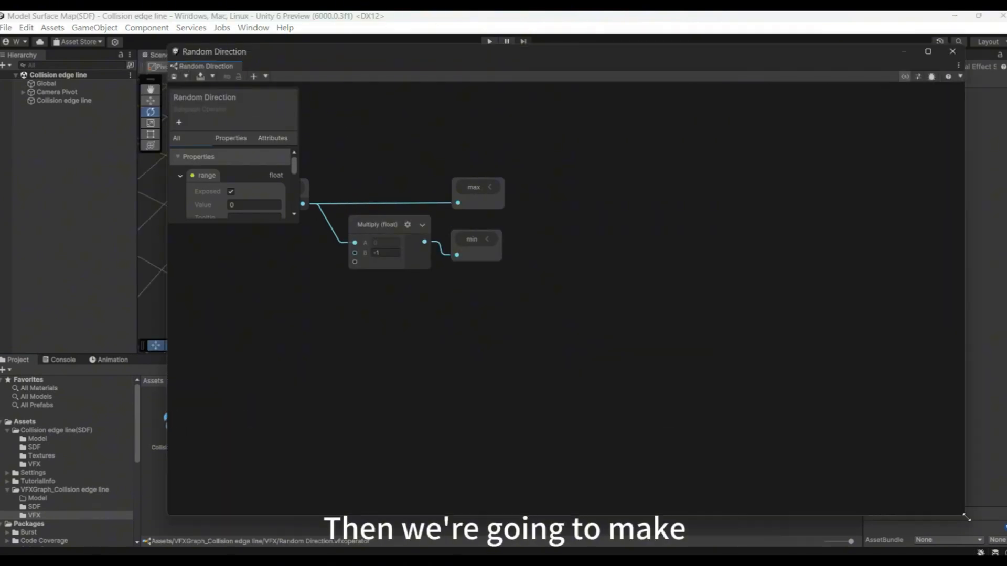
{"action": "middle_click_drag", "start_coordinate": [265, 271], "coordinate": [429, 368]}
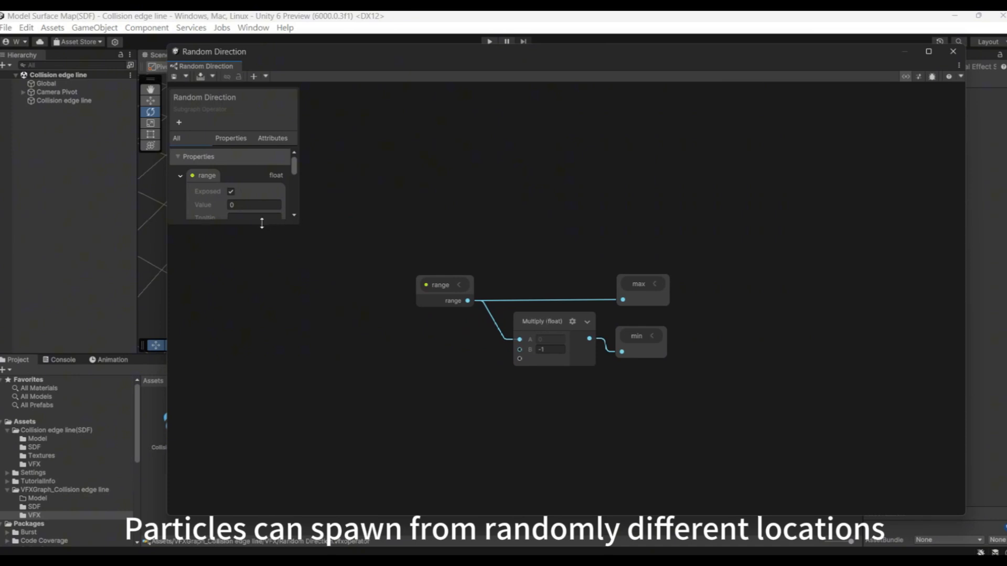
{"action": "left_click_drag", "start_coordinate": [261, 223], "coordinate": [269, 398]}
Rename the subgraph's range property to Seed
{"action": "double_click", "coordinate": [205, 175]}
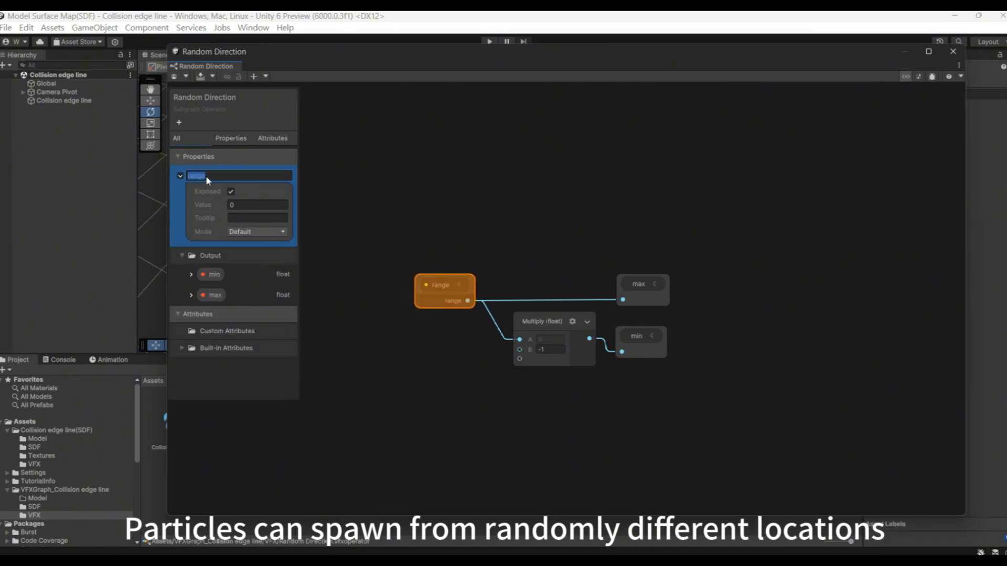
{"action": "type", "text": "S"}
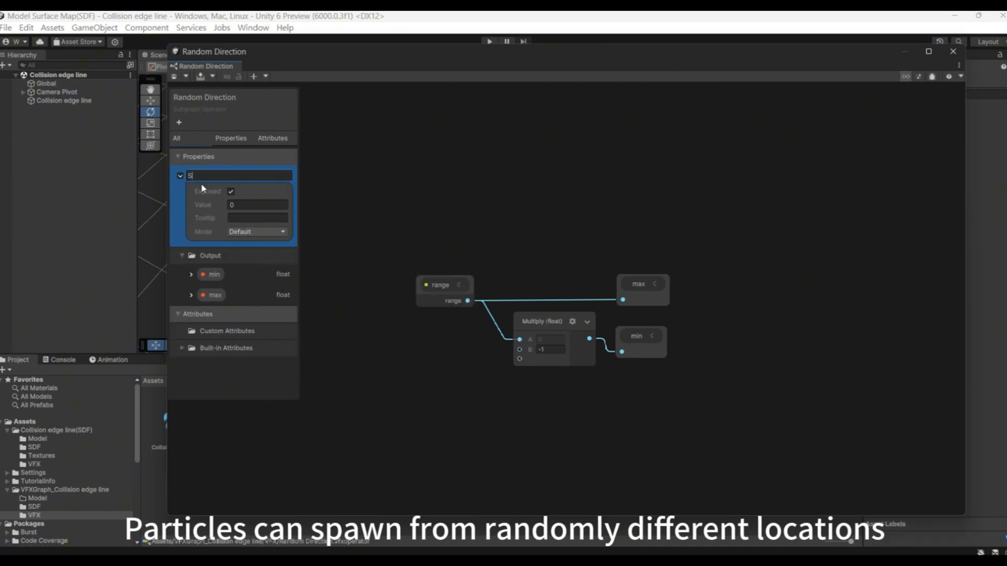
{"action": "type", "text": "eed"}
{"action": "key", "text": "Return"}
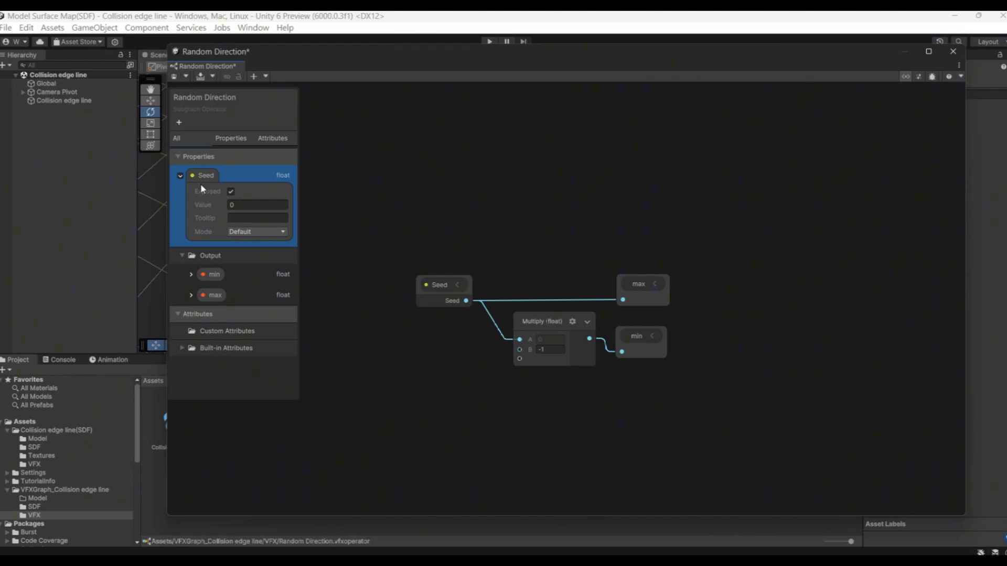
Replace the float Seed property and its node with a new Uint property named Seed
{"action": "key", "text": "Delete"}
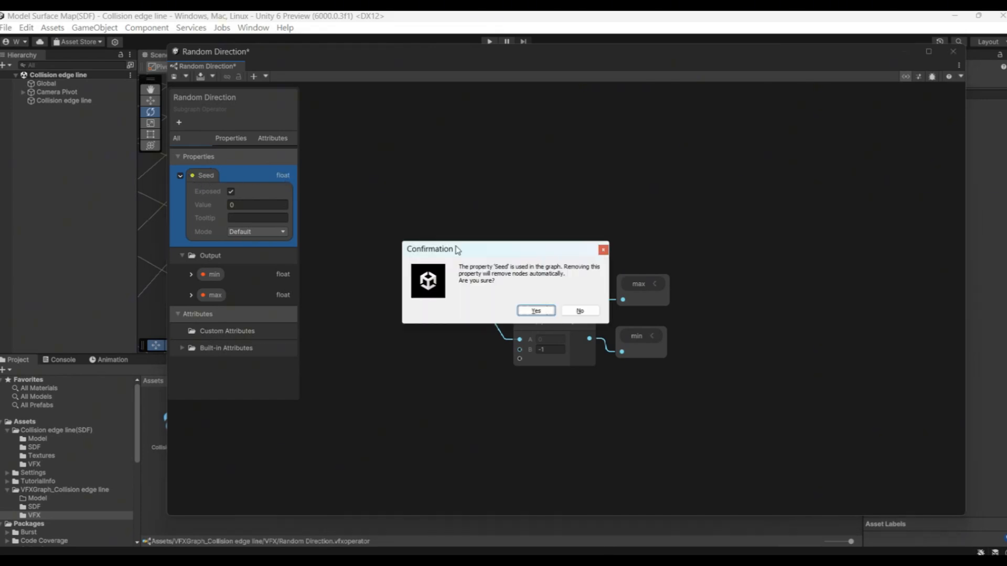
{"action": "left_click", "coordinate": [537, 310]}
{"action": "left_click", "coordinate": [197, 157]}
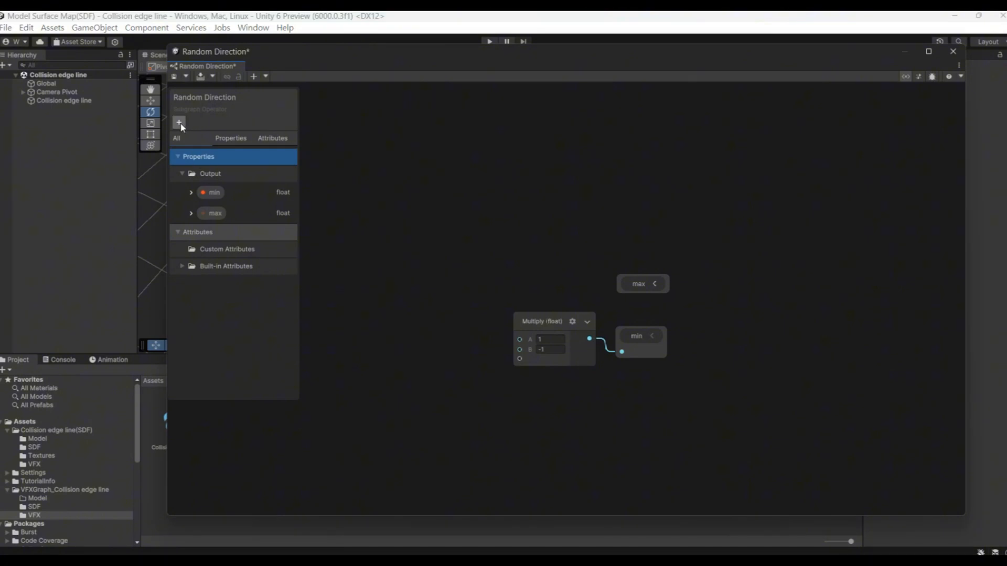
{"action": "left_click", "coordinate": [179, 122]}
{"action": "mouse_move", "coordinate": [247, 132]}
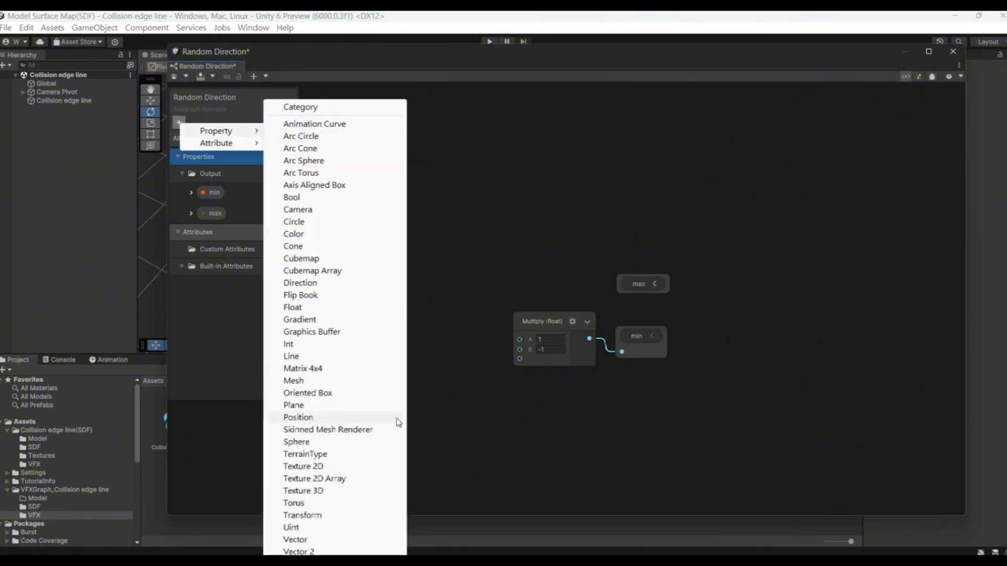
{"action": "left_click", "coordinate": [333, 528]}
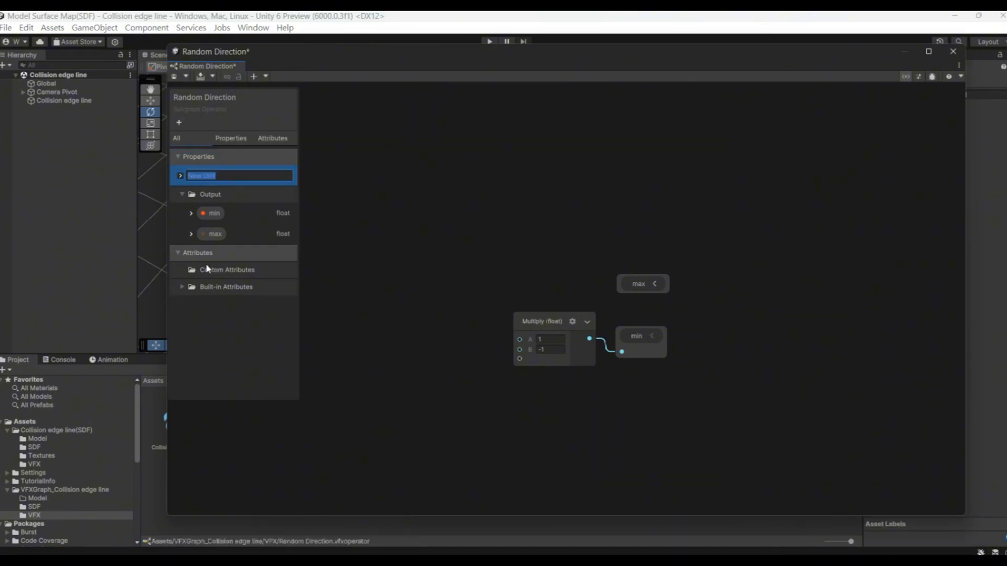
{"action": "type", "text": "Seed"}
{"action": "key", "text": "Return"}
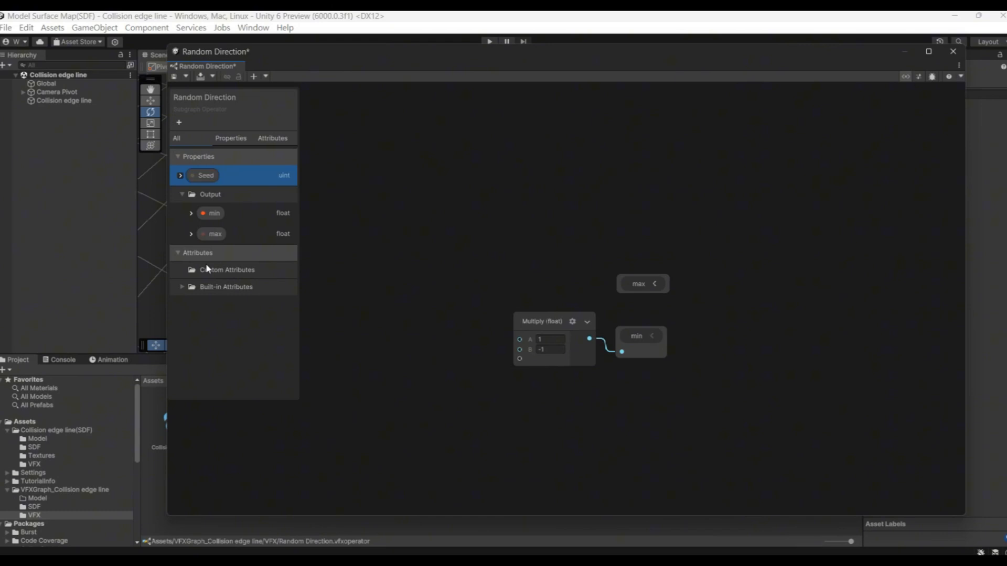
Delete the min and max output properties together with their nodes
{"action": "left_click", "coordinate": [212, 217]}
{"action": "key", "text": "Delete"}
{"action": "key", "text": "Return"}
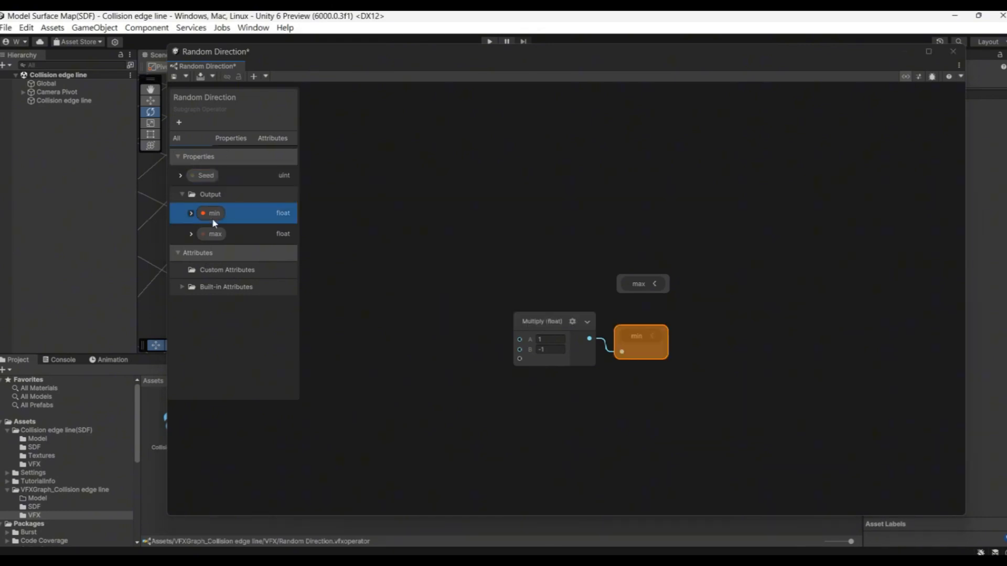
{"action": "left_click", "coordinate": [217, 212]}
{"action": "key", "text": "Delete"}
{"action": "key", "text": "Return"}
Add a Direction-type property to the Output category and name it Direction
{"action": "left_click", "coordinate": [218, 195]}
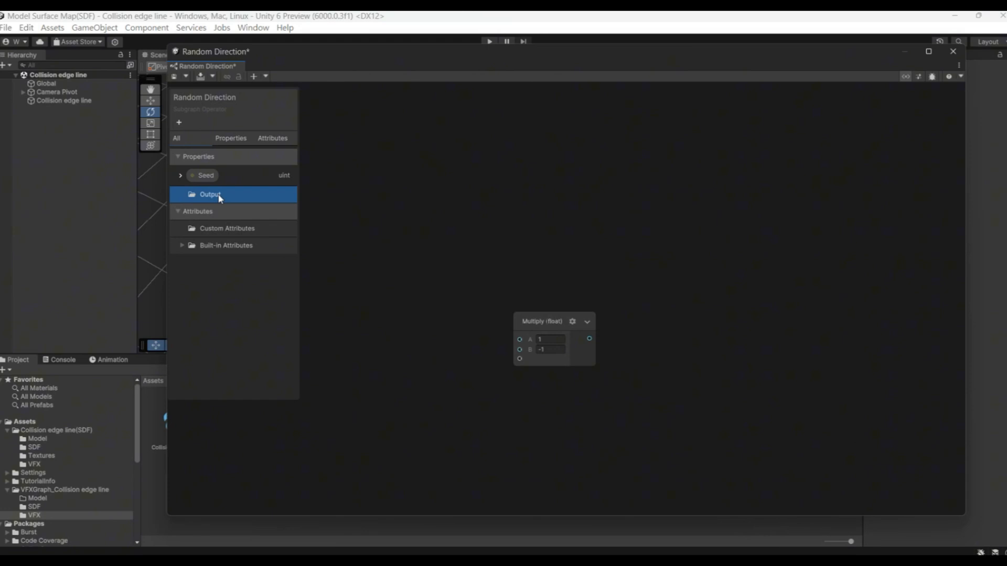
{"action": "left_click", "coordinate": [179, 123]}
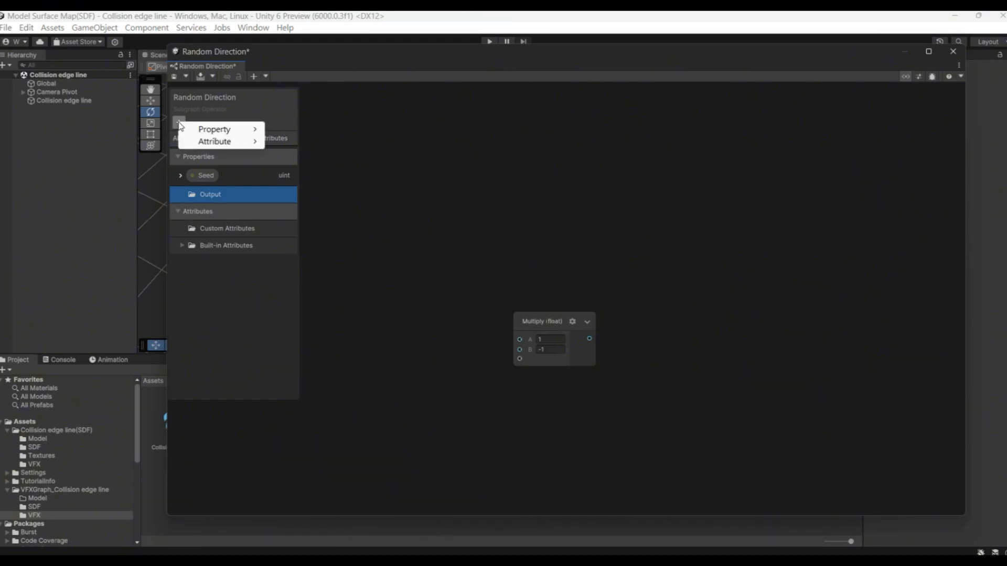
{"action": "mouse_move", "coordinate": [215, 129]}
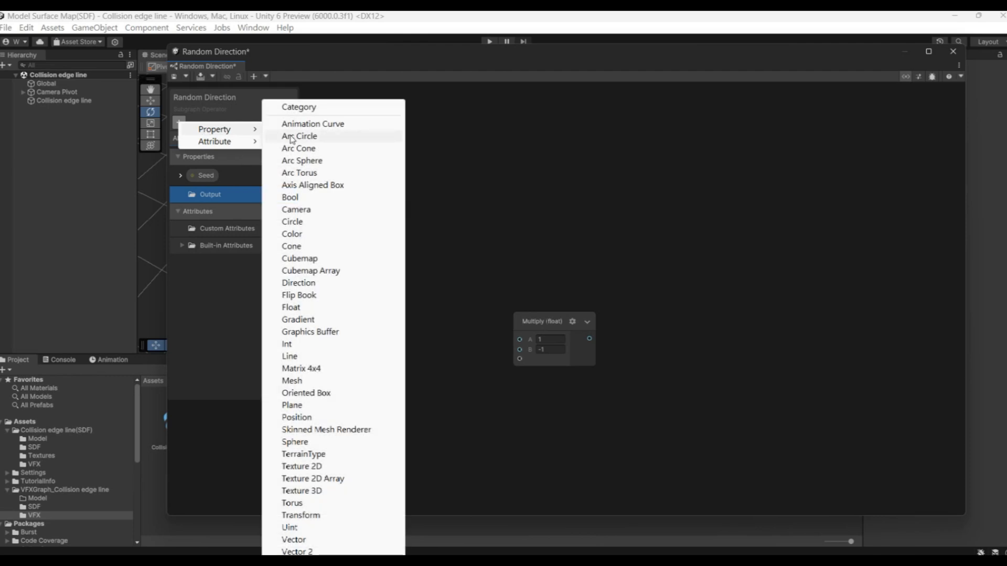
{"action": "left_click", "coordinate": [330, 286]}
{"action": "left_click_drag", "start_coordinate": [213, 213], "coordinate": [197, 209]}
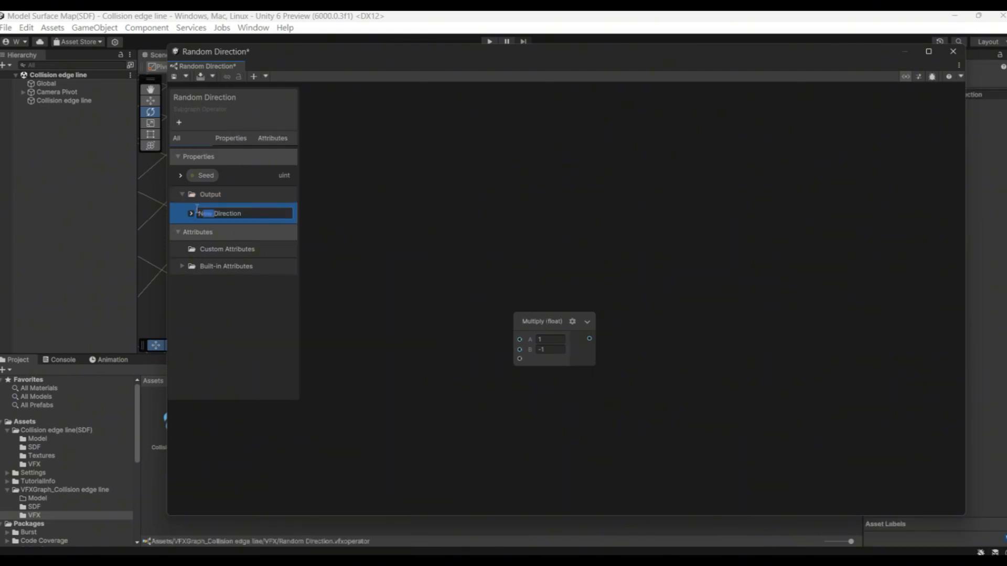
{"action": "key", "text": "BackSpace"}
{"action": "key", "text": "Return"}
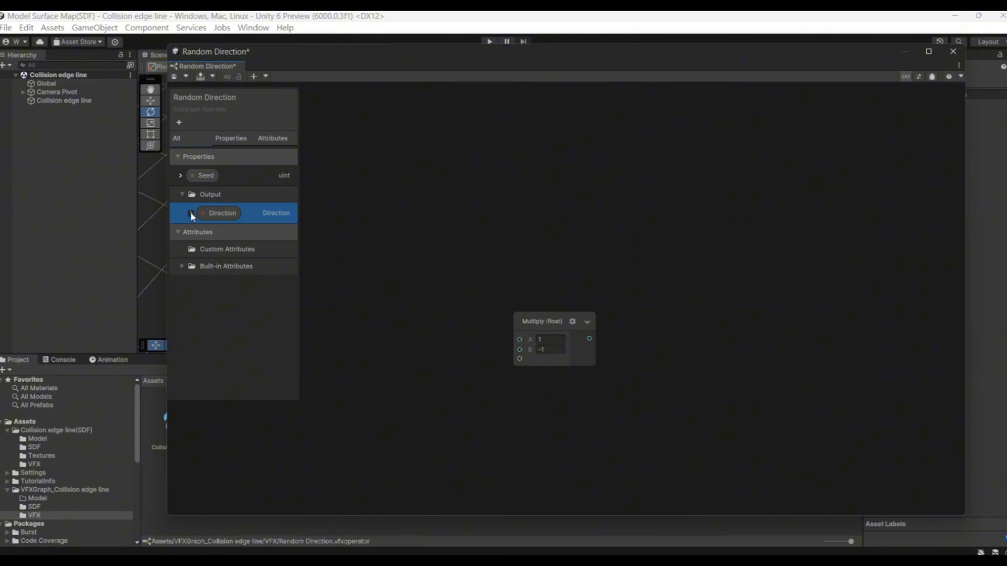
Expand the Seed and Direction property details and place a node for each property in the graph
{"action": "left_click", "coordinate": [190, 213]}
{"action": "left_click", "coordinate": [181, 175]}
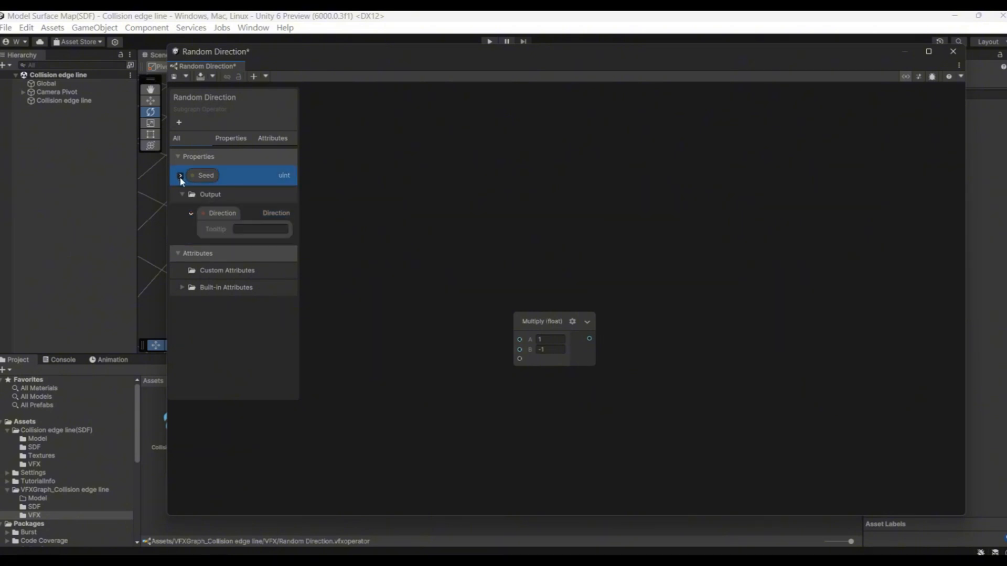
{"action": "left_click", "coordinate": [180, 175]}
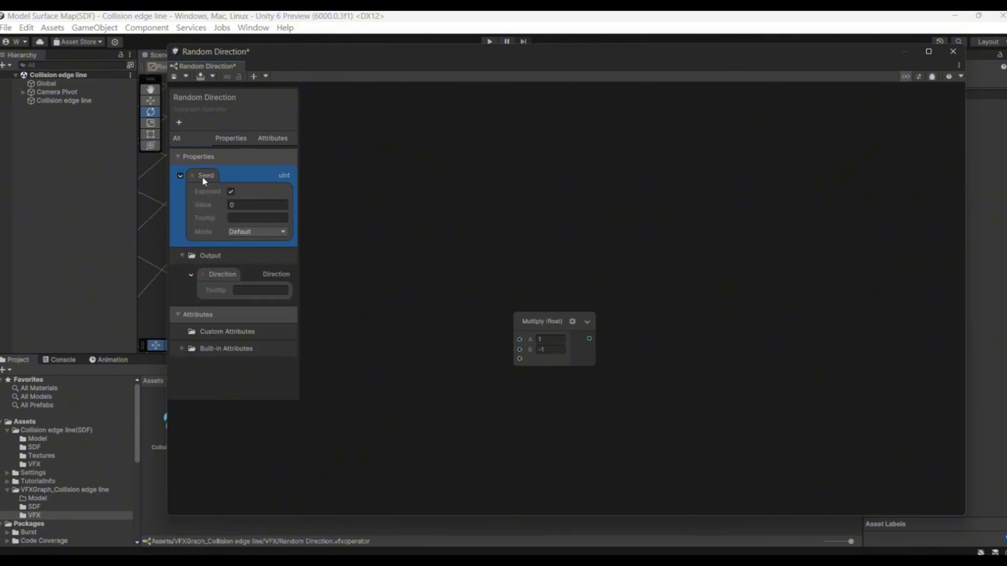
{"action": "left_click_drag", "start_coordinate": [204, 175], "coordinate": [367, 321]}
{"action": "left_click", "coordinate": [219, 279]}
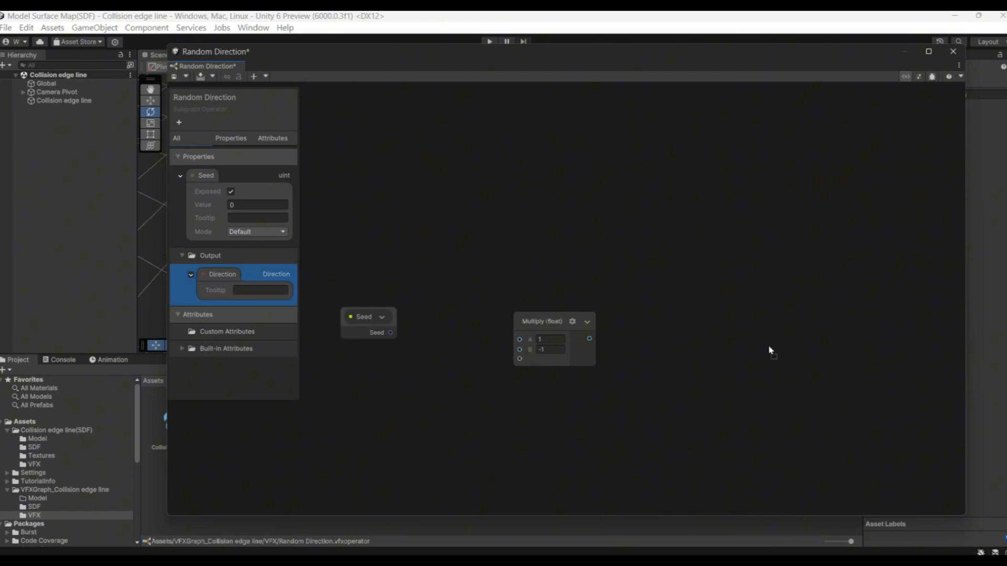
{"action": "left_click_drag", "start_coordinate": [770, 351], "coordinate": [768, 351]}
Move the Multiply node beside the Seed node and set both of its operands to uint
{"action": "left_click_drag", "start_coordinate": [555, 322], "coordinate": [470, 300]}
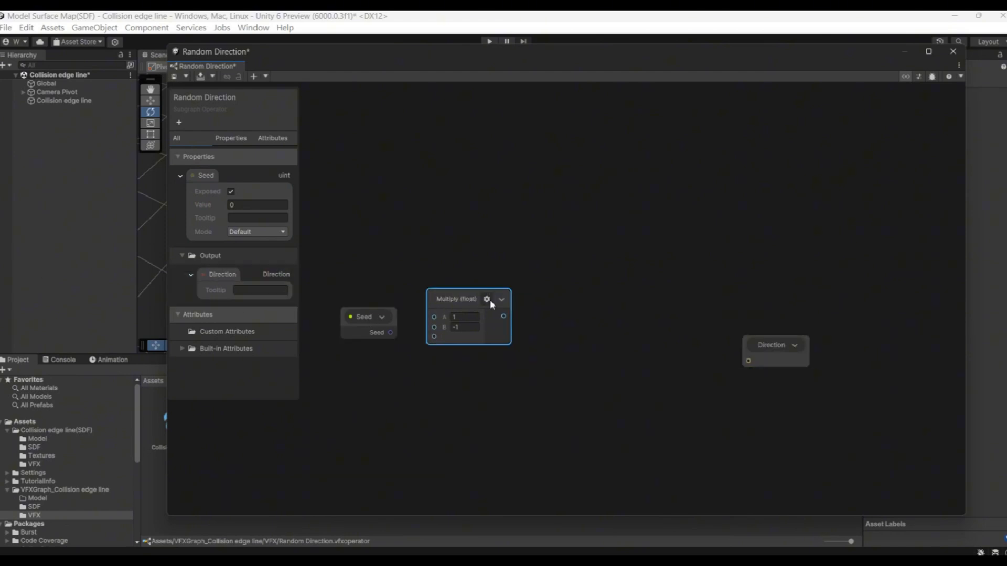
{"action": "left_click", "coordinate": [487, 300]}
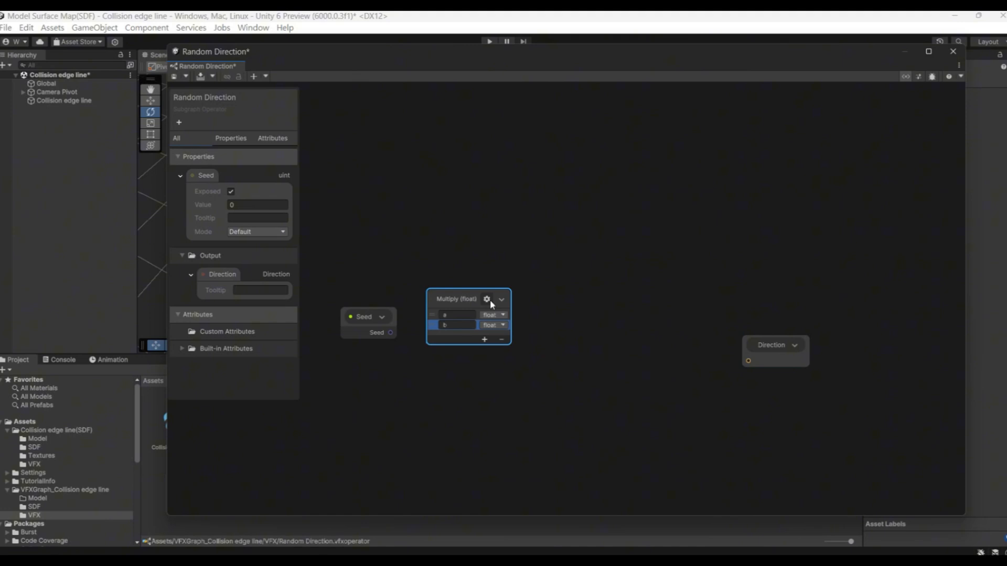
{"action": "left_click", "coordinate": [493, 314]}
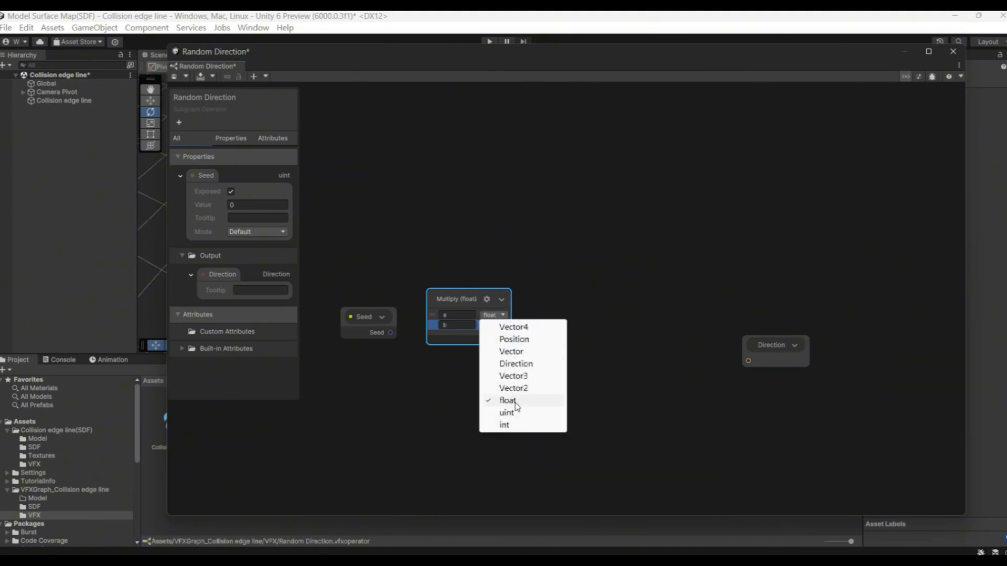
{"action": "left_click", "coordinate": [500, 413]}
{"action": "left_click", "coordinate": [493, 325]}
{"action": "left_click", "coordinate": [504, 423]}
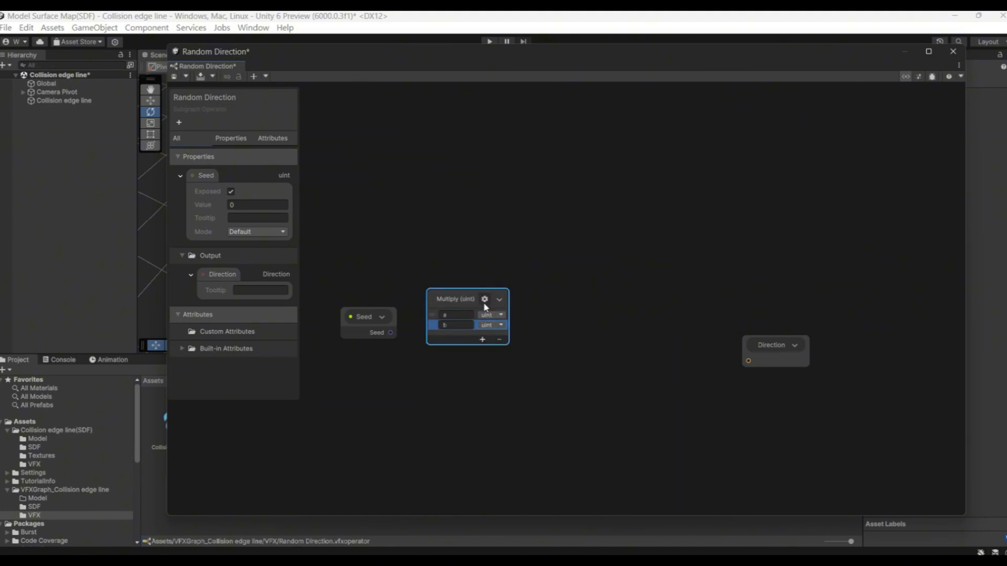
{"action": "left_click", "coordinate": [485, 299]}
Connect Seed to input A of the Multiply node and set its B value to 2
{"action": "left_click_drag", "start_coordinate": [391, 333], "coordinate": [433, 318]}
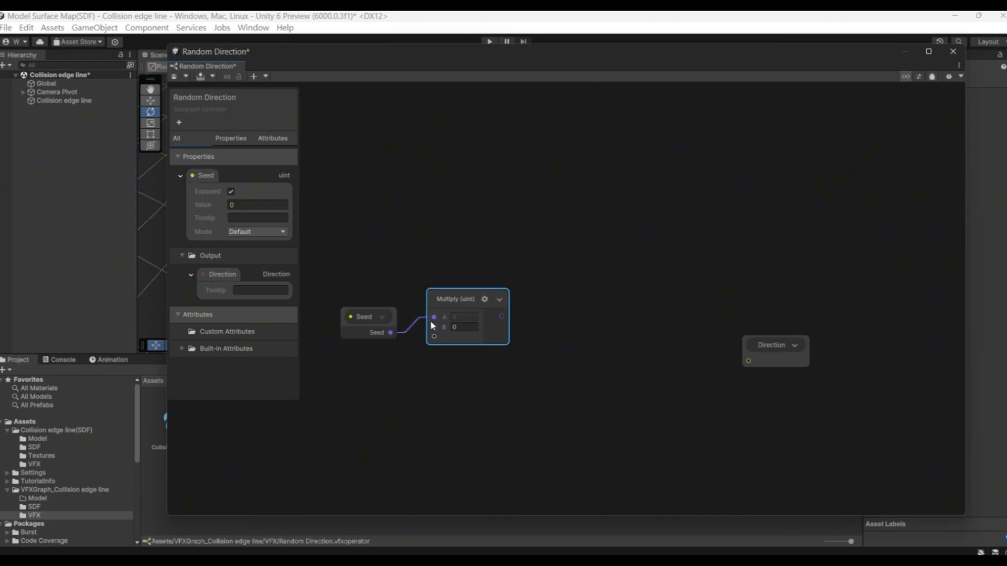
{"action": "type", "text": "2"}
{"action": "left_click", "coordinate": [464, 372]}
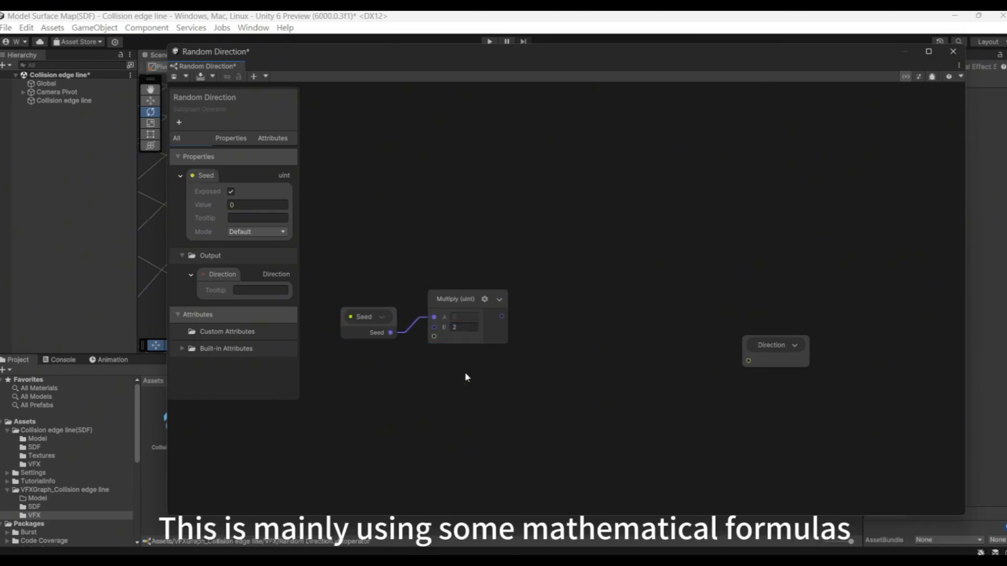
Create an Add node below the Multiply node and set both of its operands to uint
{"action": "right_click", "coordinate": [483, 373]}
{"action": "left_click", "coordinate": [510, 386]}
{"action": "type", "text": "add"}
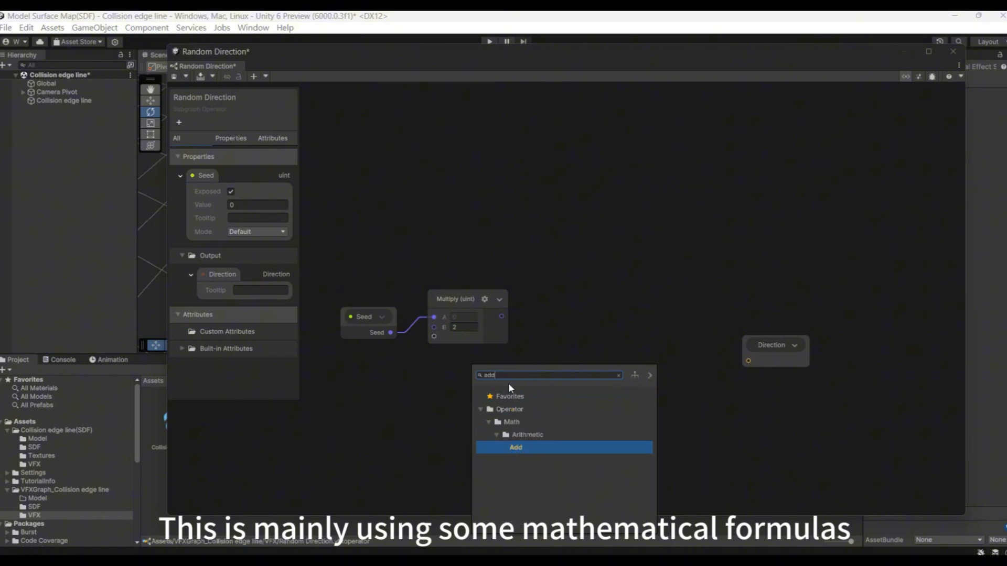
{"action": "key", "text": "Return"}
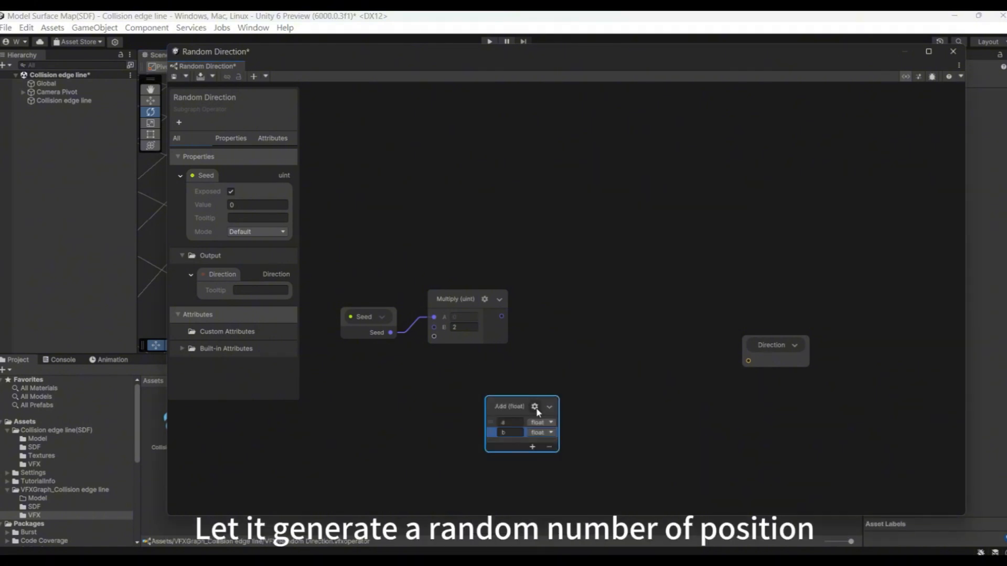
{"action": "left_click", "coordinate": [539, 422]}
{"action": "left_click", "coordinate": [556, 520]}
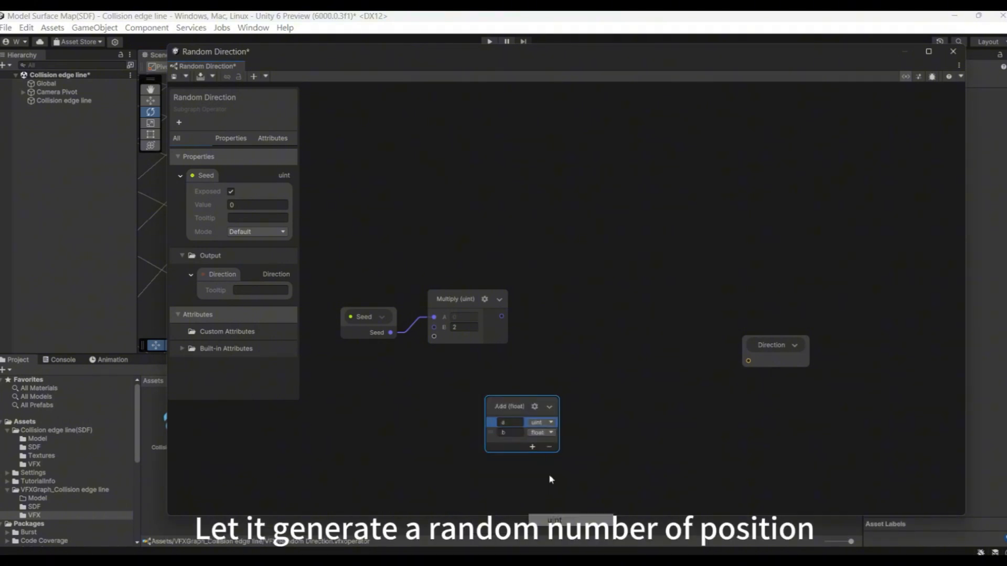
{"action": "left_click", "coordinate": [548, 432]}
{"action": "left_click", "coordinate": [564, 529]}
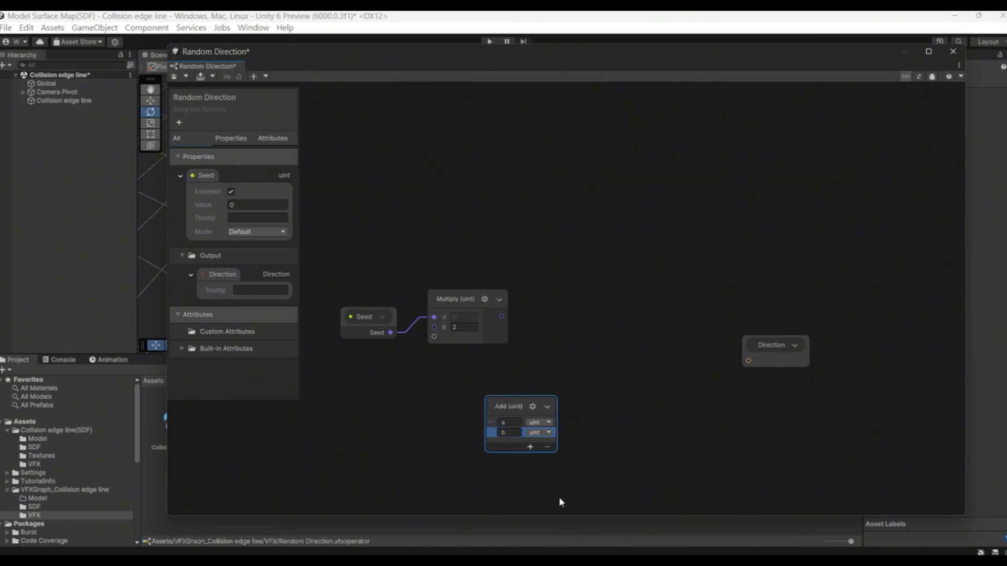
Place the Add node after Multiply, feed the Multiply output into its A input, and set B to 1
{"action": "left_click_drag", "start_coordinate": [524, 407], "coordinate": [565, 357]}
{"action": "left_click", "coordinate": [574, 358]}
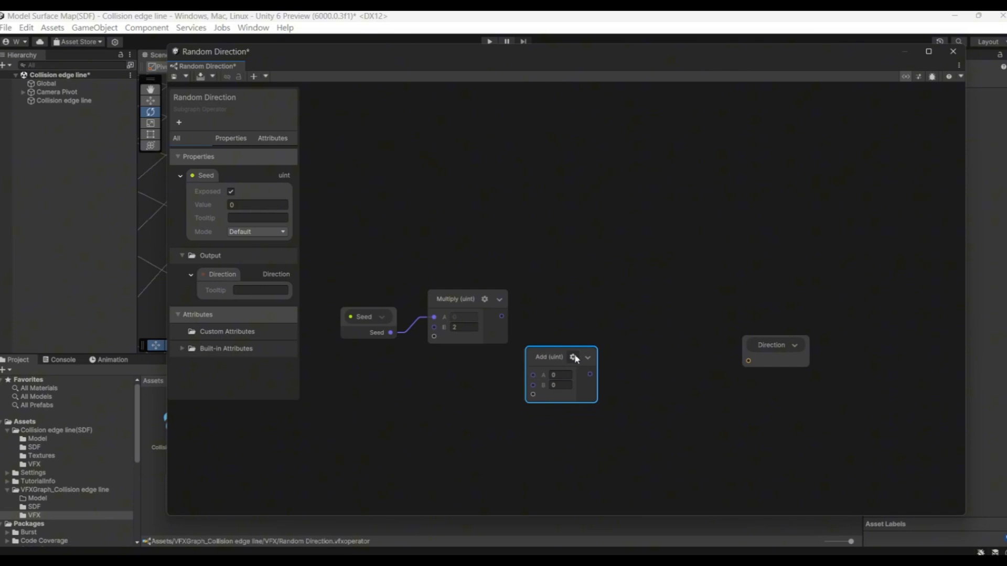
{"action": "left_click_drag", "start_coordinate": [502, 317], "coordinate": [532, 376]}
{"action": "left_click", "coordinate": [656, 382]}
Create a Random Int node after Add, with the Add output driving its Seed and Min set to -1
{"action": "left_click_drag", "start_coordinate": [759, 342], "coordinate": [835, 269]}
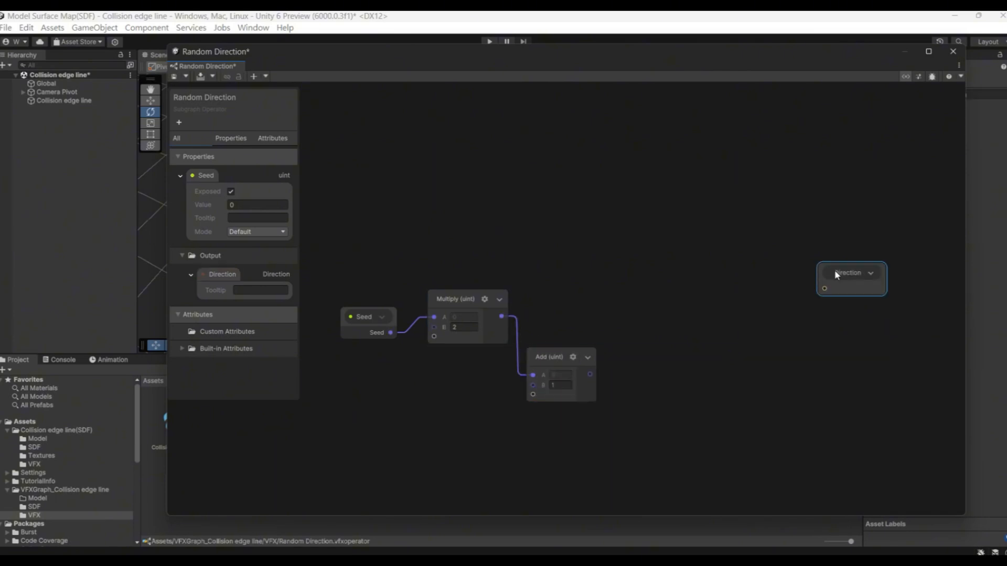
{"action": "right_click", "coordinate": [619, 393]}
{"action": "left_click", "coordinate": [656, 399]}
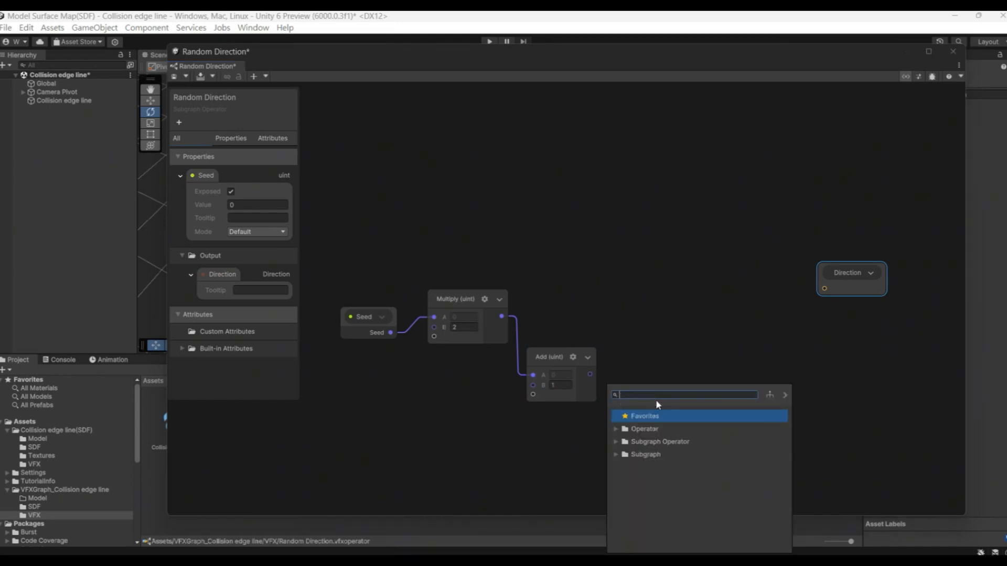
{"action": "type", "text": "random"}
{"action": "key", "text": "Return"}
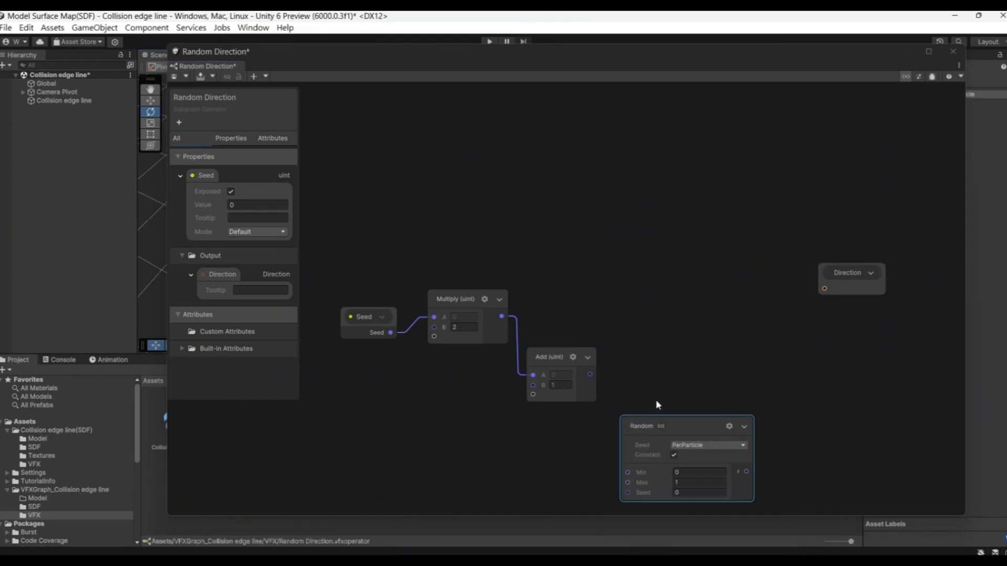
{"action": "left_click_drag", "start_coordinate": [683, 417], "coordinate": [678, 384]}
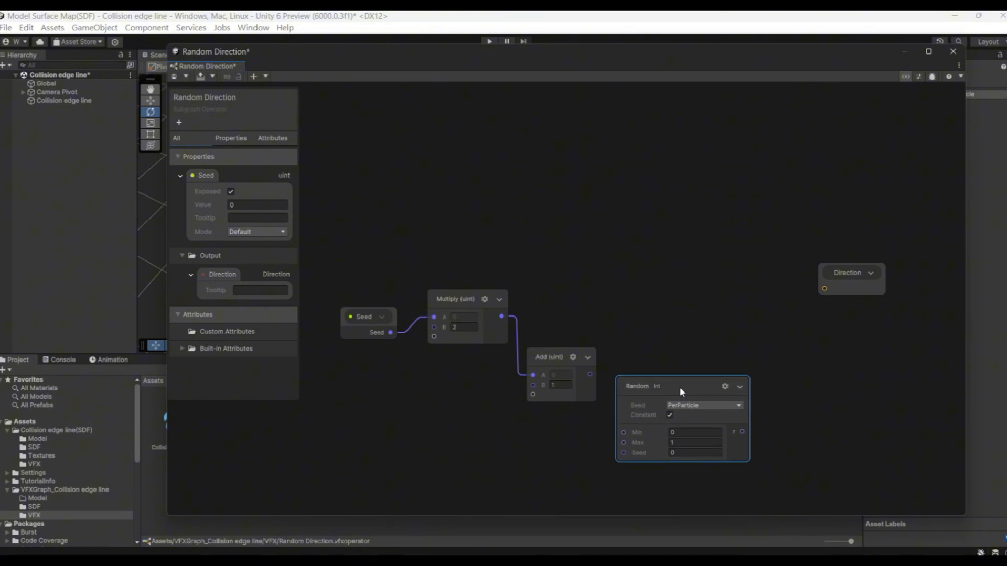
{"action": "left_click_drag", "start_coordinate": [604, 431], "coordinate": [623, 453]}
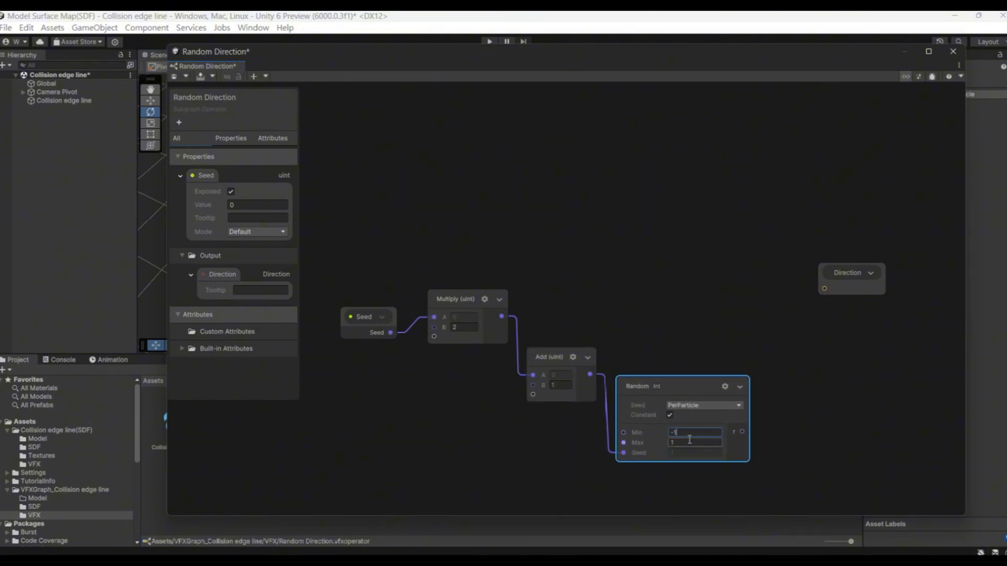
{"action": "left_click", "coordinate": [801, 336]}
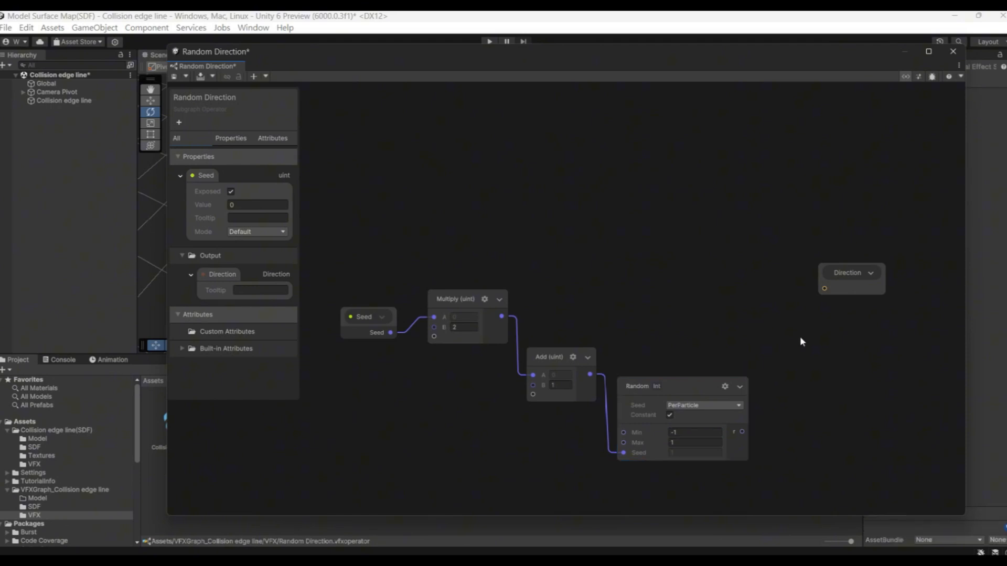
Create a second Multiply node after Random Int and connect the Random output to both its A and B inputs
{"action": "middle_click_drag", "start_coordinate": [801, 335], "coordinate": [702, 332]}
{"action": "left_click_drag", "start_coordinate": [739, 270], "coordinate": [885, 341]}
{"action": "middle_click_drag", "start_coordinate": [713, 390], "coordinate": [703, 376]}
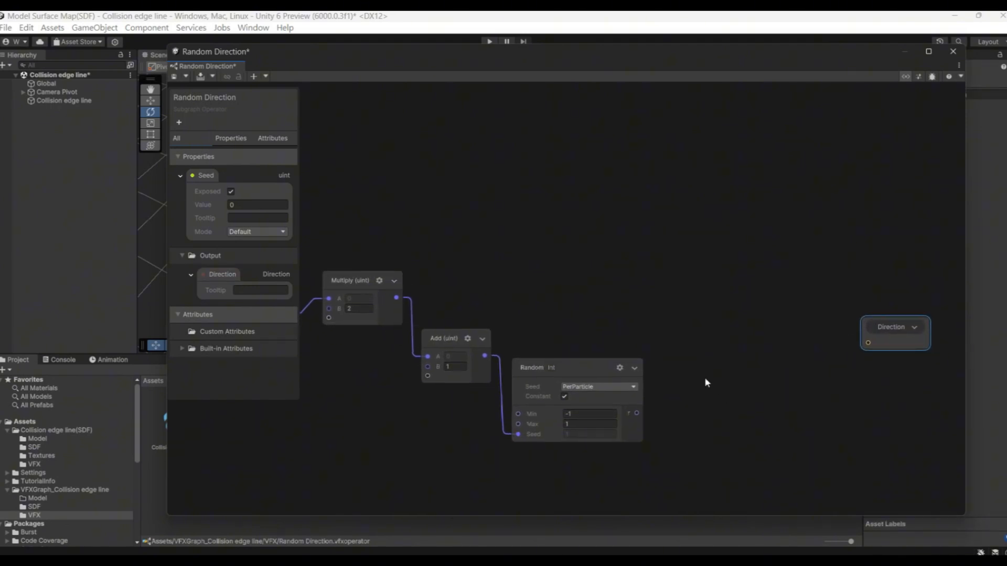
{"action": "right_click", "coordinate": [719, 367]}
{"action": "left_click", "coordinate": [781, 372]}
{"action": "type", "text": "mu"}
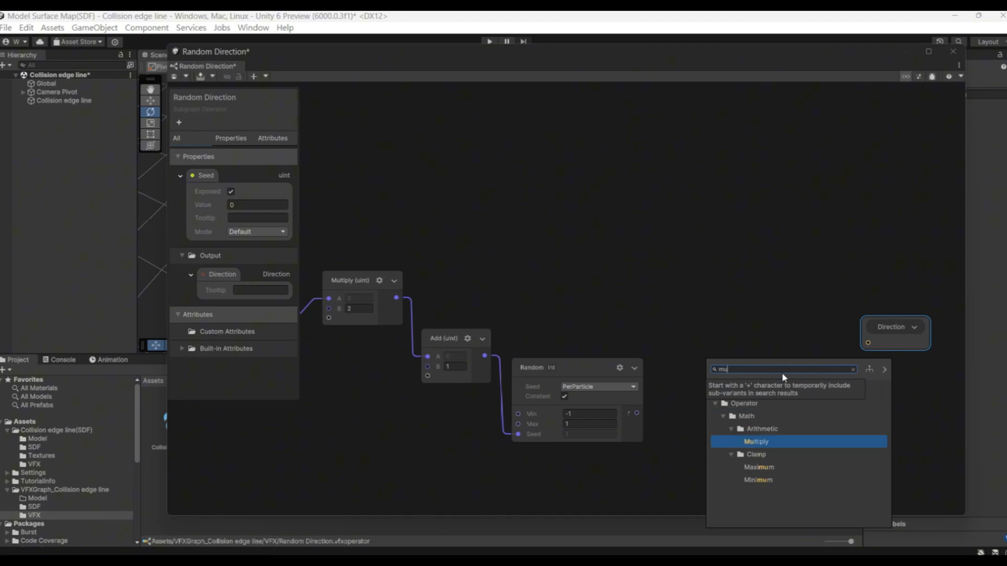
{"action": "double_click", "coordinate": [769, 439]}
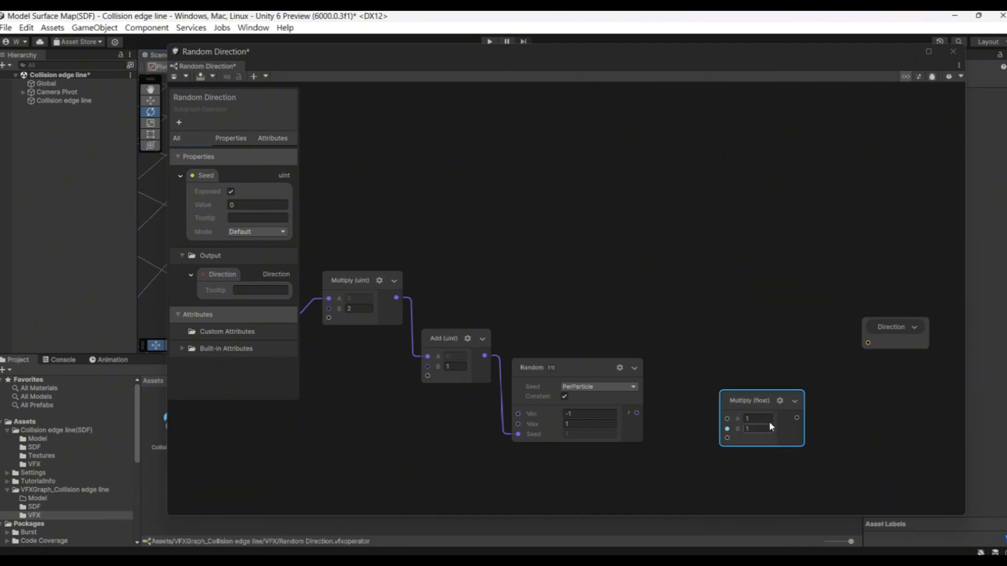
{"action": "left_click_drag", "start_coordinate": [760, 401], "coordinate": [718, 343]}
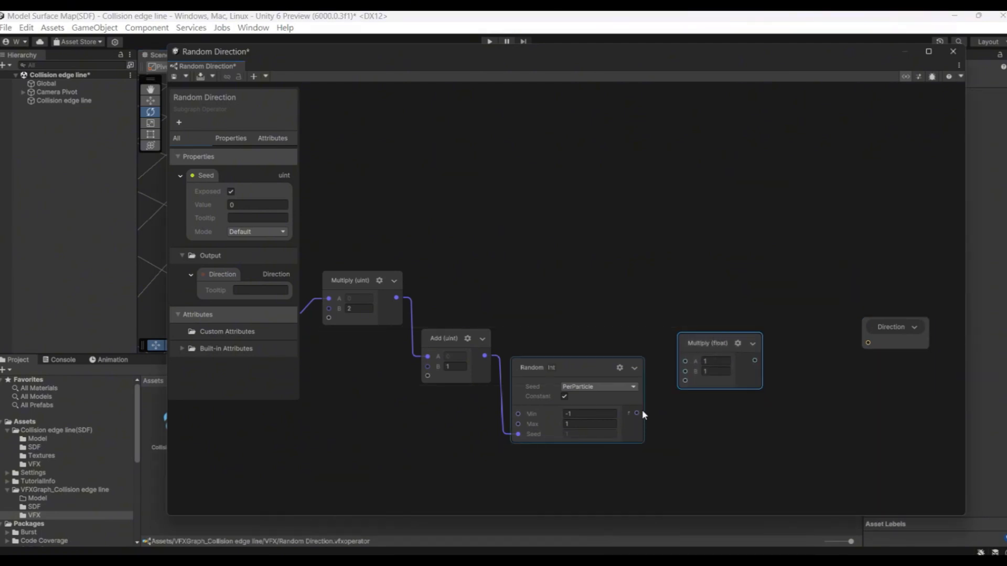
{"action": "left_click_drag", "start_coordinate": [637, 414], "coordinate": [685, 361]}
{"action": "left_click_drag", "start_coordinate": [637, 414], "coordinate": [689, 374]}
Create a One Minus (1-x) node and connect the second Multiply node's output to its X input
{"action": "middle_click_drag", "start_coordinate": [783, 396], "coordinate": [629, 394]}
{"action": "left_click_drag", "start_coordinate": [737, 319], "coordinate": [911, 320]}
{"action": "right_click", "coordinate": [643, 316]}
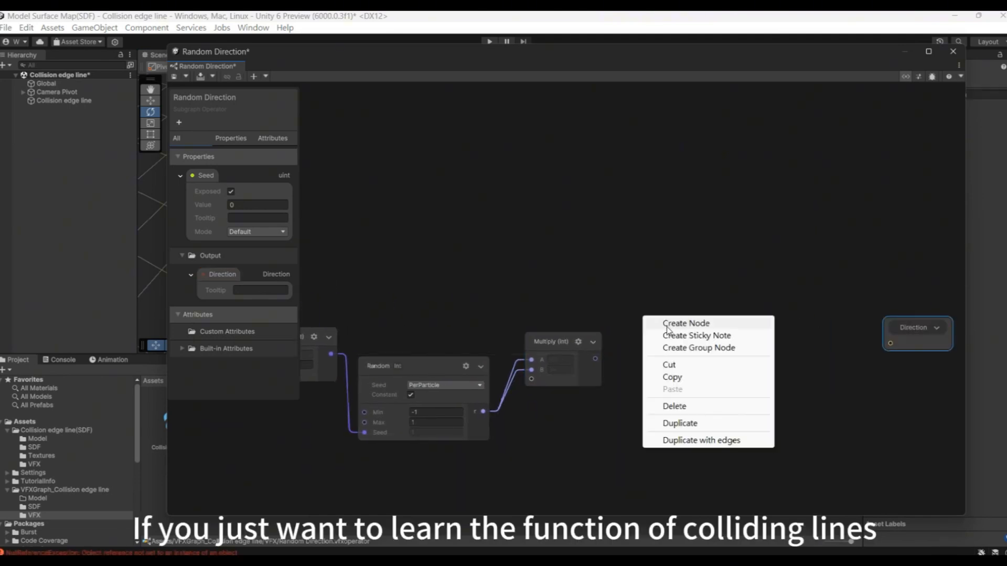
{"action": "left_click", "coordinate": [668, 324]}
{"action": "type", "text": "one"}
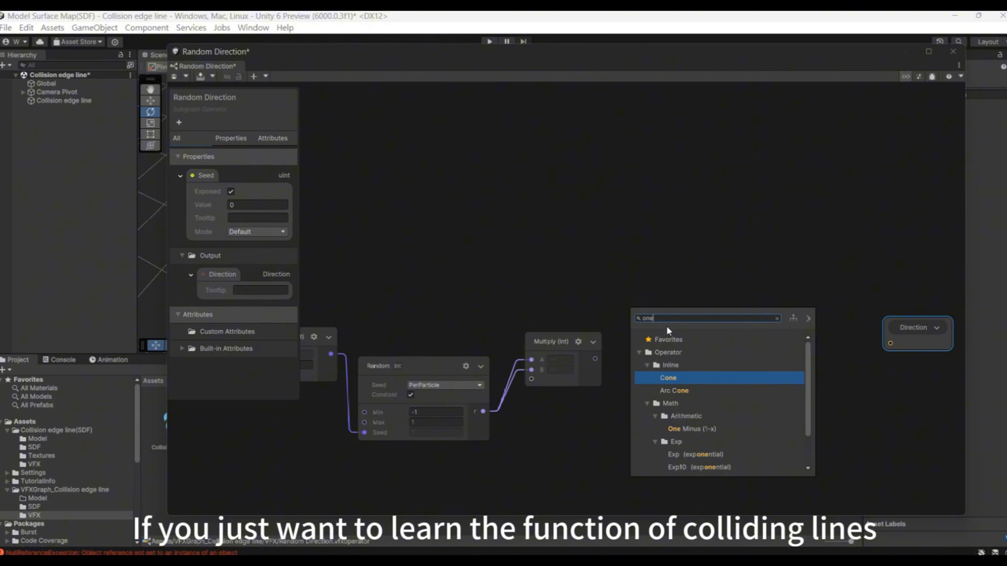
{"action": "left_click", "coordinate": [747, 429]}
{"action": "double_click", "coordinate": [746, 430]}
{"action": "left_click_drag", "start_coordinate": [595, 359], "coordinate": [659, 337]}
Create a Square Root node after One Minus and connect the One Minus output to its X input
{"action": "middle_click_drag", "start_coordinate": [722, 388], "coordinate": [662, 392]}
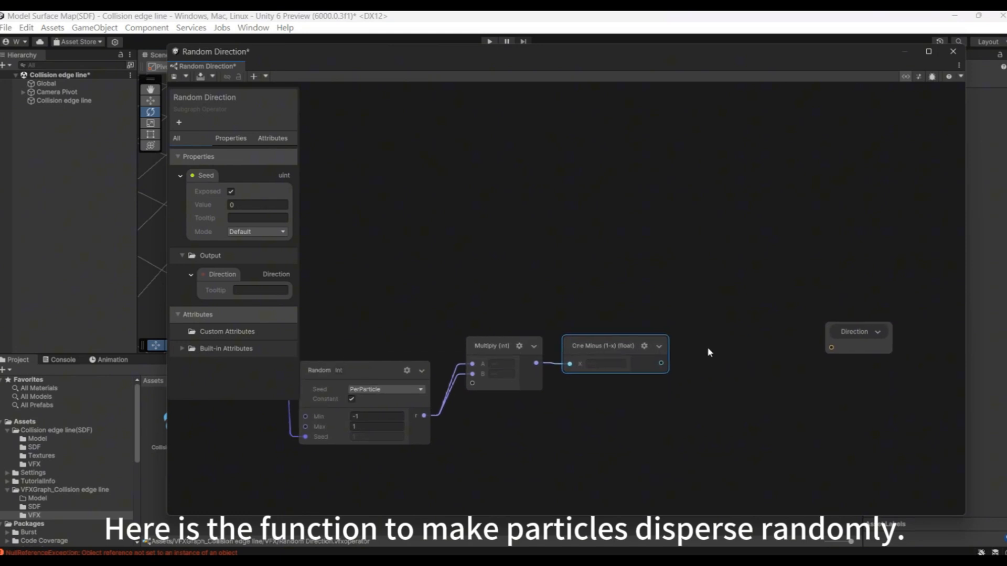
{"action": "right_click", "coordinate": [708, 348]}
{"action": "left_click", "coordinate": [728, 353]}
{"action": "type", "text": "seq"}
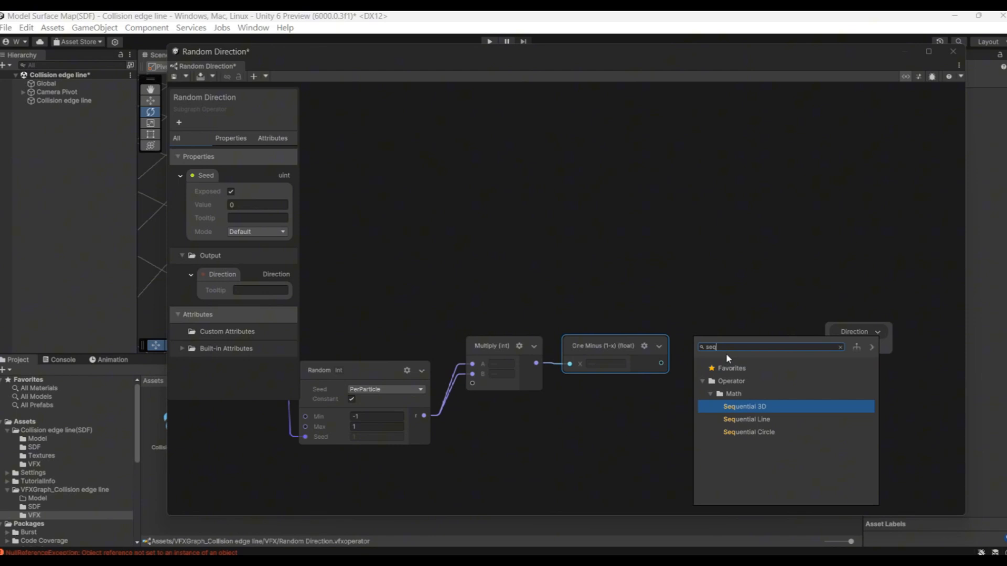
{"action": "key", "text": "BackSpace"}
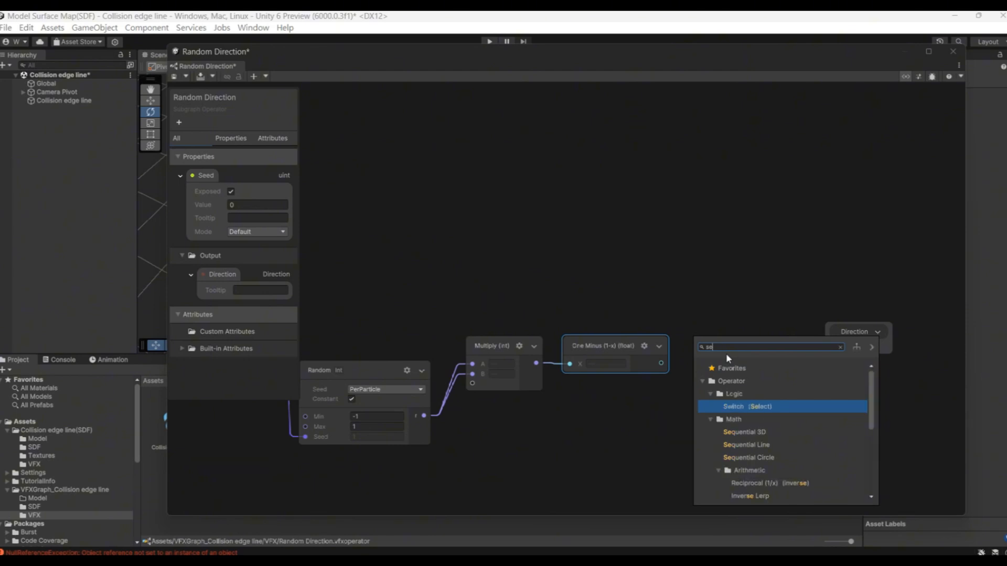
{"action": "key", "text": "BackSpace"}
{"action": "type", "text": "q"}
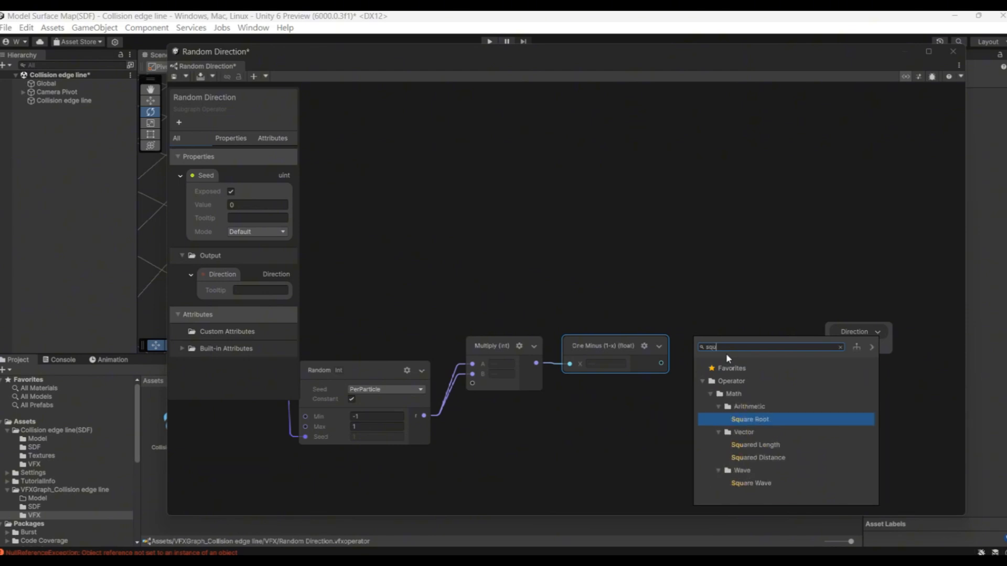
{"action": "left_click", "coordinate": [764, 420]}
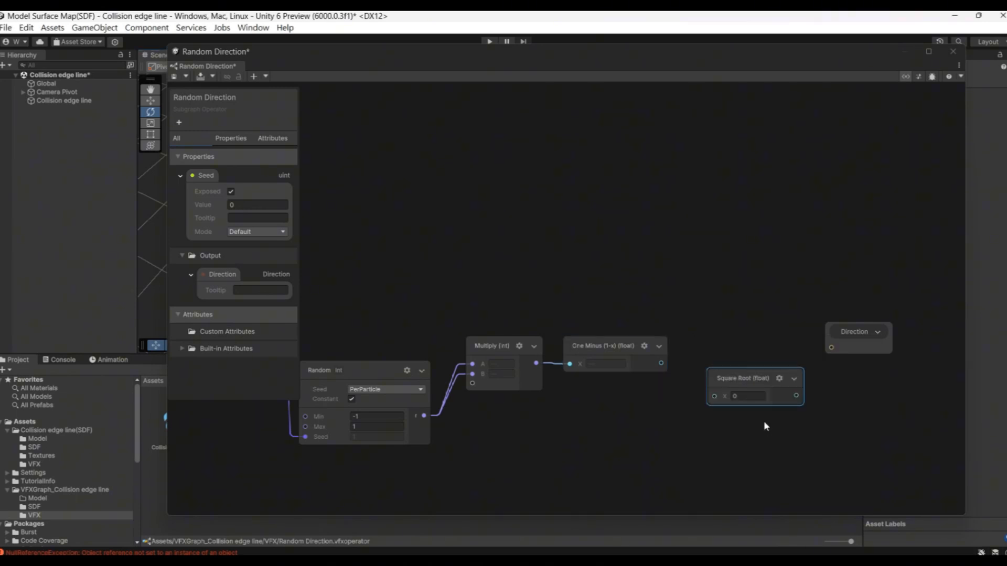
{"action": "left_click_drag", "start_coordinate": [754, 373], "coordinate": [736, 349]}
{"action": "left_click_drag", "start_coordinate": [660, 364], "coordinate": [696, 373]}
Create a Pi (π) constant node in the empty area above the Random Int node
{"action": "key", "text": "space"}
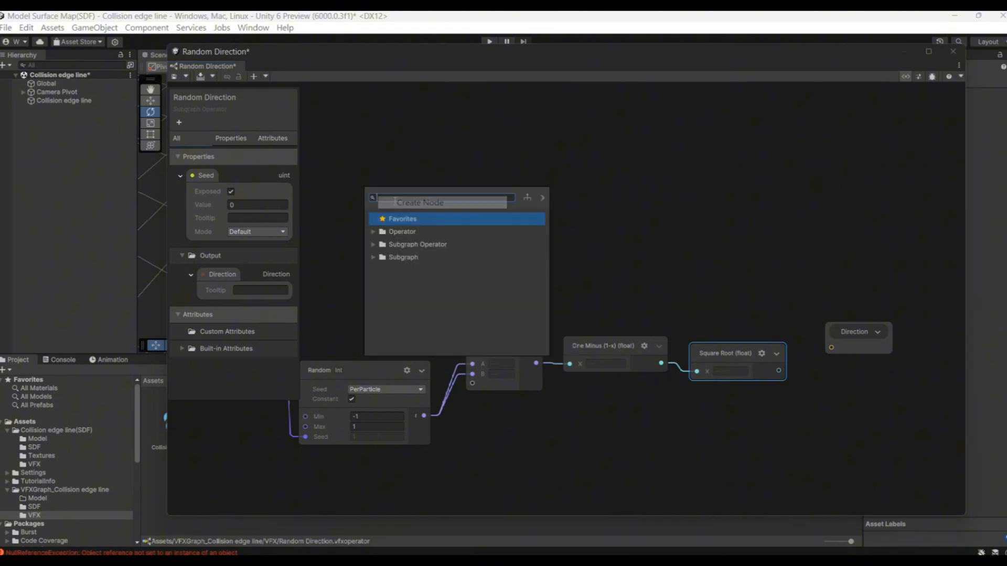
{"action": "type", "text": "pi"}
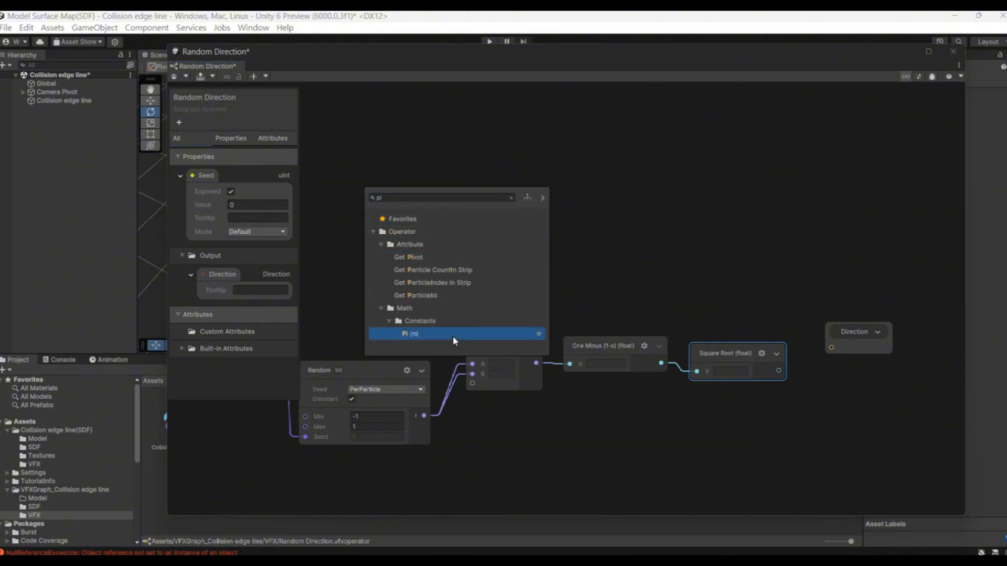
{"action": "left_click", "coordinate": [453, 334]}
Create a Random Float node beside Pi and connect the 2π output to its Max input
{"action": "right_click", "coordinate": [454, 180]}
{"action": "left_click", "coordinate": [476, 184]}
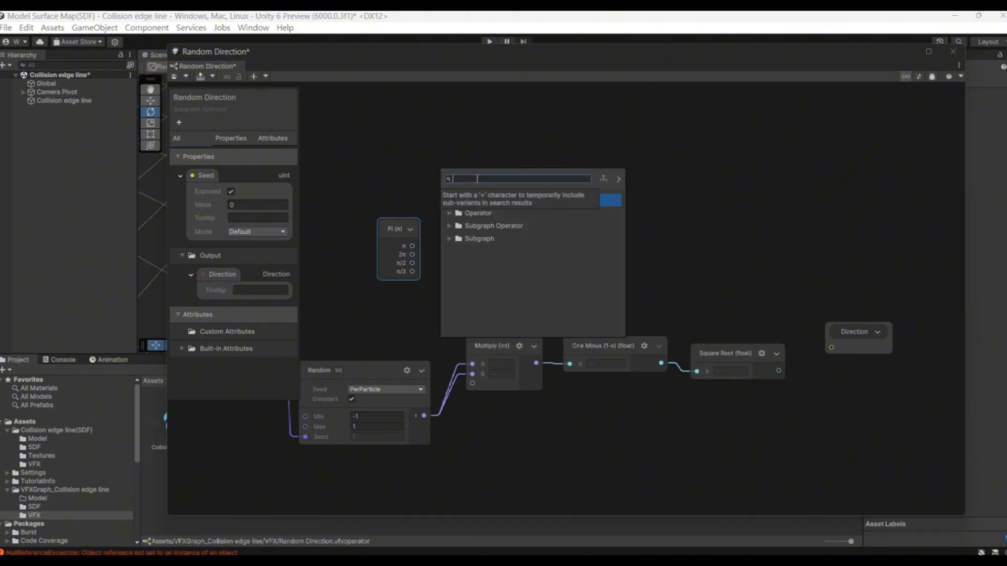
{"action": "type", "text": "random"}
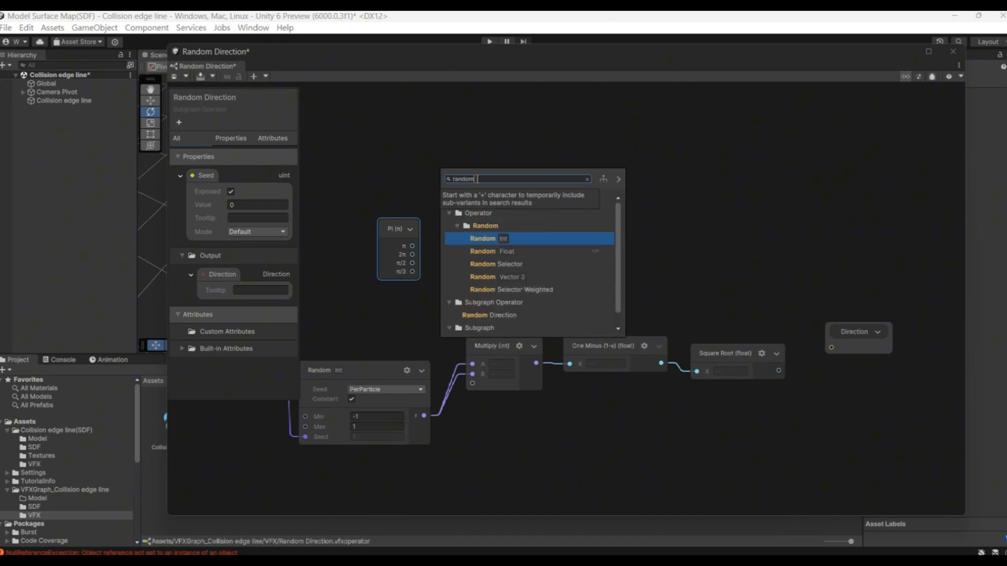
{"action": "key", "text": "Down"}
{"action": "key", "text": "Return"}
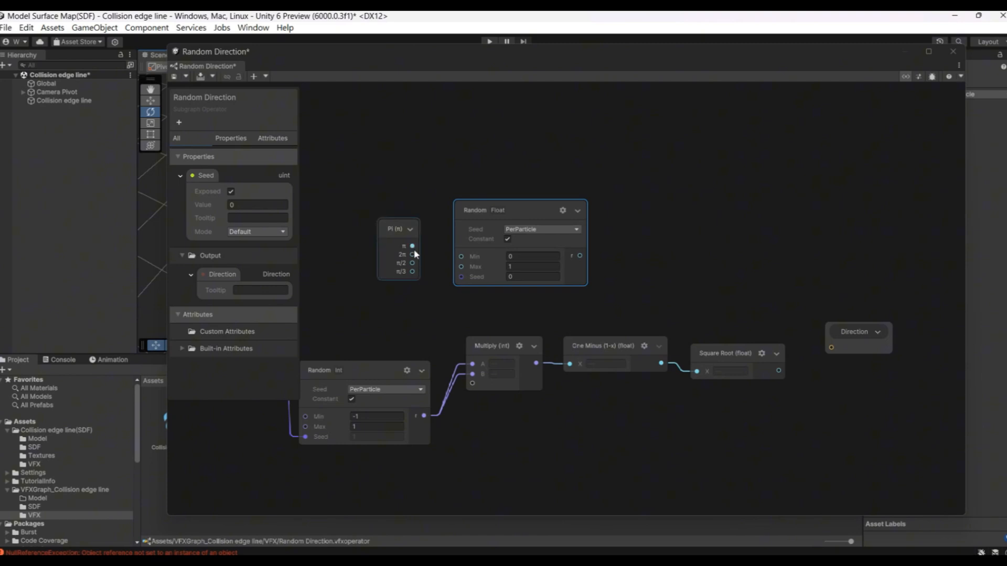
{"action": "left_click_drag", "start_coordinate": [413, 255], "coordinate": [462, 267]}
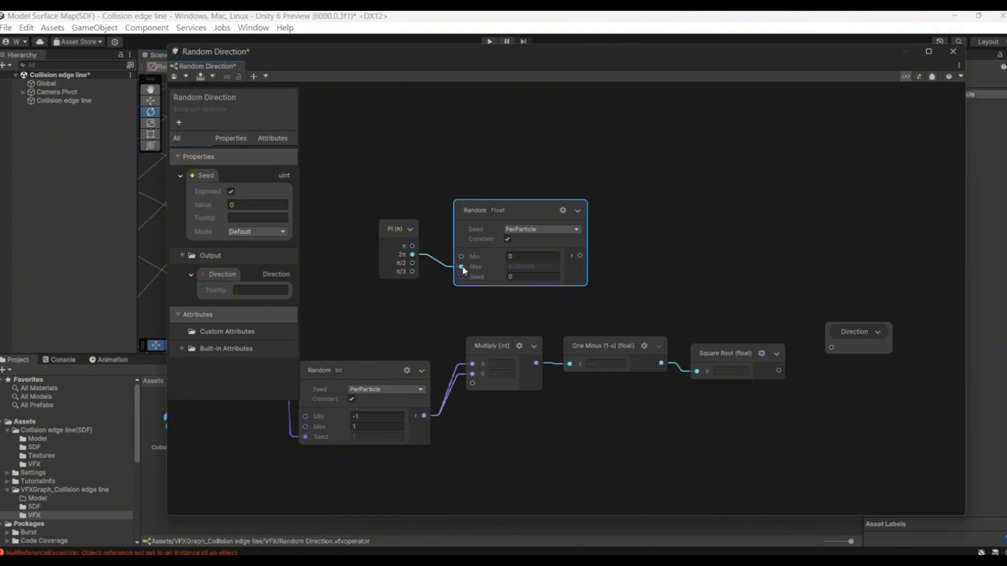
Create a Cosine node in the empty area beyond the Random Float node
{"action": "right_click", "coordinate": [637, 181]}
{"action": "left_click", "coordinate": [655, 188]}
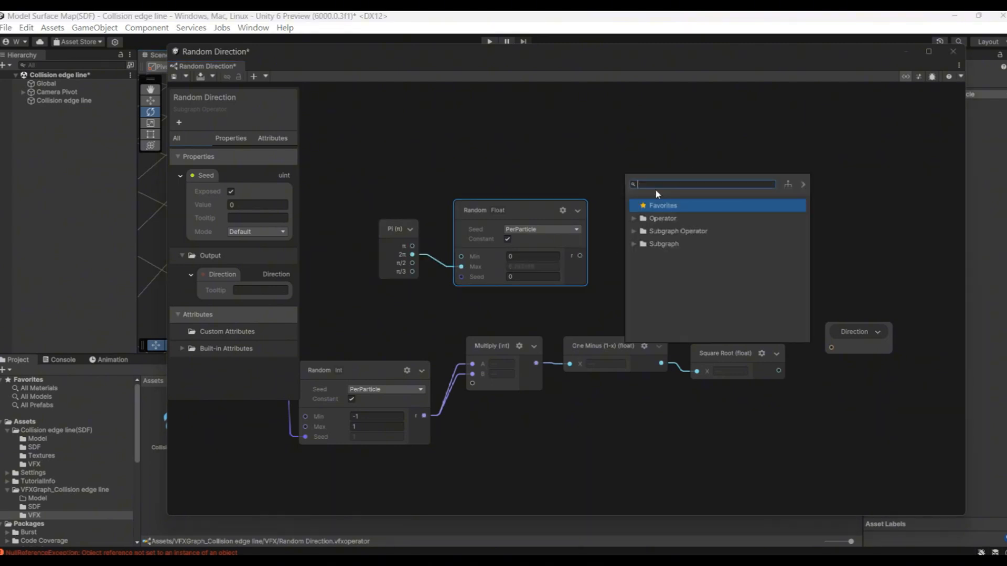
{"action": "type", "text": "sos"}
{"action": "key", "text": "BackSpace"}
{"action": "key", "text": "BackSpace"}
{"action": "key", "text": "BackSpace"}
{"action": "type", "text": "c"}
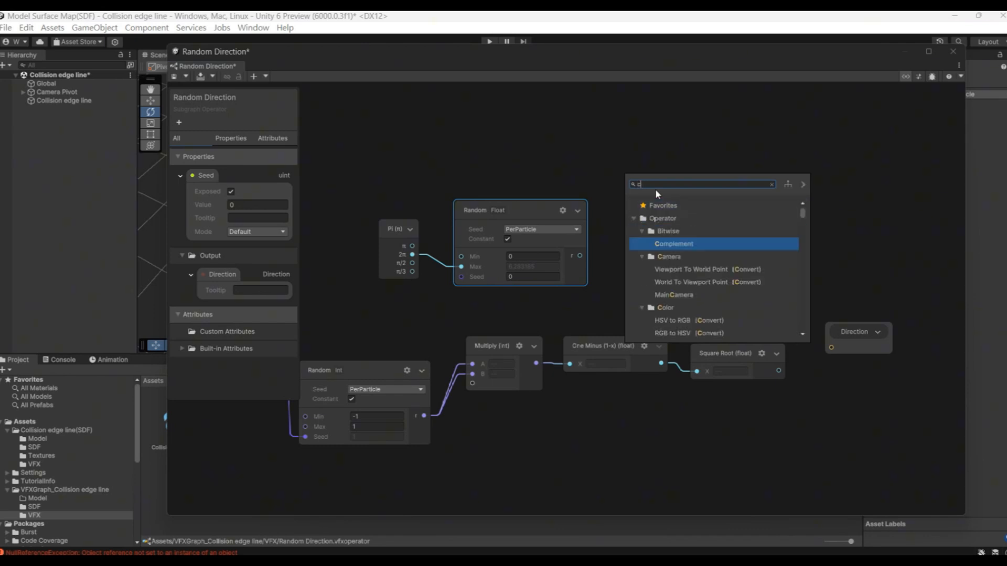
{"action": "type", "text": "os"}
{"action": "key", "text": "Down"}
{"action": "key", "text": "Return"}
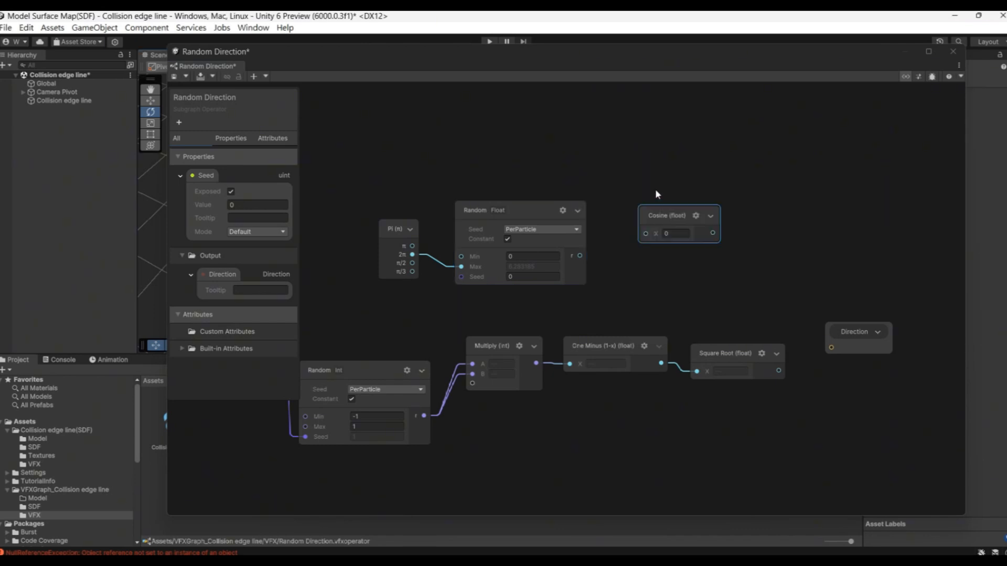
Create a Sine node below Cosine and connect the Random Float output to the X inputs of Cosine and Sine
{"action": "right_click", "coordinate": [684, 256]}
{"action": "left_click", "coordinate": [719, 273]}
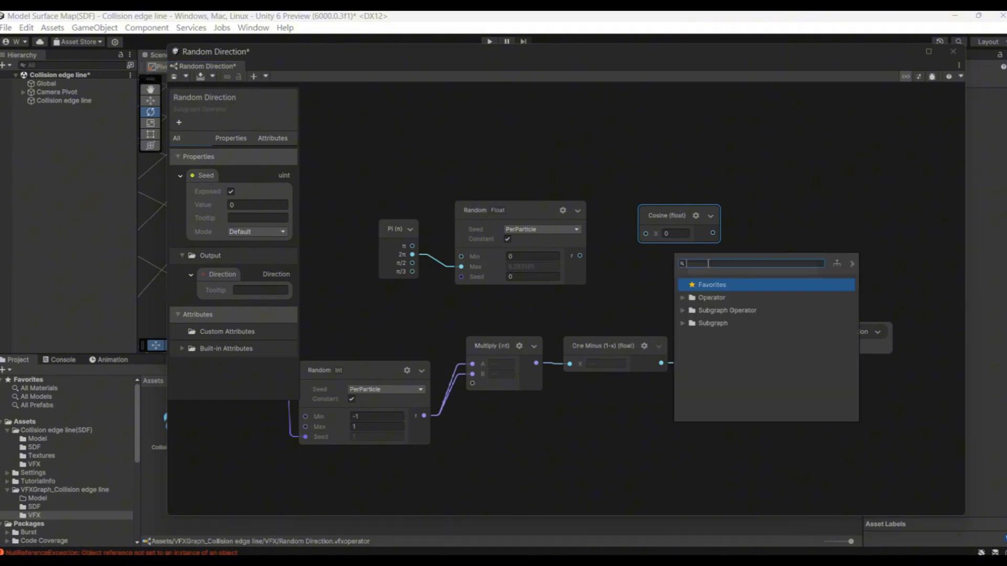
{"action": "type", "text": "sine"}
{"action": "key", "text": "Down"}
{"action": "key", "text": "Return"}
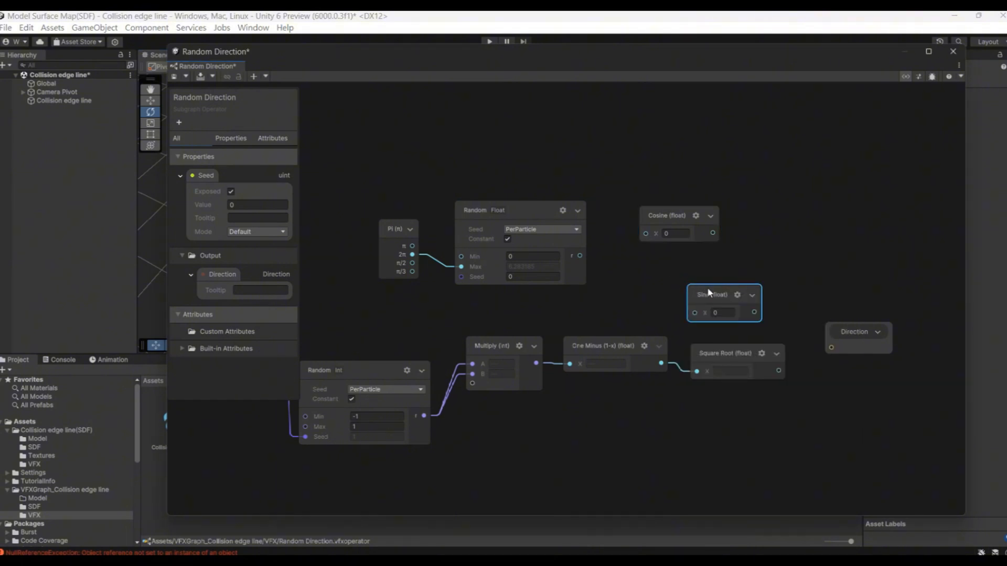
{"action": "left_click_drag", "start_coordinate": [706, 295], "coordinate": [639, 281]}
{"action": "left_click_drag", "start_coordinate": [579, 256], "coordinate": [627, 299]}
Create a Vector2 node and arrange it level with the Cosine node, above the Direction output
{"action": "right_click", "coordinate": [795, 219]}
{"action": "left_click", "coordinate": [808, 227]}
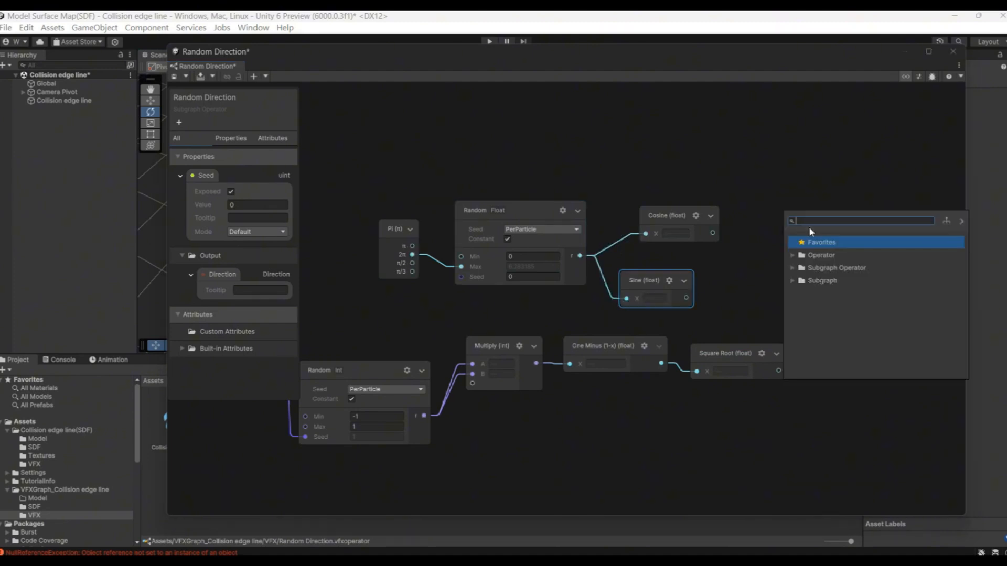
{"action": "type", "text": "vec"}
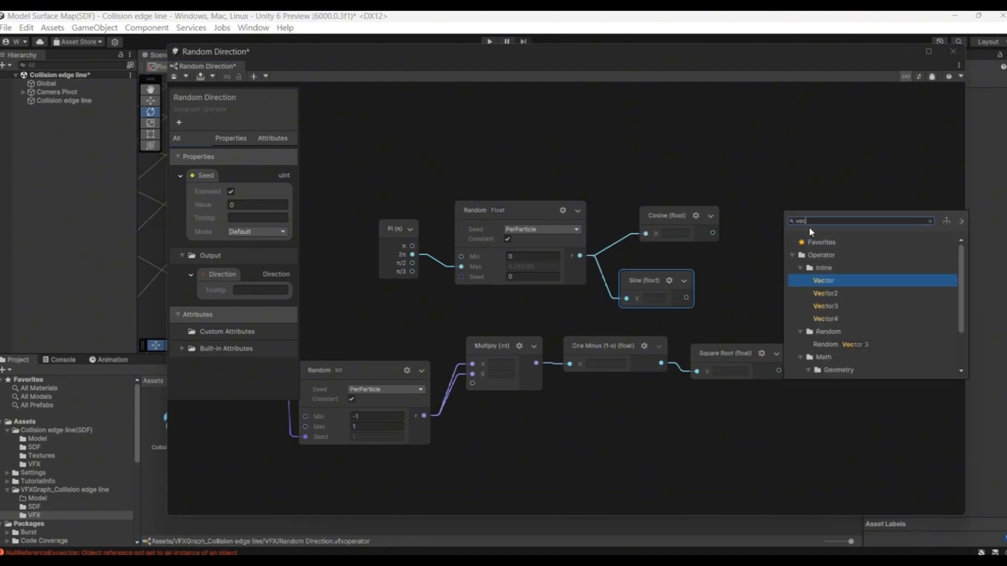
{"action": "left_click", "coordinate": [823, 294]}
{"action": "left_click_drag", "start_coordinate": [677, 216], "coordinate": [656, 205]}
{"action": "left_click_drag", "start_coordinate": [844, 255], "coordinate": [795, 216]}
Expand the Vector2 input and connect Cosine to its X and Sine to its Y
{"action": "left_click", "coordinate": [765, 231]}
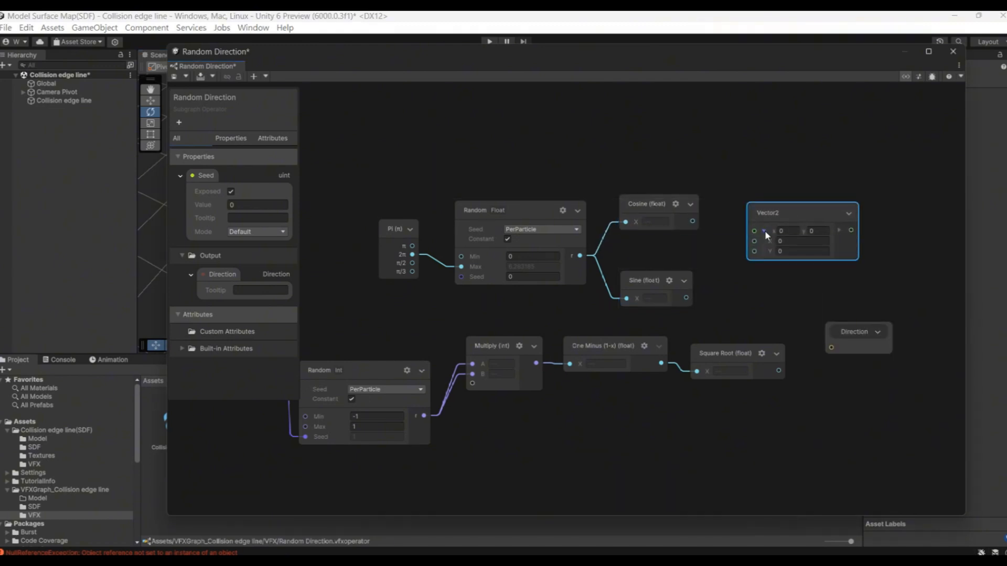
{"action": "left_click_drag", "start_coordinate": [692, 222], "coordinate": [694, 223]}
{"action": "left_click_drag", "start_coordinate": [747, 247], "coordinate": [755, 241]}
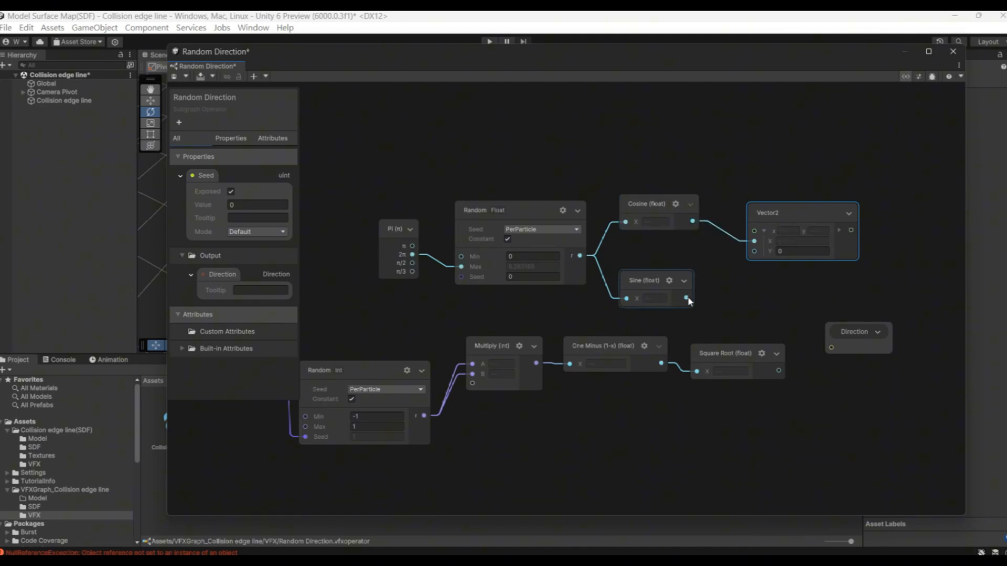
{"action": "left_click_drag", "start_coordinate": [686, 298], "coordinate": [754, 252]}
Create a Multiply node before the Direction output and connect Vector2 to its A input and Square Root to its B input
{"action": "middle_click_drag", "start_coordinate": [829, 273], "coordinate": [621, 259]}
{"action": "left_click_drag", "start_coordinate": [637, 314], "coordinate": [834, 317]}
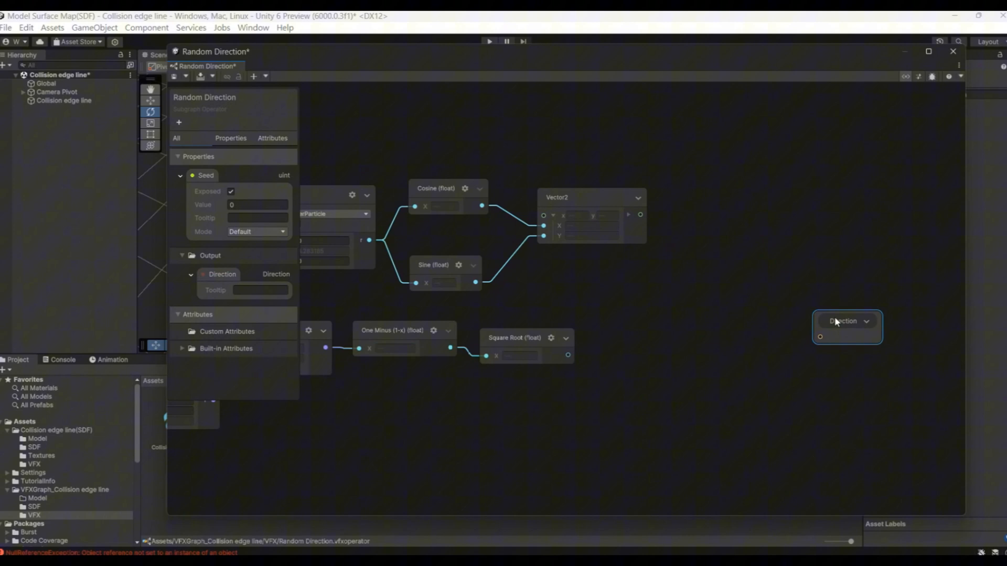
{"action": "right_click", "coordinate": [680, 267]}
{"action": "left_click", "coordinate": [691, 273]}
{"action": "type", "text": "mul"}
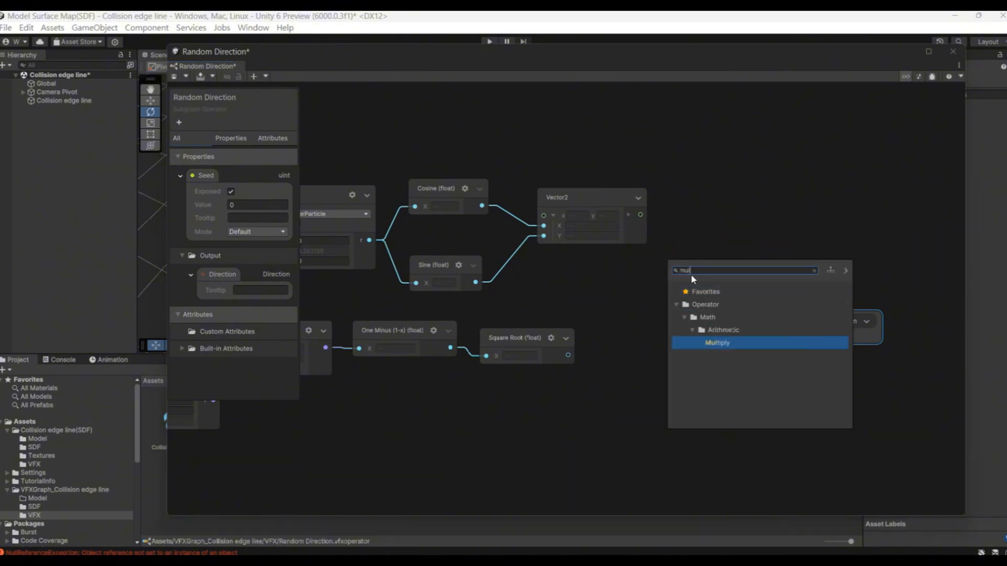
{"action": "key", "text": "Return"}
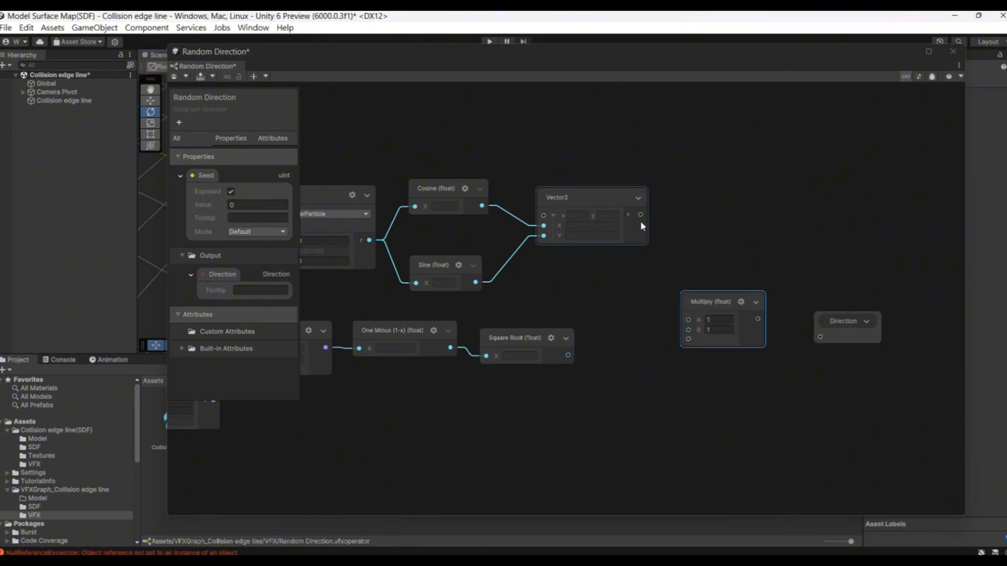
{"action": "left_click_drag", "start_coordinate": [640, 216], "coordinate": [669, 290]}
{"action": "left_click_drag", "start_coordinate": [568, 356], "coordinate": [638, 318]}
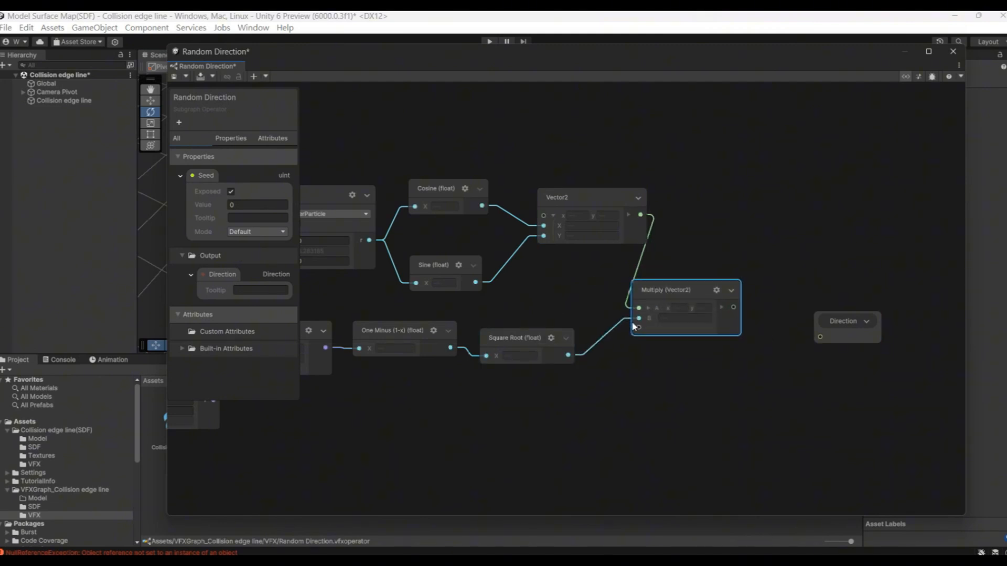
Create a Vector3 node below the new Multiply node, moving the Direction output farther out to make room
{"action": "left_click_drag", "start_coordinate": [849, 319], "coordinate": [894, 262]}
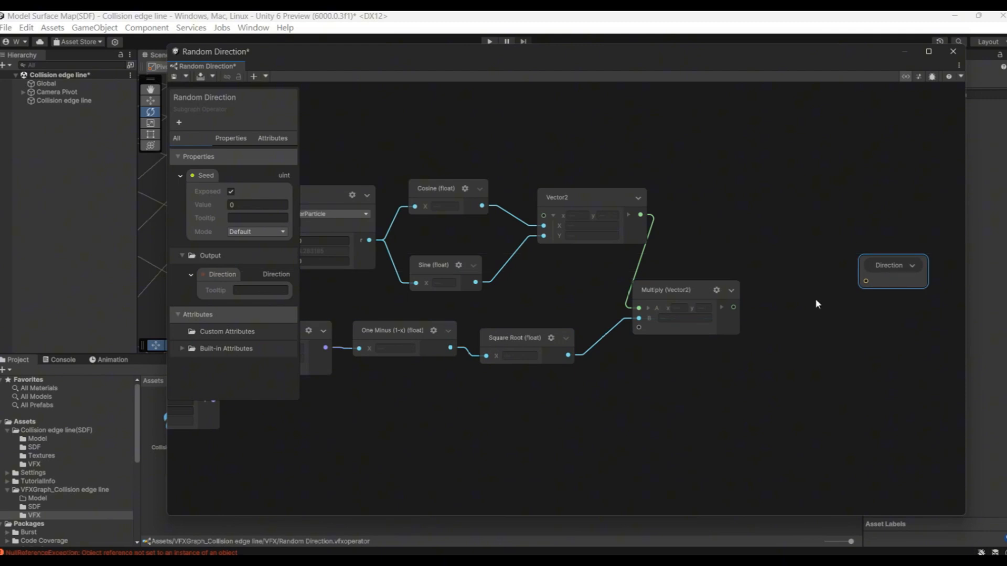
{"action": "key", "text": "space"}
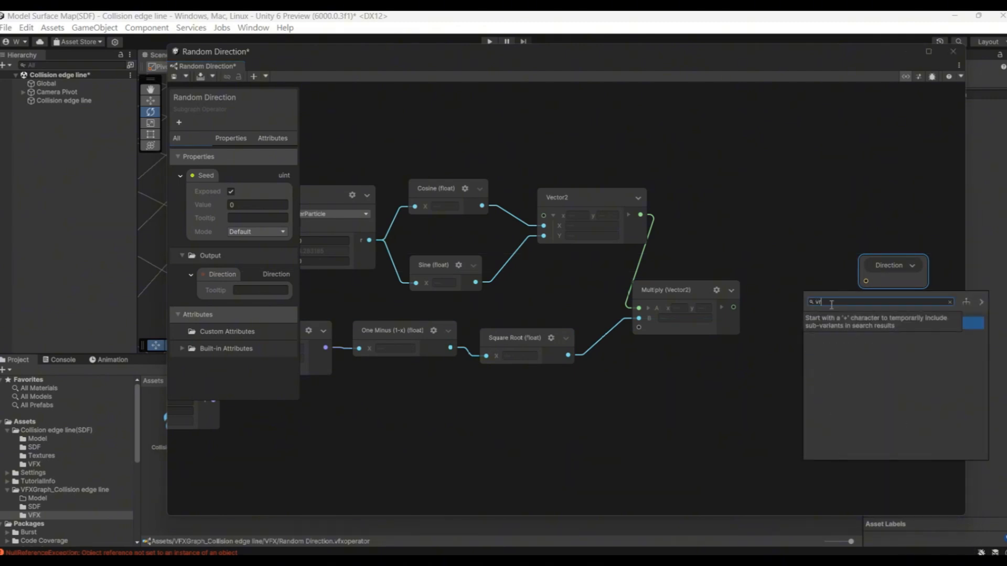
{"action": "type", "text": "vector"}
{"action": "key", "text": "Down"}
{"action": "key", "text": "Down"}
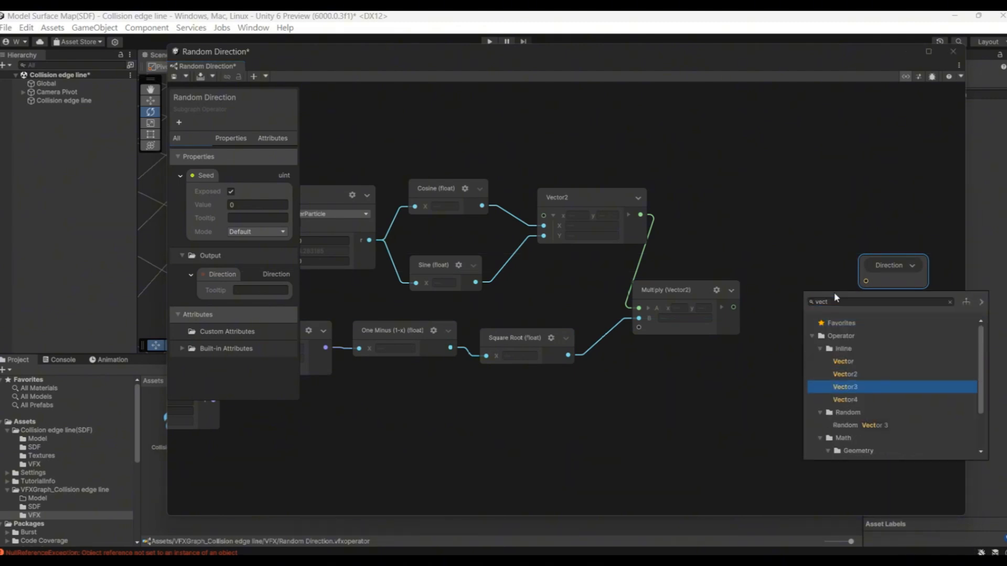
{"action": "key", "text": "Return"}
{"action": "left_click_drag", "start_coordinate": [853, 333], "coordinate": [780, 361]}
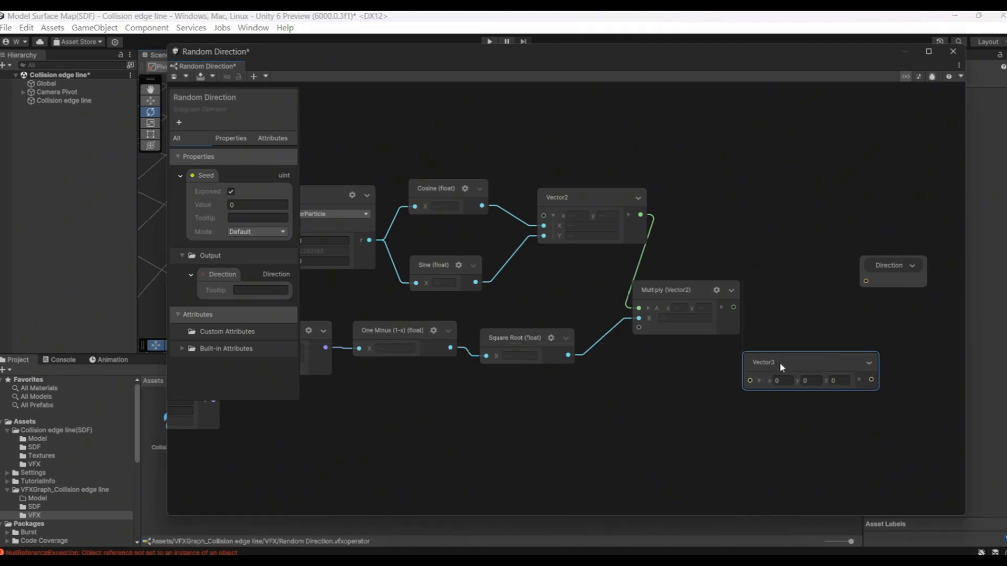
Expand the Multiply (Vector2) output and the Vector3 input, and connect x to X and y to Y
{"action": "left_click", "coordinate": [722, 308]}
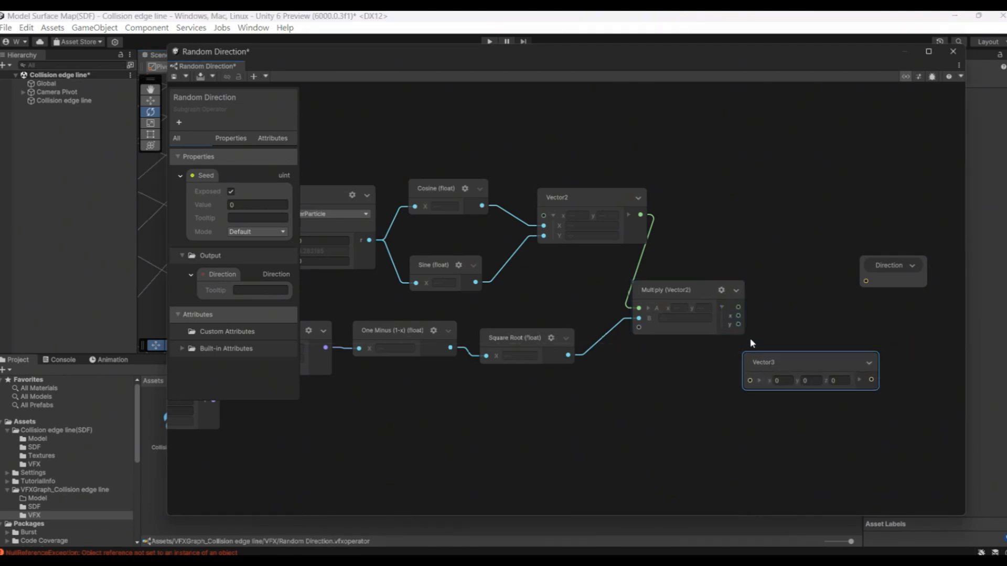
{"action": "left_click", "coordinate": [759, 381]}
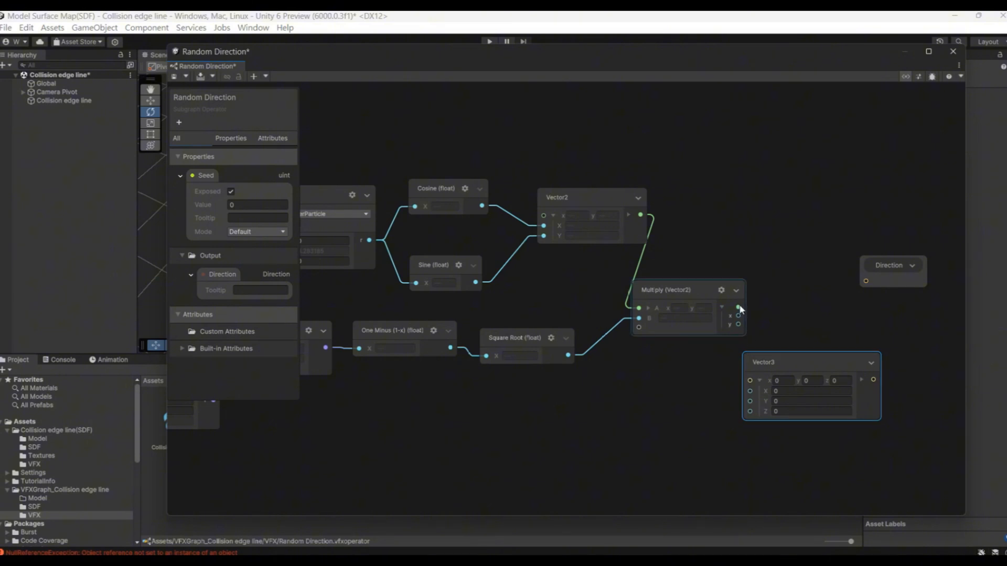
{"action": "left_click_drag", "start_coordinate": [739, 315], "coordinate": [750, 391]}
{"action": "key", "text": "Escape"}
{"action": "left_click_drag", "start_coordinate": [739, 325], "coordinate": [750, 401]}
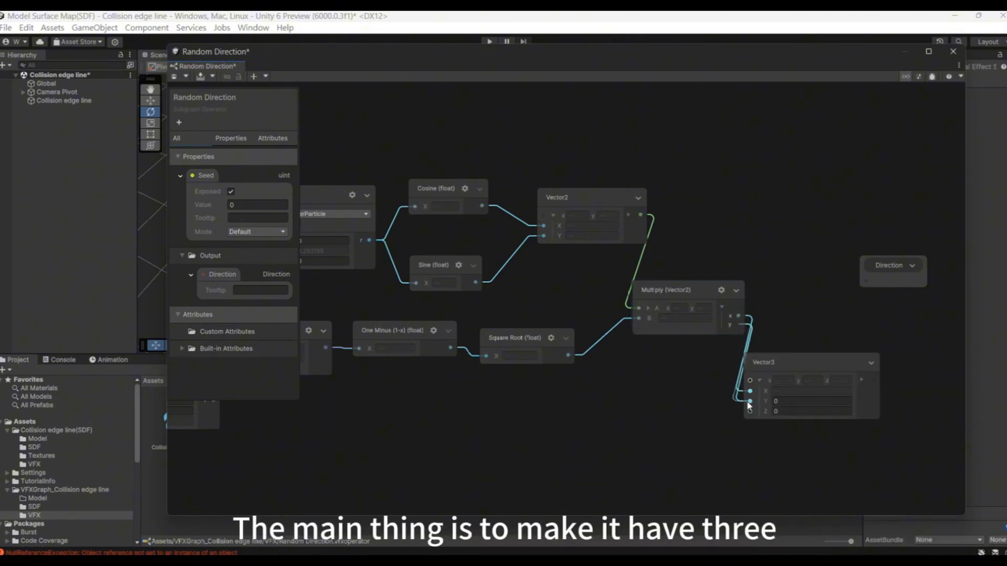
With the blackboard hidden, connect the Random Int output to Vector3's Z and the Vector3 output to the Direction output node
{"action": "middle_click_drag", "start_coordinate": [446, 403], "coordinate": [608, 398]}
{"action": "scroll", "coordinate": [608, 399], "scroll_direction": "down", "scroll_amount": 1}
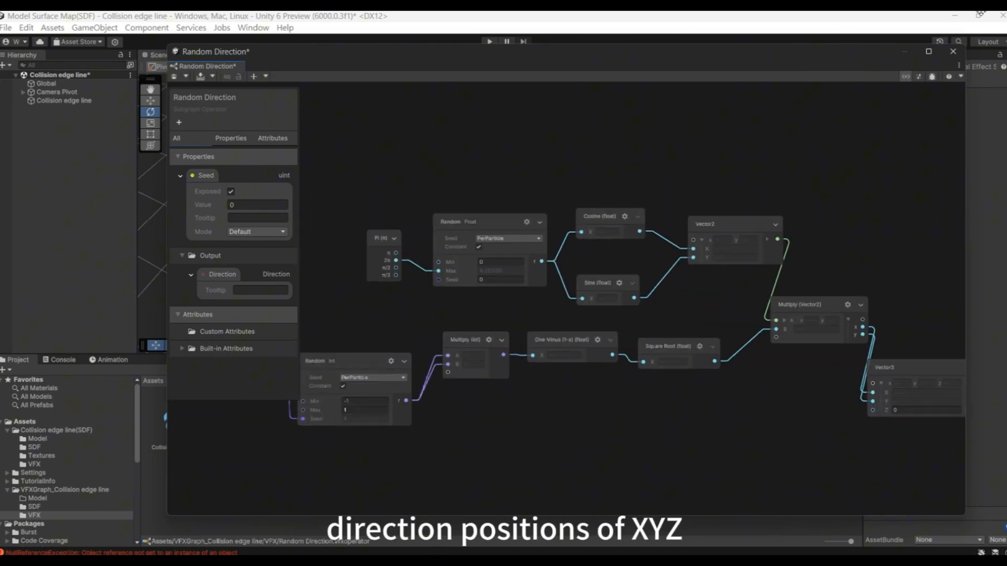
{"action": "left_click", "coordinate": [904, 78]}
{"action": "middle_click_drag", "start_coordinate": [597, 433], "coordinate": [426, 409]}
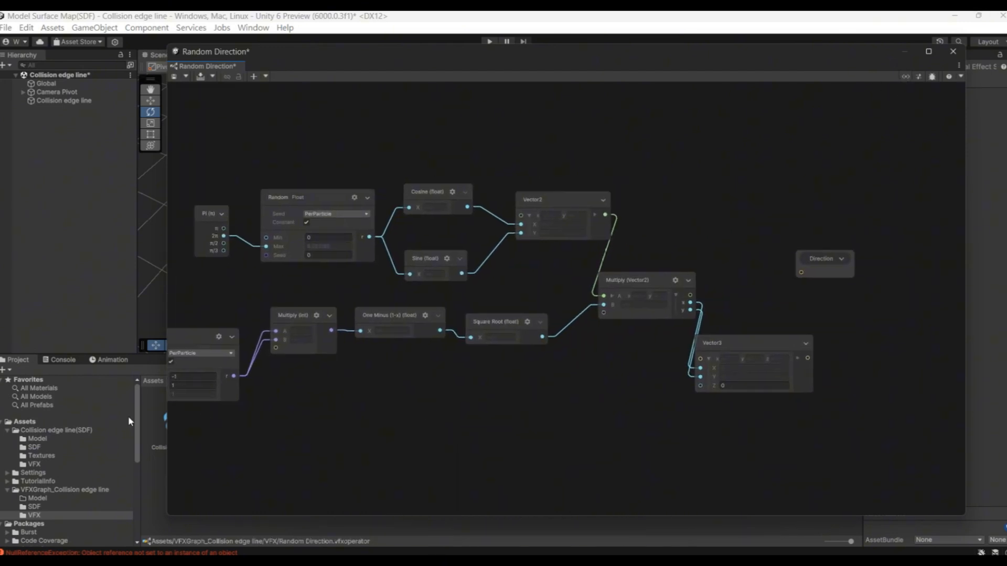
{"action": "left_click_drag", "start_coordinate": [234, 376], "coordinate": [701, 385]}
{"action": "left_click_drag", "start_coordinate": [808, 358], "coordinate": [802, 272]}
{"action": "scroll", "coordinate": [776, 281], "scroll_direction": "up", "scroll_amount": 4}
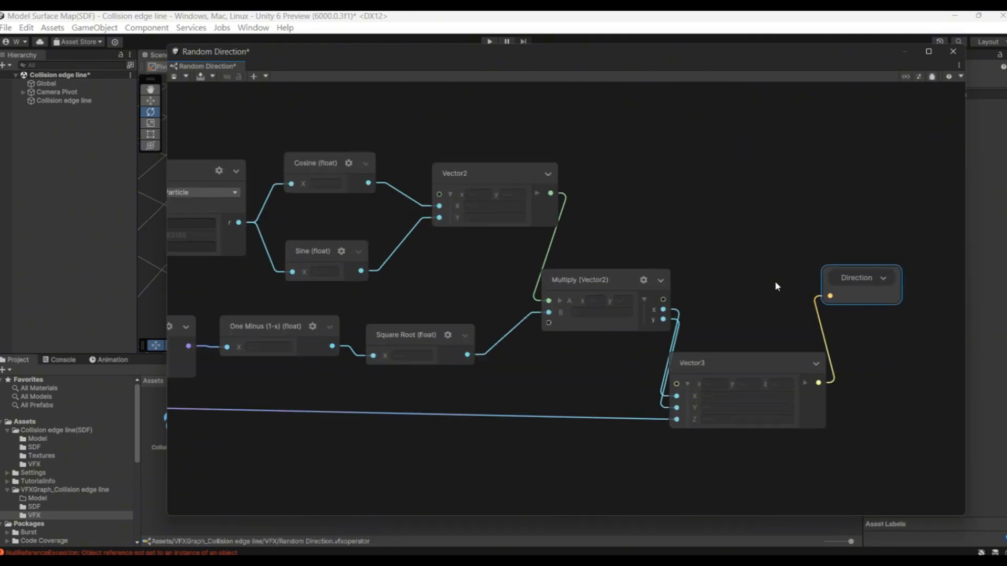
Change the type of the Random Int node with range -1 to 1 to float
{"action": "middle_click_drag", "start_coordinate": [710, 284], "coordinate": [887, 312]}
{"action": "scroll", "coordinate": [886, 313], "scroll_direction": "down", "scroll_amount": 3}
{"action": "middle_click_drag", "start_coordinate": [674, 320], "coordinate": [735, 320]}
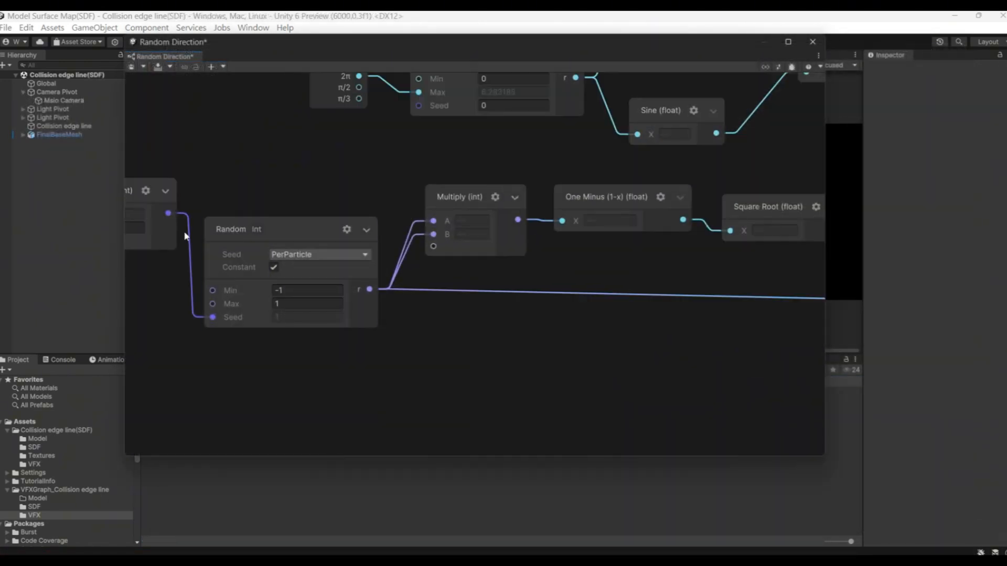
{"action": "left_click", "coordinate": [347, 229]}
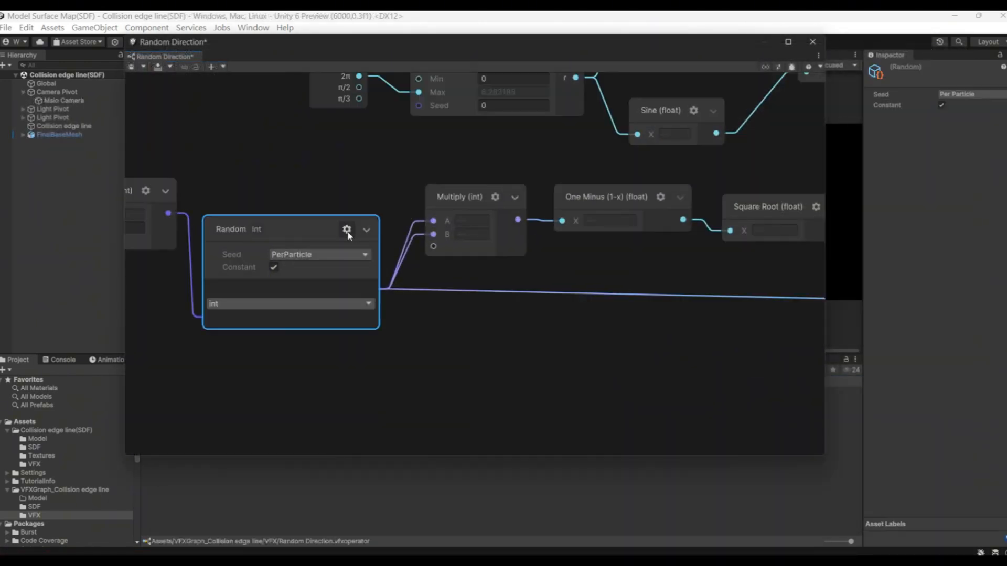
{"action": "left_click", "coordinate": [299, 305]}
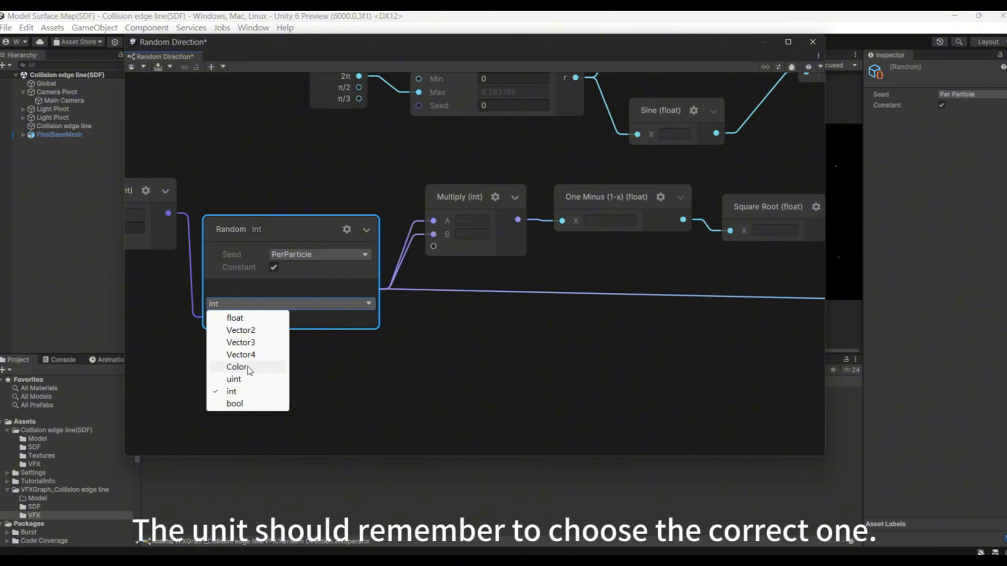
{"action": "left_click", "coordinate": [262, 318]}
Set both operands, a and b, of the Multiply (int) node before One Minus to float
{"action": "left_click", "coordinate": [452, 205]}
{"action": "left_click", "coordinate": [495, 197]}
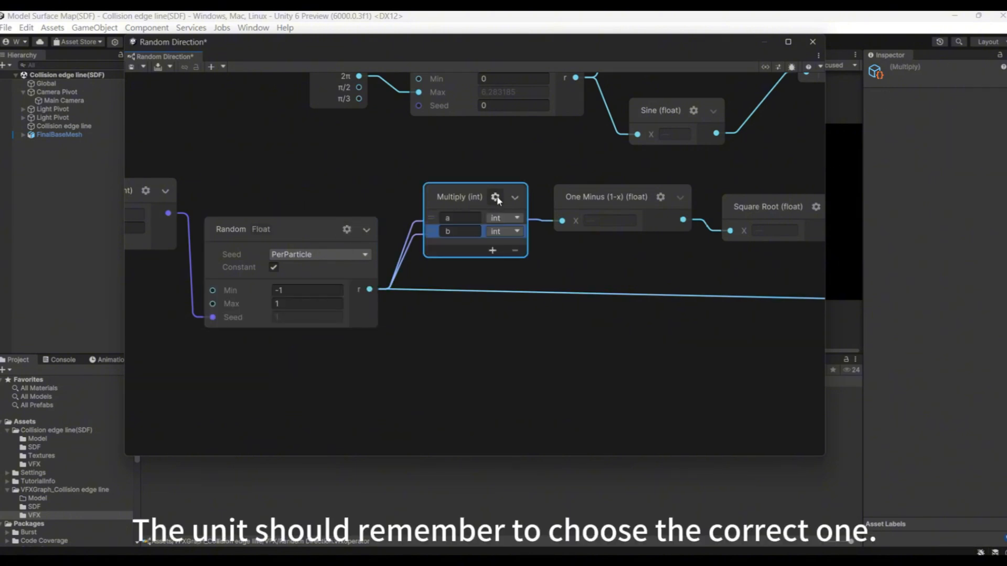
{"action": "left_click", "coordinate": [498, 218]}
{"action": "left_click", "coordinate": [518, 306]}
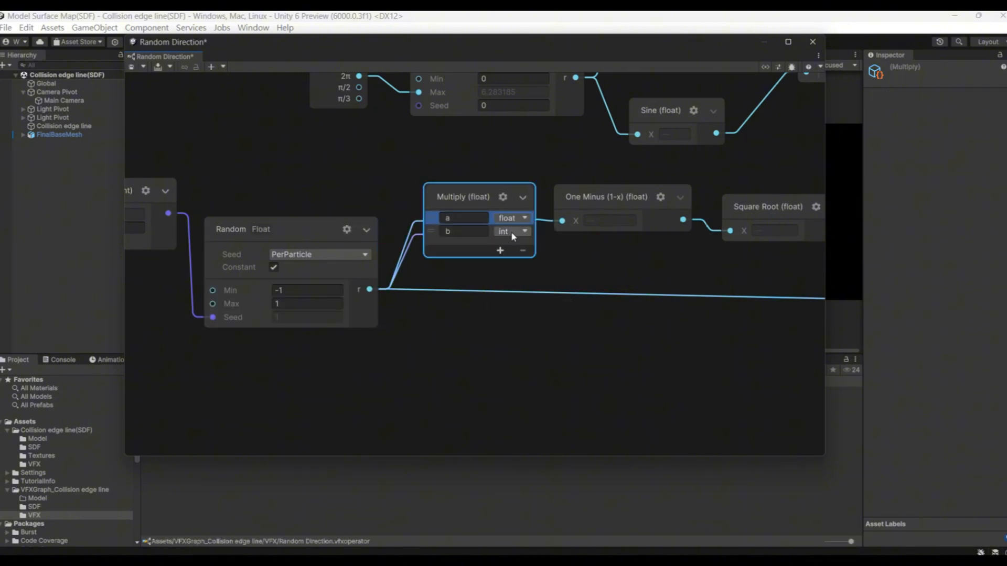
{"action": "left_click", "coordinate": [510, 231]}
{"action": "left_click", "coordinate": [526, 317]}
{"action": "left_click", "coordinate": [503, 197]}
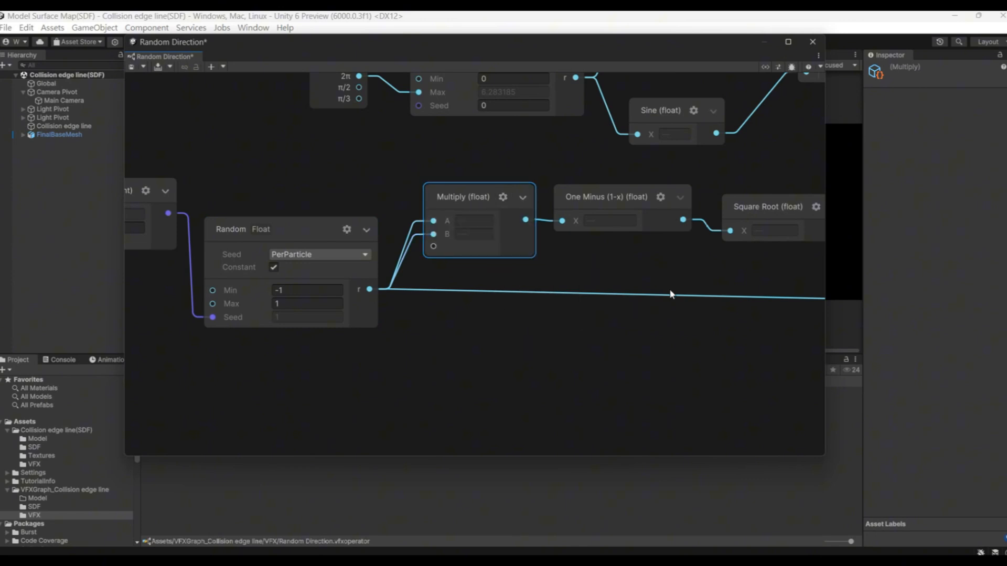
Connect the Multiply (uint) output to the Seed input of the Random Float node fed by Pi
{"action": "scroll", "coordinate": [674, 299], "scroll_direction": "down", "scroll_amount": 3}
{"action": "middle_click_drag", "start_coordinate": [532, 353], "coordinate": [379, 401]}
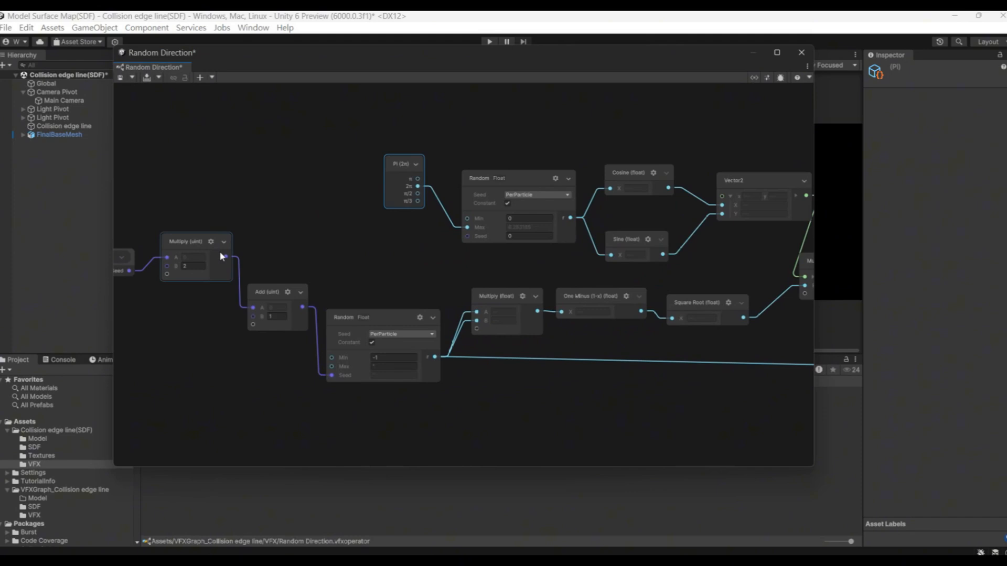
{"action": "left_click_drag", "start_coordinate": [224, 256], "coordinate": [478, 238]}
{"action": "scroll", "coordinate": [548, 147], "scroll_direction": "down", "scroll_amount": 5}
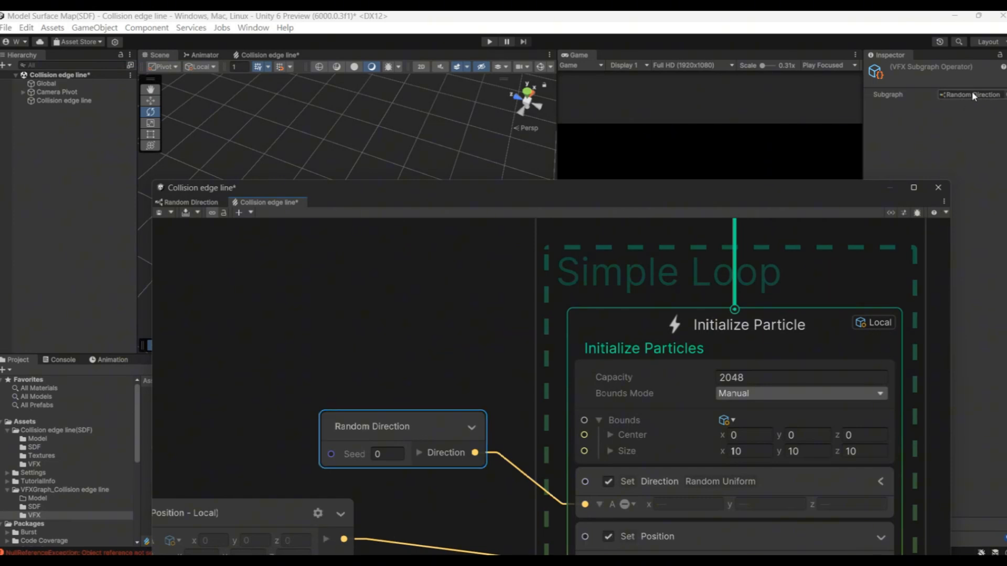
In the Collision edge line graph, connect the Random Direction node's output to the Direction input of Set Direction in Initialize Particle
{"action": "left_click", "coordinate": [971, 94]}
{"action": "left_click_drag", "start_coordinate": [573, 188], "coordinate": [798, 332]}
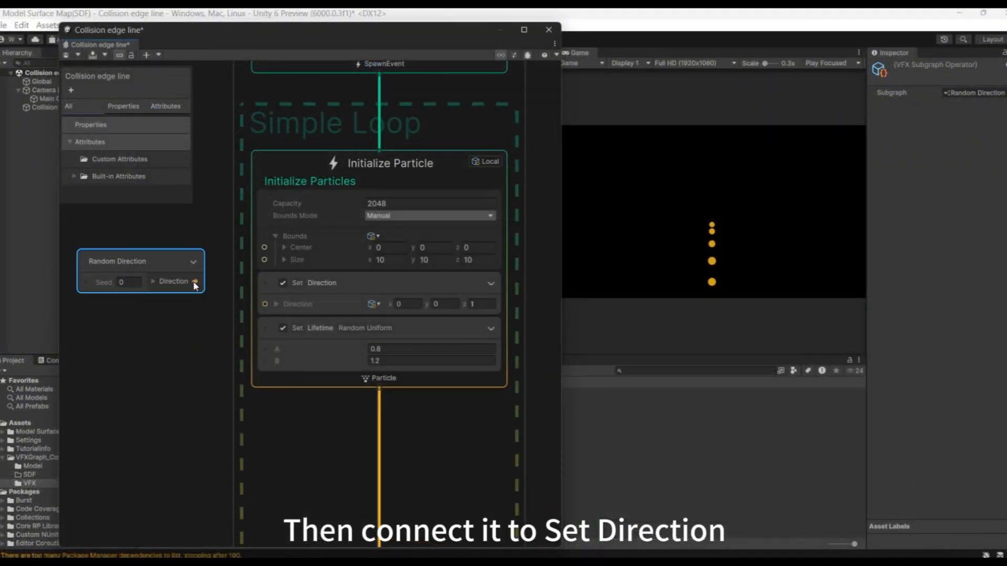
{"action": "left_click_drag", "start_coordinate": [195, 283], "coordinate": [265, 304]}
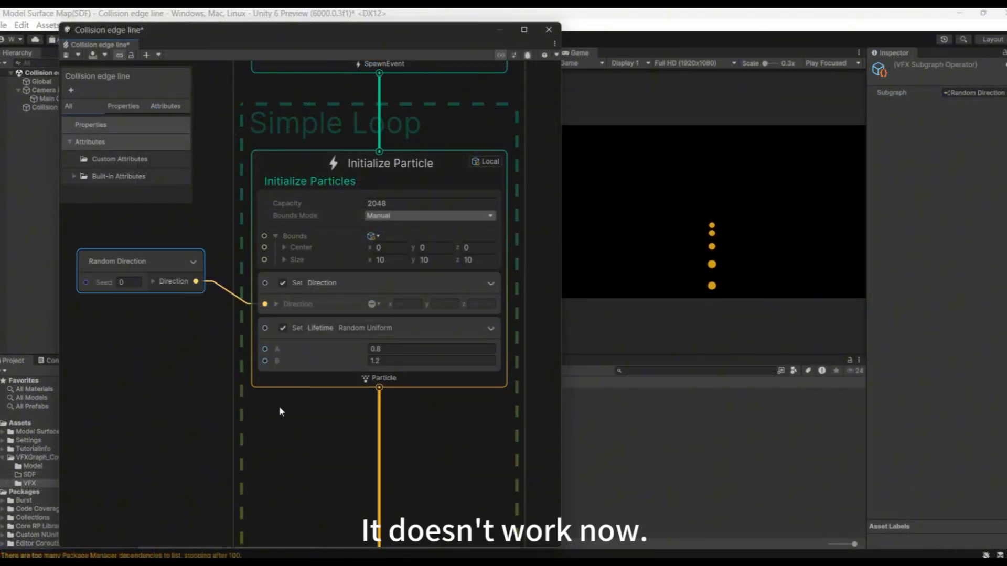
Set the Random Direction node's Seed to 45
{"action": "left_click", "coordinate": [124, 282]}
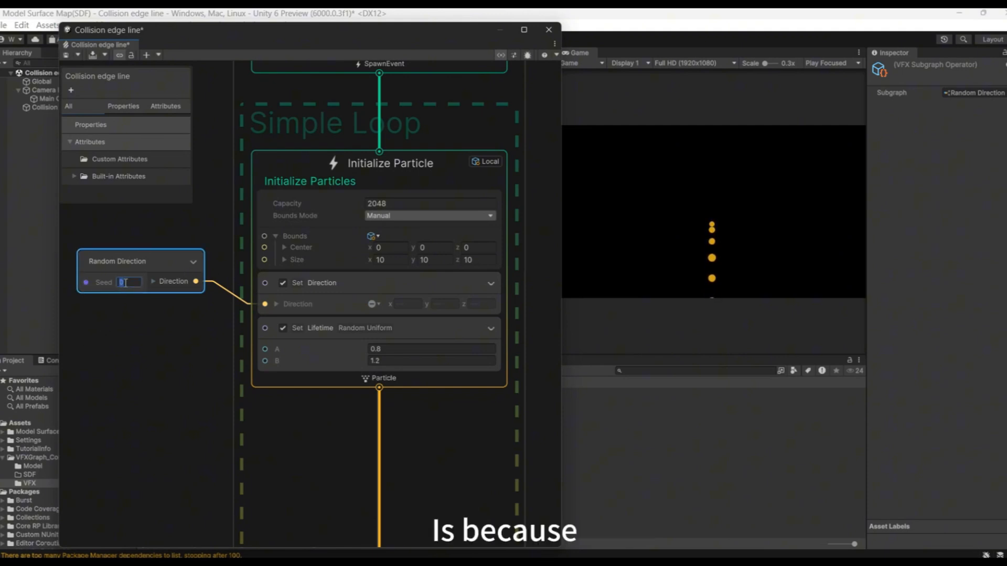
{"action": "type", "text": "45"}
{"action": "left_click", "coordinate": [169, 380]}
{"action": "middle_click_drag", "start_coordinate": [204, 442], "coordinate": [237, 374]}
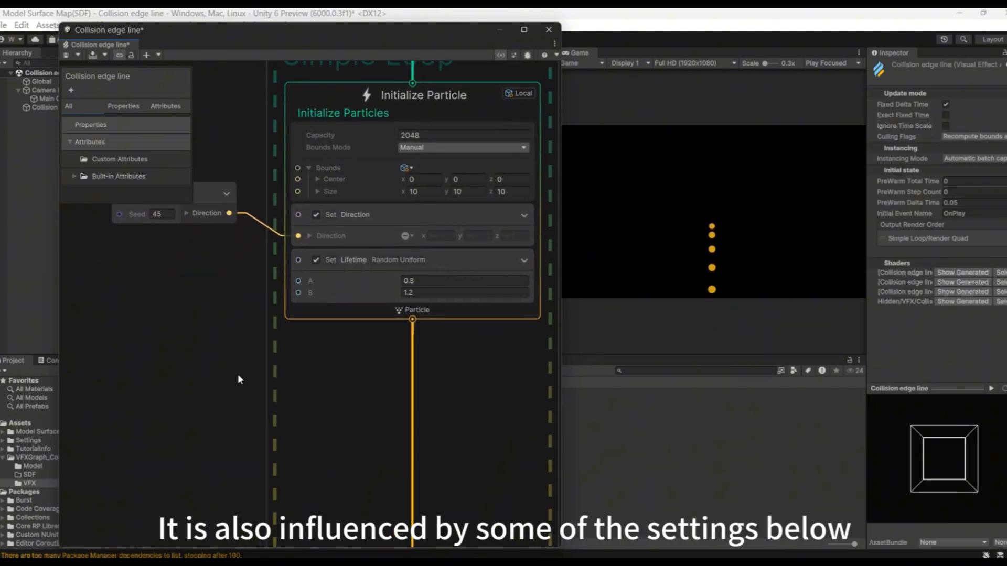
Add a Set Position block to Initialize Particle and place it between Set Direction and Set Lifetime
{"action": "right_click", "coordinate": [450, 316]}
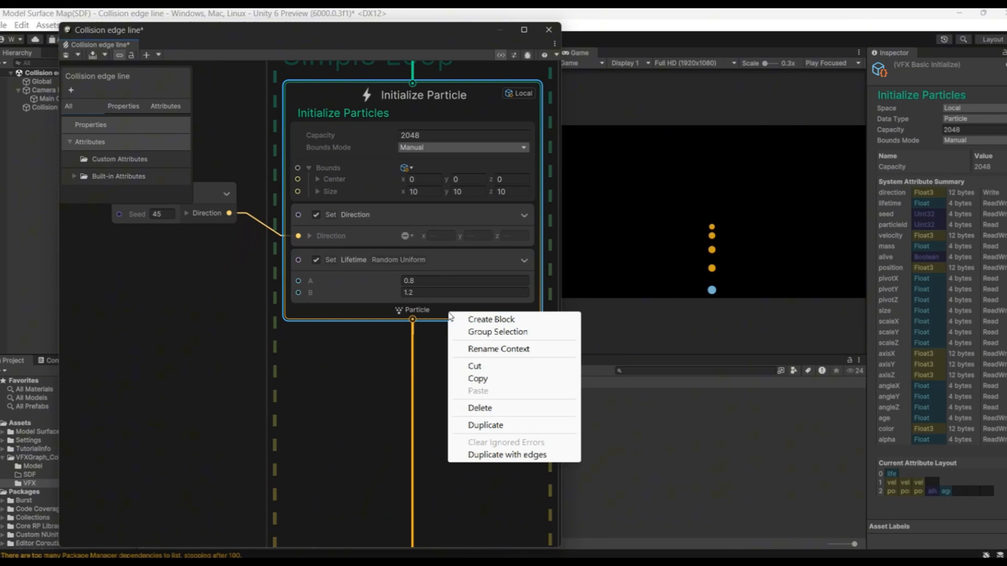
{"action": "left_click", "coordinate": [484, 319]}
{"action": "type", "text": "set p"}
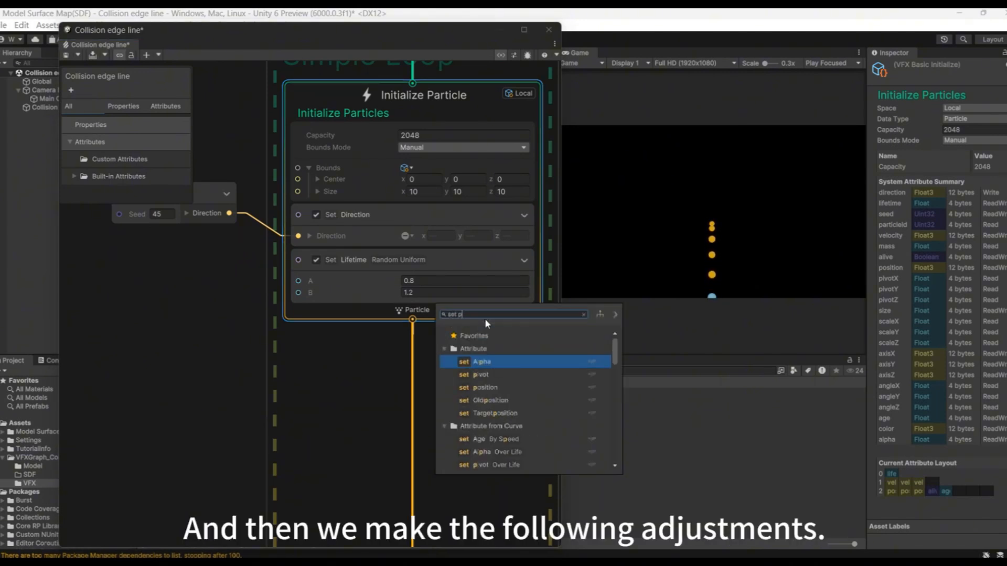
{"action": "type", "text": "os"}
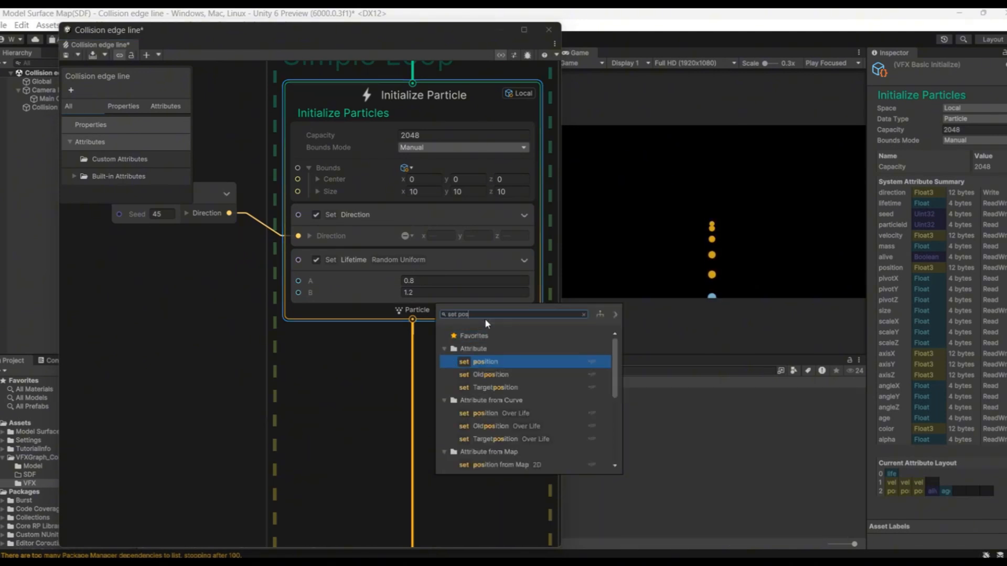
{"action": "key", "text": "Return"}
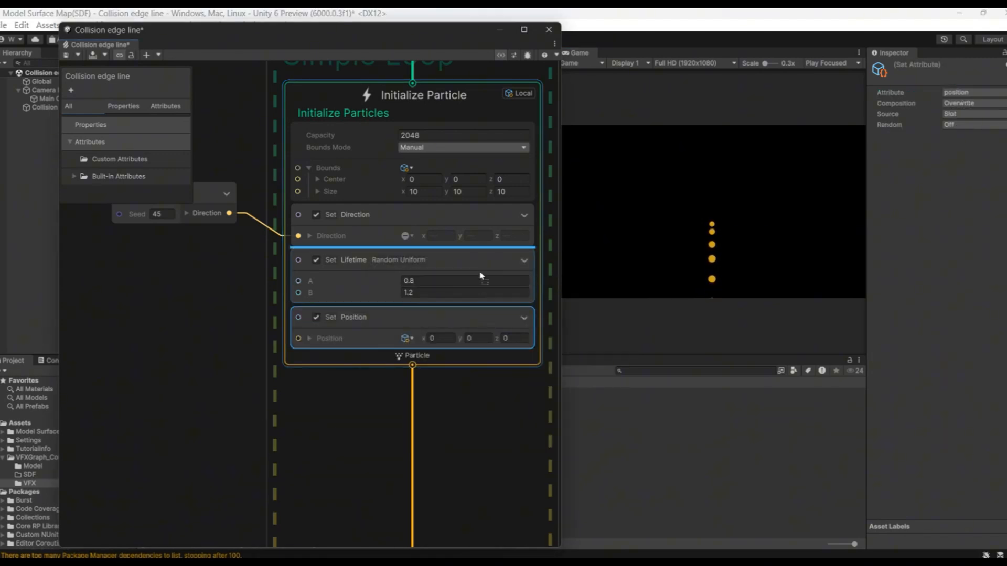
{"action": "left_click_drag", "start_coordinate": [480, 274], "coordinate": [480, 274]}
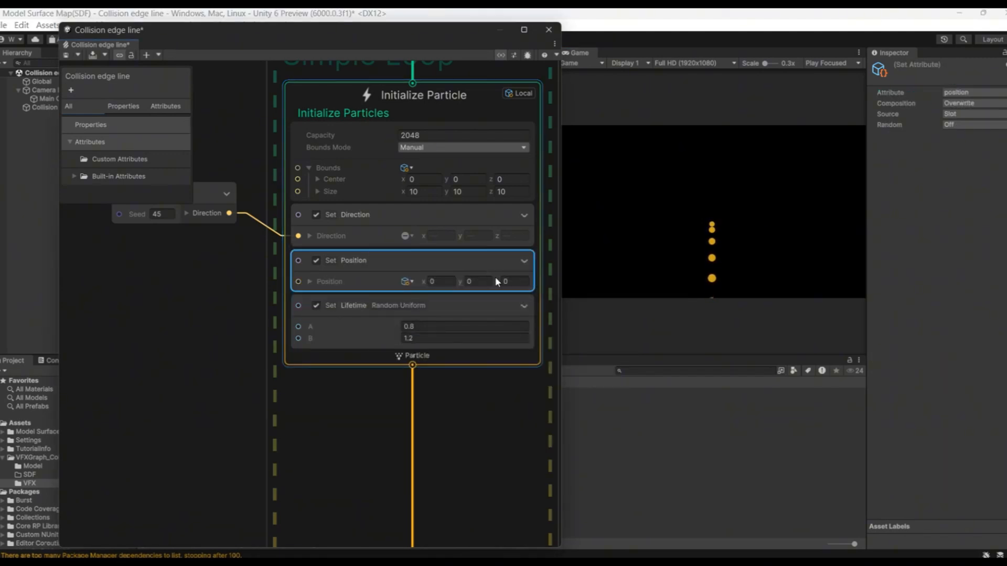
Widen the graph window and create a Position property named Center in the blackboard
{"action": "middle_click_drag", "start_coordinate": [291, 364], "coordinate": [326, 413]}
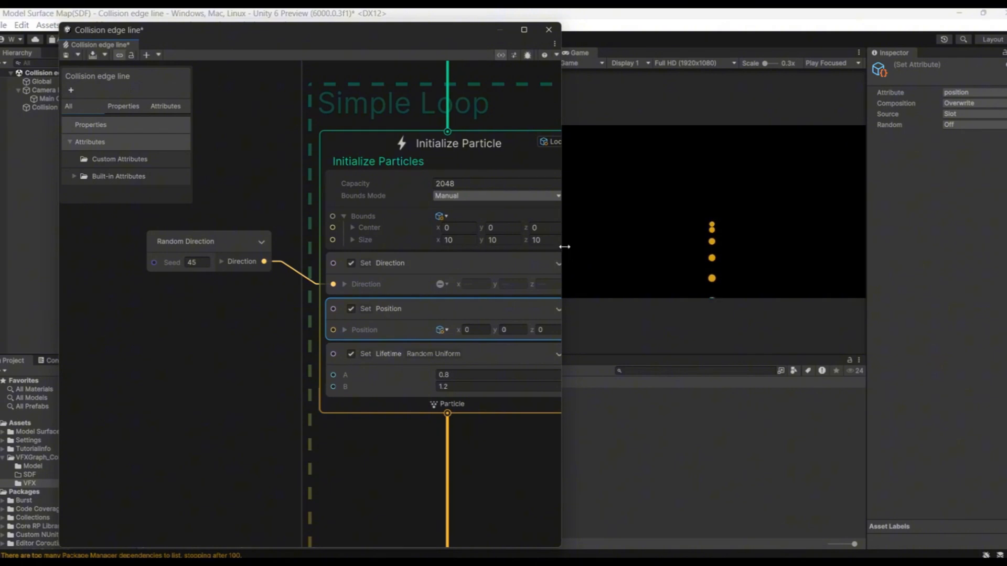
{"action": "left_click_drag", "start_coordinate": [564, 246], "coordinate": [621, 239]}
{"action": "middle_click_drag", "start_coordinate": [281, 347], "coordinate": [307, 383]}
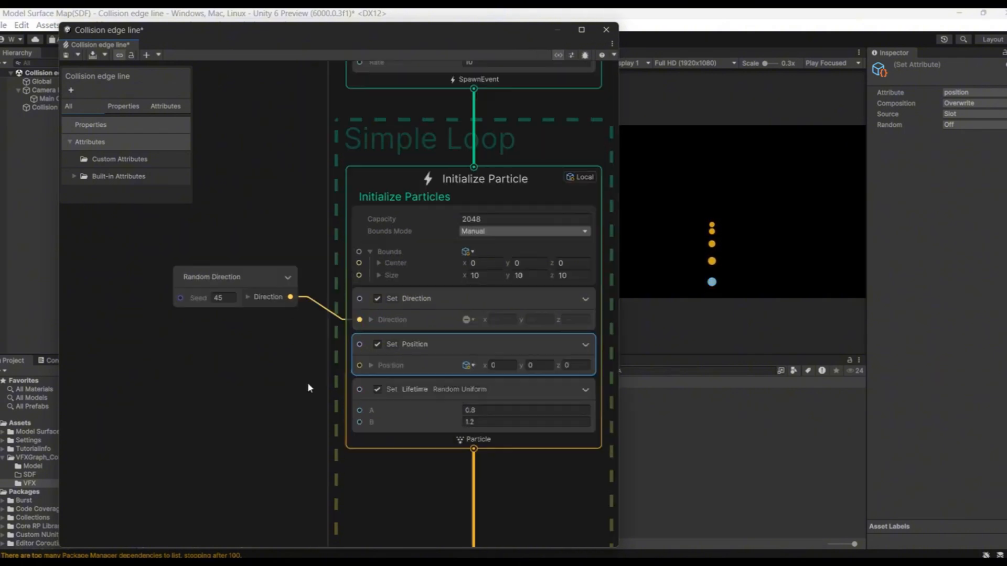
{"action": "left_click", "coordinate": [86, 127]}
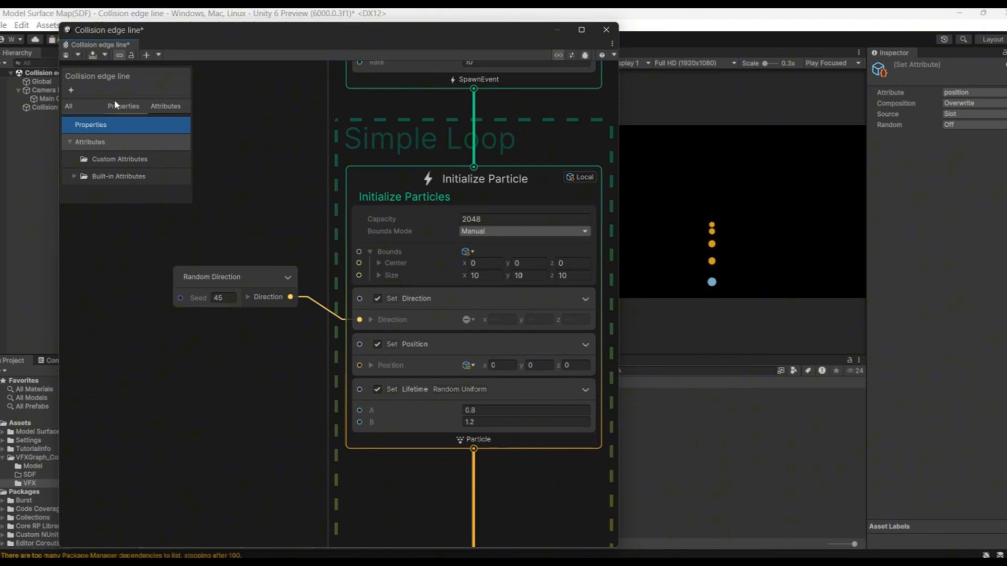
{"action": "left_click", "coordinate": [71, 90]}
{"action": "mouse_move", "coordinate": [99, 99]}
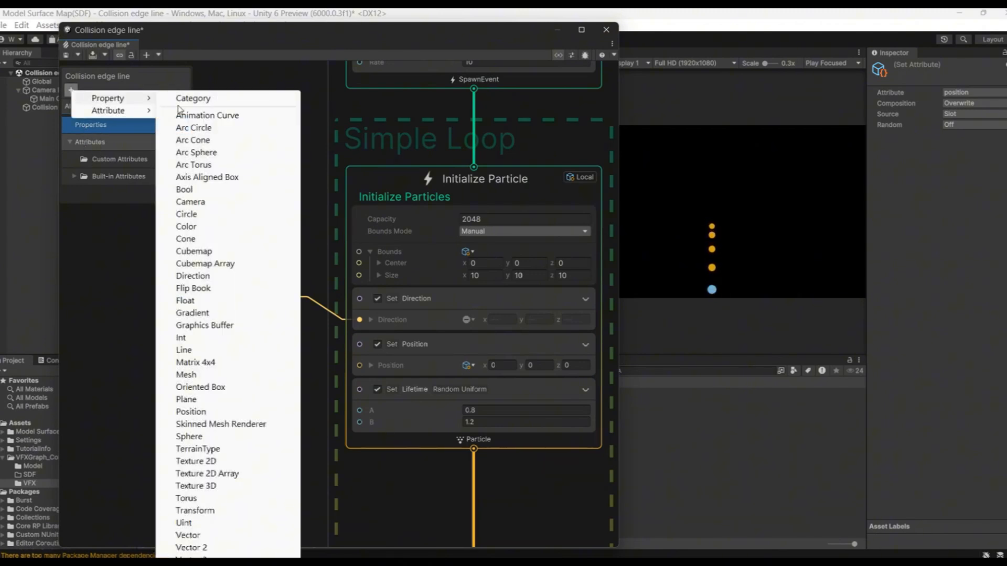
{"action": "left_click", "coordinate": [253, 413]}
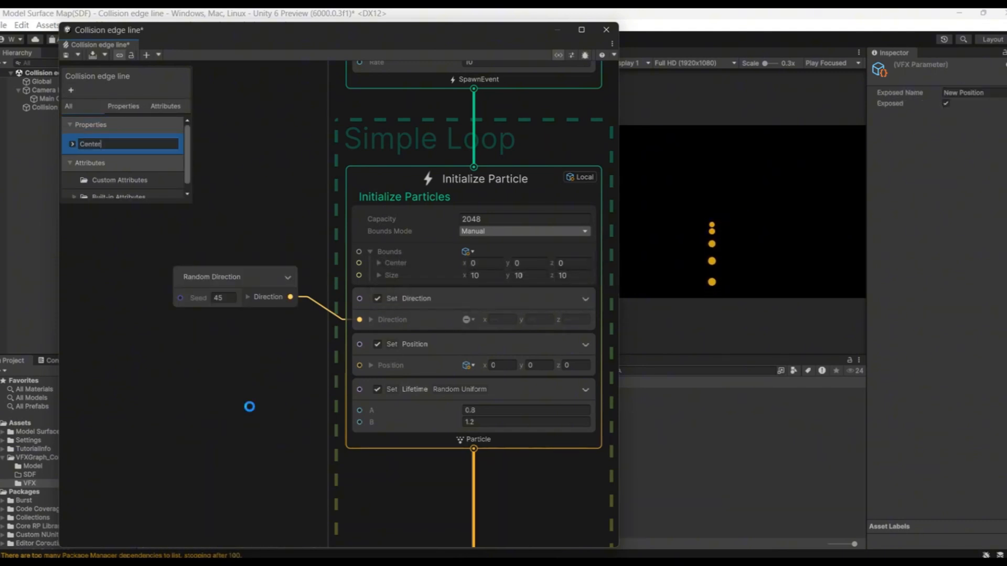
{"action": "key", "text": "Return"}
Place a Center property node in the graph, below and to the left of the Random Direction node
{"action": "left_click_drag", "start_coordinate": [99, 144], "coordinate": [104, 340]}
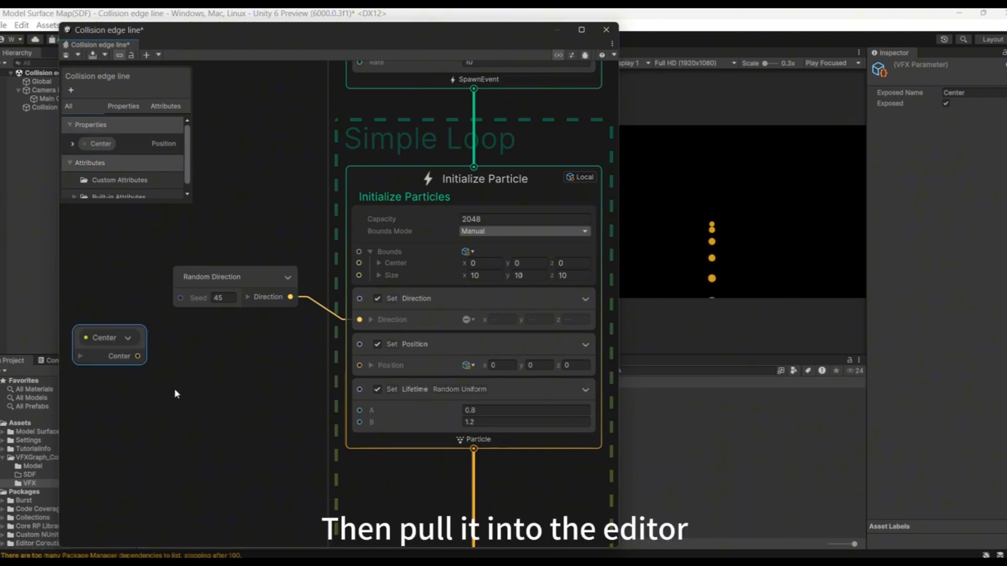
{"action": "middle_click_drag", "start_coordinate": [188, 390], "coordinate": [350, 374]}
{"action": "left_click_drag", "start_coordinate": [269, 316], "coordinate": [117, 301]}
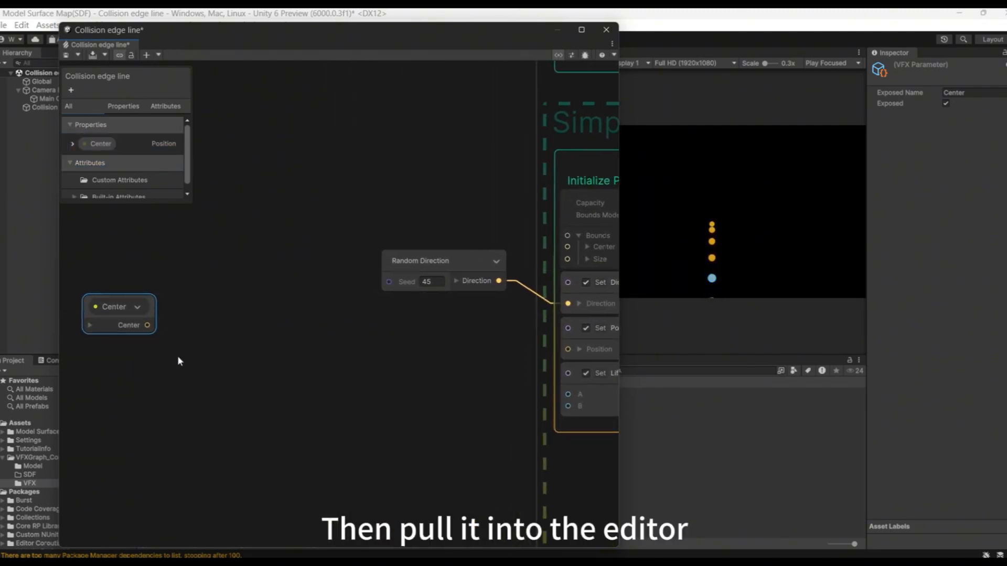
Add a Get Direction node and place it below and to the left of the Center node
{"action": "right_click", "coordinate": [141, 385]}
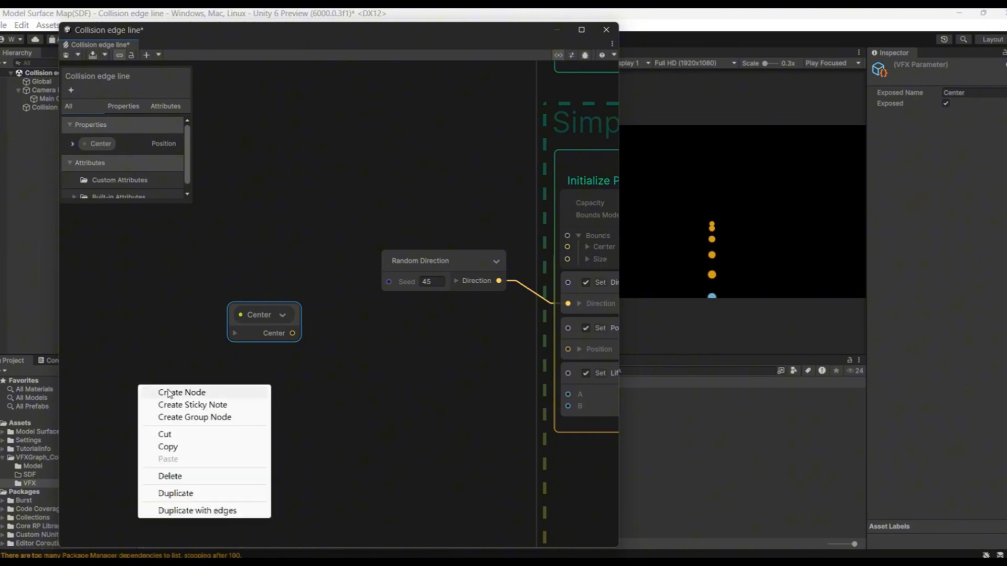
{"action": "left_click", "coordinate": [171, 391]}
{"action": "type", "text": "get"}
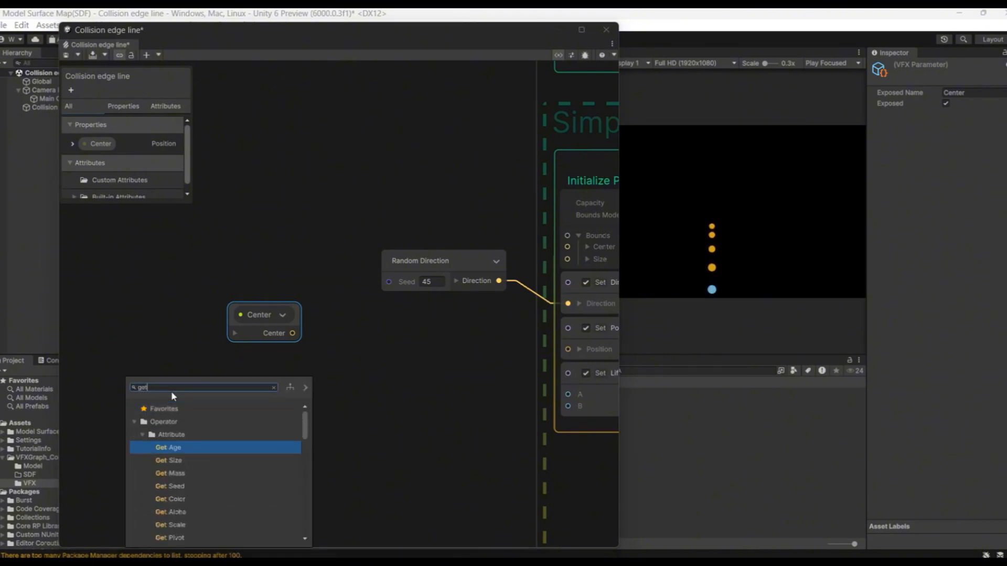
{"action": "type", "text": " direction"}
{"action": "key", "text": "Return"}
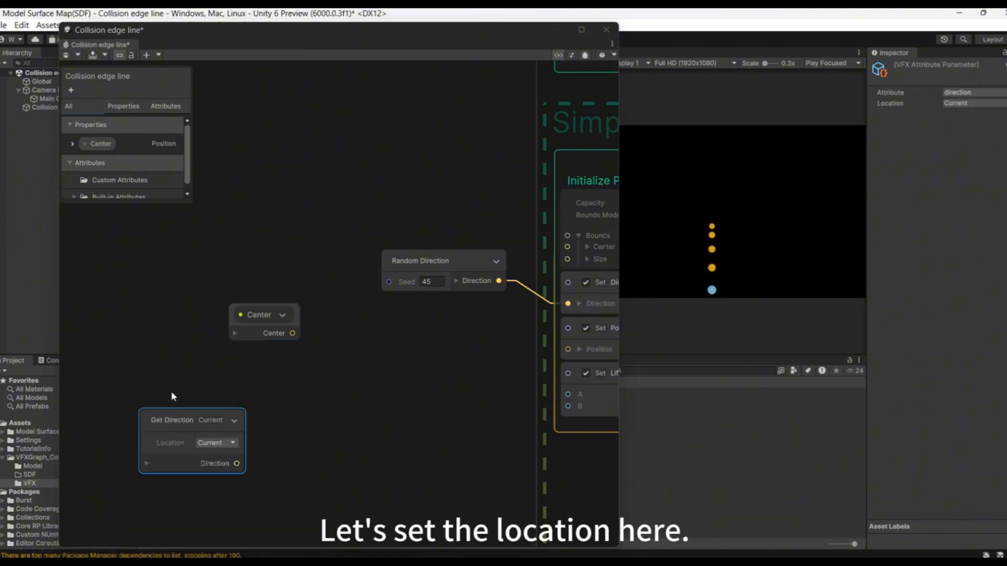
{"action": "left_click_drag", "start_coordinate": [176, 420], "coordinate": [136, 369]}
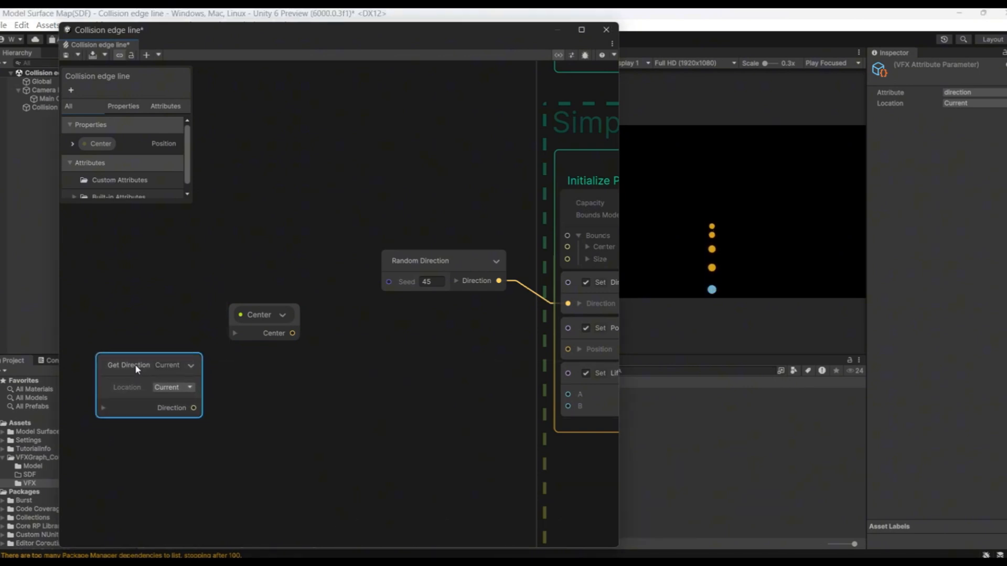
Add a Multiply node beside Get Direction and connect the Direction output to its A input
{"action": "right_click", "coordinate": [275, 381]}
{"action": "left_click", "coordinate": [290, 391]}
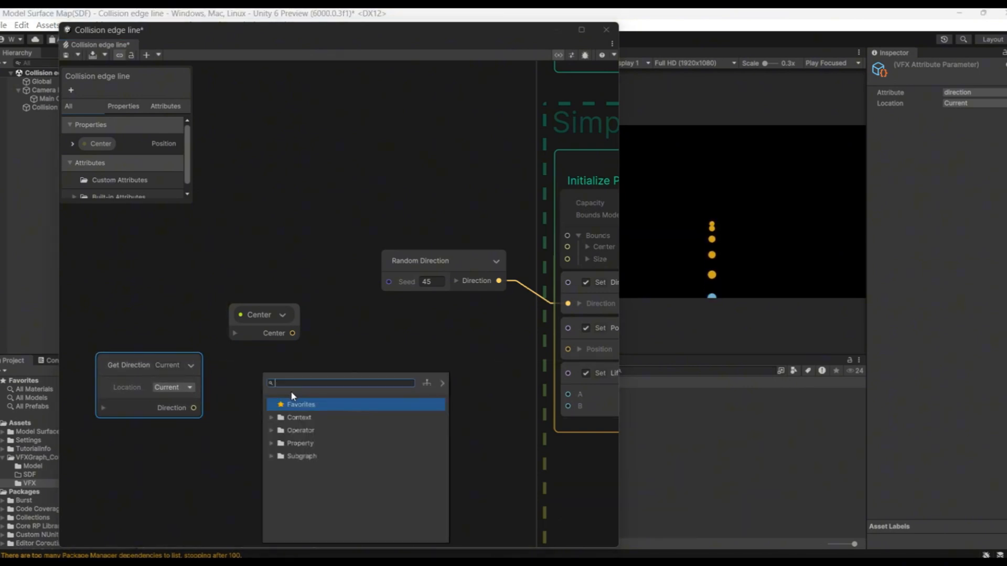
{"action": "type", "text": "multiply"}
{"action": "key", "text": "Return"}
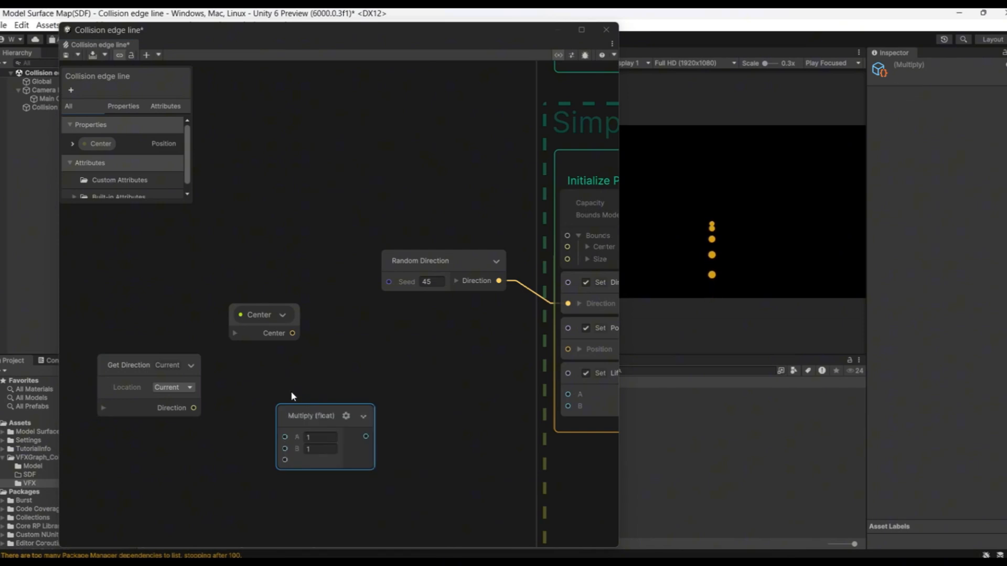
{"action": "left_click_drag", "start_coordinate": [312, 414], "coordinate": [282, 377]}
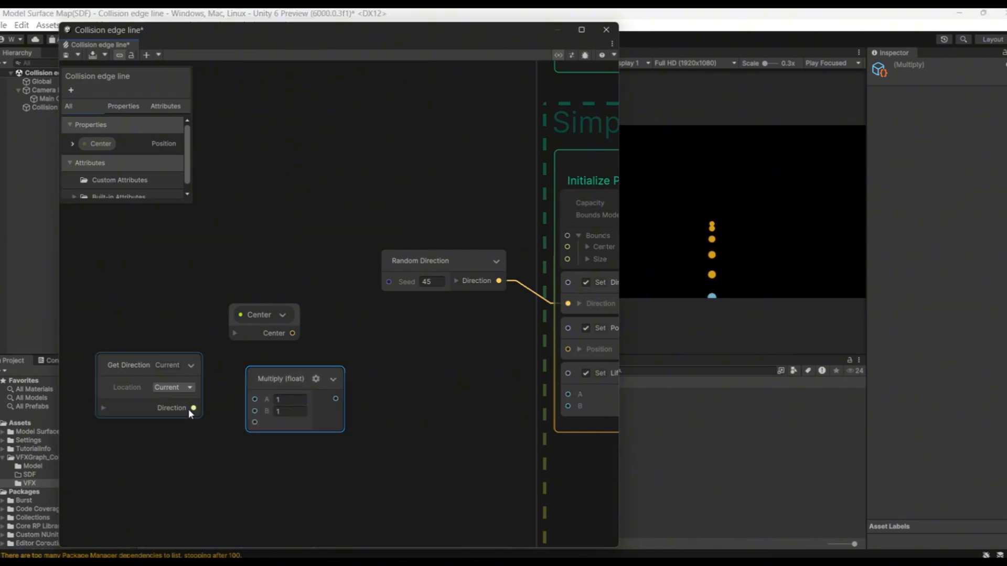
{"action": "left_click_drag", "start_coordinate": [192, 408], "coordinate": [256, 397]}
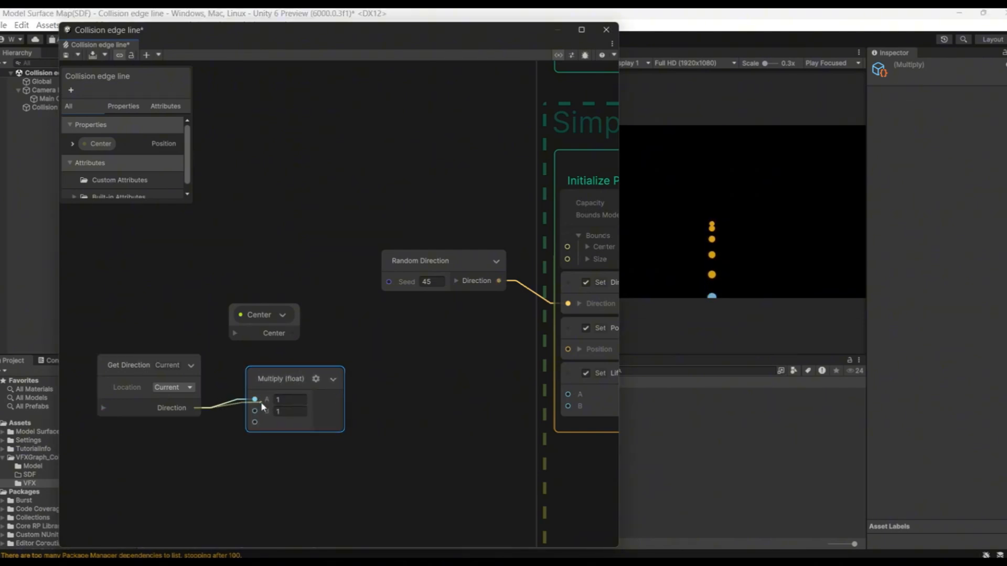
{"action": "left_click_drag", "start_coordinate": [335, 379], "coordinate": [320, 376]}
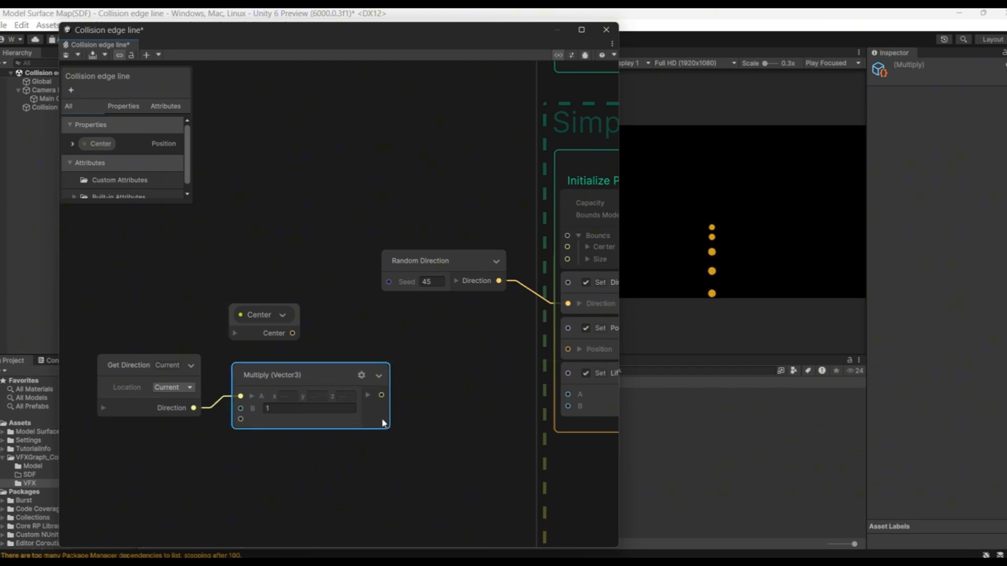
Create an Add node and connect the Center output to input A and the Multiply output to input B
{"action": "key", "text": "space"}
{"action": "type", "text": "add"}
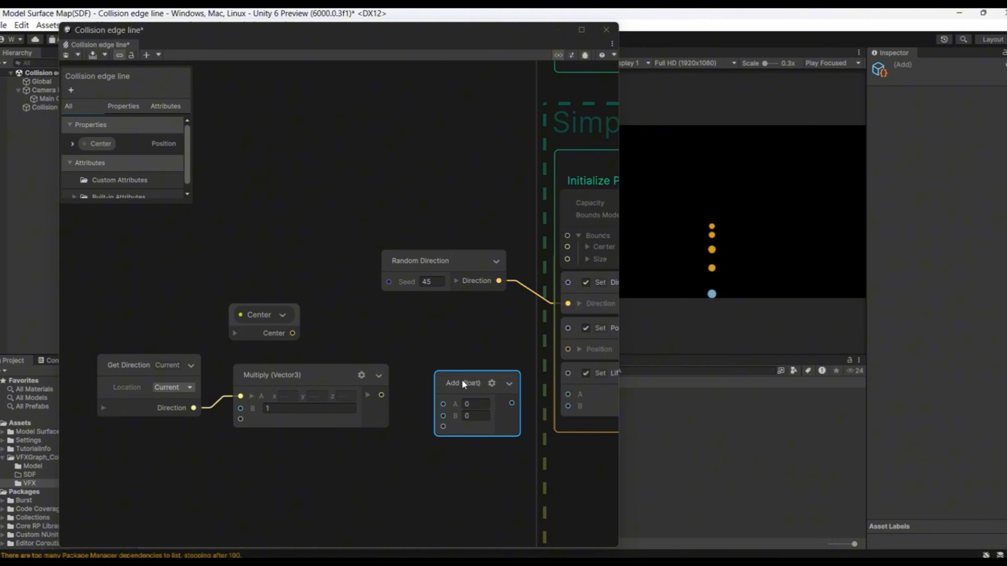
{"action": "left_click_drag", "start_coordinate": [462, 379], "coordinate": [434, 344]}
{"action": "left_click_drag", "start_coordinate": [294, 333], "coordinate": [414, 383]}
Set the Add node's operand a to Position and operand b to Vector3
{"action": "left_click", "coordinate": [565, 349]}
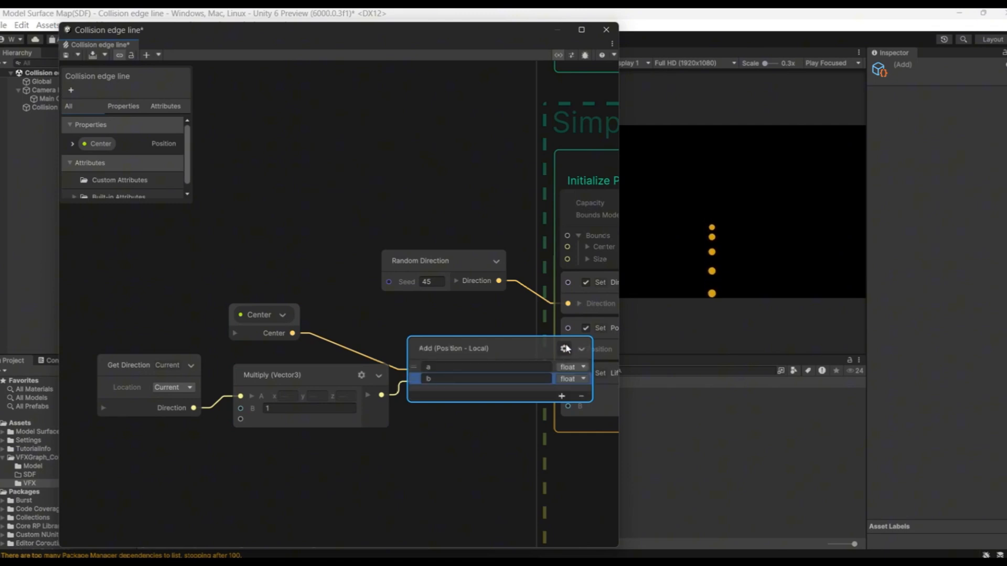
{"action": "left_click", "coordinate": [572, 367]}
{"action": "left_click", "coordinate": [587, 393]}
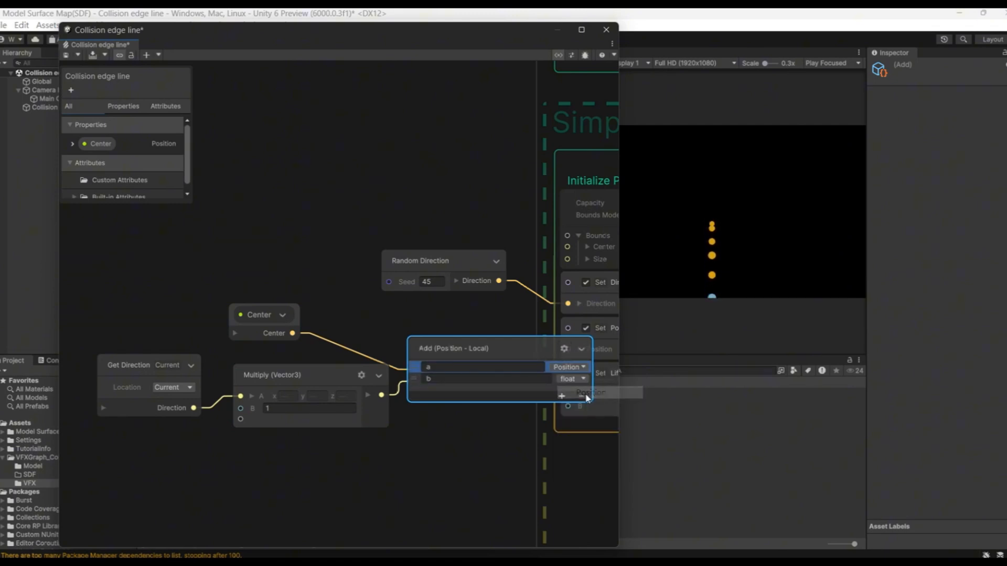
{"action": "left_click", "coordinate": [578, 379]}
{"action": "left_click", "coordinate": [595, 442]}
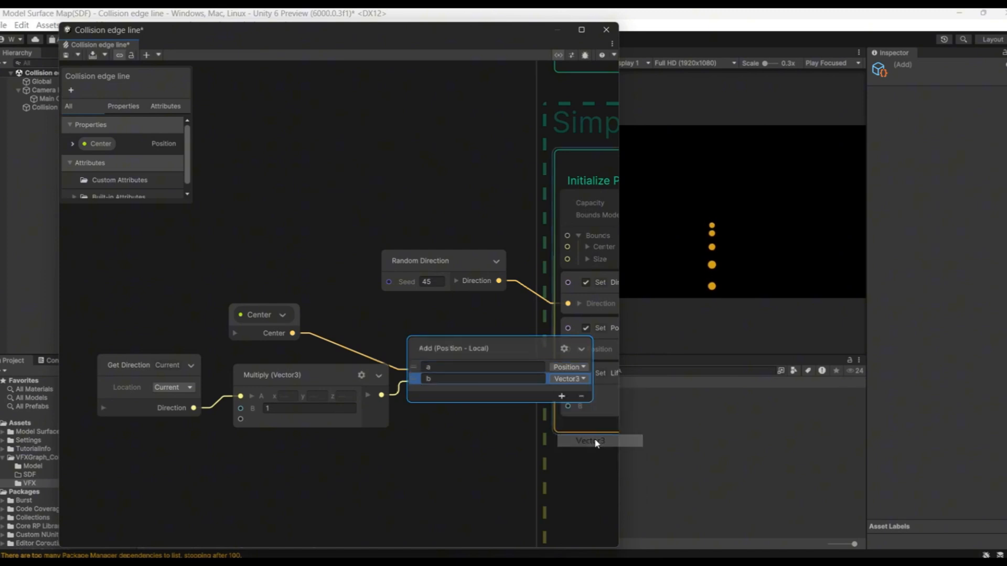
{"action": "left_click", "coordinate": [565, 349]}
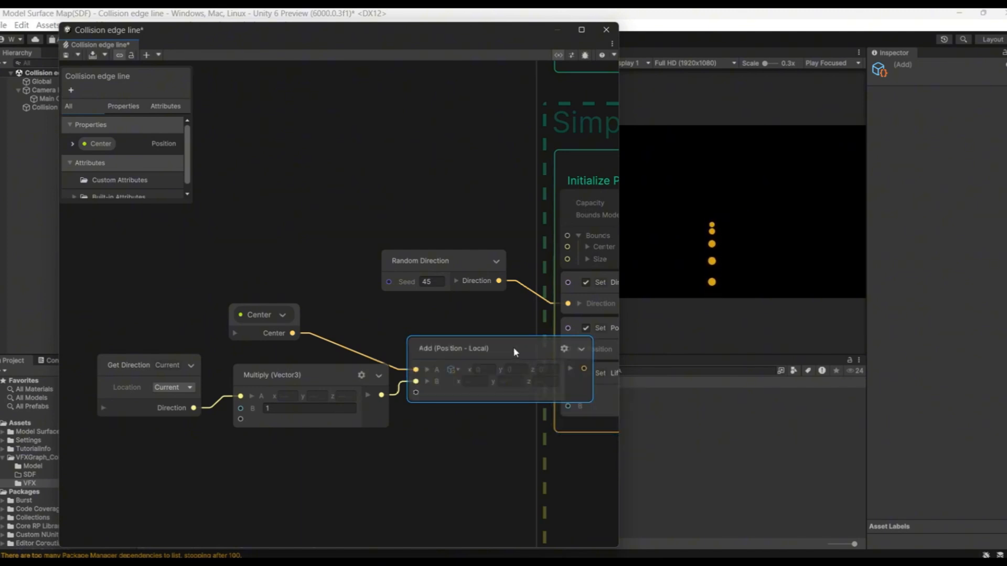
Rearrange the Add and Multiply nodes, set Multiply's B to 2, and connect the Add output to Set Position's Position input
{"action": "left_click_drag", "start_coordinate": [513, 347], "coordinate": [446, 327]}
{"action": "left_click_drag", "start_coordinate": [312, 381], "coordinate": [305, 412]}
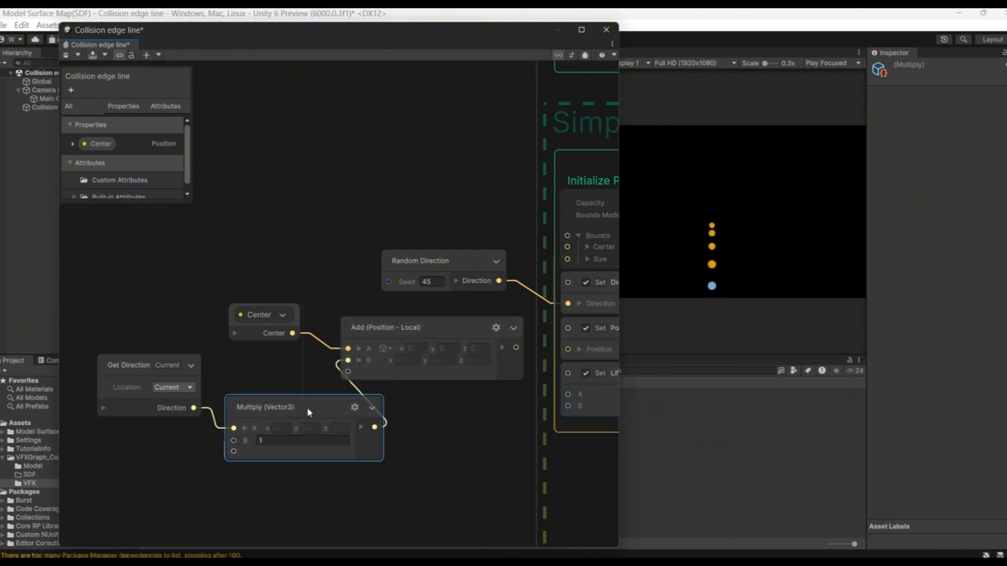
{"action": "left_click", "coordinate": [288, 440]}
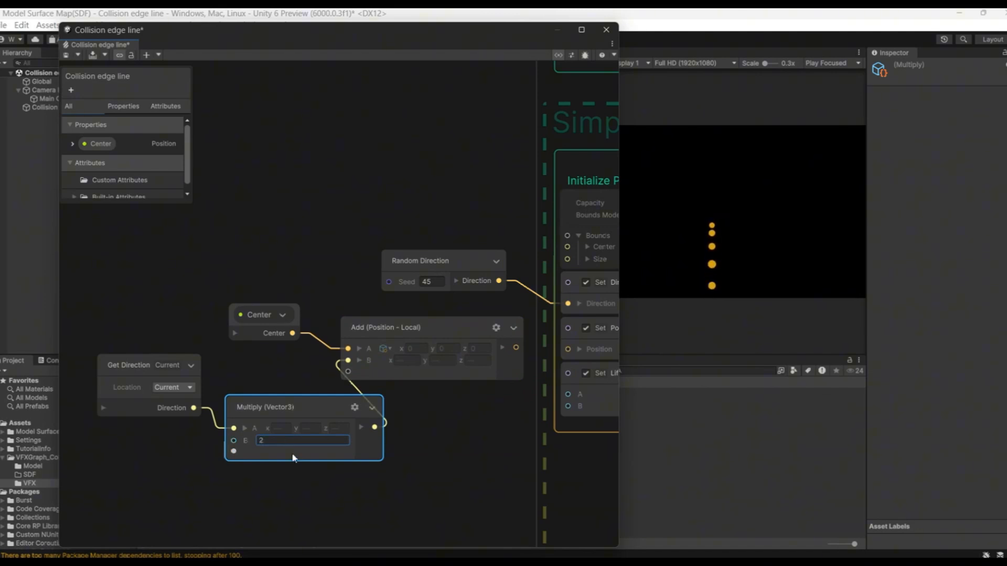
{"action": "middle_click_drag", "start_coordinate": [519, 419], "coordinate": [372, 427]}
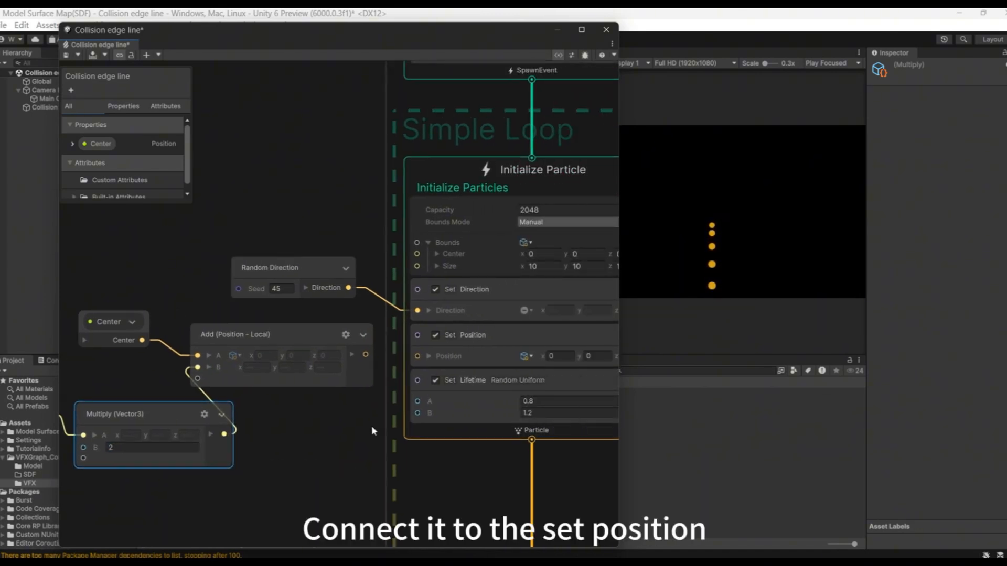
{"action": "left_click_drag", "start_coordinate": [351, 355], "coordinate": [415, 359]}
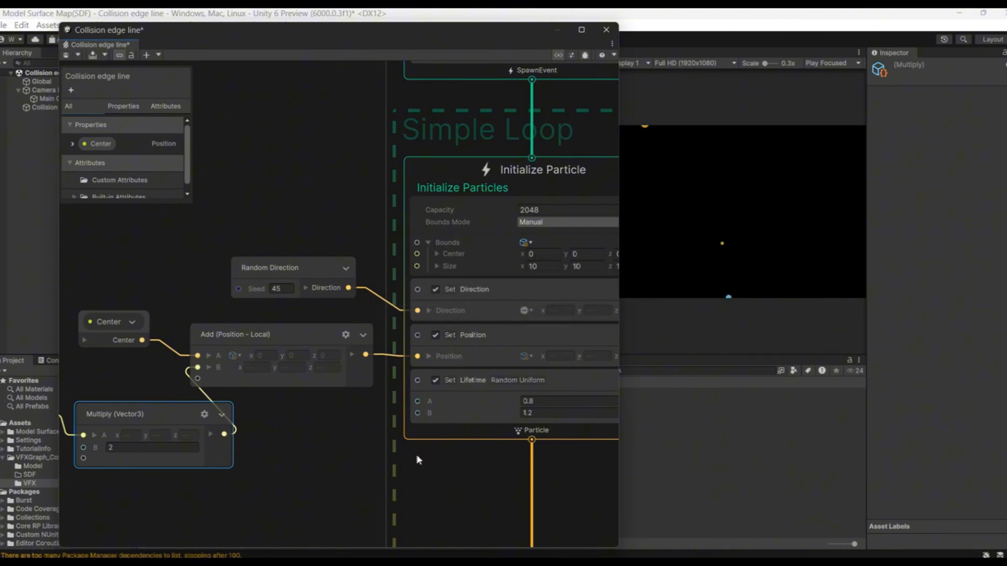
Add a Set Velocity block to Initialize Particle and place it between Set Position and Set Lifetime
{"action": "right_click", "coordinate": [451, 434]}
{"action": "left_click", "coordinate": [527, 287]}
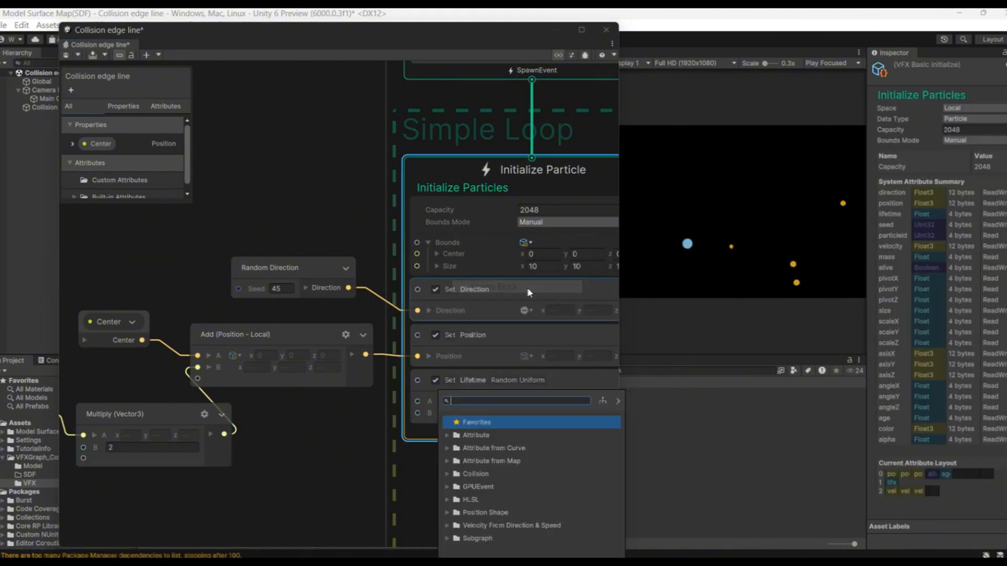
{"action": "type", "text": "set vel"}
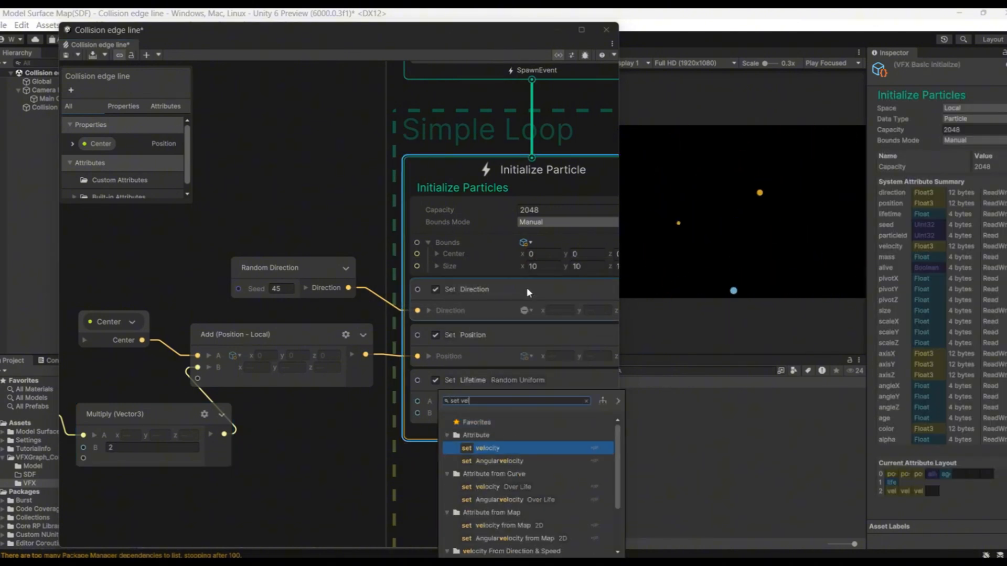
{"action": "key", "text": "Return"}
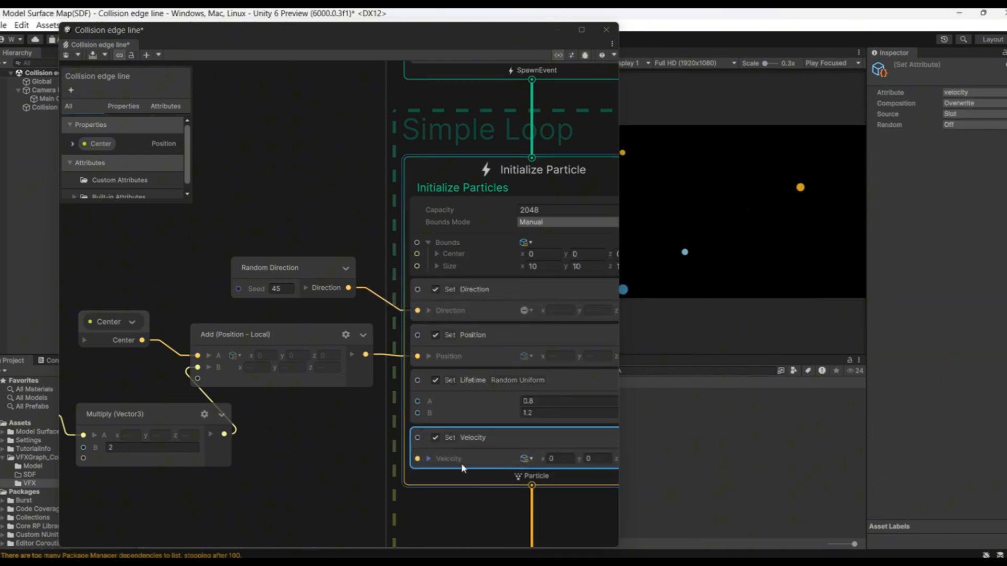
{"action": "left_click_drag", "start_coordinate": [461, 464], "coordinate": [455, 403]}
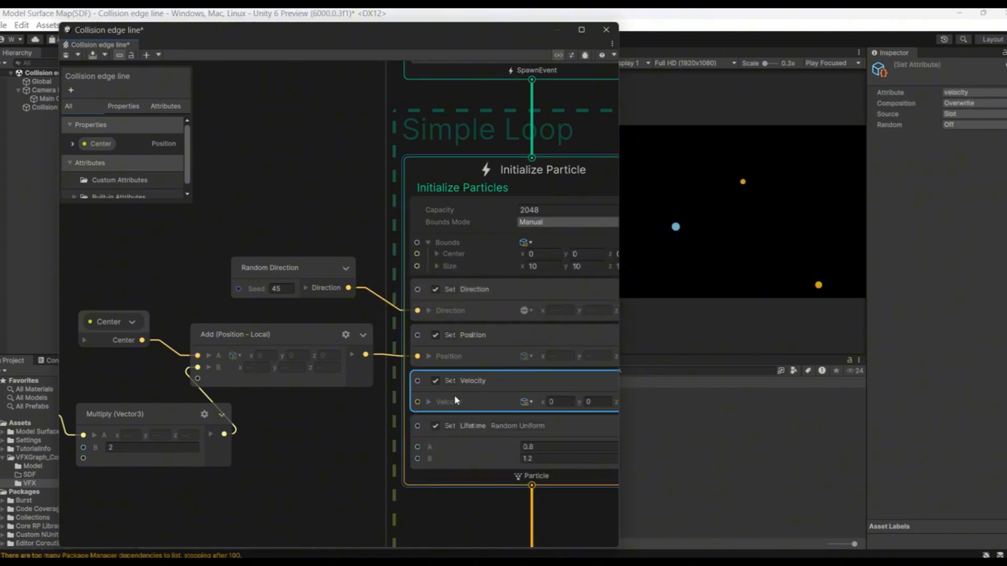
{"action": "middle_click_drag", "start_coordinate": [290, 488], "coordinate": [464, 446]}
{"action": "scroll", "coordinate": [464, 445], "scroll_direction": "down", "scroll_amount": 1}
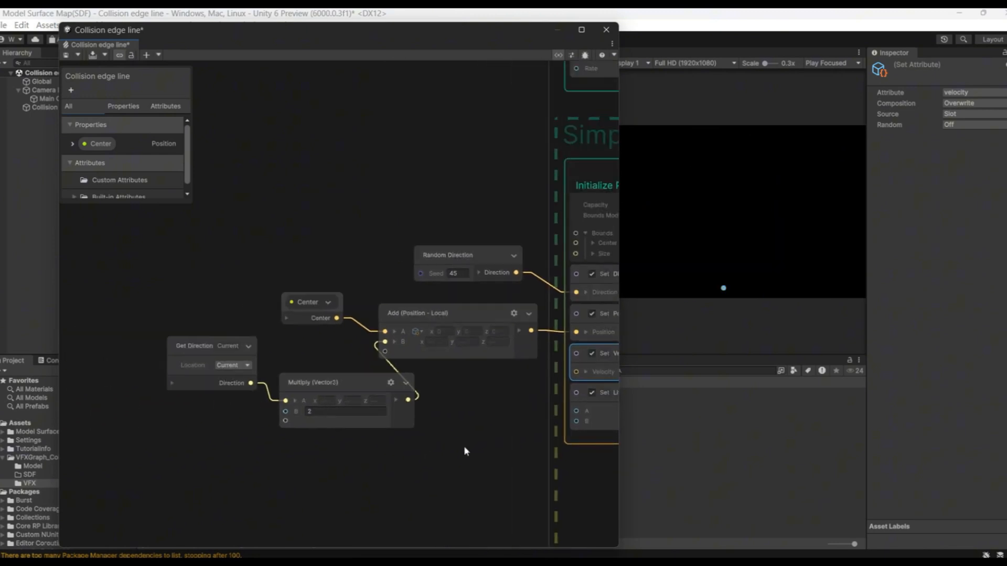
Tidy the position branch by repositioning the Get Direction, Multiply, Center and Add nodes, leaving free space below them
{"action": "scroll", "coordinate": [465, 451], "scroll_direction": "down", "scroll_amount": 2}
{"action": "left_click_drag", "start_coordinate": [174, 344], "coordinate": [308, 348]}
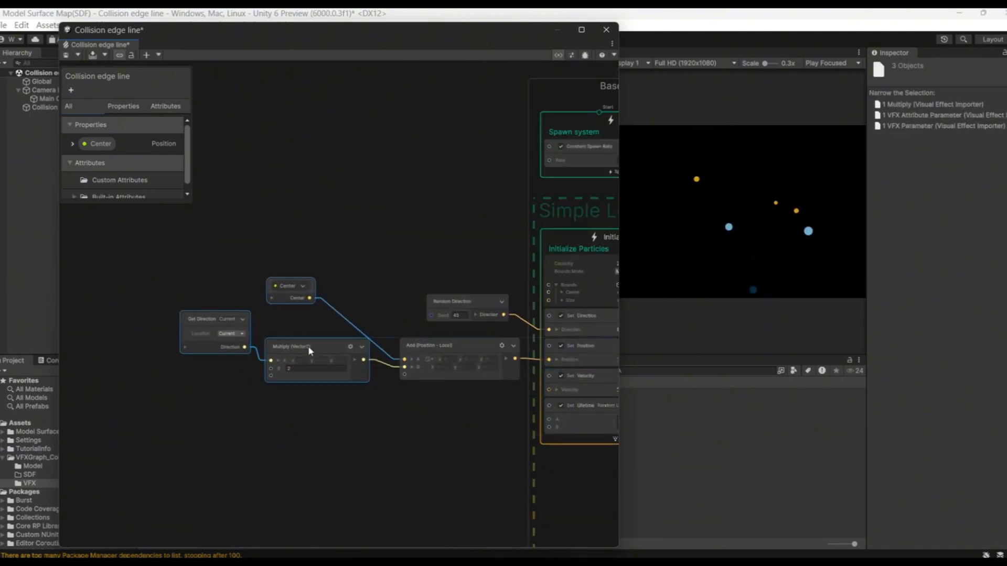
{"action": "left_click_drag", "start_coordinate": [130, 321], "coordinate": [419, 405]}
{"action": "left_click_drag", "start_coordinate": [425, 347], "coordinate": [338, 332]}
{"action": "left_click", "coordinate": [279, 285]}
{"action": "middle_click_drag", "start_coordinate": [378, 416], "coordinate": [359, 379]}
Create a second Get Direction node and place it below the position branch
{"action": "right_click", "coordinate": [159, 362]}
{"action": "left_click", "coordinate": [177, 366]}
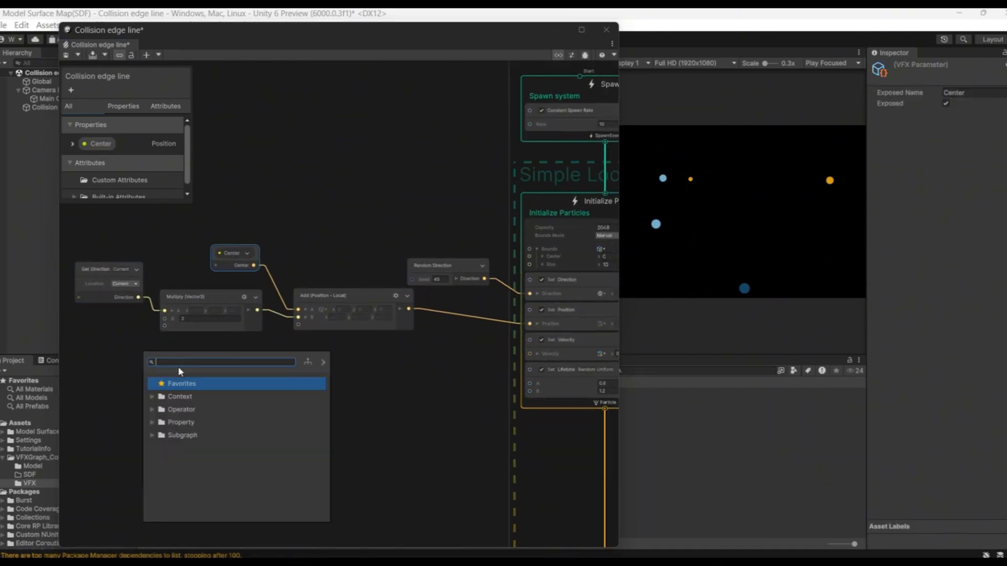
{"action": "type", "text": "get direction"}
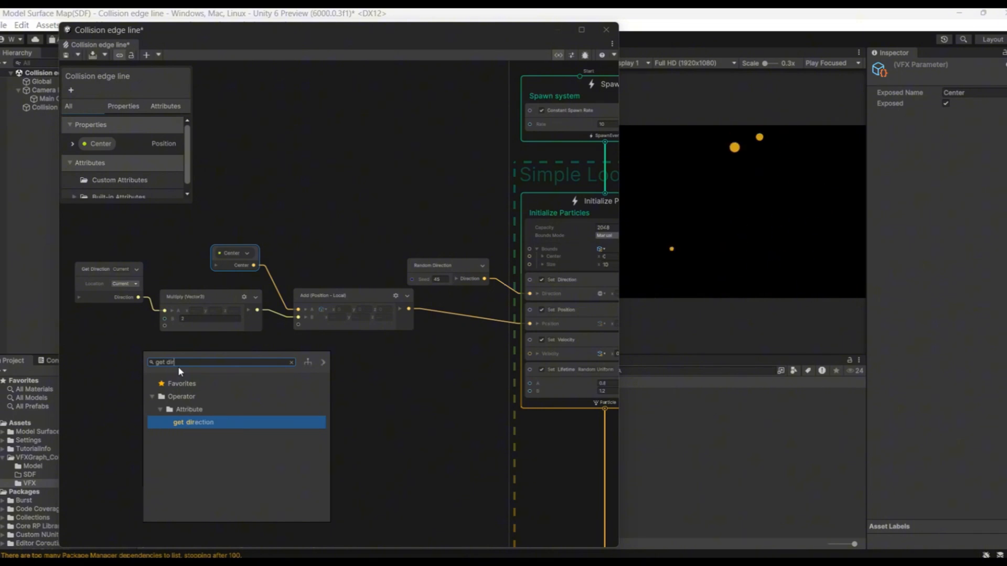
{"action": "key", "text": "Return"}
{"action": "left_click_drag", "start_coordinate": [201, 390], "coordinate": [165, 379]}
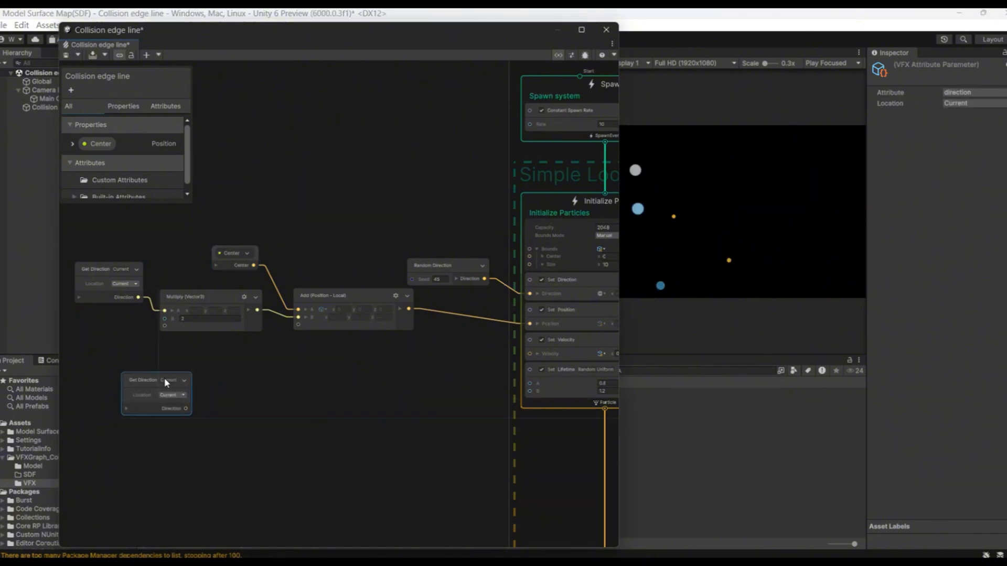
Create an Add node beside the new Get Direction node and connect the Direction output to input A
{"action": "right_click", "coordinate": [203, 370]}
{"action": "left_click", "coordinate": [252, 375]}
{"action": "type", "text": "add"}
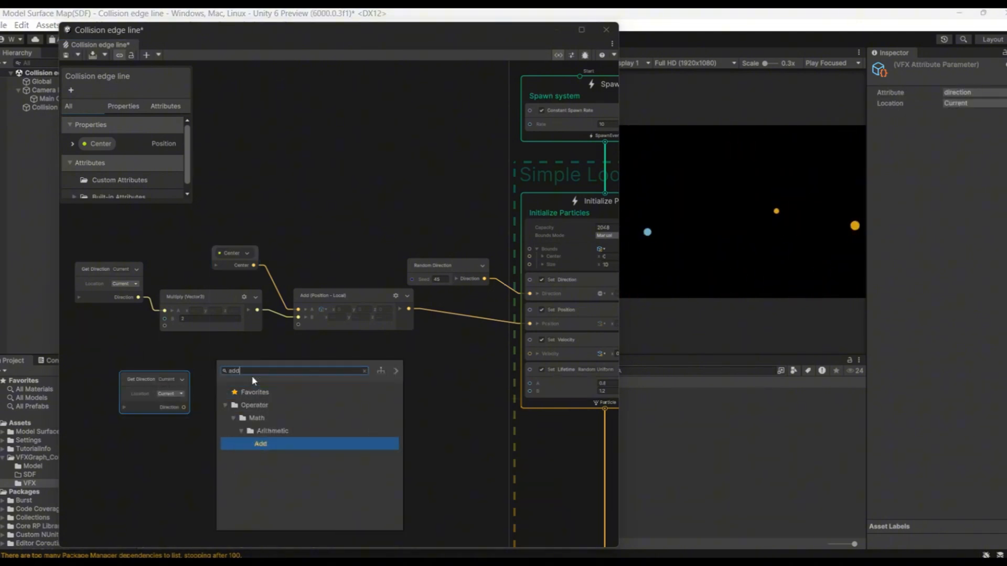
{"action": "double_click", "coordinate": [272, 449]}
{"action": "mouse_move", "coordinate": [183, 413]}
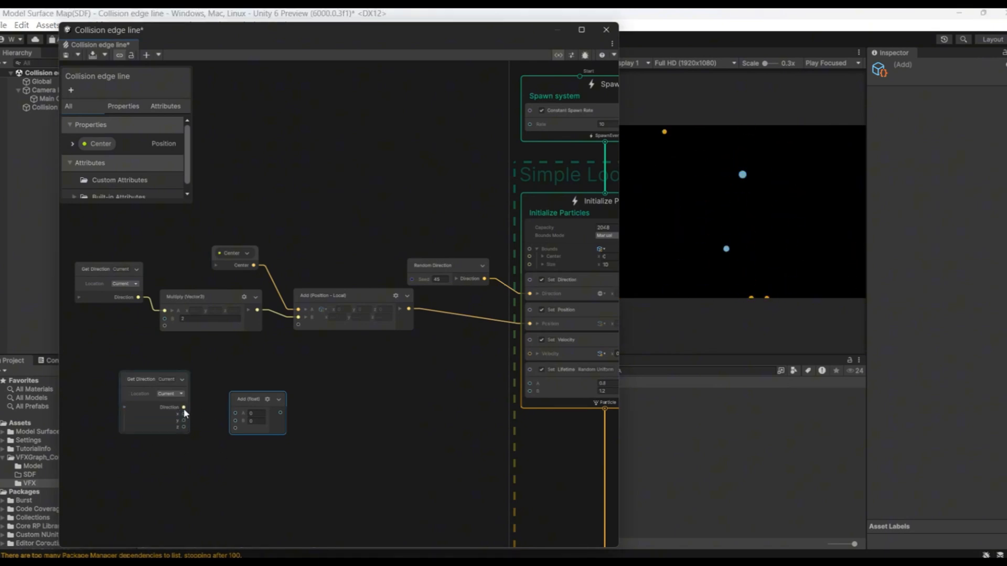
{"action": "left_click_drag", "start_coordinate": [232, 413], "coordinate": [247, 385]}
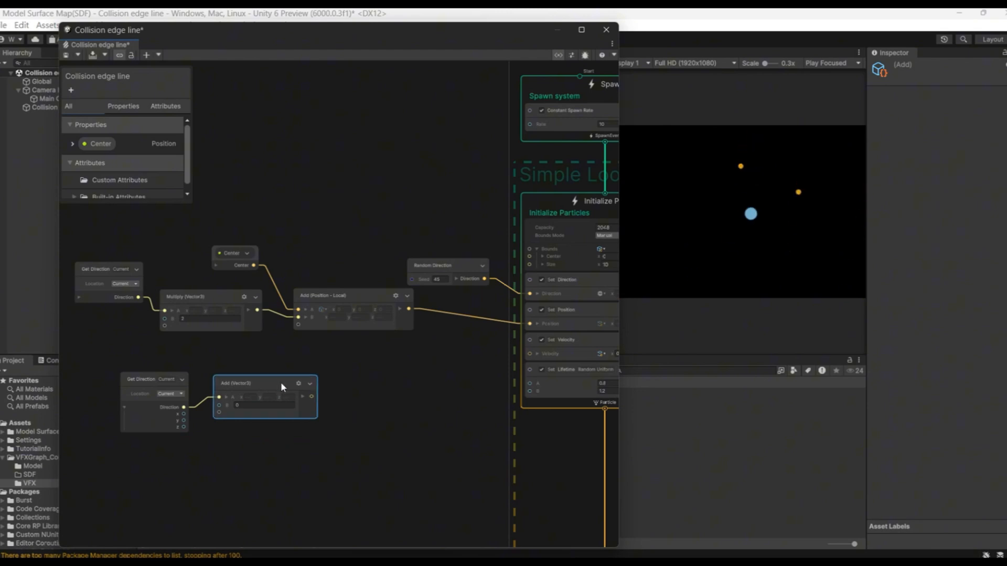
Set both operands a and b of the new Add node to Vector3
{"action": "left_click", "coordinate": [299, 385]}
{"action": "left_click", "coordinate": [302, 396]}
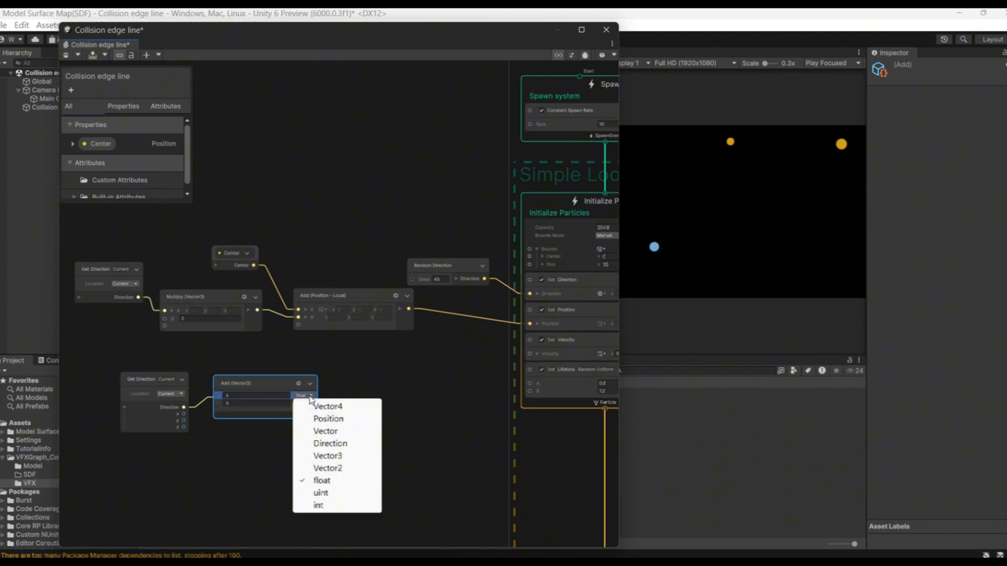
{"action": "left_click", "coordinate": [330, 455]}
{"action": "left_click", "coordinate": [302, 404]}
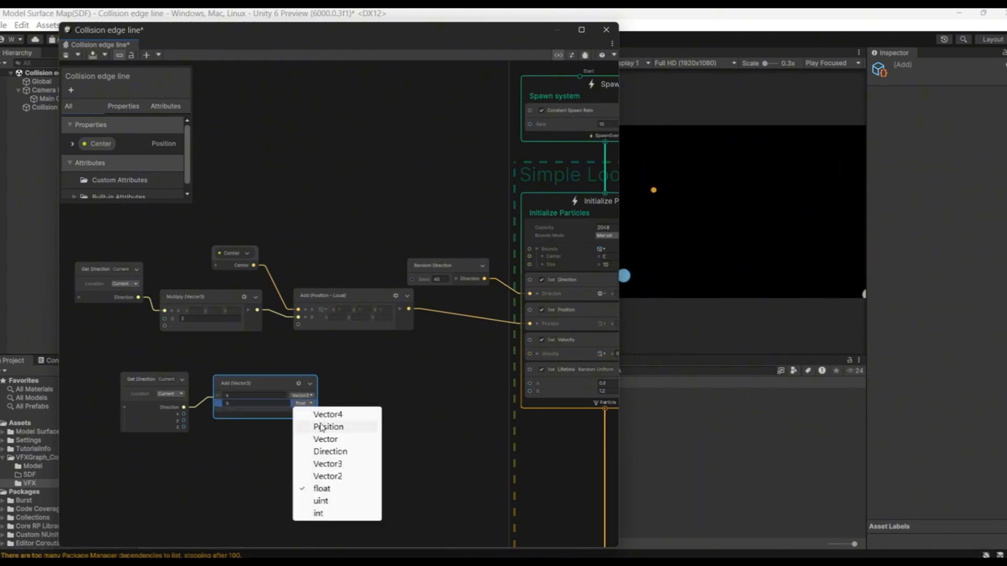
{"action": "left_click", "coordinate": [334, 465]}
{"action": "left_click", "coordinate": [300, 382]}
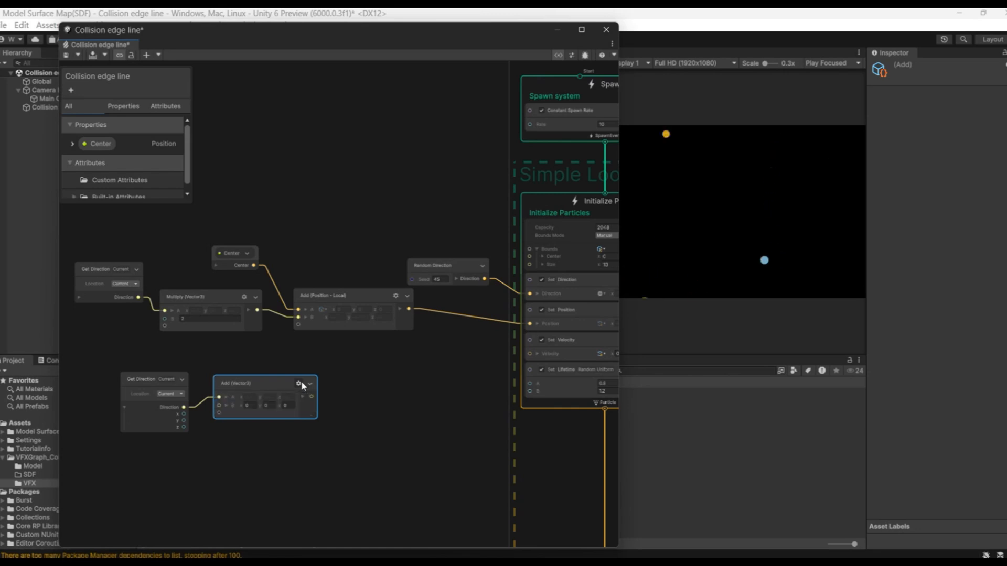
Create a Normalize node and connect the new Add node's output to its X input
{"action": "right_click", "coordinate": [357, 363]}
{"action": "left_click", "coordinate": [382, 367]}
{"action": "type", "text": "no"}
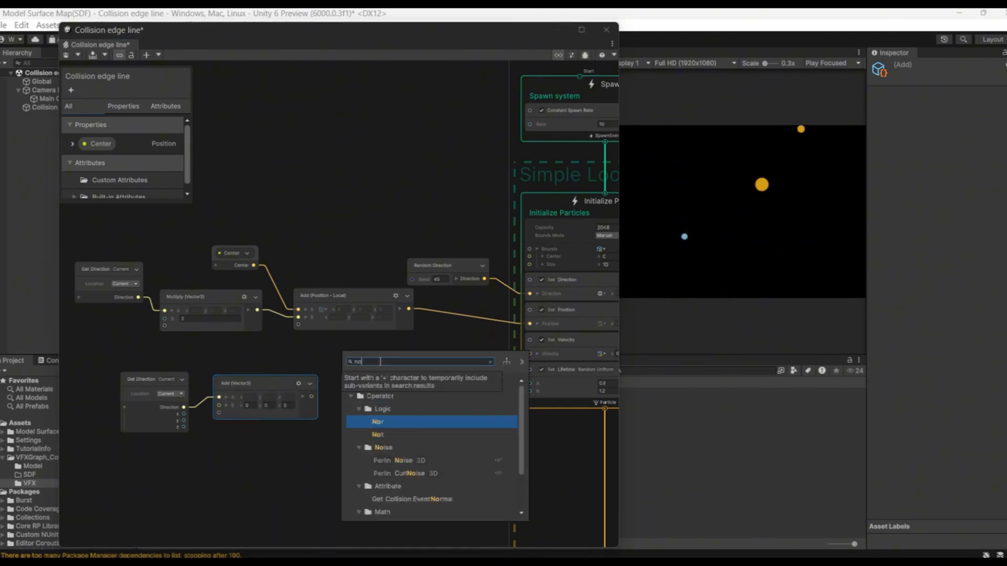
{"action": "type", "text": "rma"}
{"action": "key", "text": "Down"}
{"action": "key", "text": "Down"}
{"action": "key", "text": "Down"}
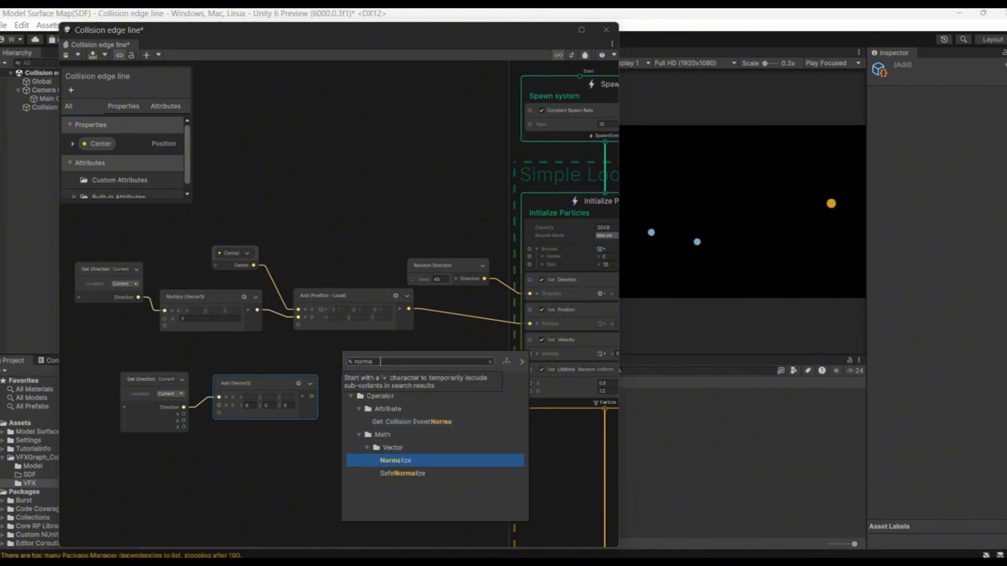
{"action": "key", "text": "Return"}
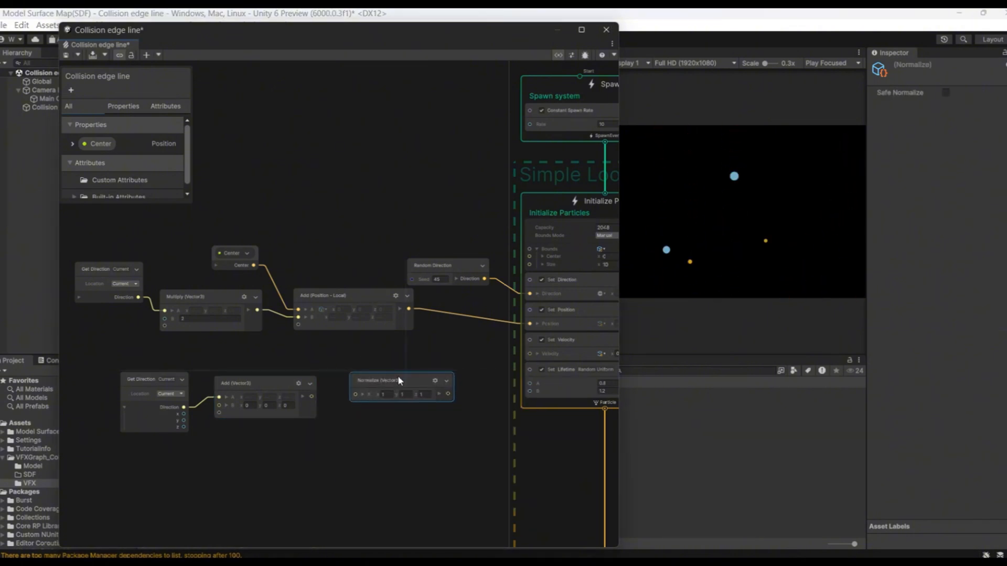
{"action": "scroll", "coordinate": [386, 418], "scroll_direction": "up", "scroll_amount": 2}
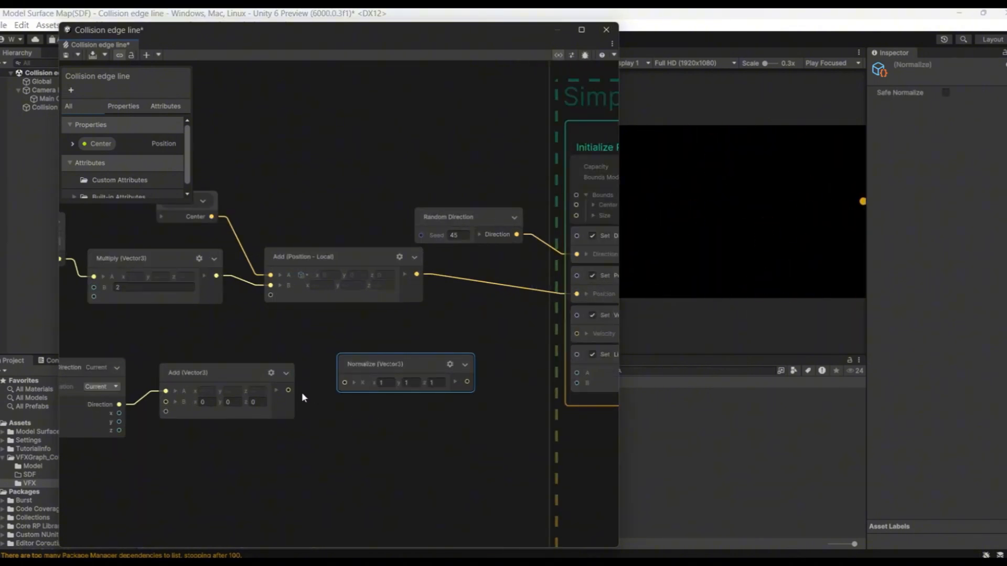
{"action": "left_click_drag", "start_coordinate": [289, 390], "coordinate": [355, 349]}
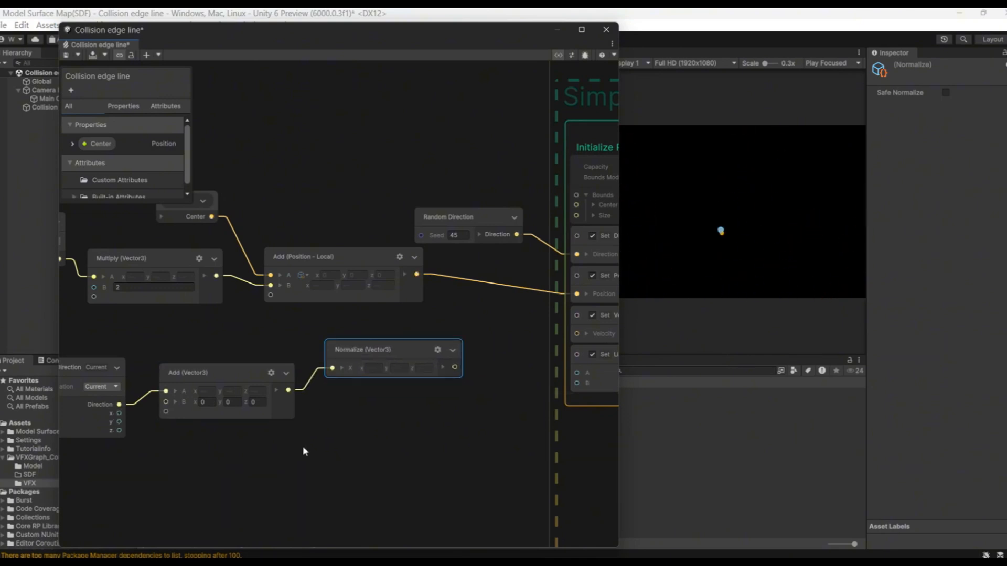
Create a Multiply node and place it just below and beyond the Normalize node
{"action": "right_click", "coordinate": [434, 407]}
{"action": "left_click", "coordinate": [461, 412]}
{"action": "type", "text": "mul"}
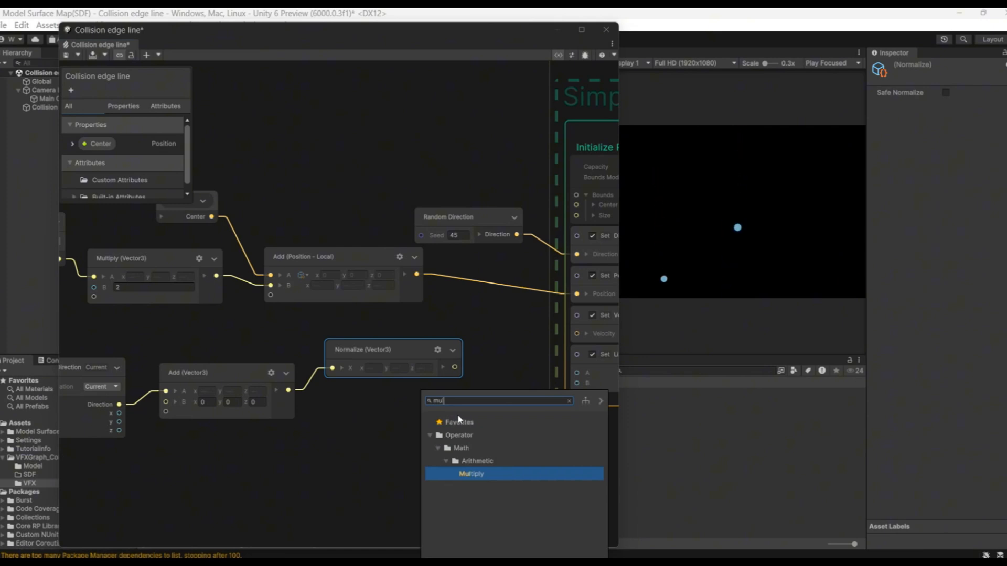
{"action": "key", "text": "Return"}
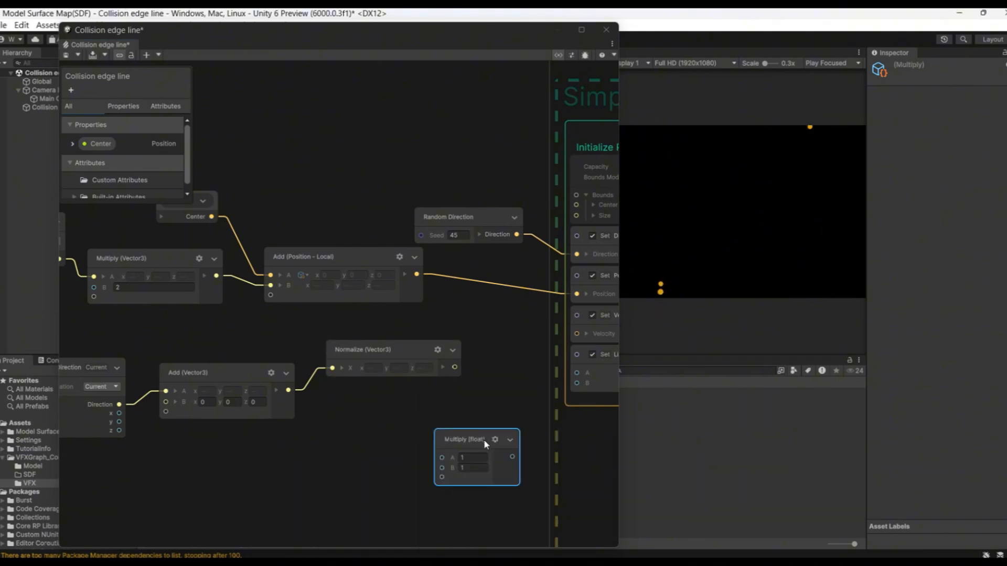
{"action": "left_click_drag", "start_coordinate": [484, 442], "coordinate": [489, 394]}
Create a Random Float node and place it below the Normalize node
{"action": "right_click", "coordinate": [371, 426]}
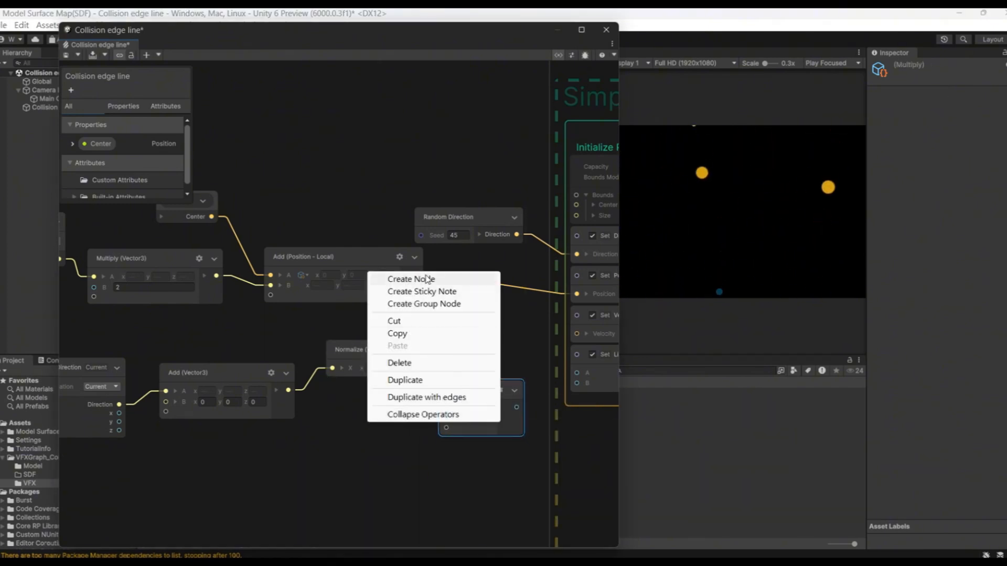
{"action": "left_click", "coordinate": [390, 276]}
{"action": "type", "text": "rando"}
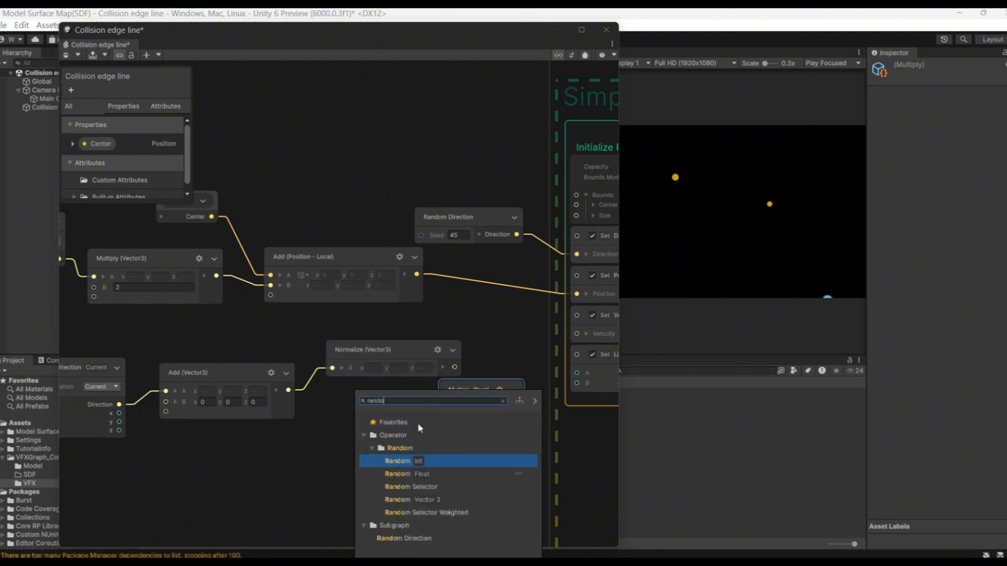
{"action": "left_click", "coordinate": [433, 475]}
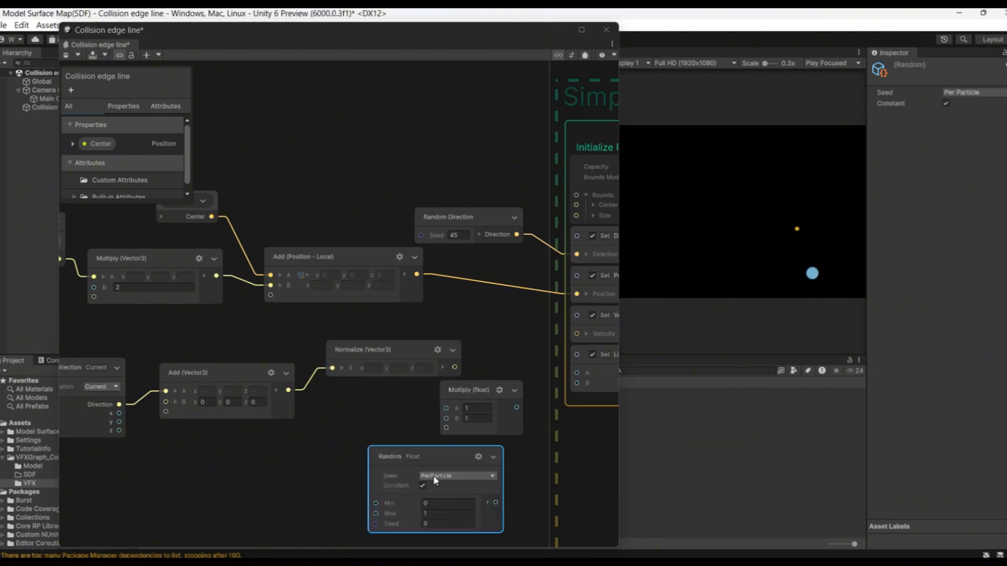
{"action": "left_click_drag", "start_coordinate": [444, 452], "coordinate": [367, 460]}
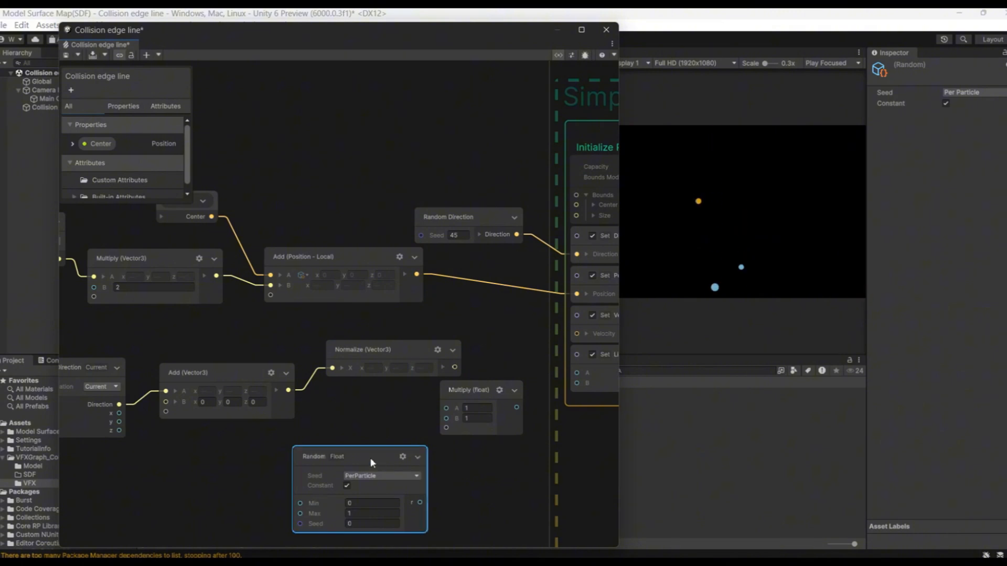
Connect the Random output to the new Multiply node's input B and the Normalize output to input A
{"action": "left_click_drag", "start_coordinate": [419, 503], "coordinate": [436, 467]}
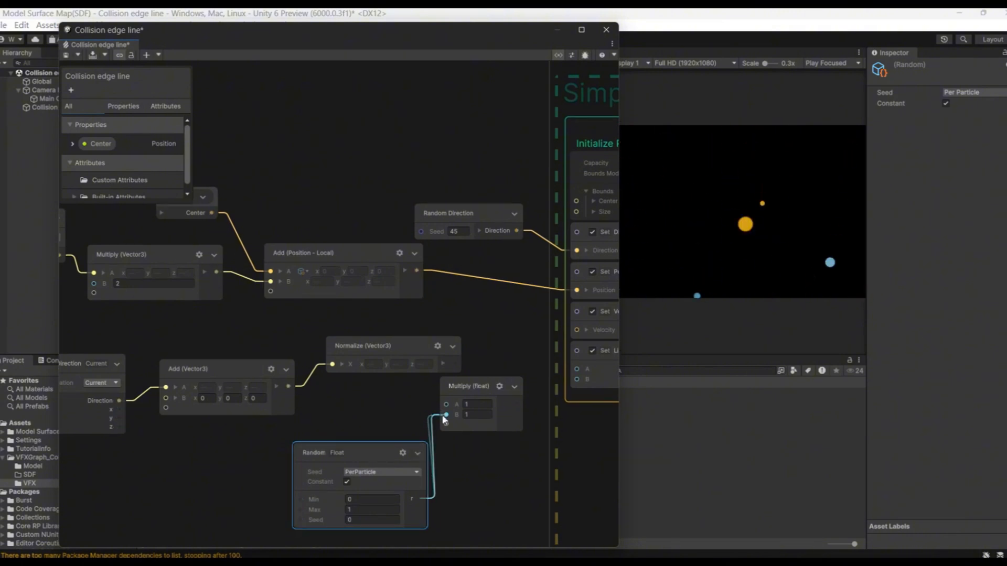
{"action": "left_click_drag", "start_coordinate": [442, 414], "coordinate": [445, 415]}
{"action": "left_click_drag", "start_coordinate": [455, 364], "coordinate": [446, 404]}
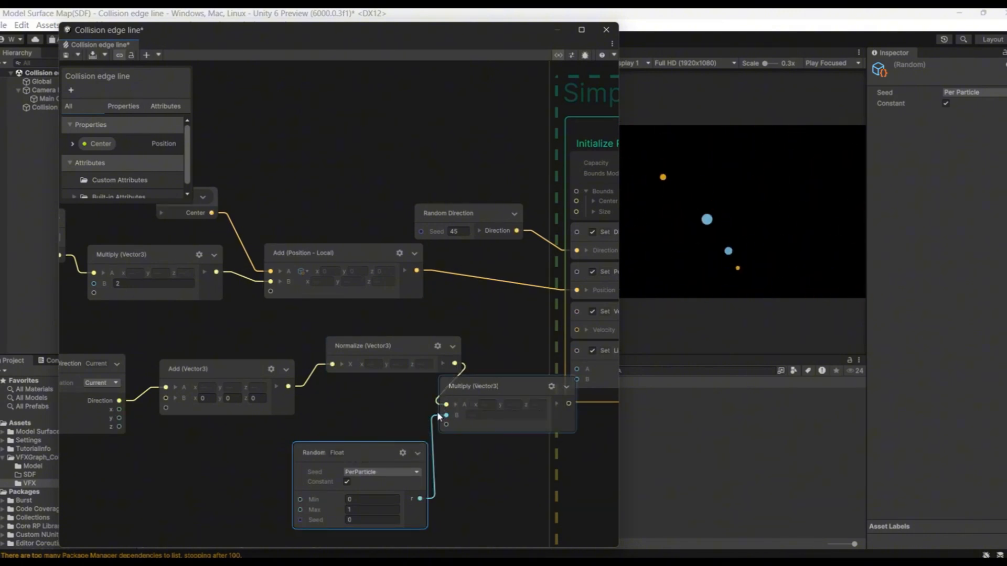
Change the type of operand a in the new Multiply node's settings
{"action": "left_click", "coordinate": [551, 386]}
{"action": "left_click", "coordinate": [556, 402]}
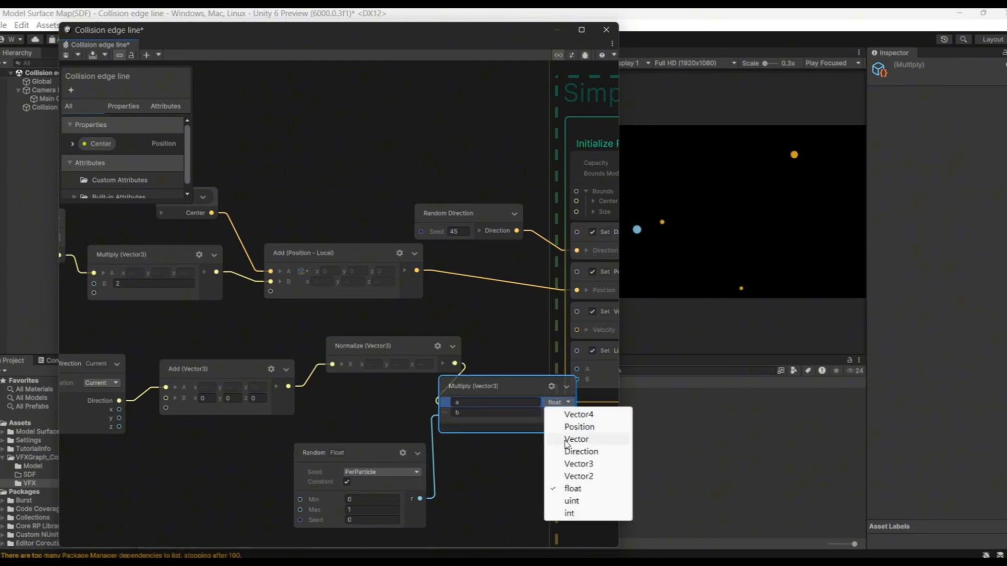
{"action": "left_click", "coordinate": [575, 413]}
{"action": "left_click", "coordinate": [552, 389]}
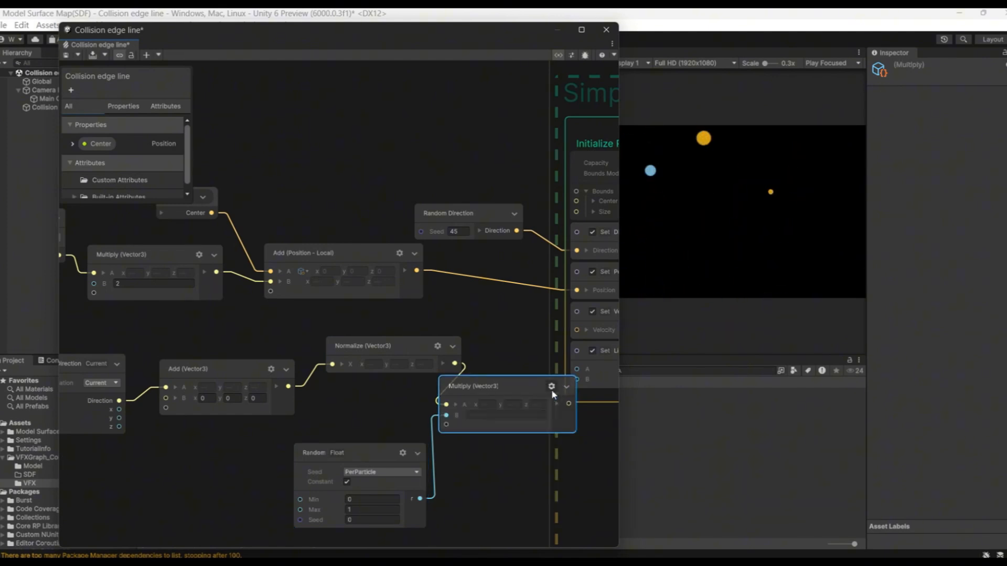
Reposition the velocity branch nodes as a group and connect the Multiply output to Set Velocity's Velocity input
{"action": "scroll", "coordinate": [137, 330], "scroll_direction": "down", "scroll_amount": 2}
{"action": "left_click_drag", "start_coordinate": [119, 338], "coordinate": [385, 502]}
{"action": "left_click_drag", "start_coordinate": [421, 373], "coordinate": [469, 329]}
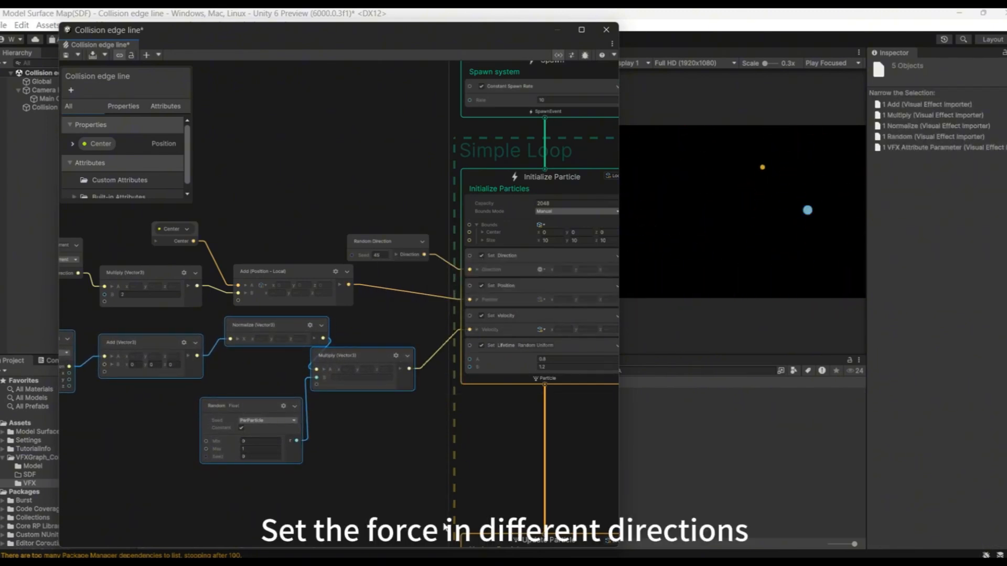
Set the Random node's Min to -1, Max to -2 and Seed to 150, and check the particles in the Scene view
{"action": "scroll", "coordinate": [314, 415], "scroll_direction": "up", "scroll_amount": 2}
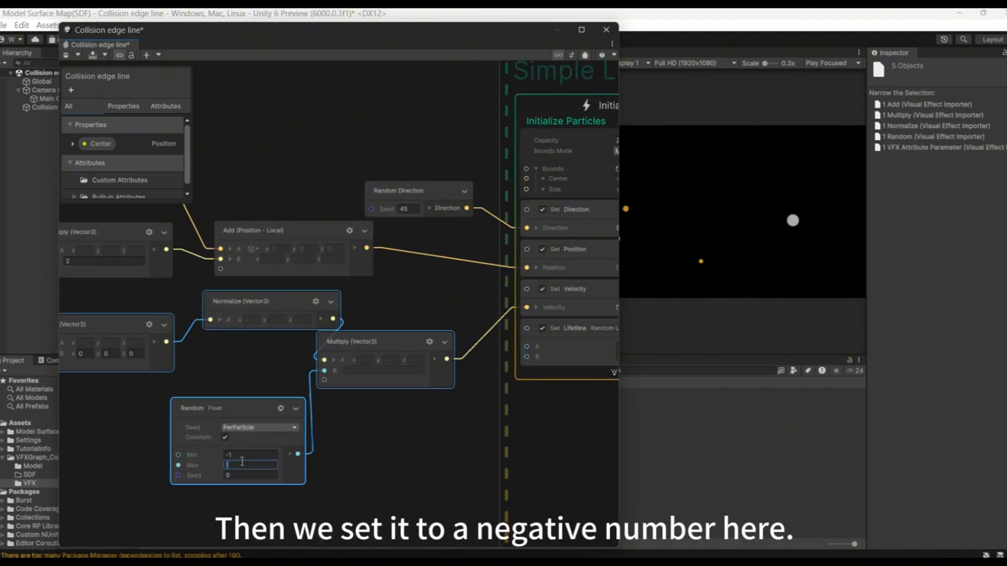
{"action": "type", "text": "2"}
{"action": "left_click", "coordinate": [239, 474]}
{"action": "type", "text": "15"}
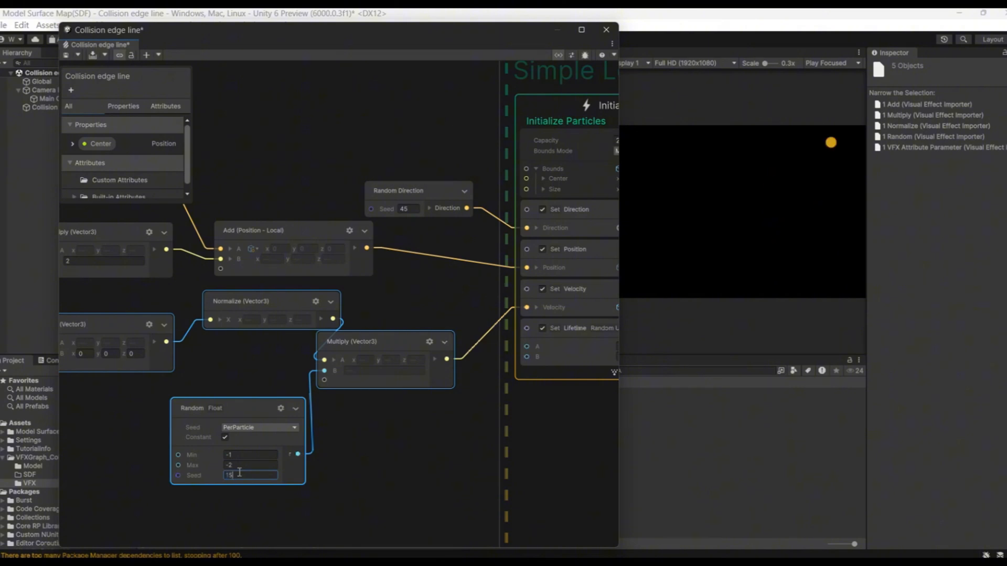
{"action": "type", "text": "0"}
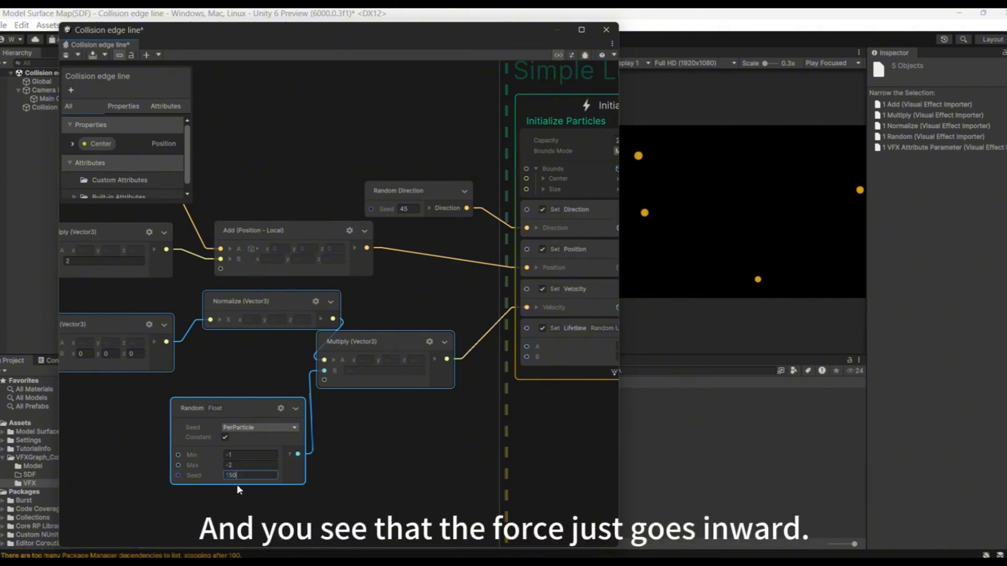
{"action": "left_click_drag", "start_coordinate": [409, 33], "coordinate": [368, 389]}
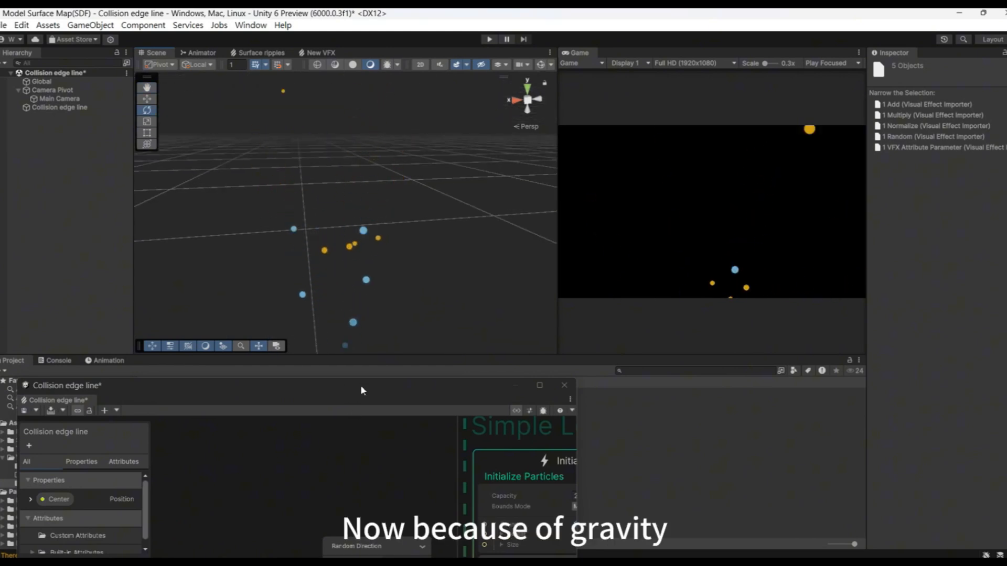
{"action": "left_click_drag", "start_coordinate": [360, 385], "coordinate": [358, 32]}
Set the Random node's Min to -0.5 and Max to -0.8
{"action": "scroll", "coordinate": [189, 446], "scroll_direction": "up", "scroll_amount": 1}
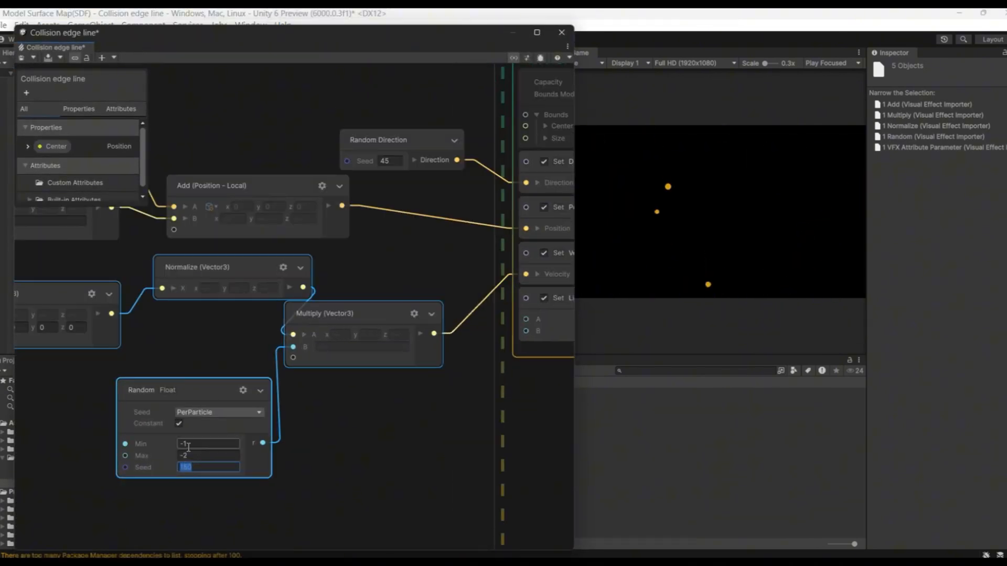
{"action": "left_click", "coordinate": [189, 445]}
{"action": "left_click", "coordinate": [192, 456]}
{"action": "type", "text": "-"}
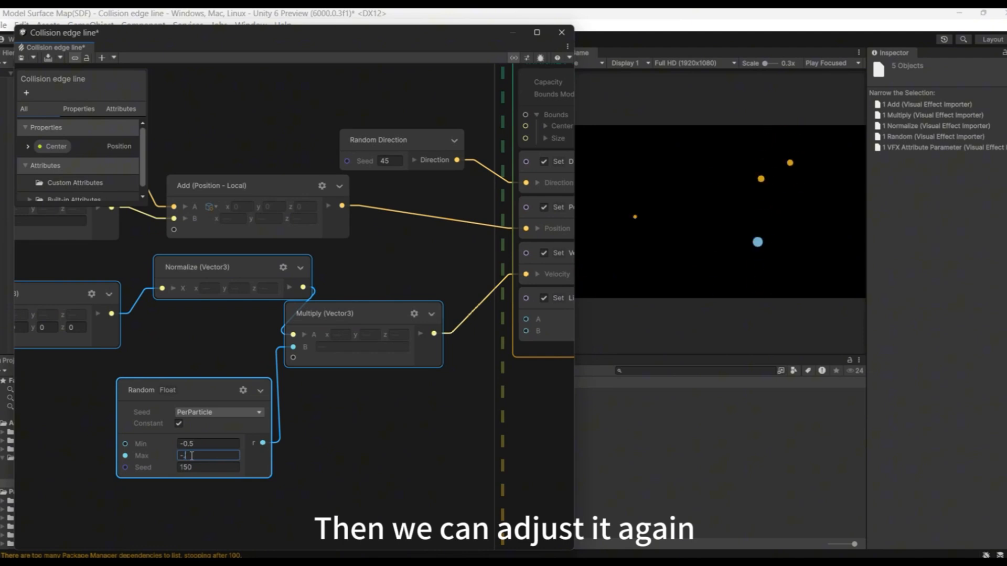
{"action": "type", "text": ".8"}
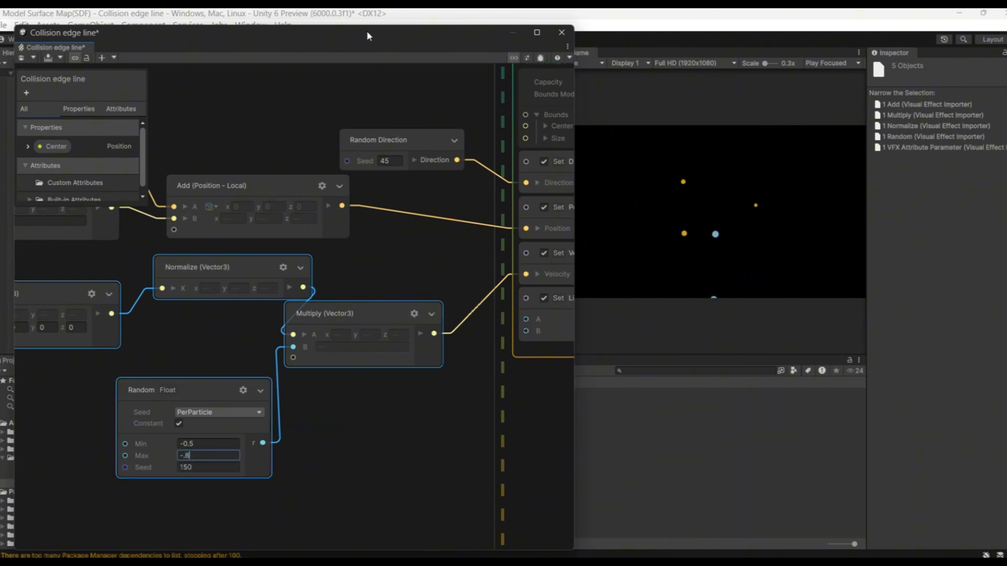
{"action": "left_click_drag", "start_coordinate": [367, 32], "coordinate": [365, 67]}
{"action": "scroll", "coordinate": [432, 421], "scroll_direction": "down", "scroll_amount": 2}
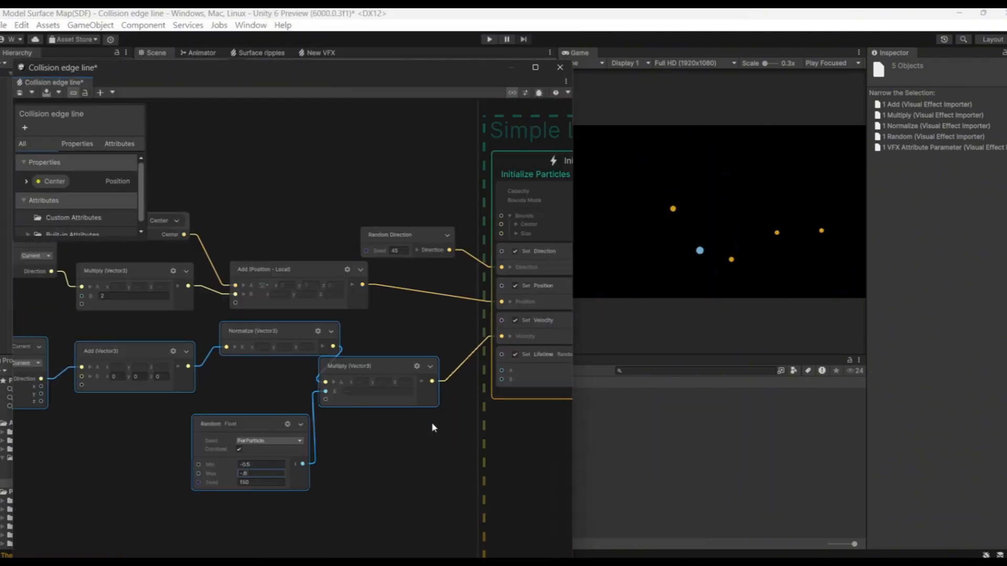
{"action": "scroll", "coordinate": [432, 423], "scroll_direction": "down", "scroll_amount": 1}
{"action": "middle_click_drag", "start_coordinate": [445, 426], "coordinate": [300, 470]}
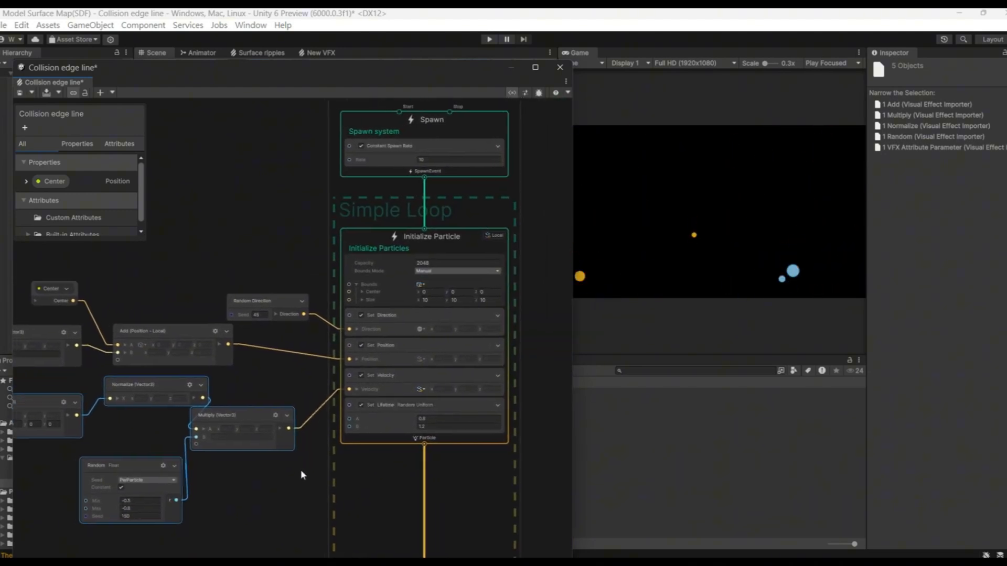
Turn off randomness for the Set Lifetime block in Initialize Particle and set the fixed Lifetime to 3
{"action": "scroll", "coordinate": [395, 444], "scroll_direction": "up", "scroll_amount": 3}
{"action": "left_click", "coordinate": [399, 382]}
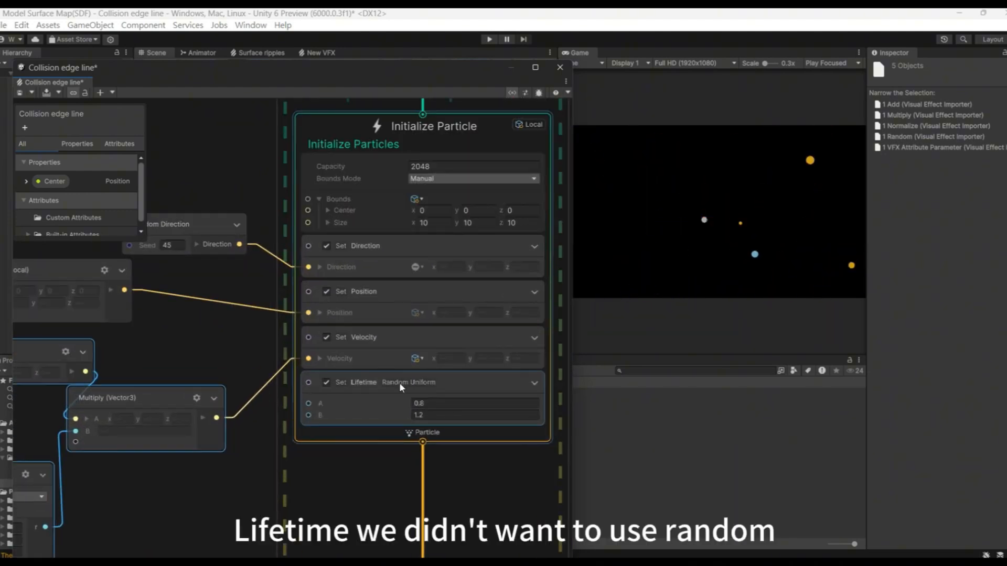
{"action": "left_click", "coordinate": [962, 124]}
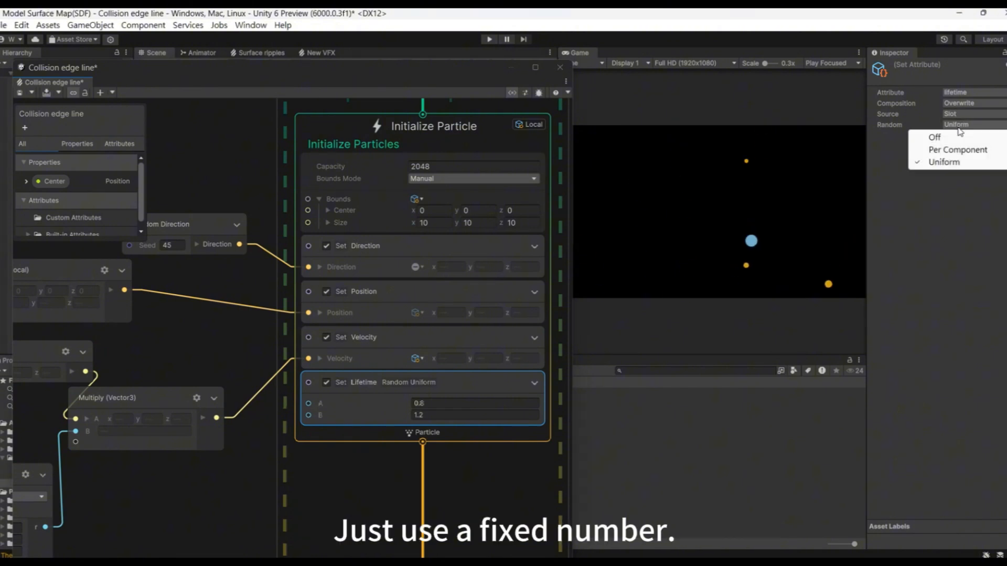
{"action": "left_click", "coordinate": [936, 135]}
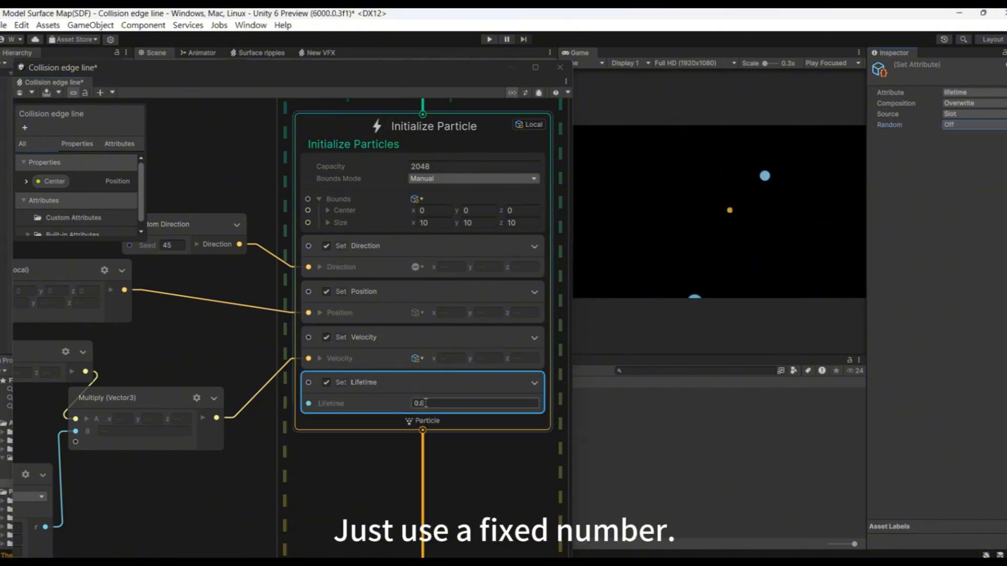
{"action": "left_click", "coordinate": [433, 404]}
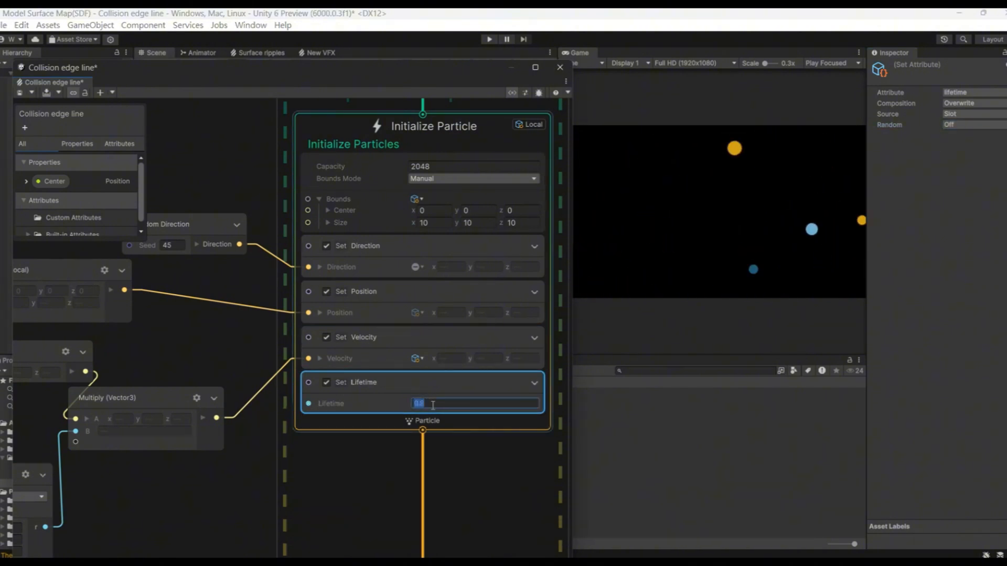
{"action": "type", "text": "3"}
Add a Set Size block to the Initialize Particle context
{"action": "left_click", "coordinate": [461, 423]}
{"action": "right_click", "coordinate": [461, 271]}
{"action": "left_click", "coordinate": [522, 283]}
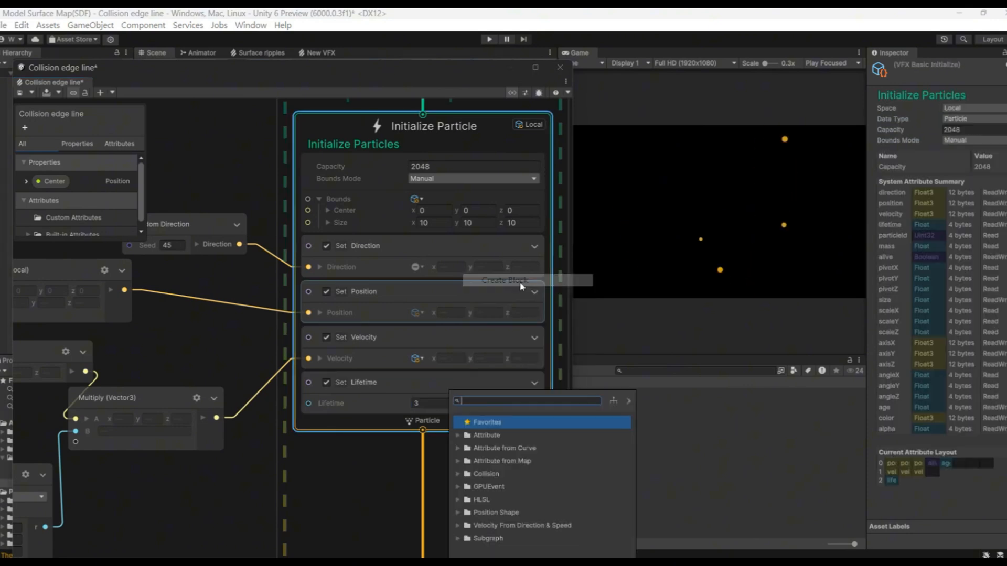
{"action": "type", "text": "set size"}
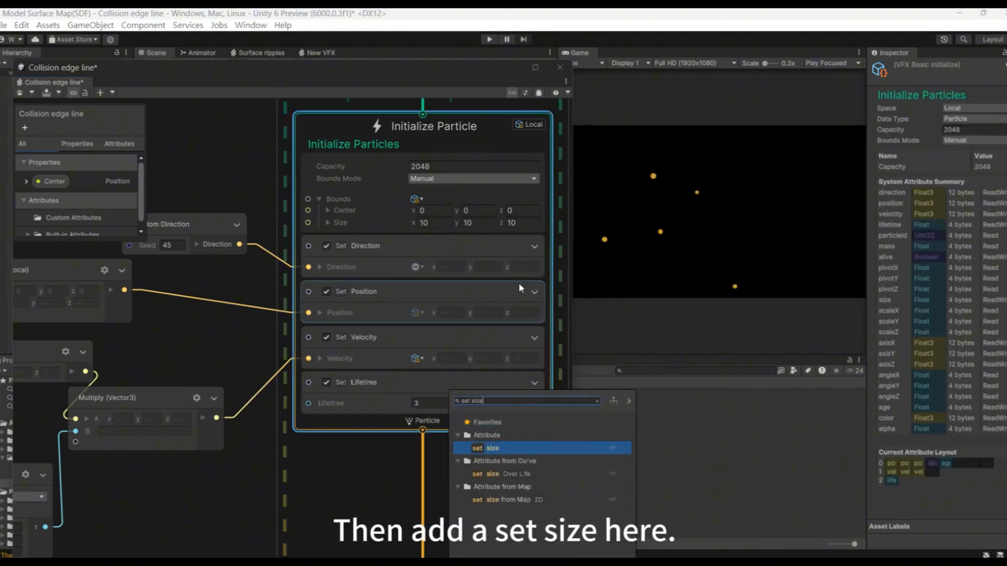
{"action": "key", "text": "Return"}
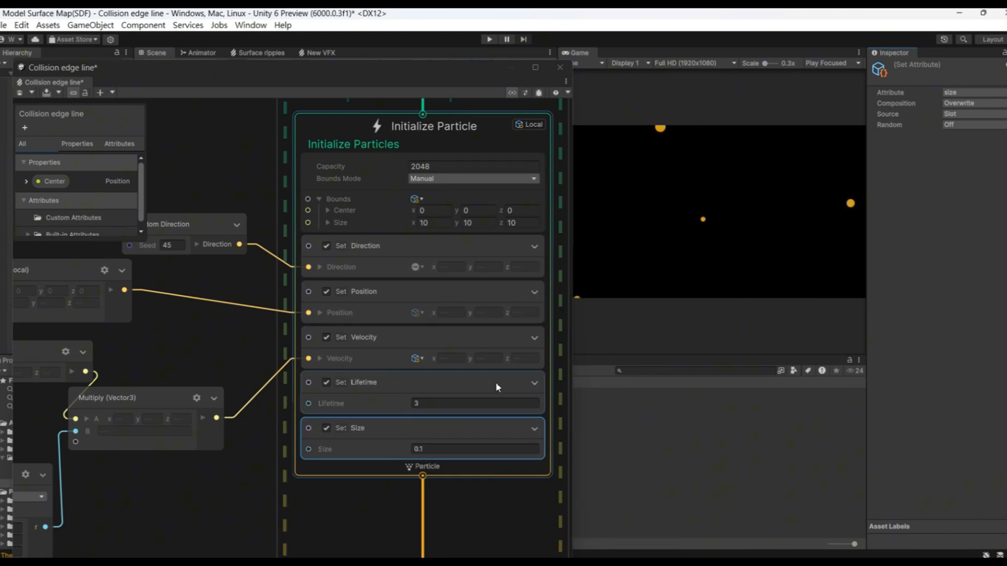
Add a Set Color block to the Initialize Particle context
{"action": "right_click", "coordinate": [456, 466]}
{"action": "left_click", "coordinate": [517, 324]}
{"action": "type", "text": "set"}
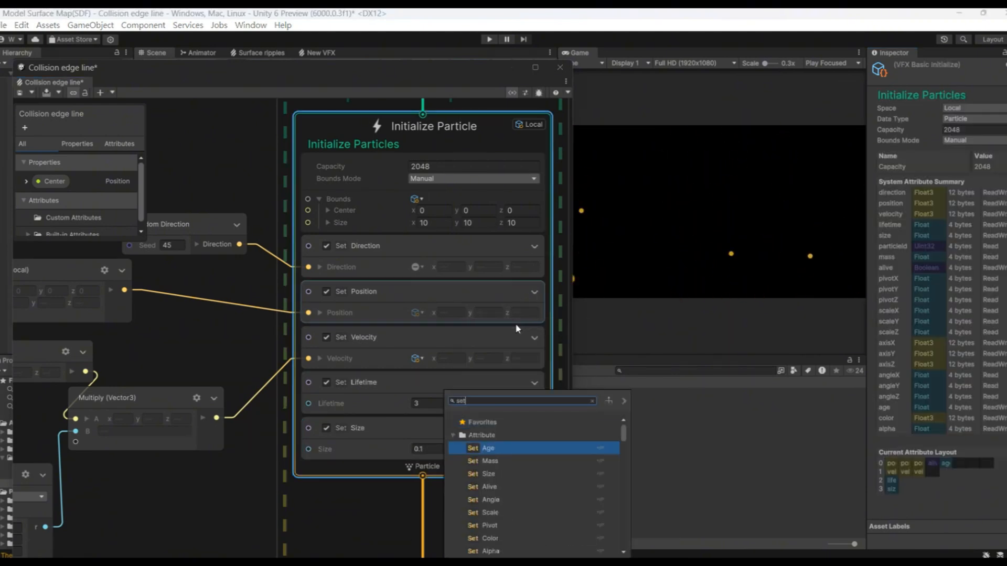
{"action": "type", "text": " color"}
{"action": "key", "text": "Return"}
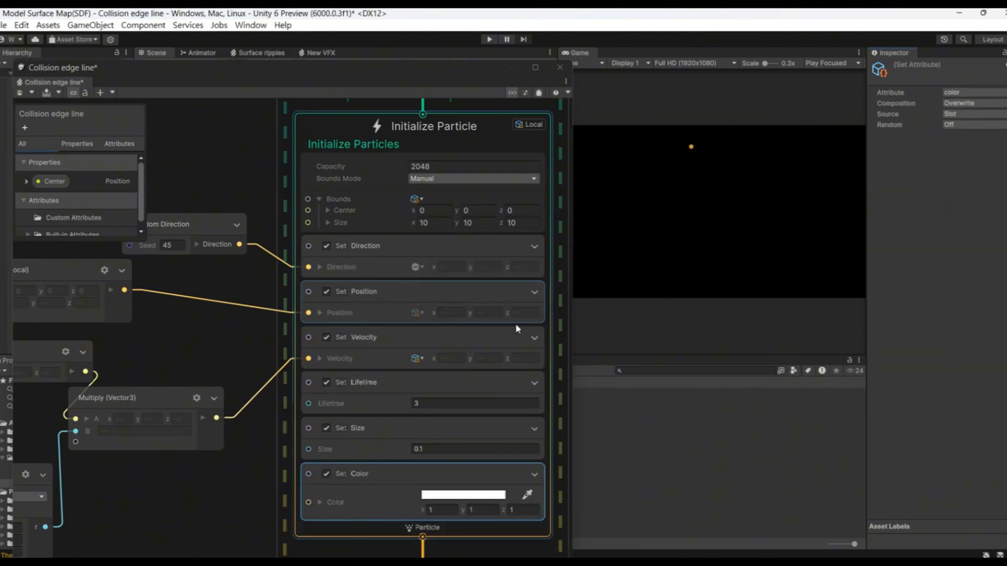
Delete the Gravity and Linear Drag blocks from the Update Particle context
{"action": "middle_click_drag", "start_coordinate": [227, 543], "coordinate": [201, 363]}
{"action": "left_click_drag", "start_coordinate": [329, 419], "coordinate": [323, 336]}
{"action": "left_click", "coordinate": [350, 376]}
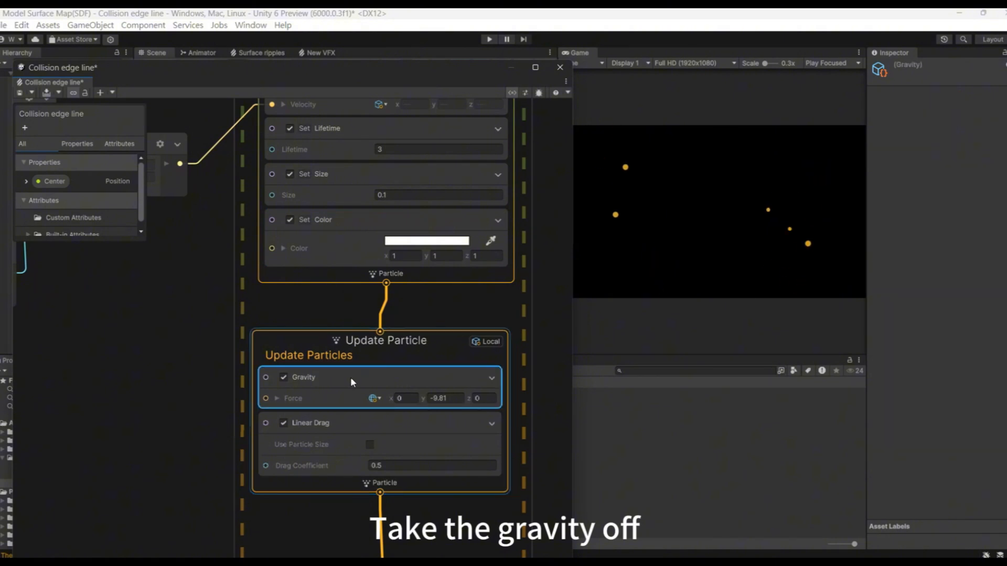
{"action": "key", "text": "Delete"}
{"action": "left_click", "coordinate": [350, 376]}
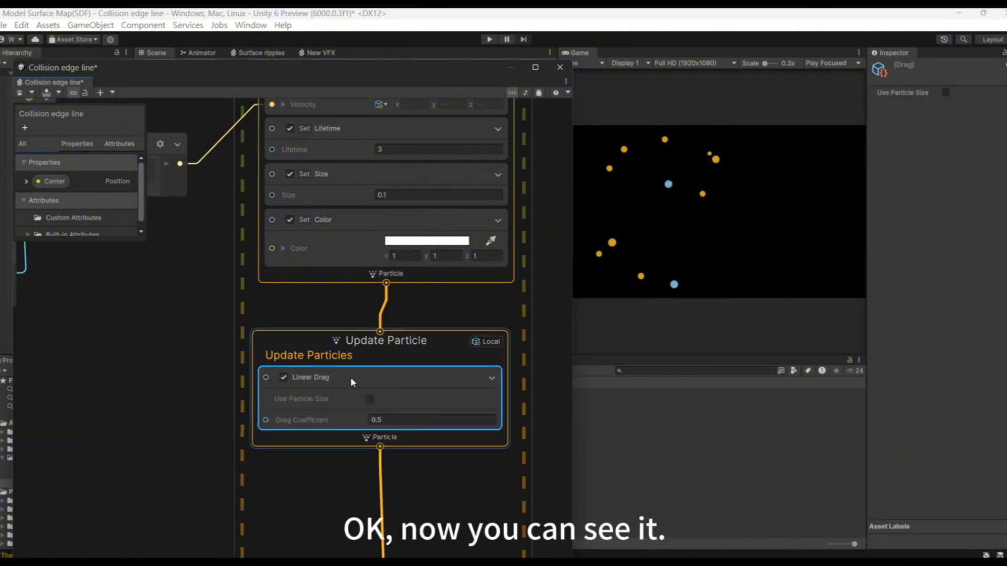
{"action": "key", "text": "Delete"}
Add a Collision Shape block of the Signed Distance Field type to the Update Particle context
{"action": "left_click", "coordinate": [352, 374]}
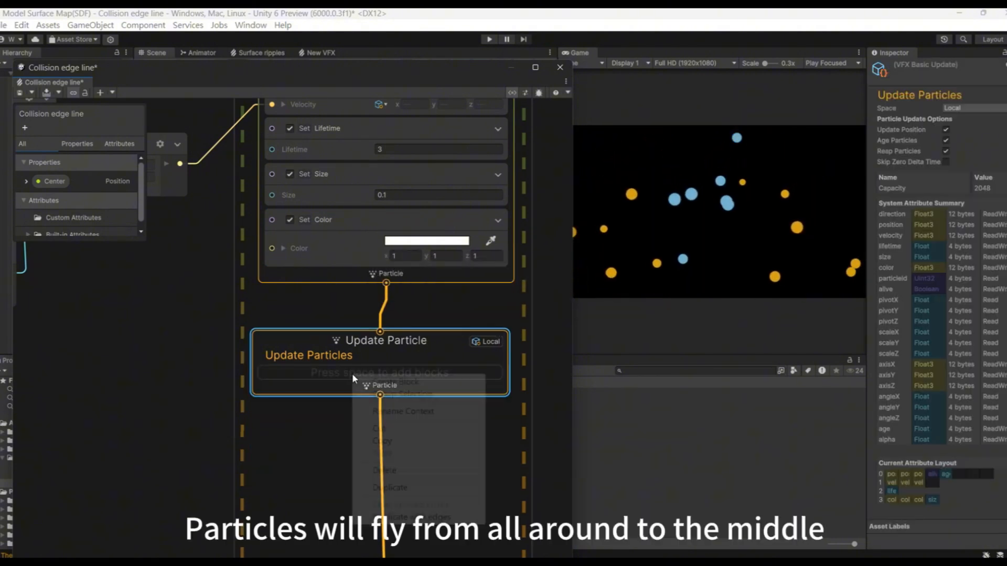
{"action": "right_click", "coordinate": [352, 373]}
{"action": "left_click", "coordinate": [395, 382]}
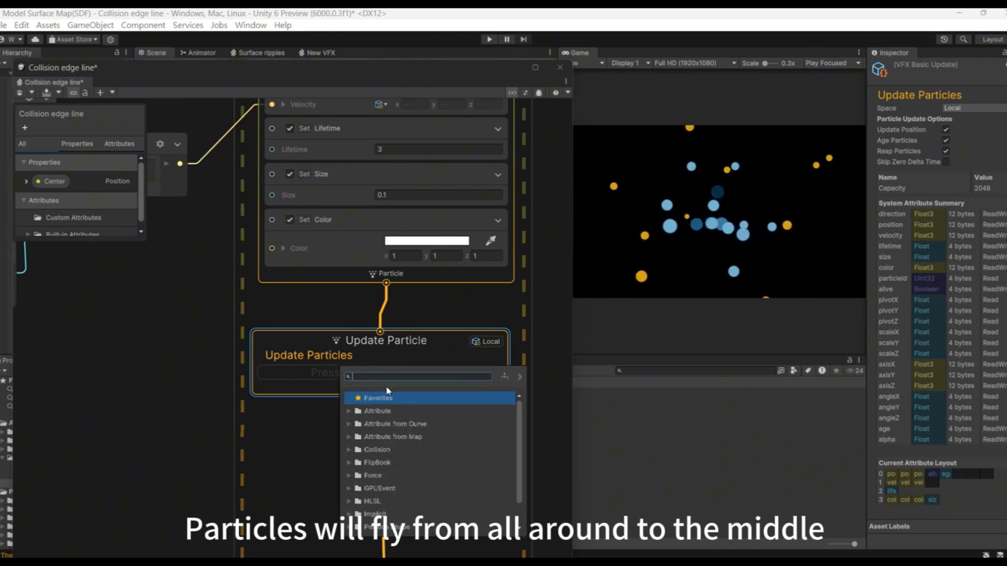
{"action": "type", "text": "collis"}
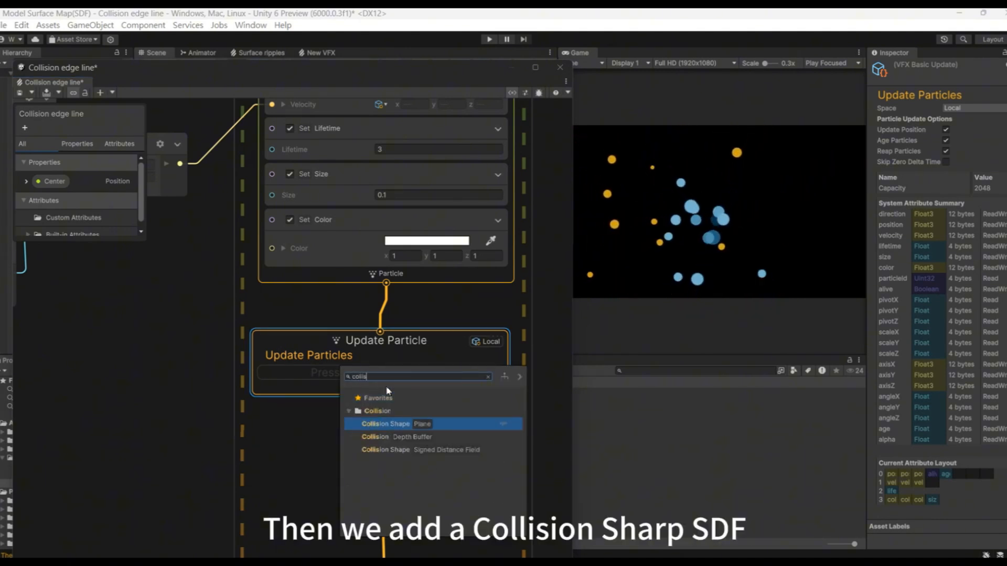
{"action": "key", "text": "Down"}
{"action": "key", "text": "Down"}
{"action": "key", "text": "Return"}
{"action": "middle_click_drag", "start_coordinate": [386, 389], "coordinate": [384, 283]}
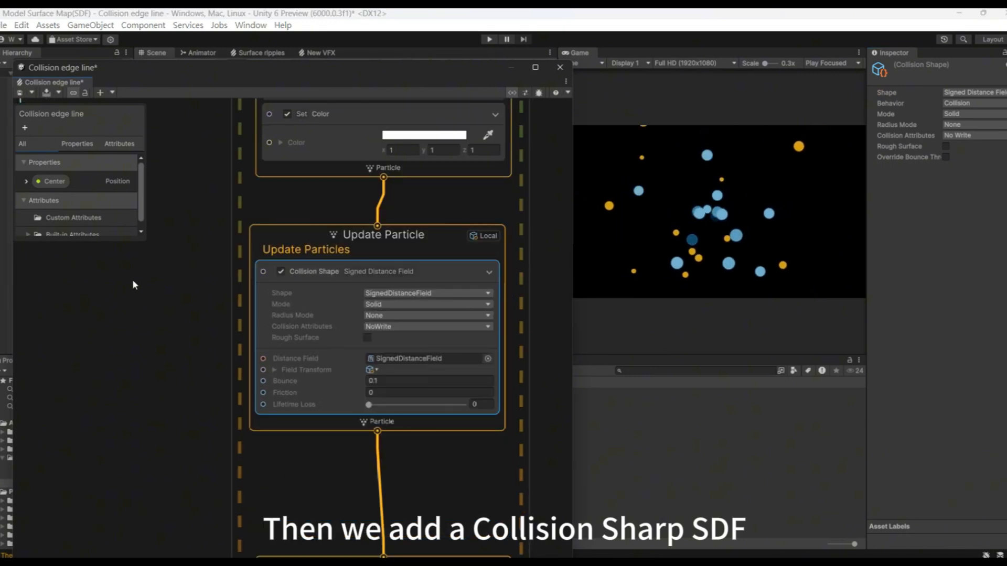
Create a Texture 3D property named SDF, connect its node to the Collision Shape block's Distance Field input, and hide the Blackboard
{"action": "left_click_drag", "start_coordinate": [141, 240], "coordinate": [145, 359]}
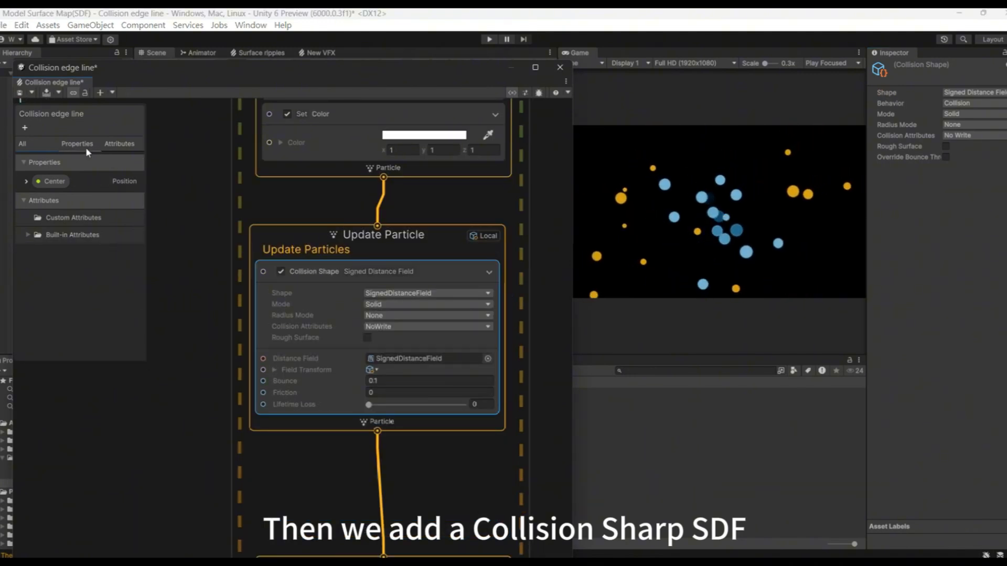
{"action": "left_click", "coordinate": [25, 128]}
{"action": "mouse_move", "coordinate": [62, 137]}
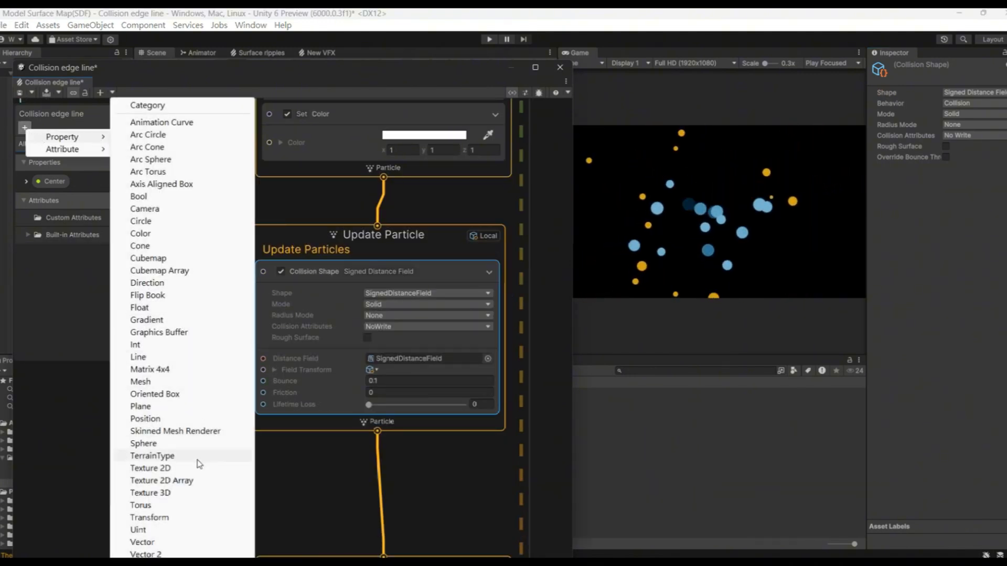
{"action": "left_click", "coordinate": [193, 491]}
{"action": "type", "text": "S"}
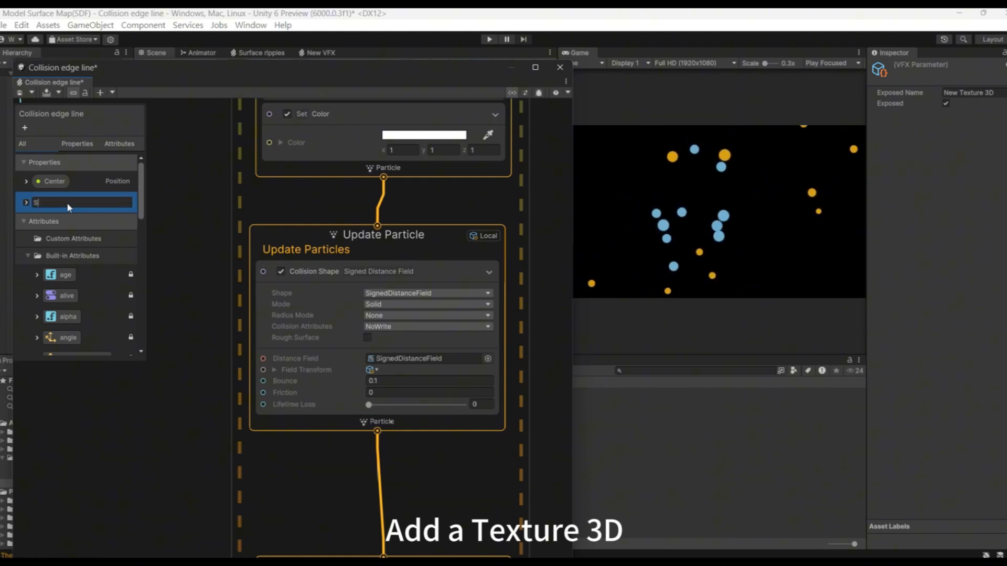
{"action": "type", "text": "DF"}
{"action": "key", "text": "Return"}
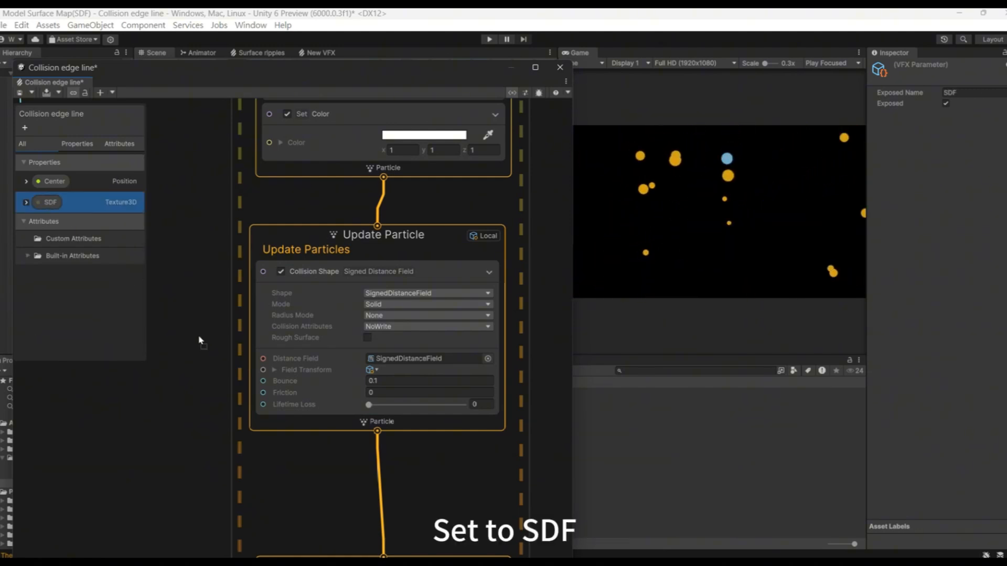
{"action": "left_click_drag", "start_coordinate": [199, 340], "coordinate": [257, 360]}
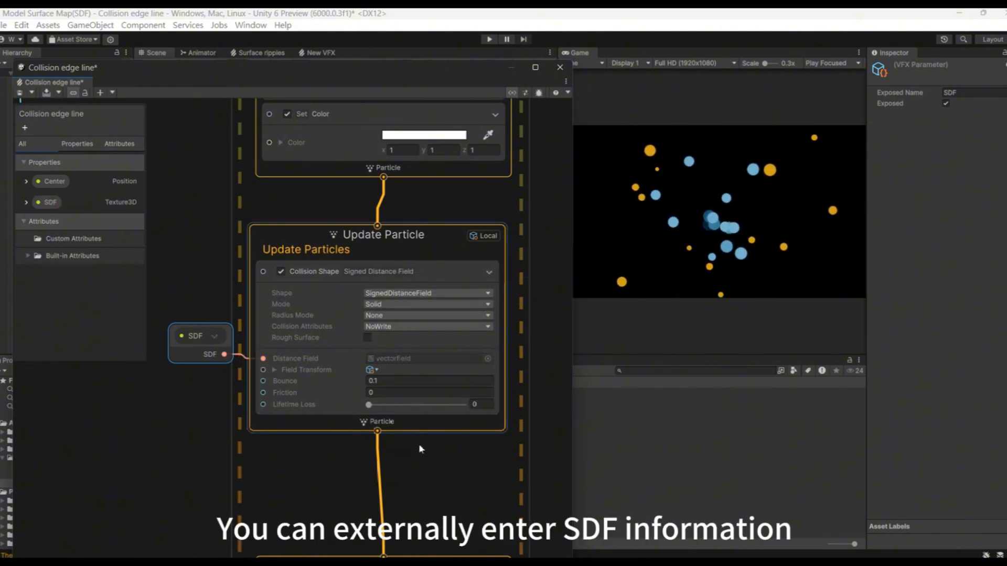
{"action": "left_click", "coordinate": [513, 93]}
Set the Output Particle's Blend Mode to Additive and its Orient block's Mode to AlongVelocity
{"action": "middle_click_drag", "start_coordinate": [234, 506], "coordinate": [186, 276]}
{"action": "scroll", "coordinate": [186, 276], "scroll_direction": "down", "scroll_amount": 3}
{"action": "left_click_drag", "start_coordinate": [254, 310], "coordinate": [255, 277]}
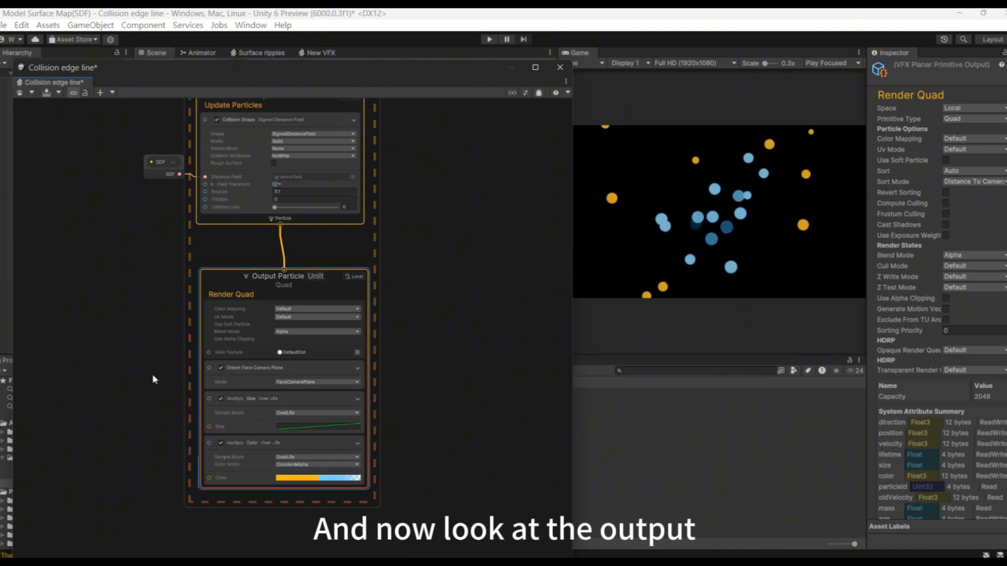
{"action": "scroll", "coordinate": [149, 377], "scroll_direction": "up", "scroll_amount": 2}
{"action": "left_click", "coordinate": [346, 314]}
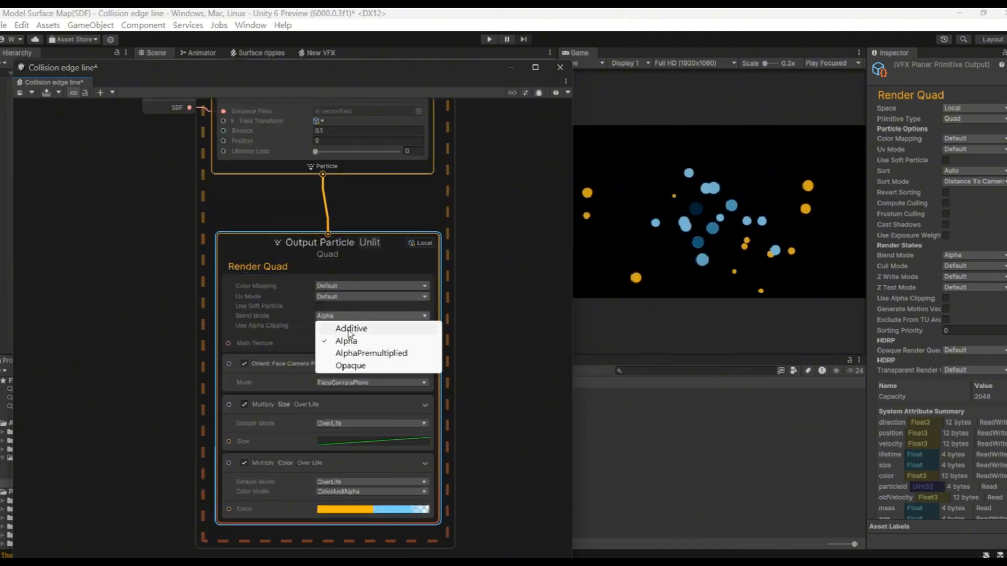
{"action": "left_click", "coordinate": [347, 329]}
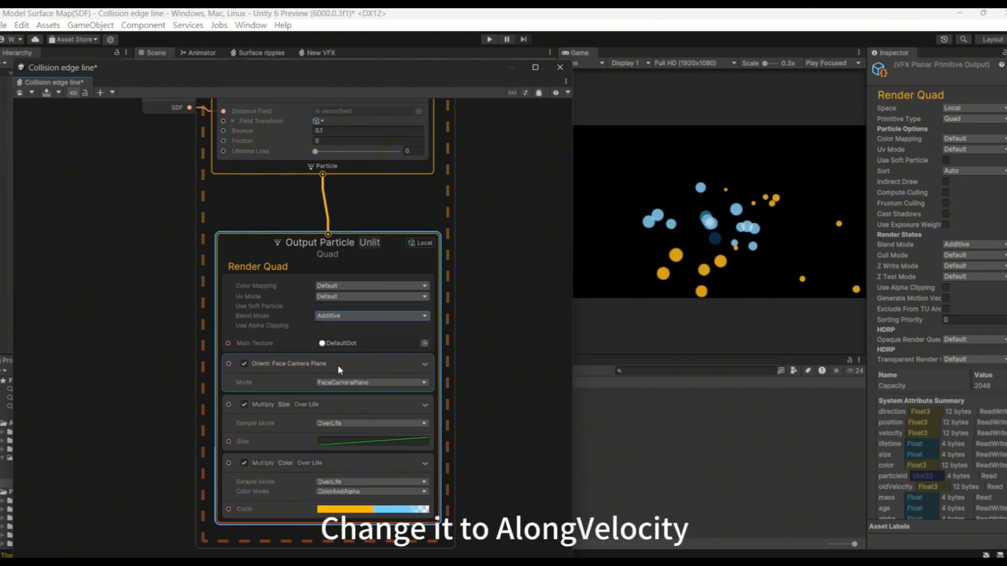
{"action": "left_click", "coordinate": [342, 383]}
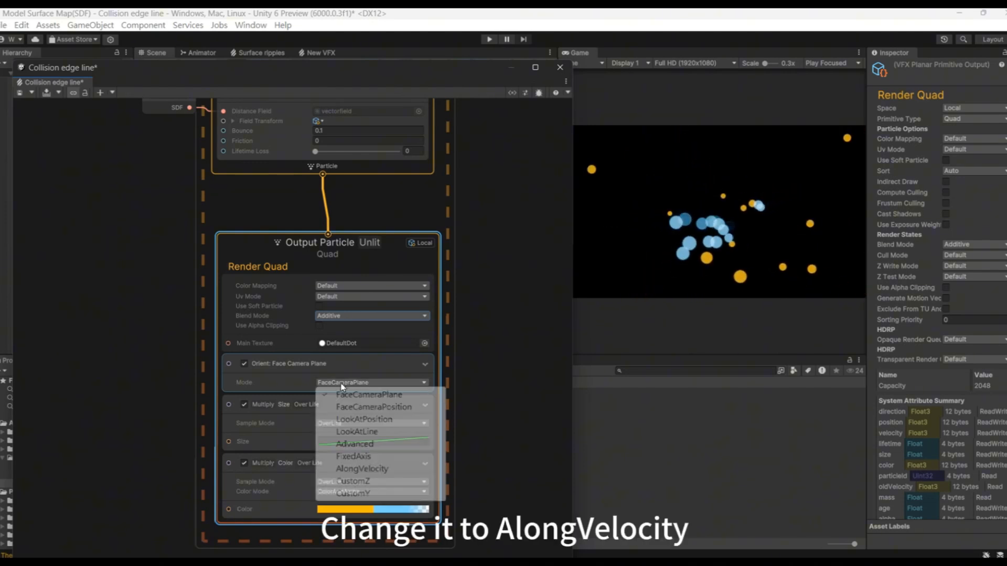
{"action": "left_click", "coordinate": [374, 467]}
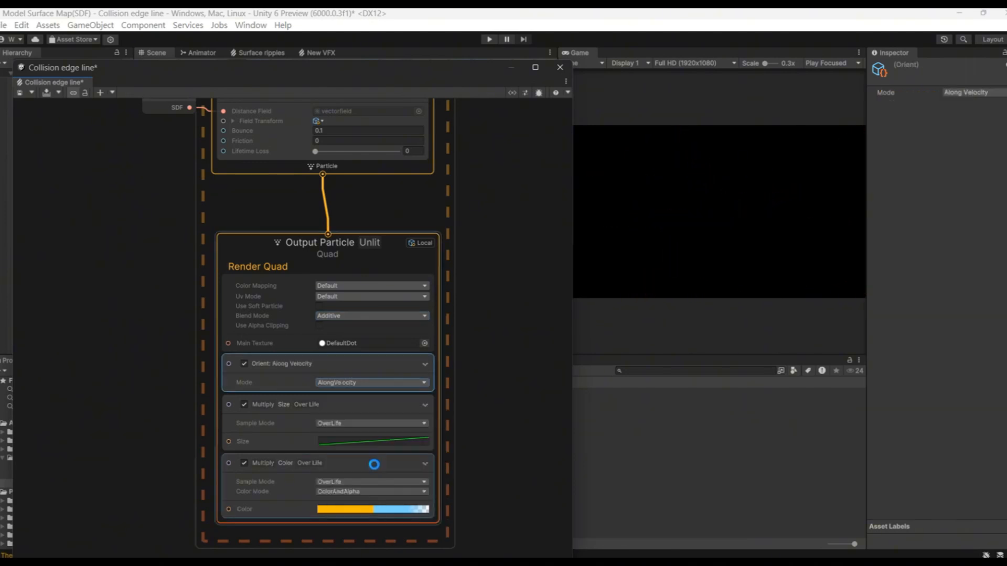
Delete the Multiply Size Over Life and Multiply Color Over Life blocks from the Output Particle context
{"action": "left_click", "coordinate": [354, 408]}
{"action": "key", "text": "Delete"}
{"action": "left_click", "coordinate": [353, 409]}
{"action": "key", "text": "Delete"}
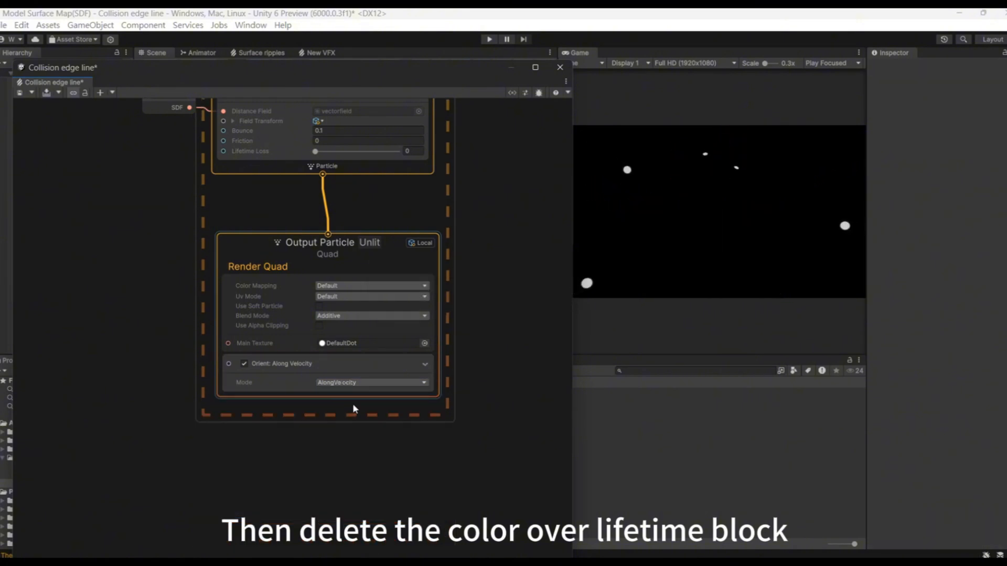
Add a Set Scale block to the Output Particle context
{"action": "left_click", "coordinate": [353, 406]}
{"action": "right_click", "coordinate": [362, 400]}
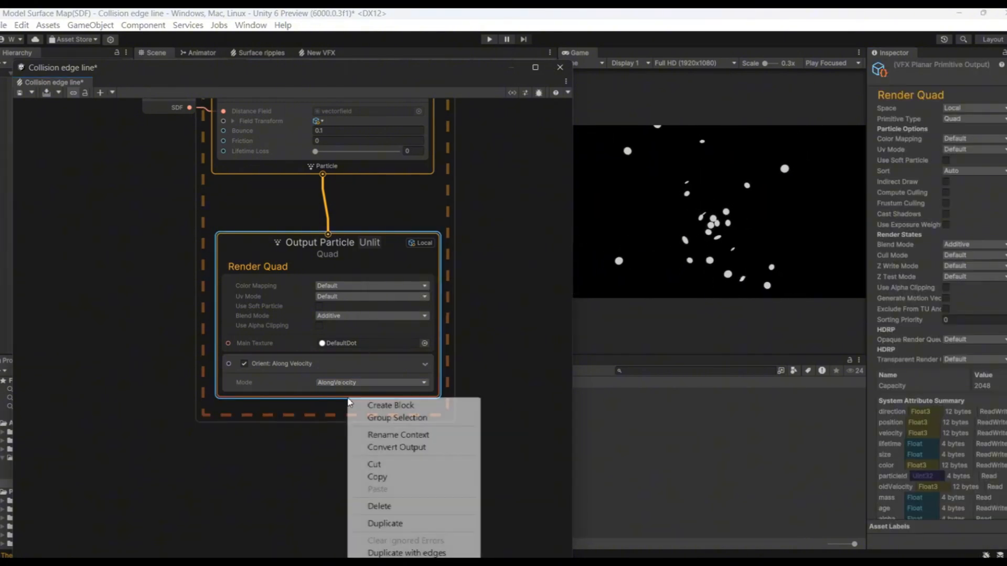
{"action": "left_click", "coordinate": [370, 406]}
{"action": "type", "text": "se"}
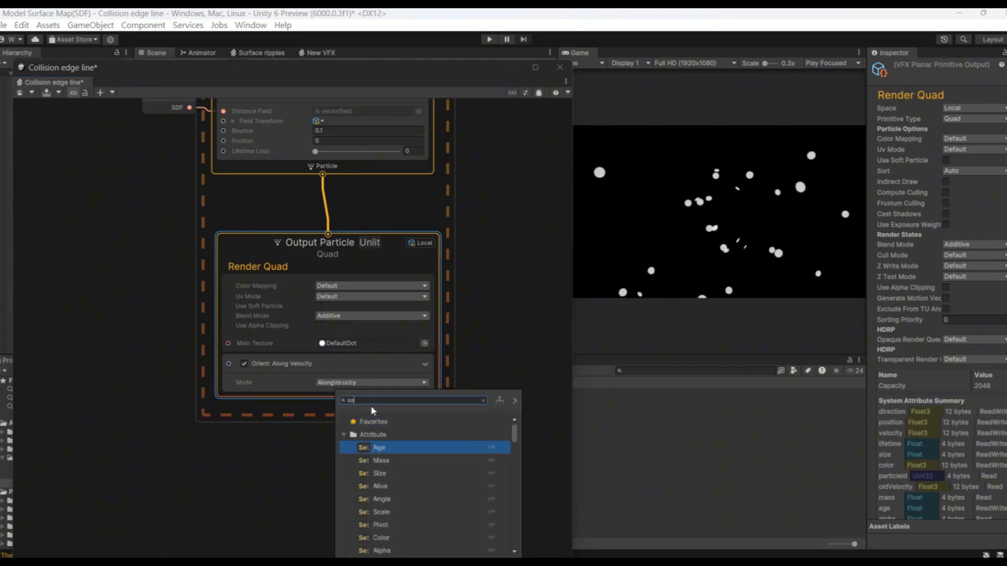
{"action": "type", "text": "t scale"}
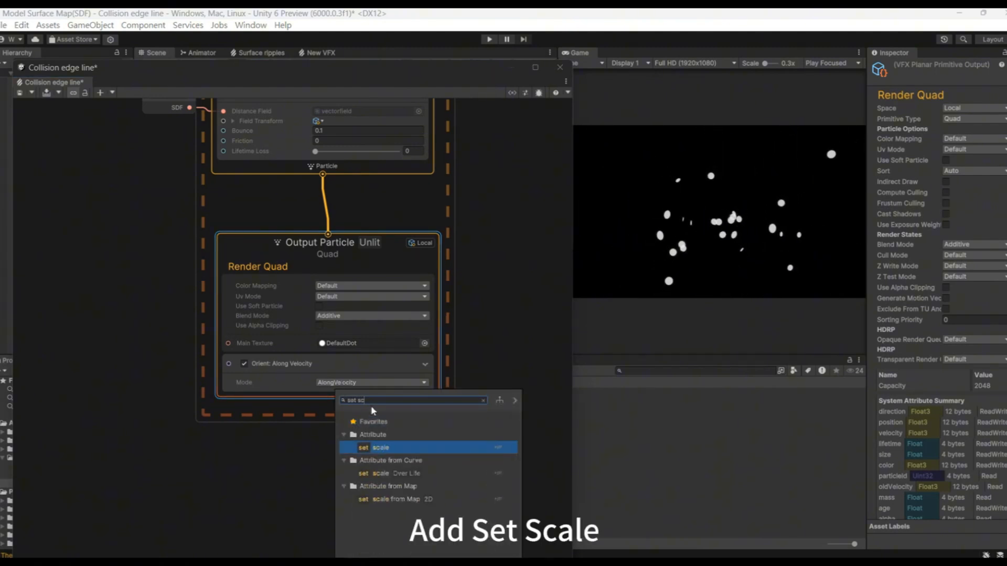
{"action": "key", "text": "Return"}
Restrict the Set Scale block to the XY channels and reduce its X scale below 1 to narrow the particles
{"action": "left_click", "coordinate": [382, 425]}
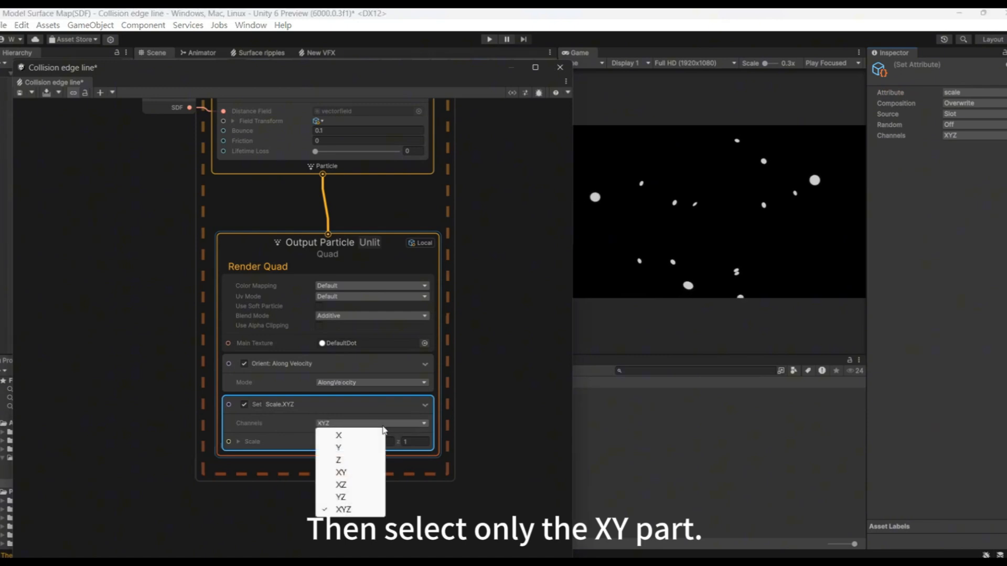
{"action": "left_click", "coordinate": [370, 474]}
{"action": "left_click", "coordinate": [366, 443]}
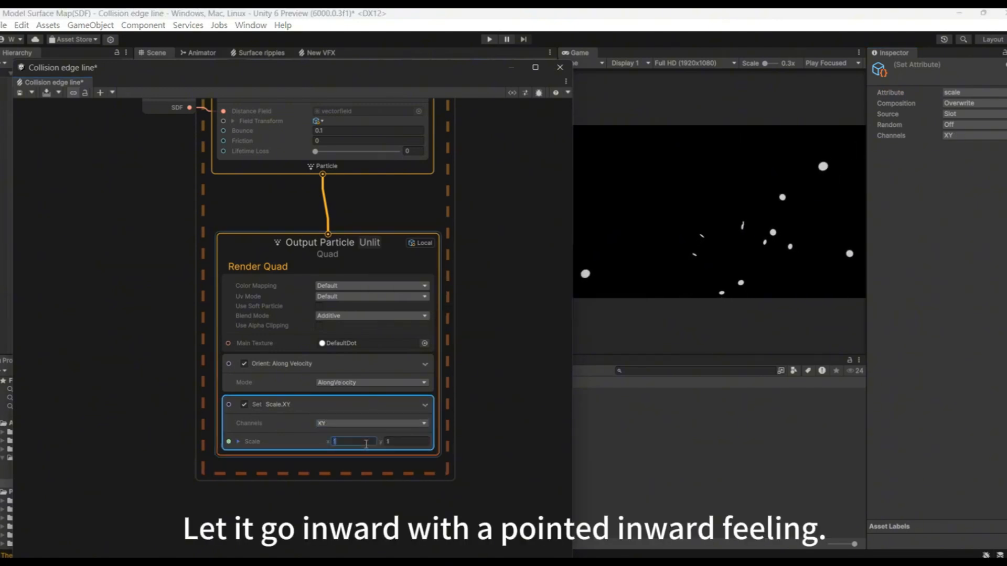
{"action": "type", "text": "2"}
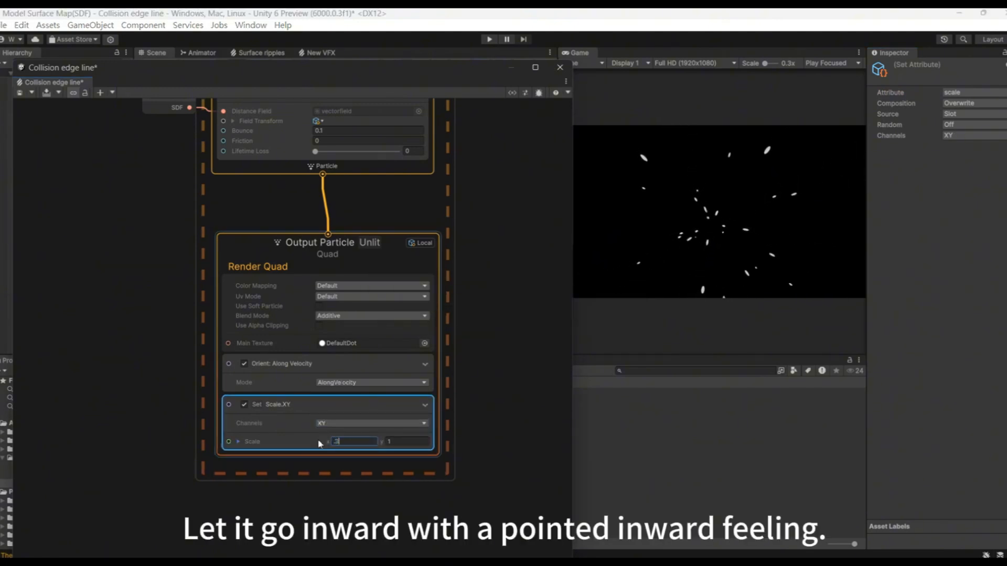
{"action": "left_click", "coordinate": [504, 435]}
Move the graph window clear of the Scene view and select the Collision edge line object in the scene
{"action": "scroll", "coordinate": [503, 435], "scroll_direction": "down", "scroll_amount": 2}
{"action": "middle_click_drag", "start_coordinate": [498, 183], "coordinate": [532, 422]}
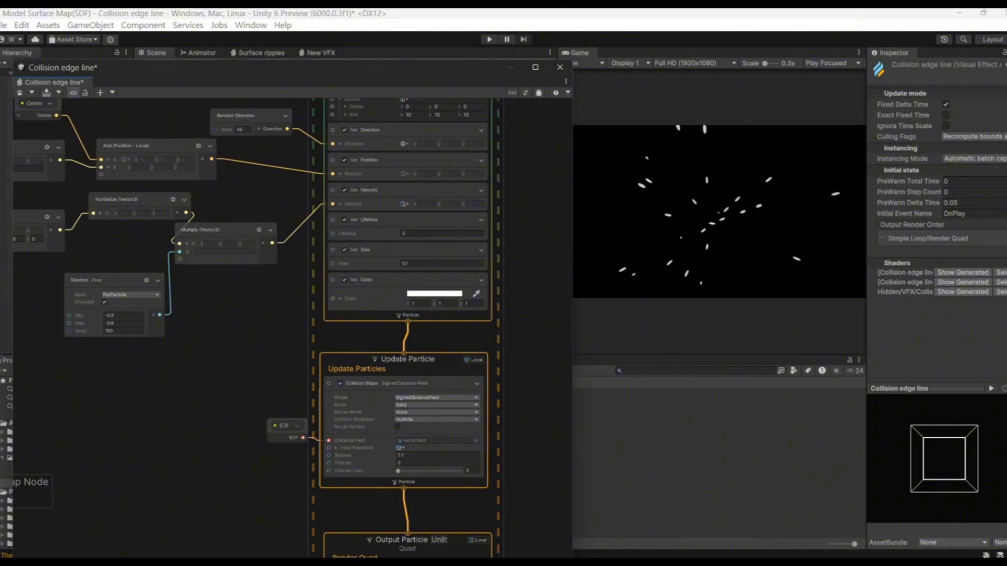
{"action": "left_click_drag", "start_coordinate": [325, 65], "coordinate": [367, 377]}
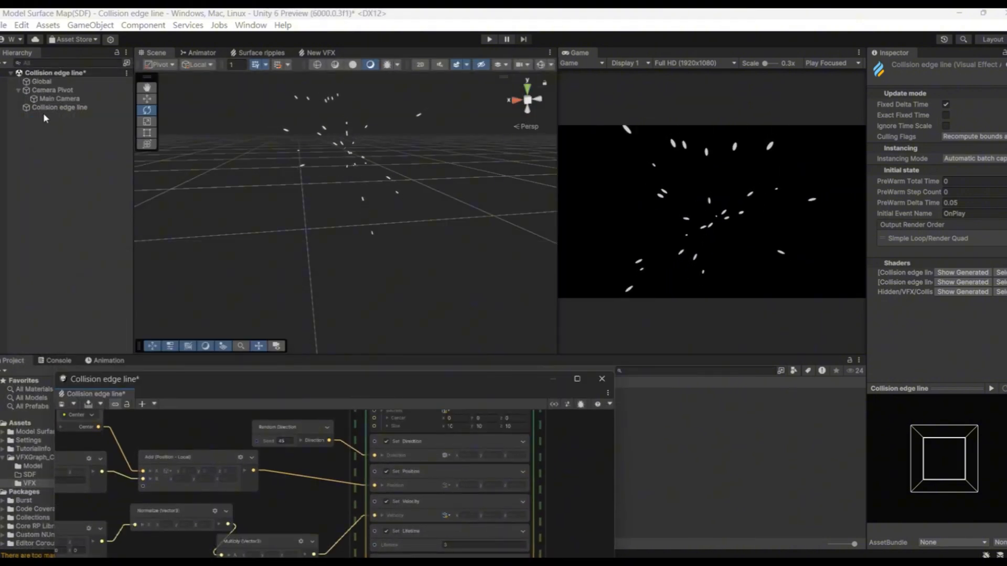
{"action": "left_click", "coordinate": [59, 107]}
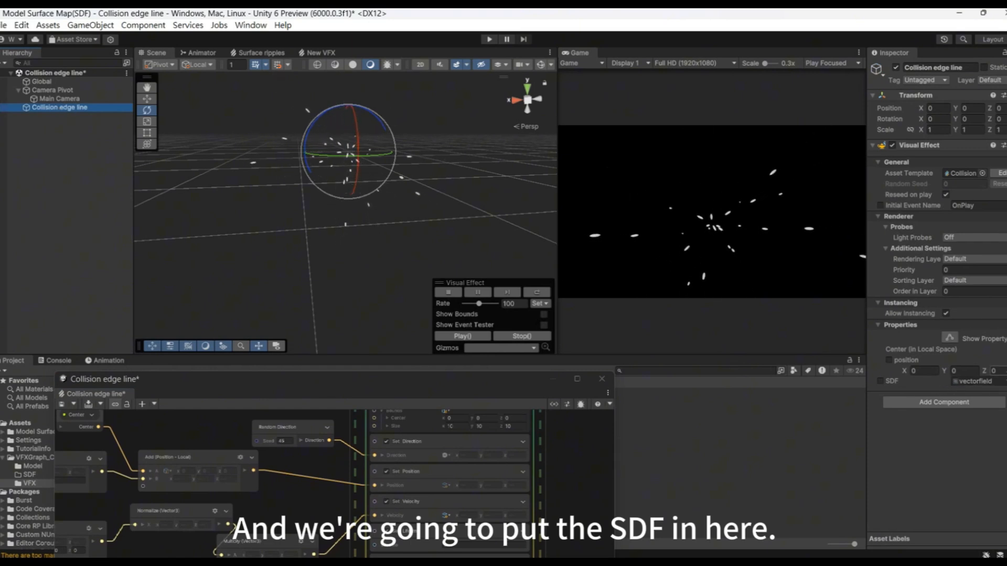
Move the graph window clear of the project assets and open the SDF Bake Tool
{"action": "left_click_drag", "start_coordinate": [520, 378], "coordinate": [695, 446]}
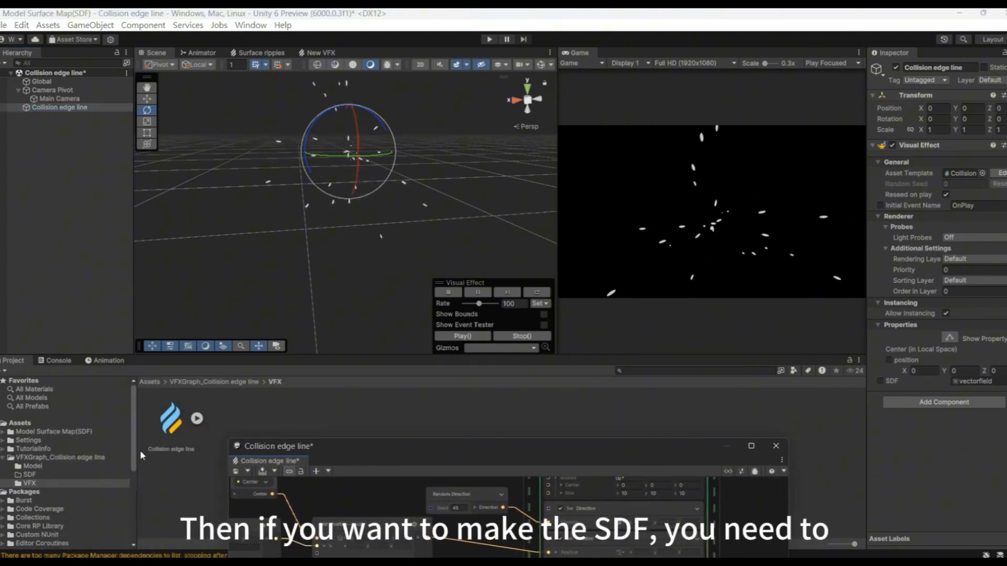
{"action": "left_click", "coordinate": [251, 25]}
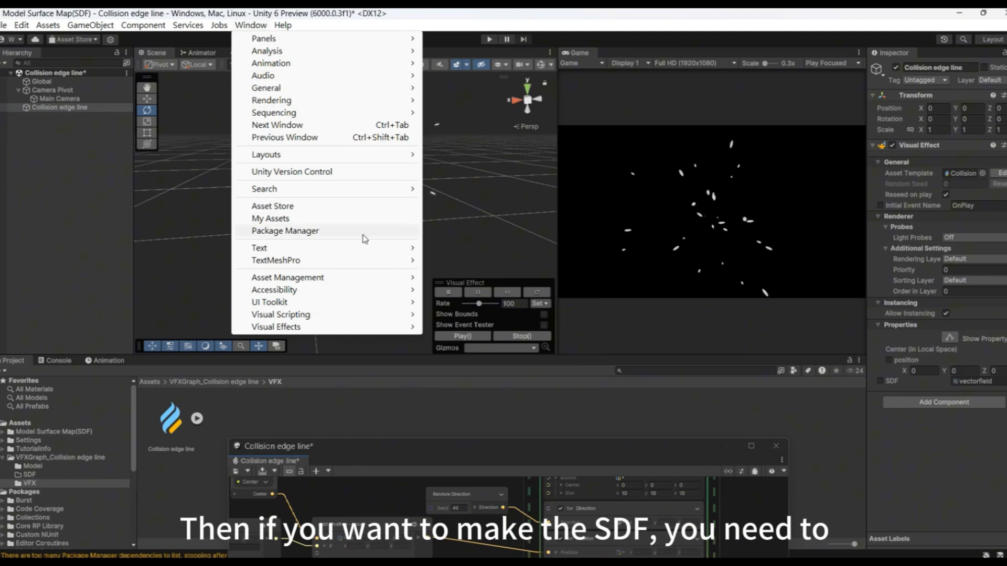
{"action": "mouse_move", "coordinate": [395, 329]}
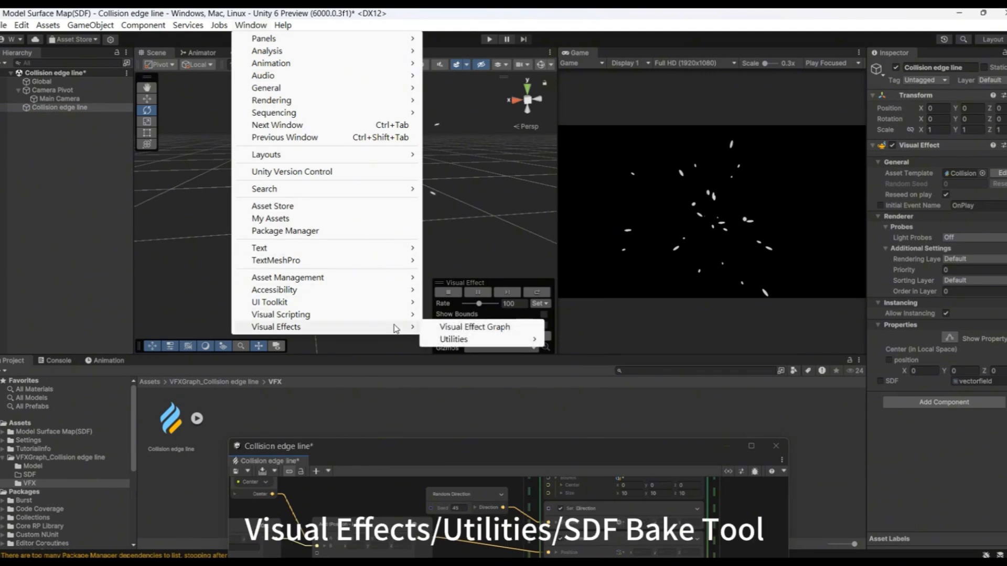
{"action": "mouse_move", "coordinate": [479, 339]}
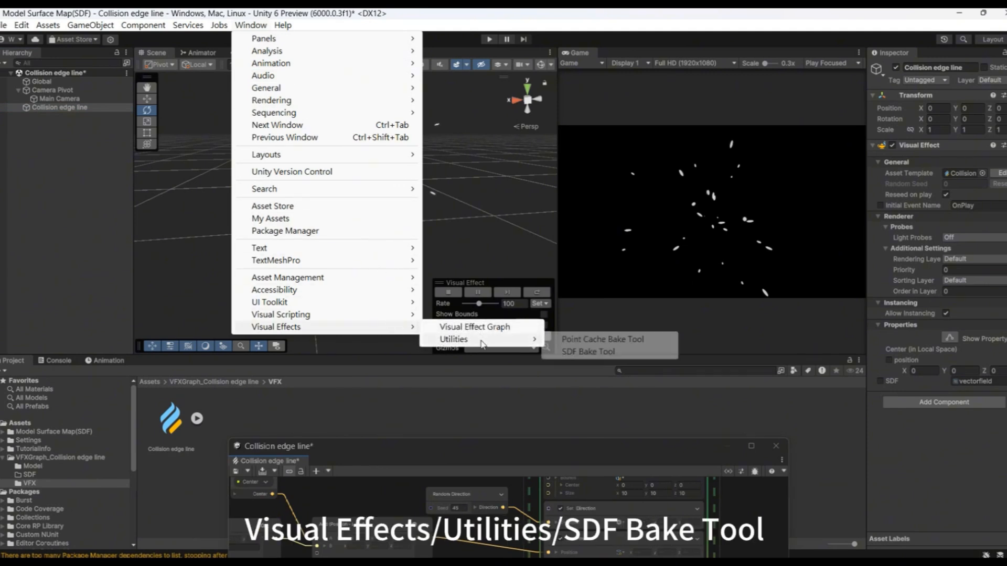
{"action": "left_click", "coordinate": [580, 354]}
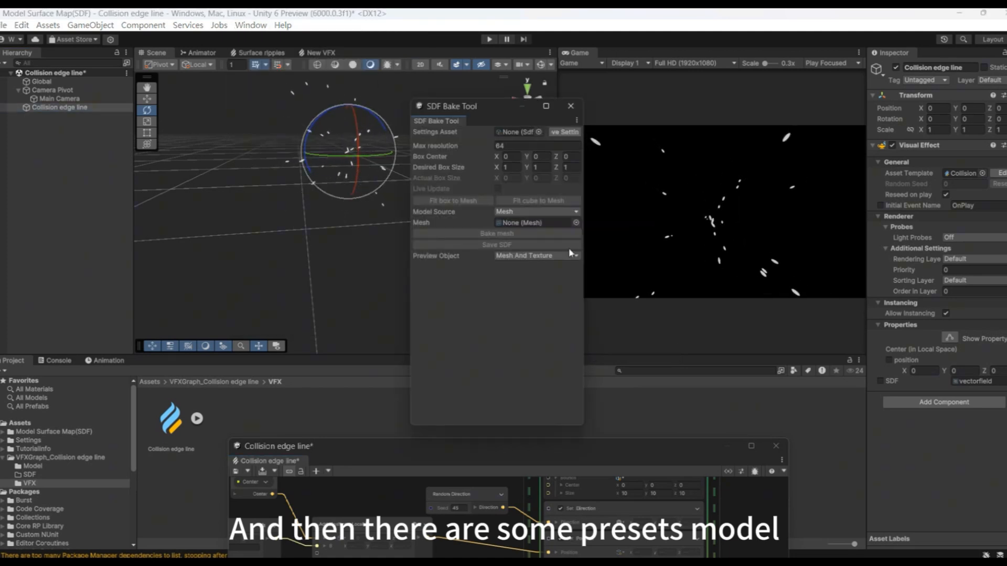
Choose the preset Sphere mesh as the source model and bake it into an SDF
{"action": "left_click", "coordinate": [576, 222]}
{"action": "double_click", "coordinate": [852, 171]}
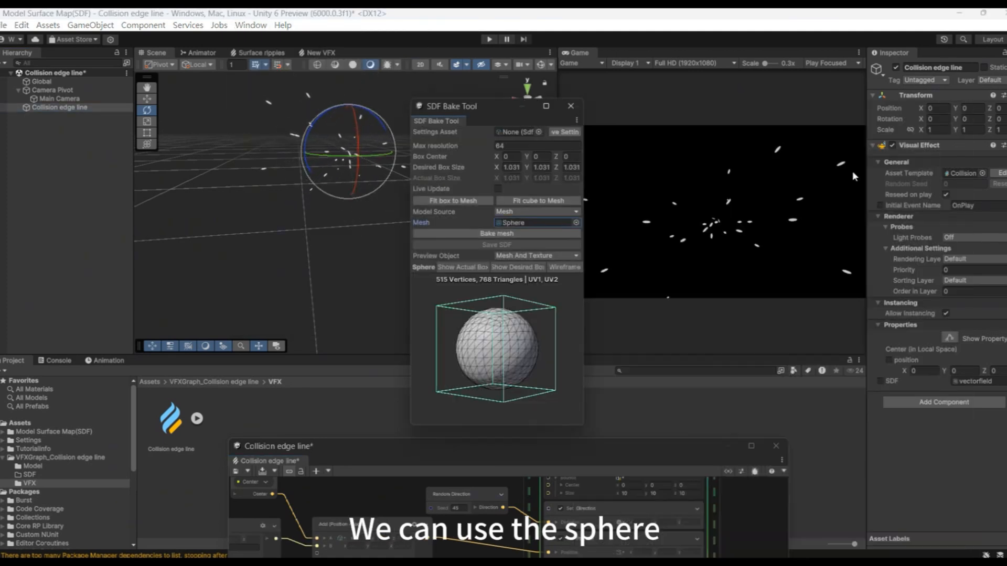
{"action": "left_click", "coordinate": [517, 234]}
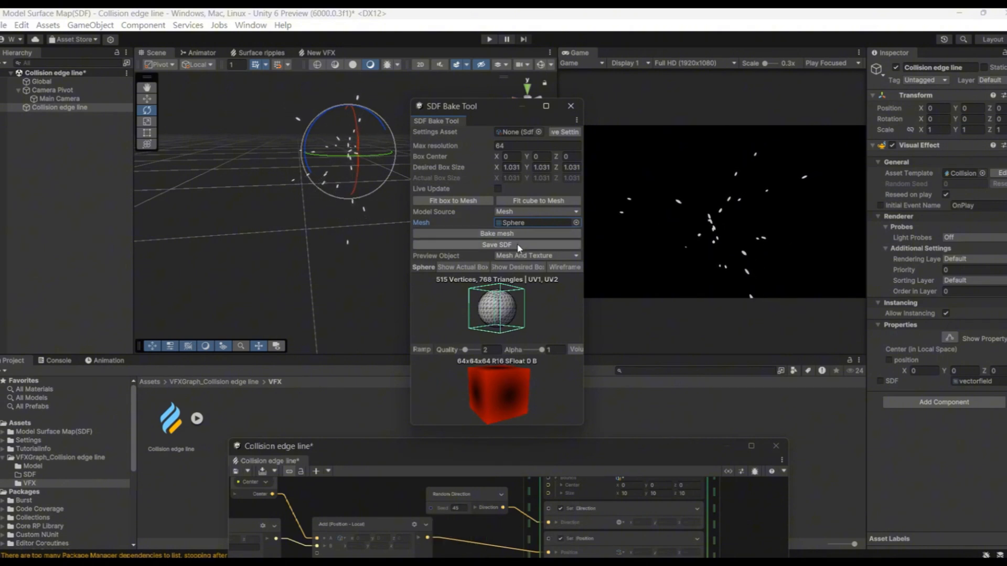
Save the baked SDF as Ball in the SDF folder of VFXGraph_Collision edge line and close the bake tool
{"action": "left_click", "coordinate": [497, 245]}
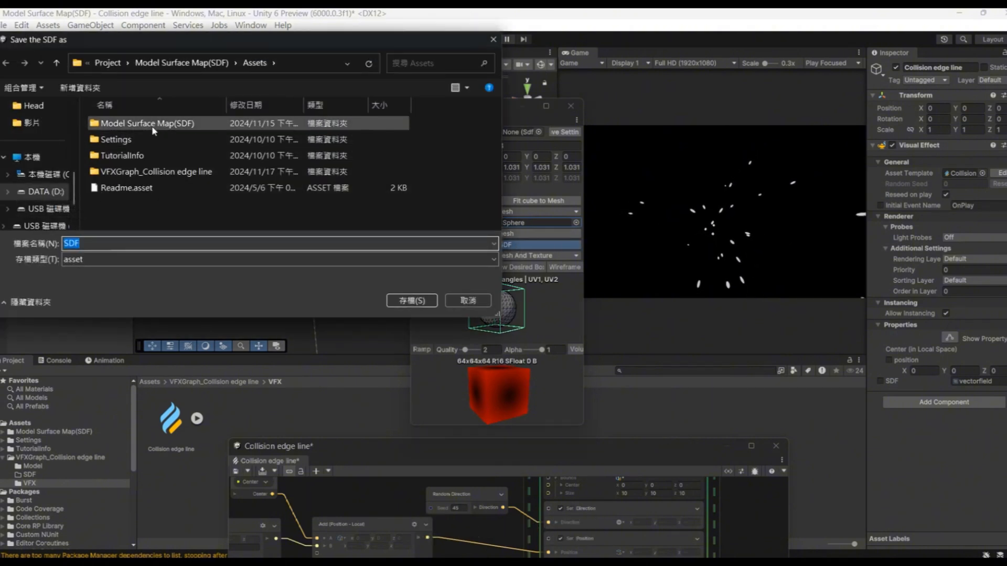
{"action": "double_click", "coordinate": [152, 171]}
{"action": "double_click", "coordinate": [149, 140]}
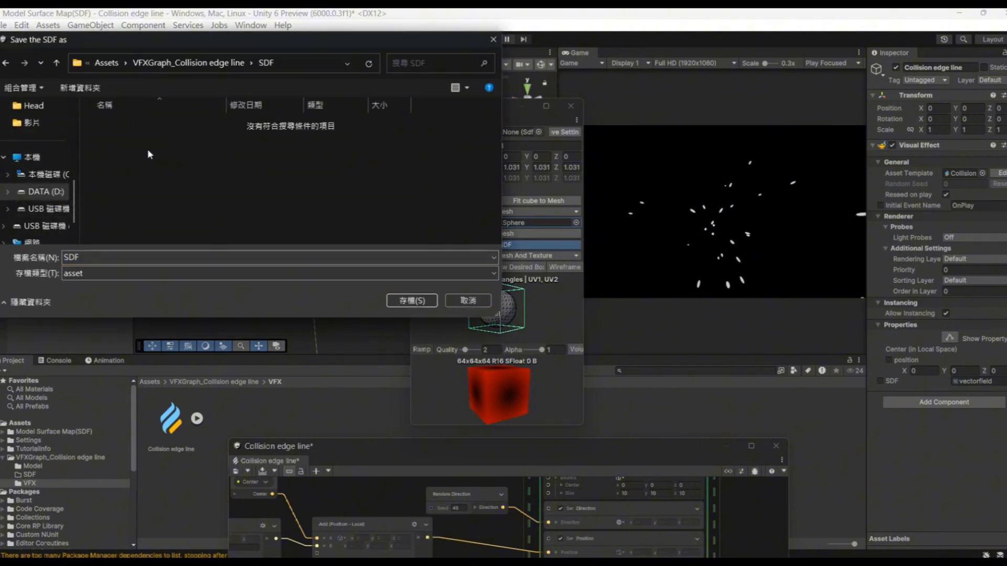
{"action": "left_click", "coordinate": [135, 258]}
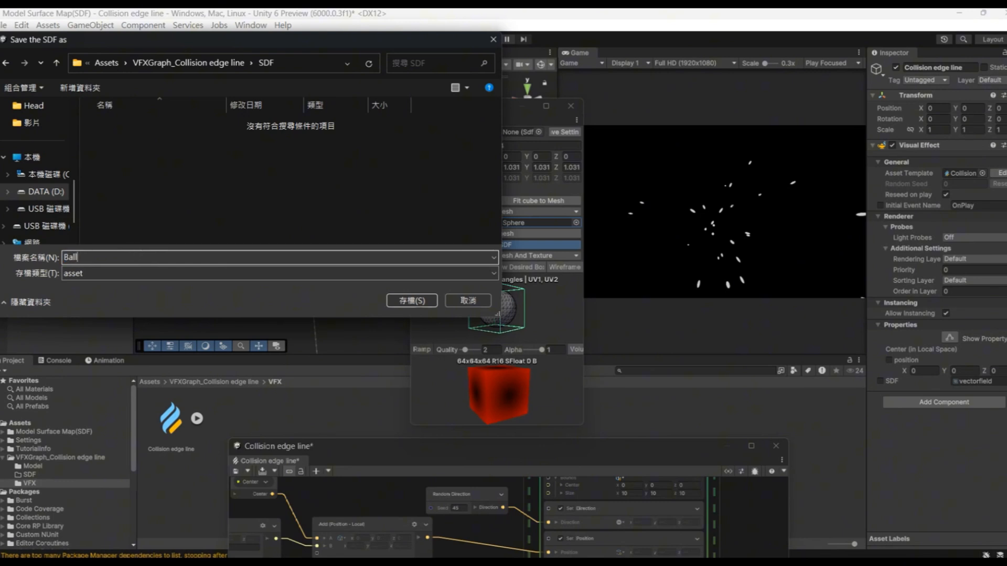
{"action": "key", "text": "Return"}
{"action": "left_click", "coordinate": [571, 105]}
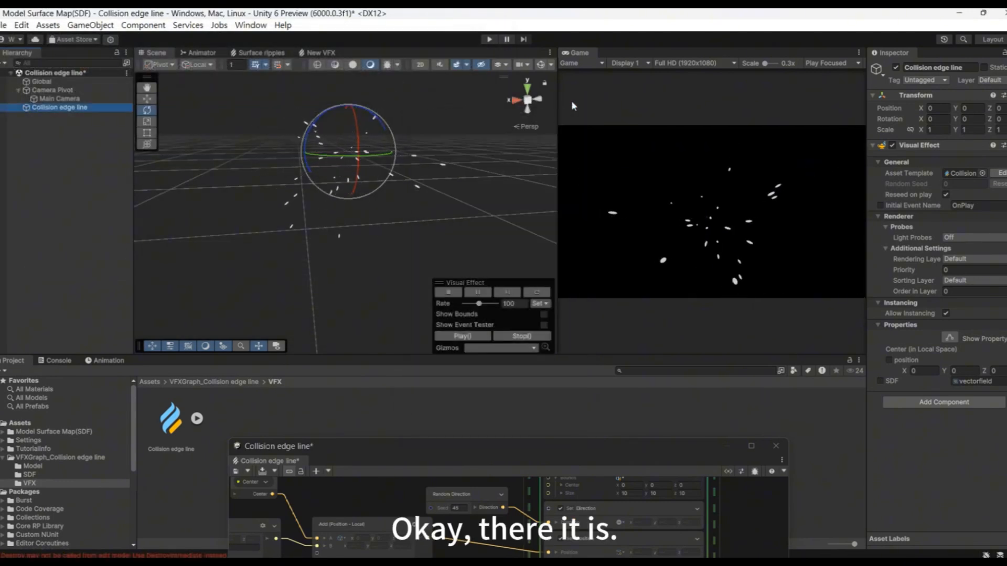
Assign the Ball asset from the project's SDF folder to the SDF property of the Collision edge line effect
{"action": "left_click", "coordinate": [42, 473]}
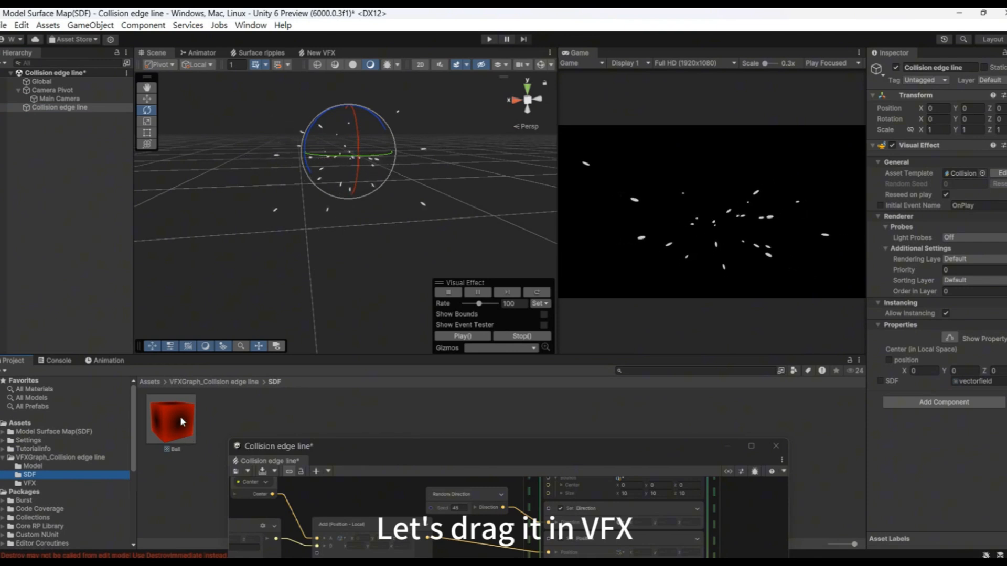
{"action": "left_click_drag", "start_coordinate": [181, 421], "coordinate": [966, 381]}
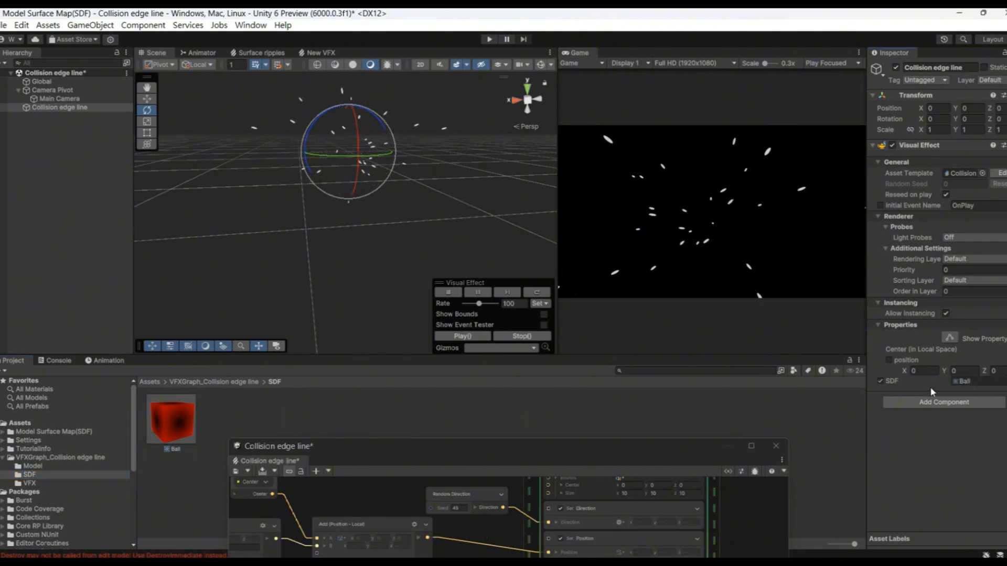
{"action": "middle_click_drag", "start_coordinate": [452, 144], "coordinate": [461, 220]}
{"action": "scroll", "coordinate": [461, 220], "scroll_direction": "up", "scroll_amount": 5}
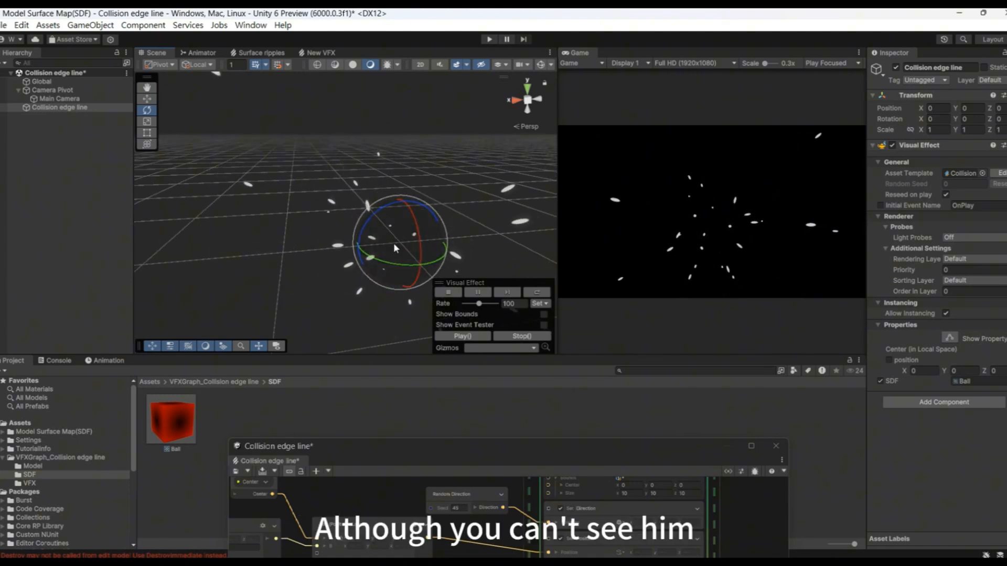
Set Bounce to 0 and Lifetime Loss to 1 on the Collision Shape block in Update Particle
{"action": "left_click_drag", "start_coordinate": [497, 444], "coordinate": [270, 93]}
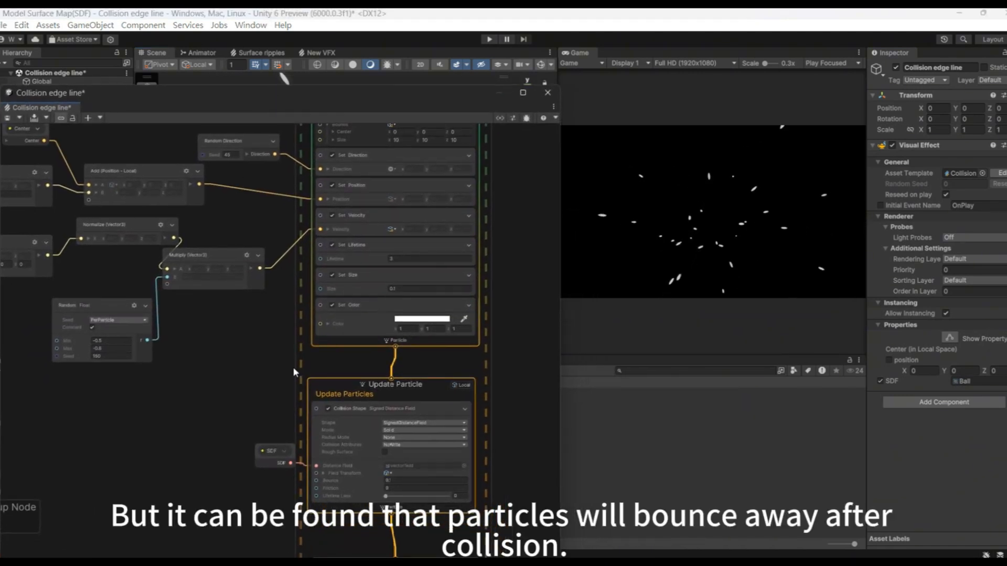
{"action": "middle_click_drag", "start_coordinate": [293, 367], "coordinate": [247, 209]}
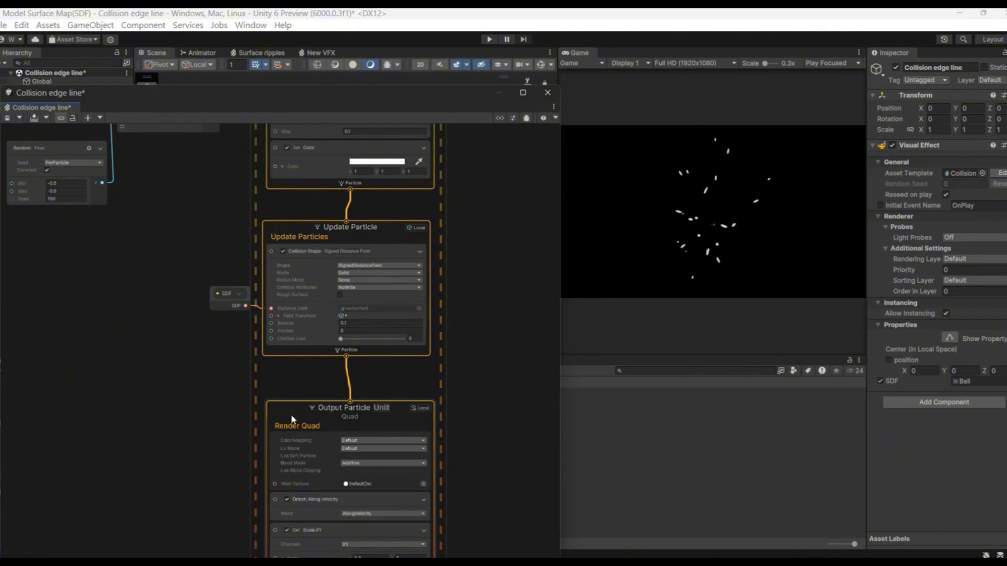
{"action": "scroll", "coordinate": [361, 321], "scroll_direction": "up", "scroll_amount": 2}
{"action": "left_click", "coordinate": [356, 321]}
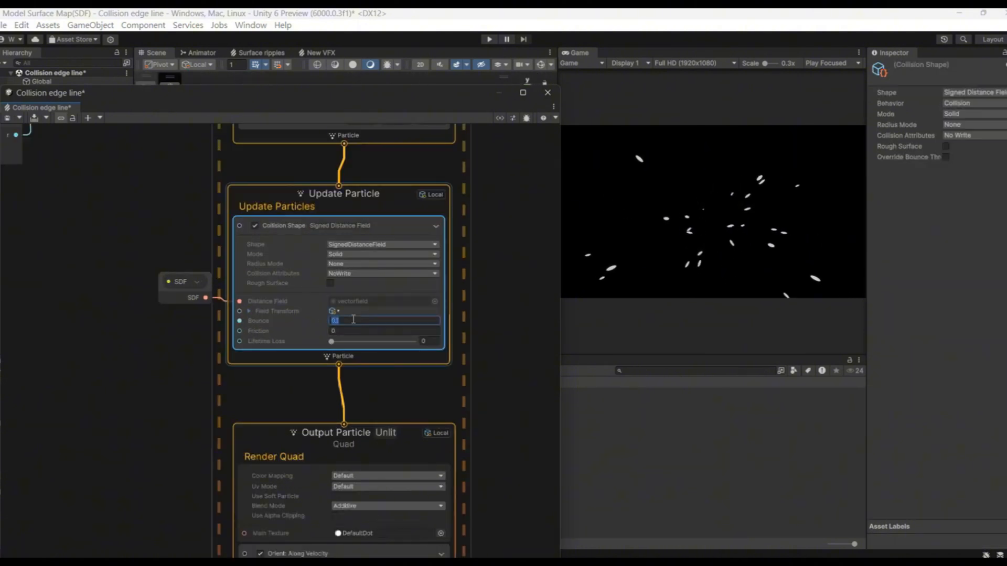
{"action": "type", "text": "0"}
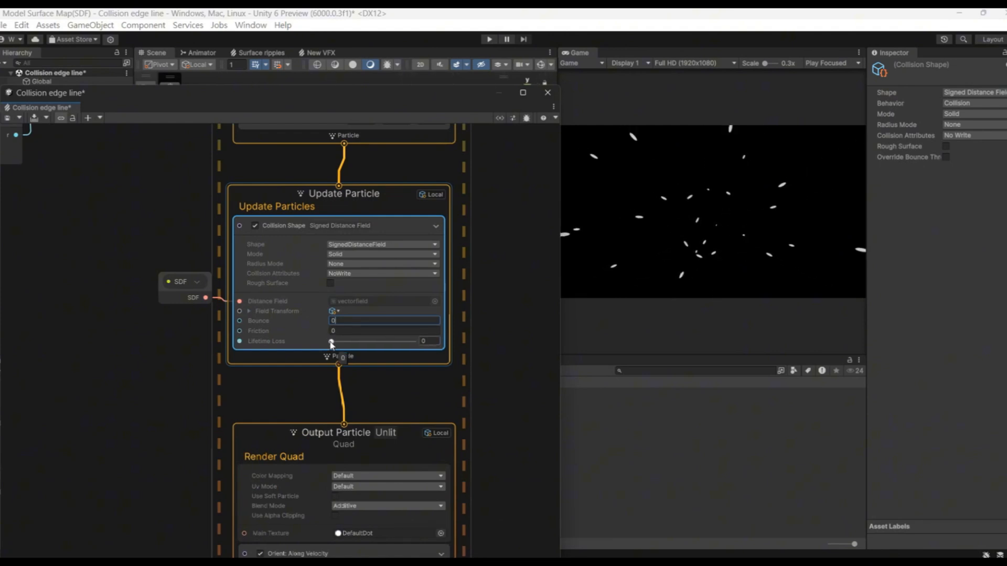
{"action": "left_click_drag", "start_coordinate": [331, 342], "coordinate": [413, 342]}
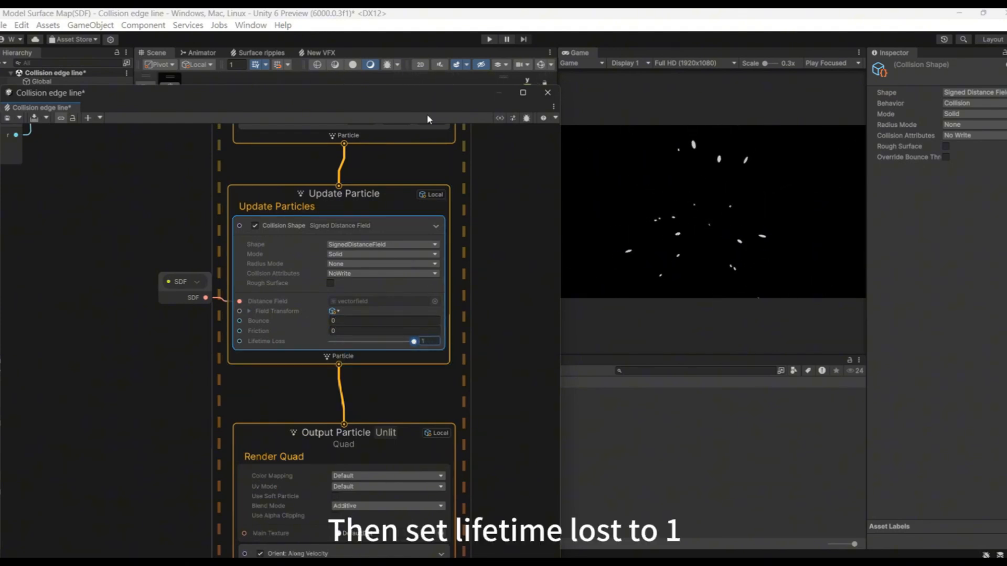
{"action": "left_click_drag", "start_coordinate": [428, 94], "coordinate": [433, 306]}
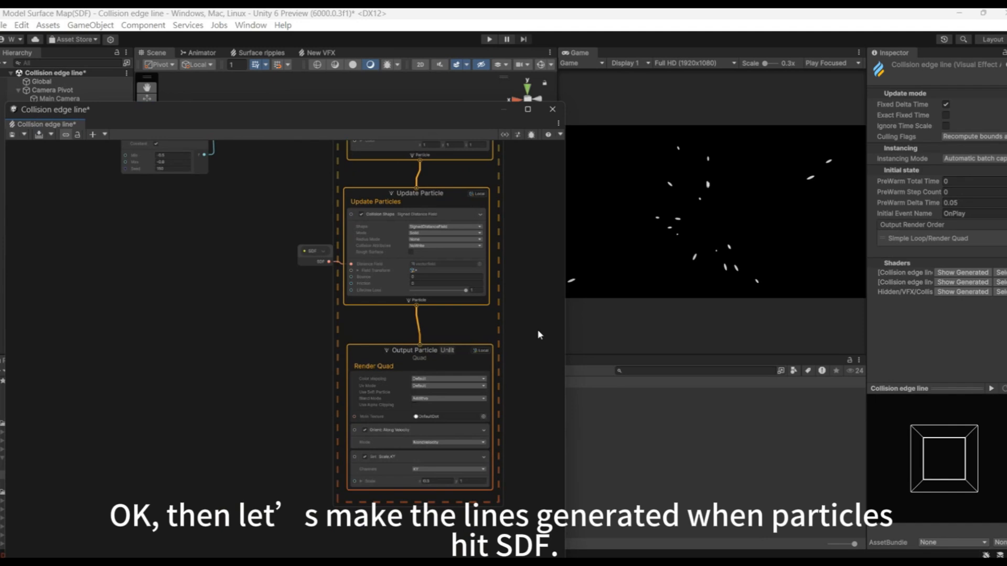
Add a Trigger Event On Die block to the Update Particle context and set its Count to 30
{"action": "scroll", "coordinate": [537, 335], "scroll_direction": "up", "scroll_amount": 3}
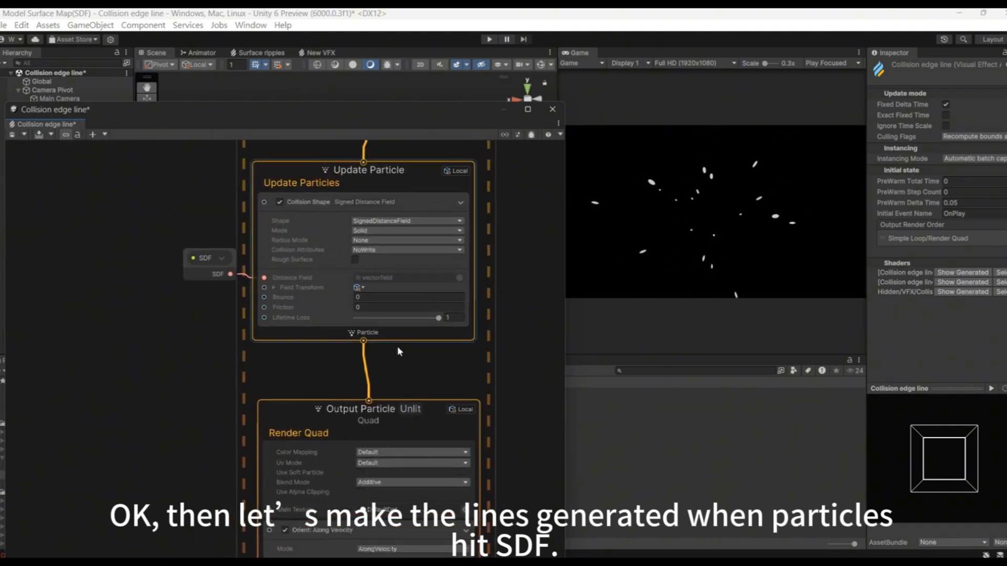
{"action": "right_click", "coordinate": [401, 340]}
{"action": "left_click", "coordinate": [421, 344]}
{"action": "type", "text": "trigg"}
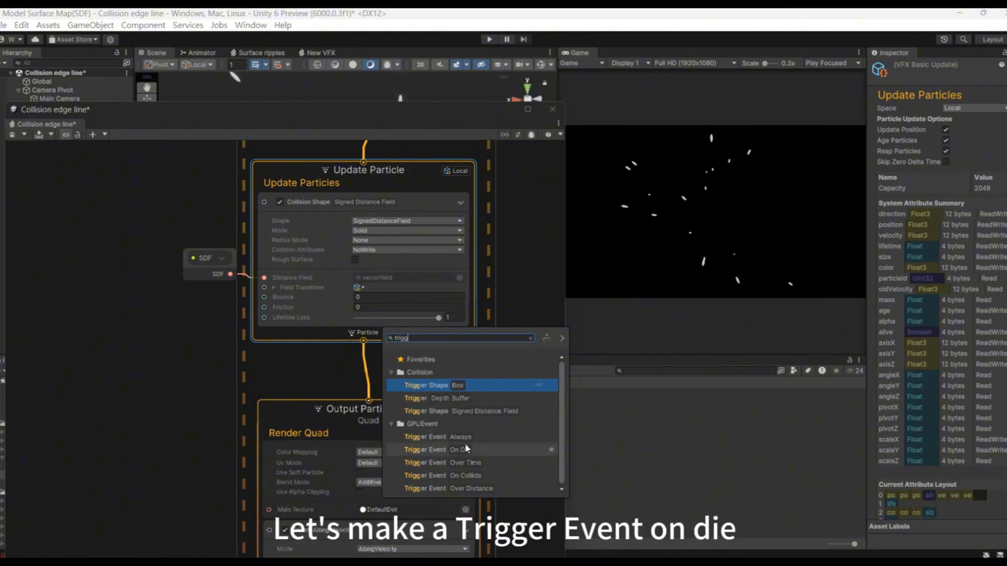
{"action": "double_click", "coordinate": [499, 452]}
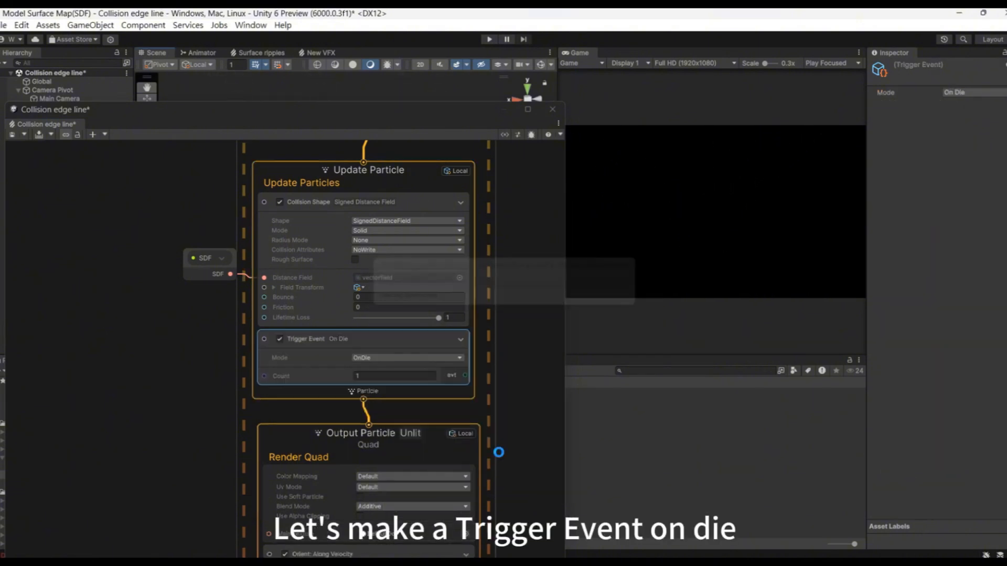
{"action": "left_click", "coordinate": [381, 374]}
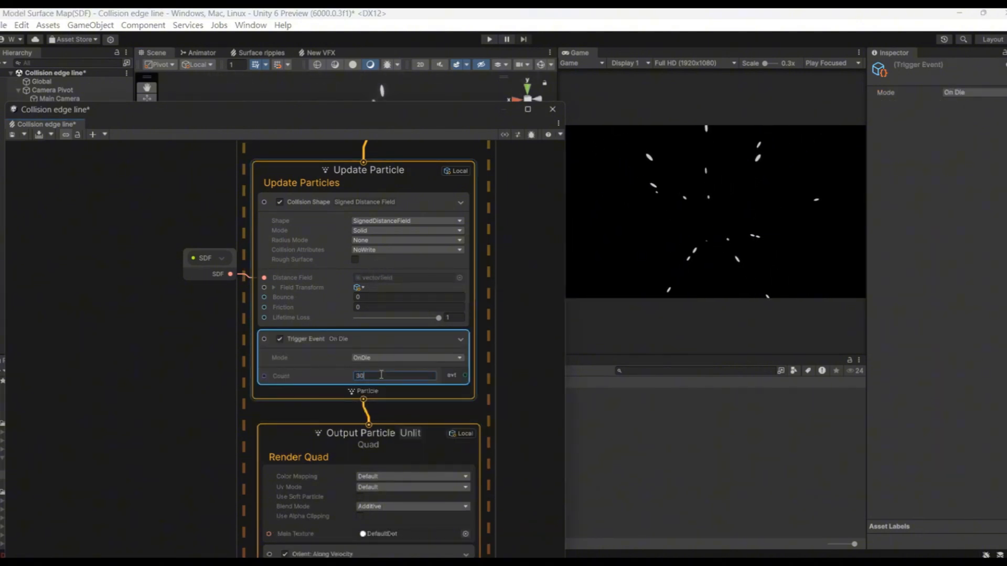
{"action": "type", "text": "30"}
Create a GPU Event context connected to the event output of the Trigger Event On Die block
{"action": "left_click_drag", "start_coordinate": [464, 375], "coordinate": [406, 240]}
{"action": "type", "text": "gpu"}
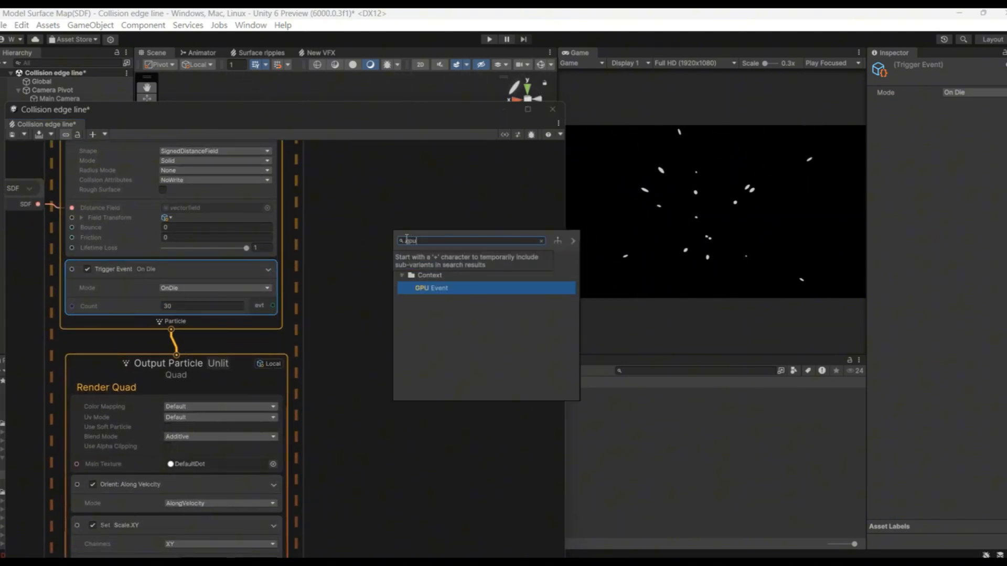
{"action": "double_click", "coordinate": [425, 290]}
{"action": "middle_click_drag", "start_coordinate": [475, 324], "coordinate": [332, 304]}
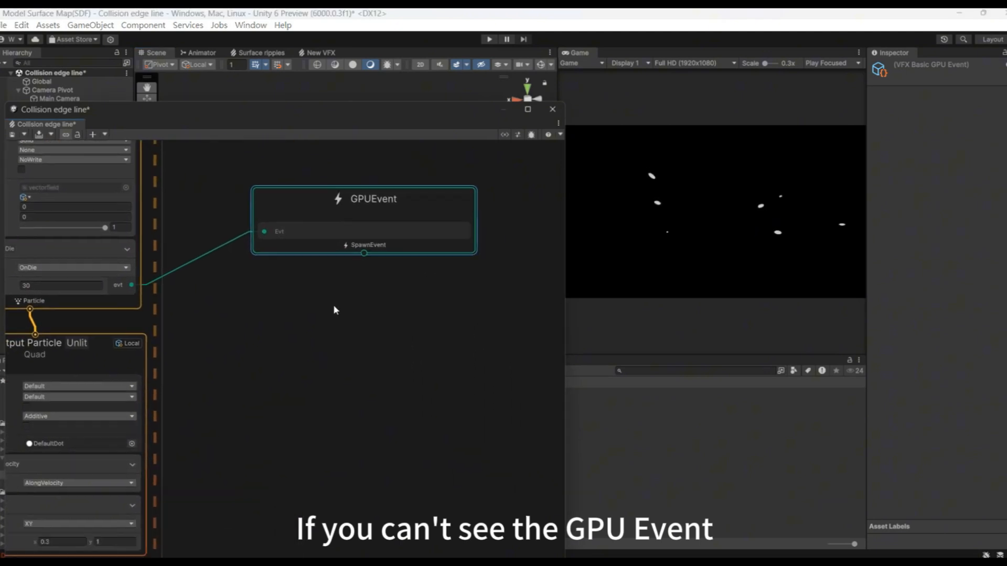
Add an Initialize Particle context linked to the GPUEvent's SpawnEvent output and place it just below the GPUEvent
{"action": "left_click_drag", "start_coordinate": [376, 194], "coordinate": [476, 194]}
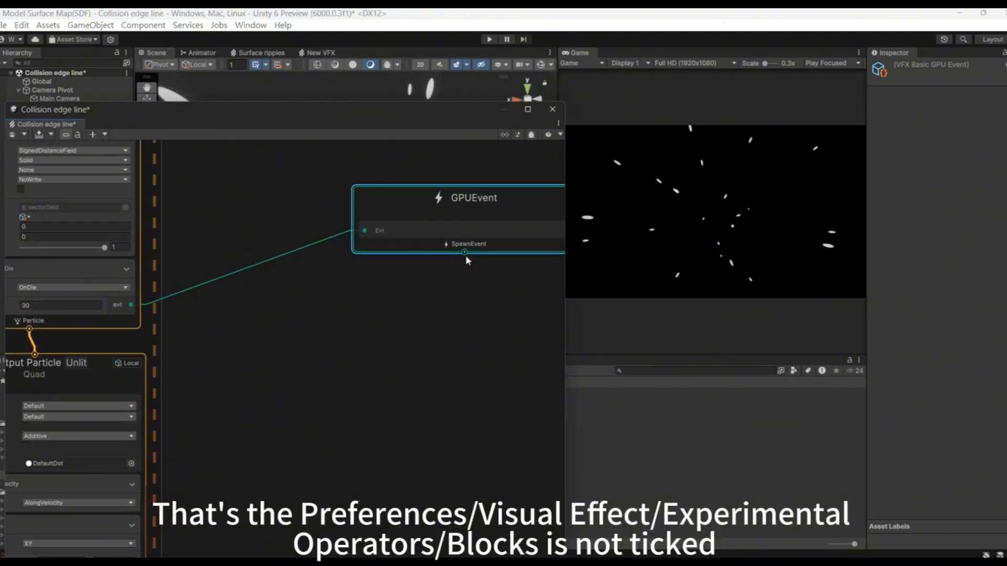
{"action": "left_click_drag", "start_coordinate": [465, 253], "coordinate": [470, 304]}
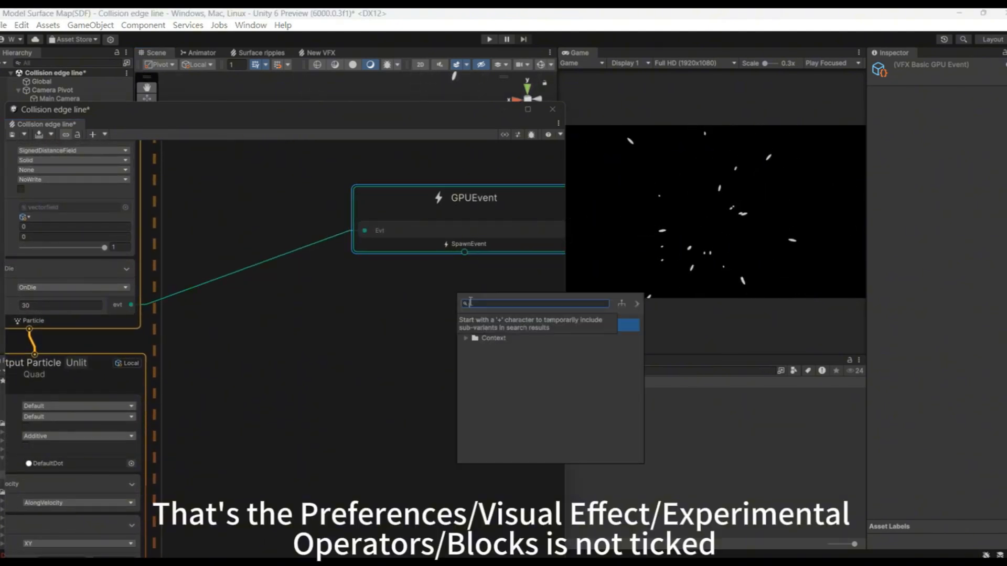
{"action": "type", "text": "in"}
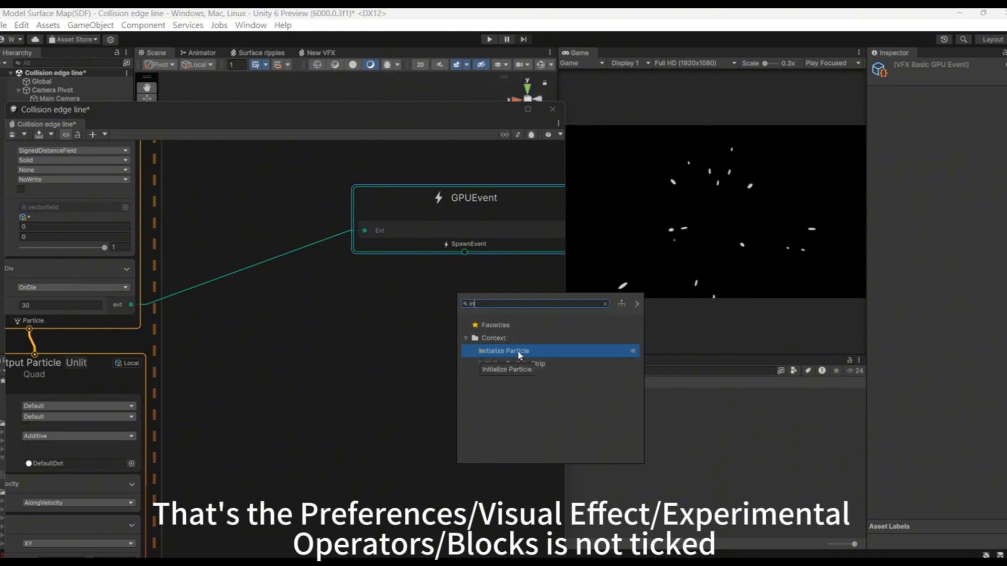
{"action": "left_click", "coordinate": [520, 351]}
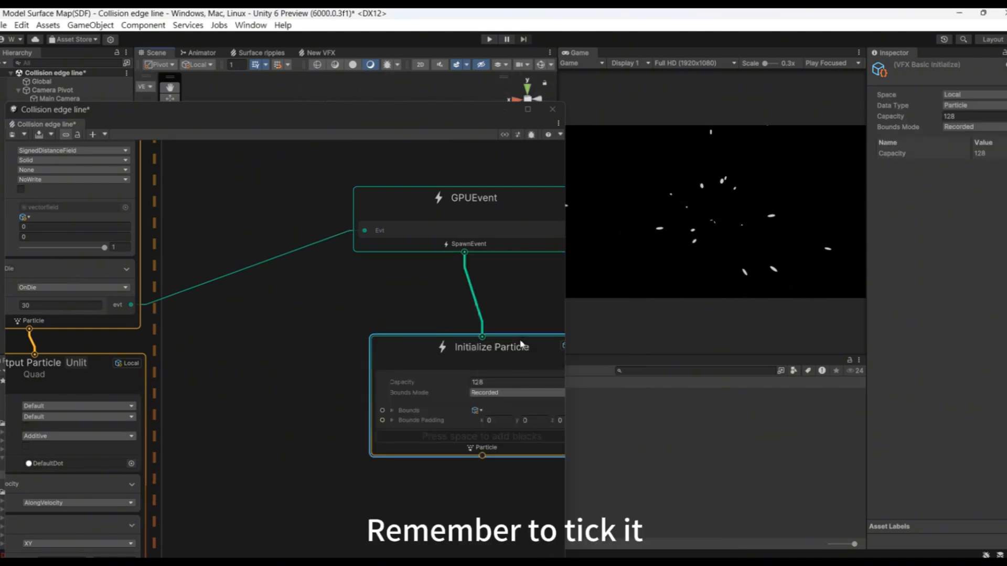
{"action": "left_click_drag", "start_coordinate": [516, 349], "coordinate": [488, 318]}
Set the new Initialize Particle context's Bounds Mode to Manual and its bounds Size to 2, 2, 2
{"action": "left_click", "coordinate": [475, 362]}
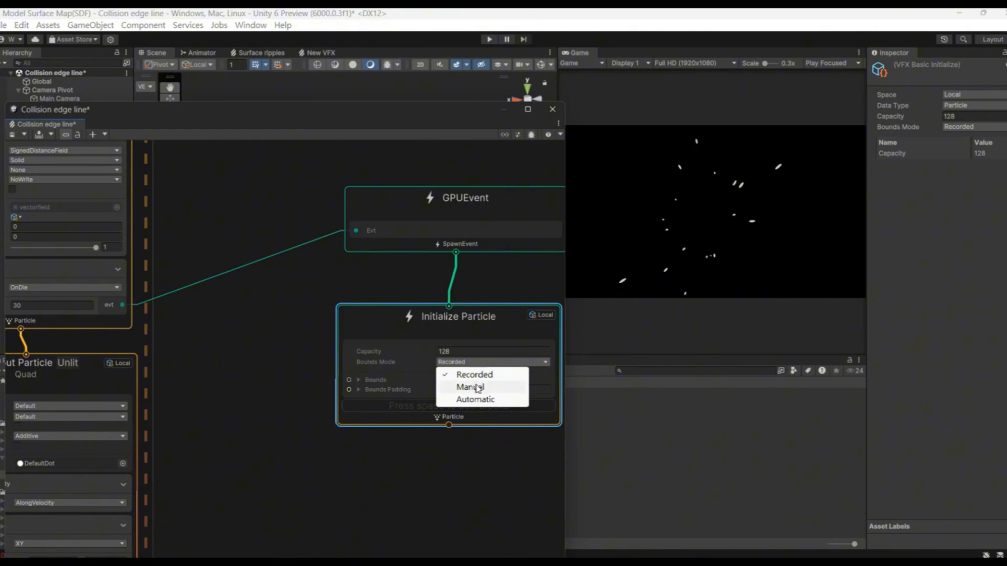
{"action": "left_click", "coordinate": [477, 387]}
{"action": "left_click", "coordinate": [359, 380]}
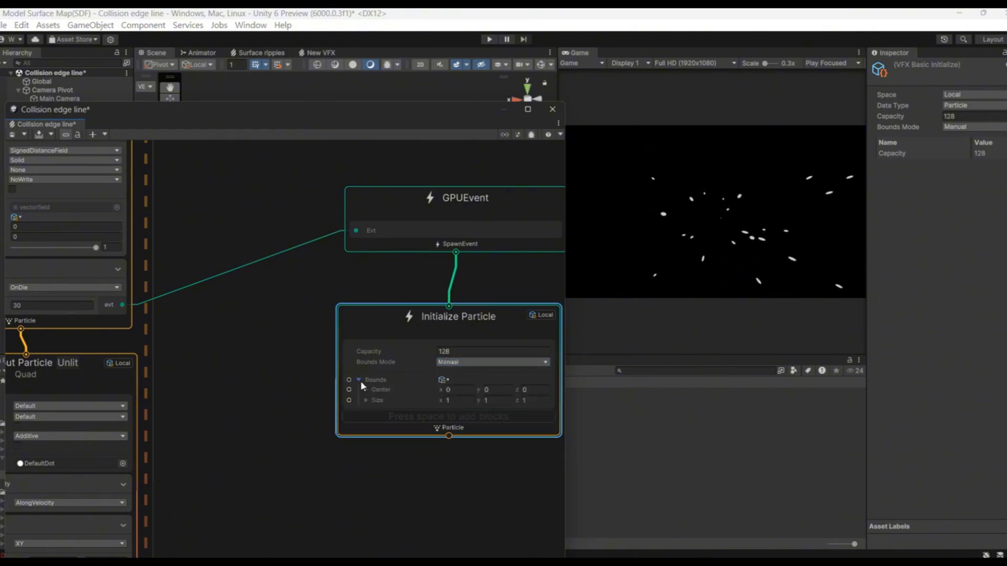
{"action": "left_click", "coordinate": [470, 401]}
{"action": "type", "text": "2"}
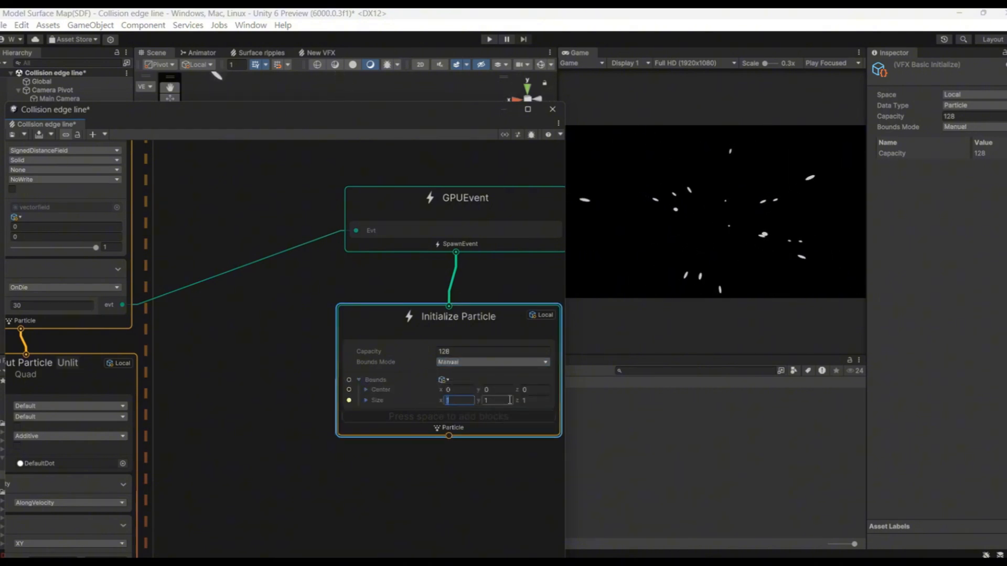
{"action": "left_click", "coordinate": [507, 401]}
{"action": "type", "text": "2"}
{"action": "left_click", "coordinate": [539, 400]}
{"action": "type", "text": "2"}
Add a Set Position block to the new Initialize Particle context and set its Source to Source
{"action": "middle_click_drag", "start_coordinate": [290, 409], "coordinate": [275, 384]}
{"action": "right_click", "coordinate": [473, 394]}
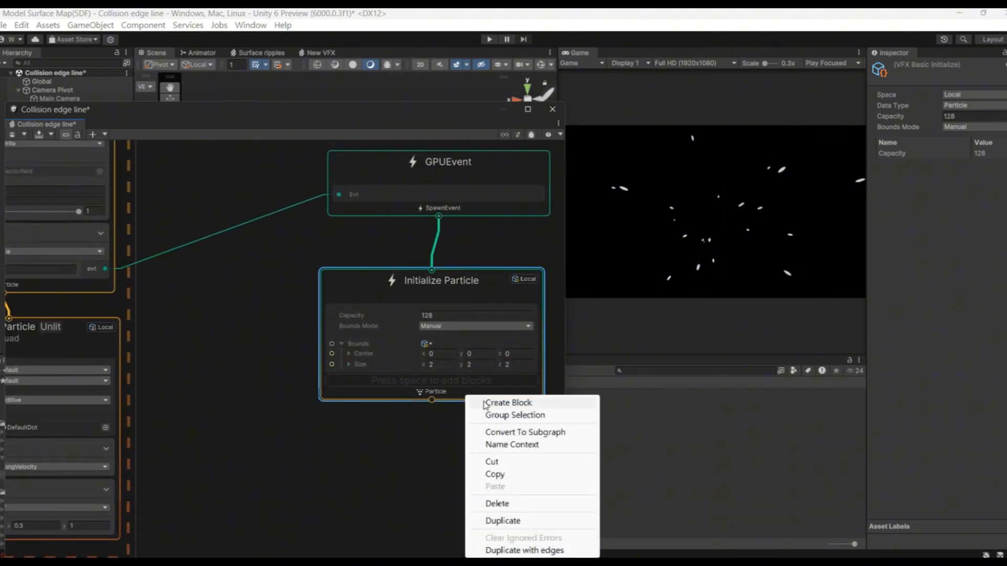
{"action": "left_click", "coordinate": [485, 402]}
{"action": "type", "text": "set positio"}
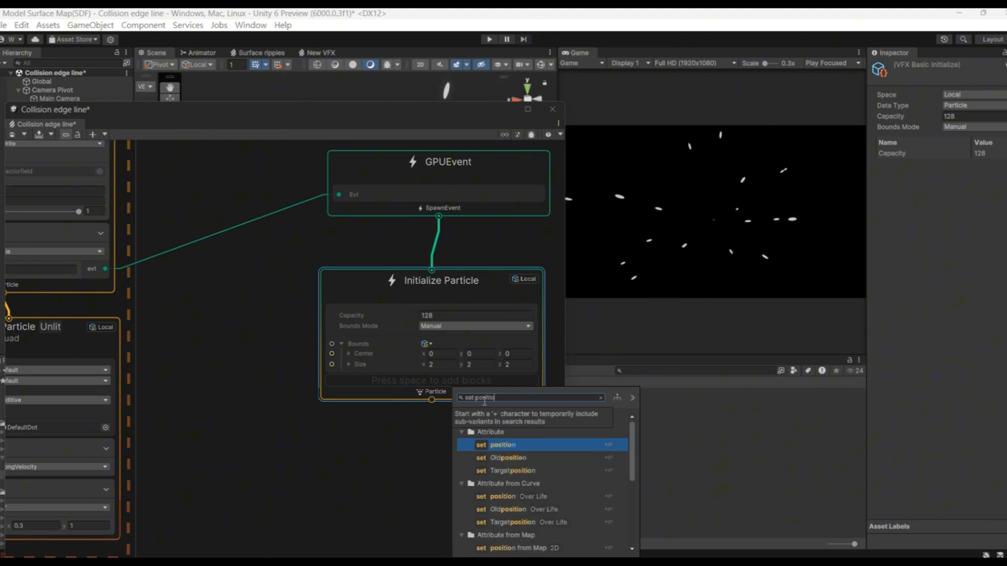
{"action": "key", "text": "Return"}
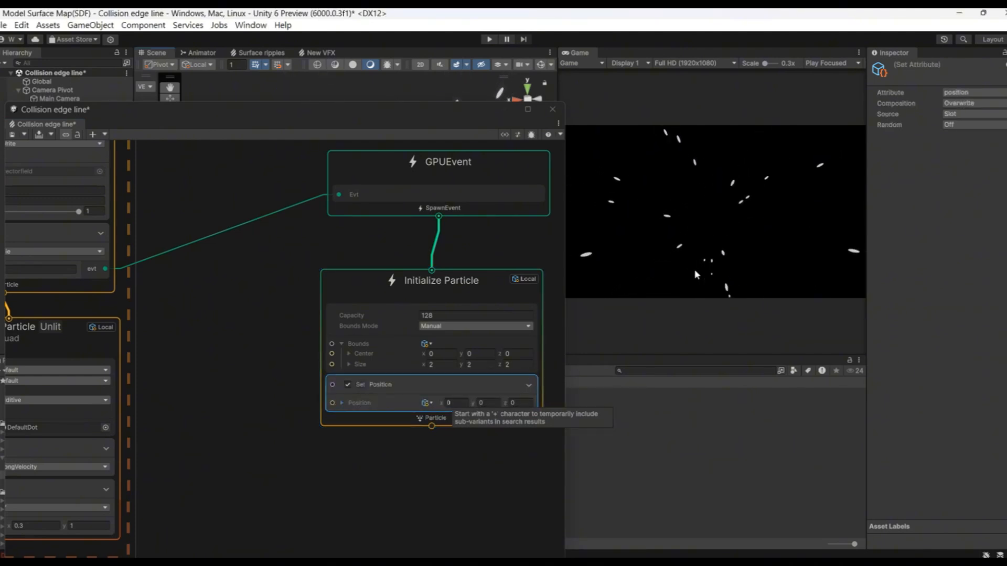
{"action": "left_click", "coordinate": [950, 116]}
{"action": "left_click", "coordinate": [956, 141]}
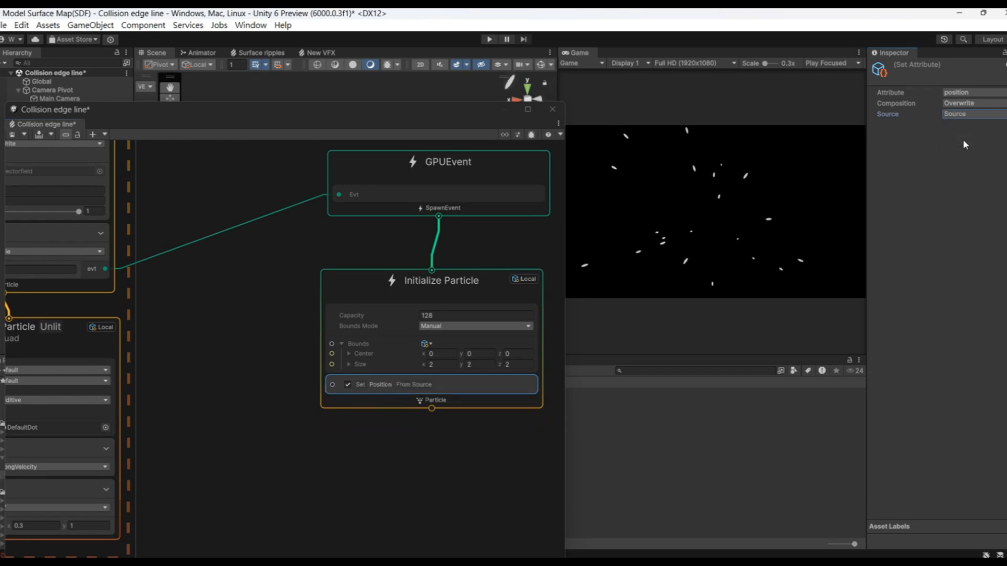
Add a Set Color block to the same Initialize Particle context with its Source set to Source
{"action": "right_click", "coordinate": [457, 405]}
{"action": "left_click", "coordinate": [508, 248]}
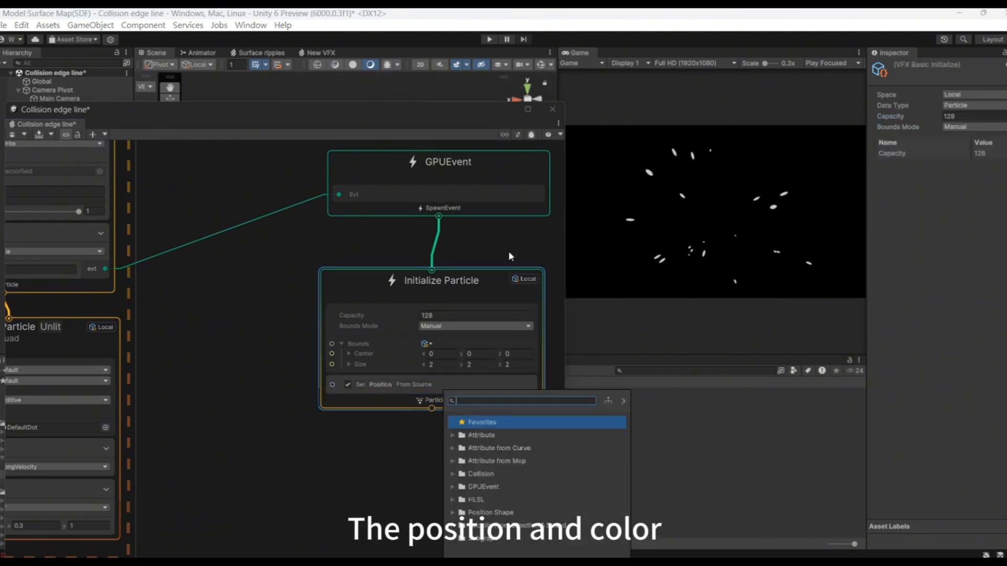
{"action": "type", "text": "color"}
{"action": "key", "text": "Return"}
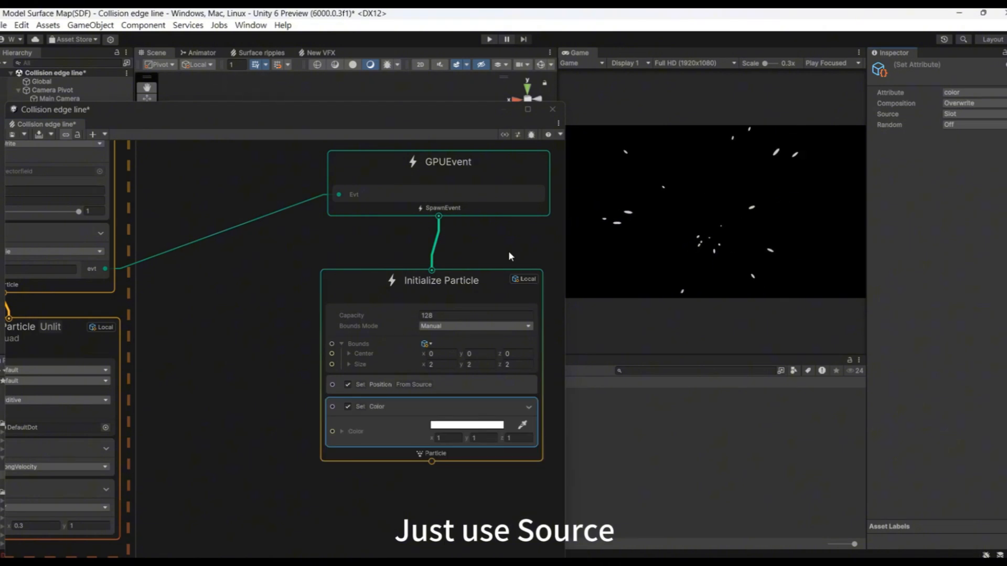
{"action": "left_click", "coordinate": [972, 115]}
{"action": "left_click", "coordinate": [973, 139]}
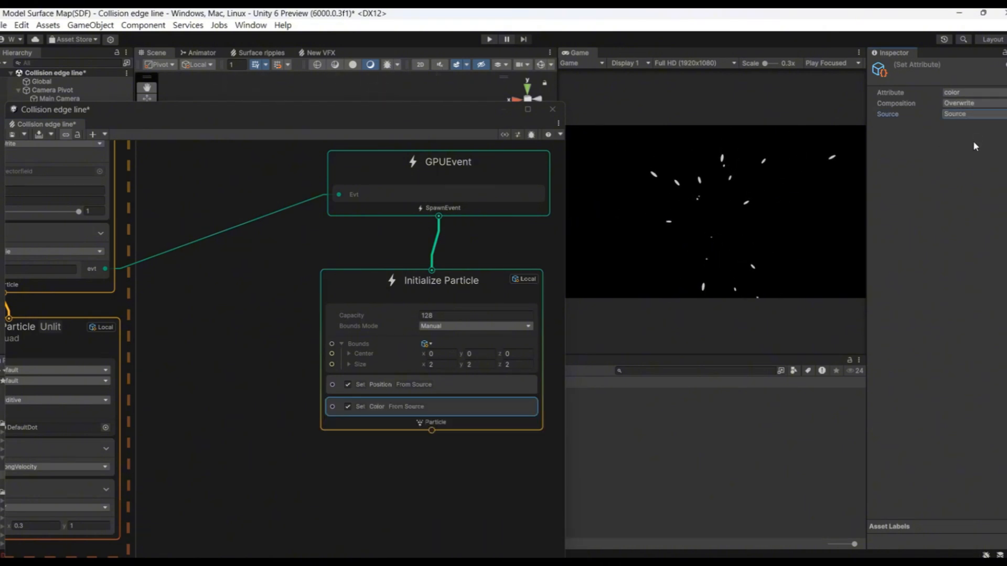
Add a Set Direction block below Set Color in the Initialize Particle context
{"action": "middle_click_drag", "start_coordinate": [237, 521], "coordinate": [249, 465]}
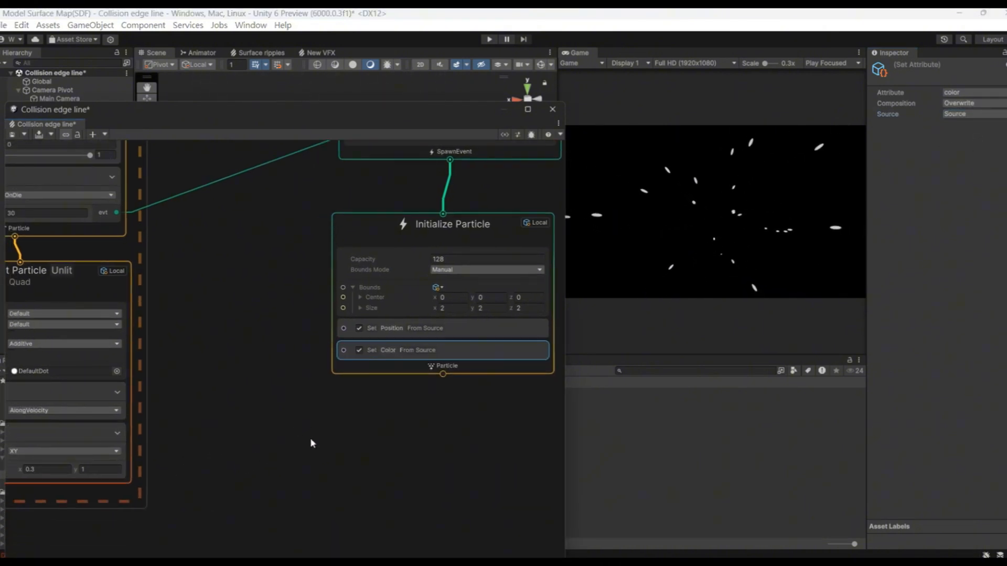
{"action": "right_click", "coordinate": [468, 372]}
{"action": "left_click", "coordinate": [475, 375]}
{"action": "type", "text": "s"}
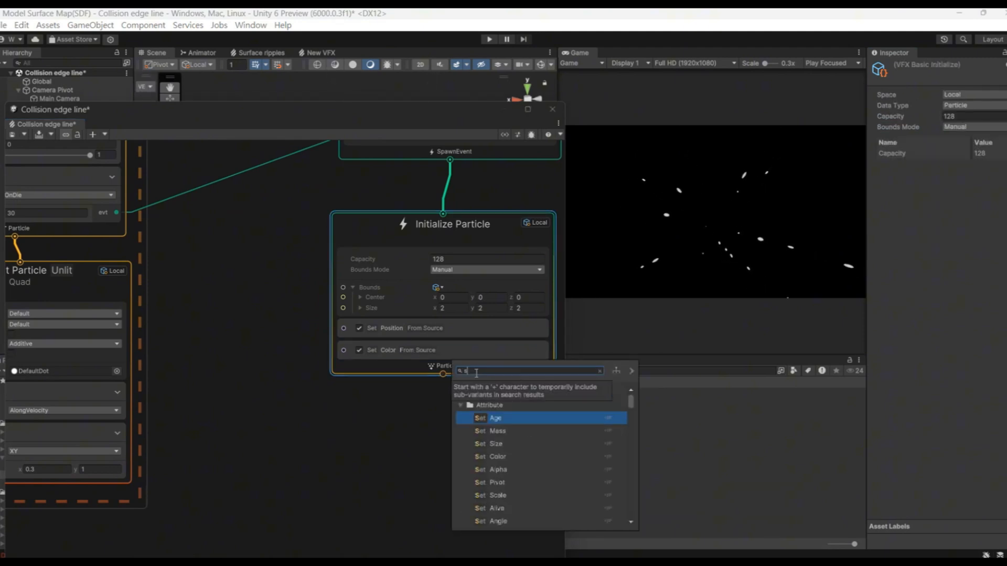
{"action": "type", "text": "et direc"}
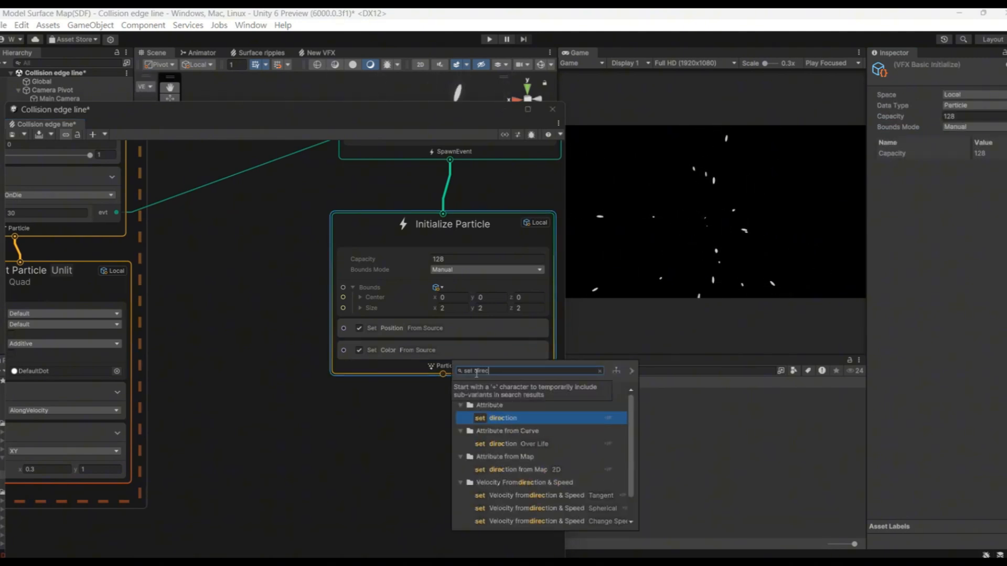
{"action": "key", "text": "Return"}
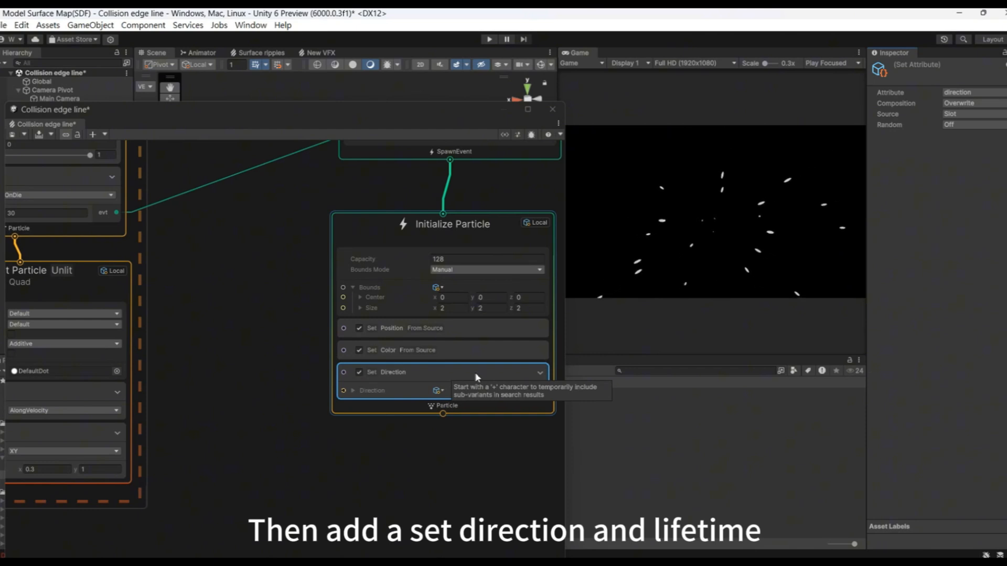
Add a Set Lifetime block to the Initialize Particle context under the GPUEvent
{"action": "right_click", "coordinate": [483, 250]}
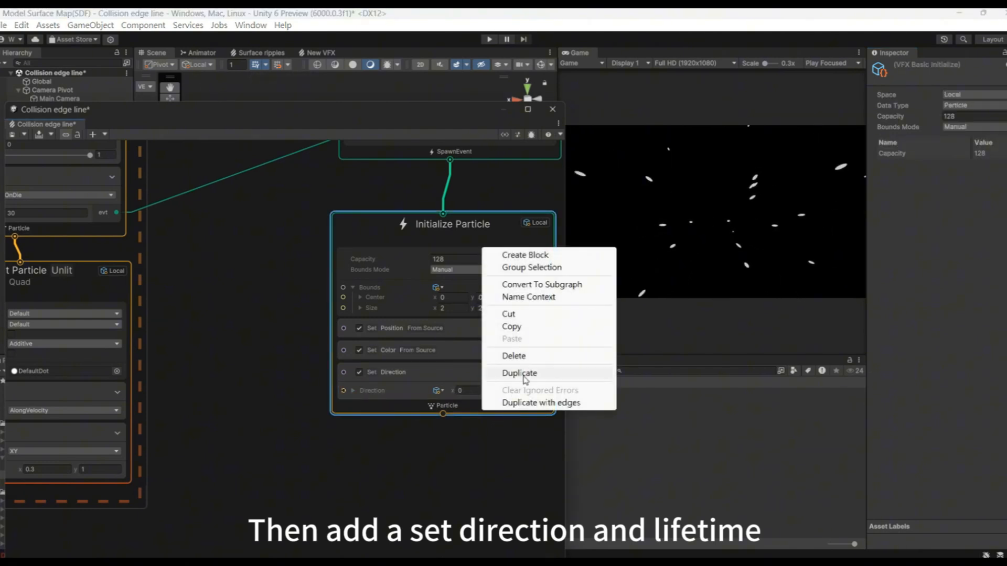
{"action": "left_click", "coordinate": [538, 259]}
{"action": "type", "text": "set life"}
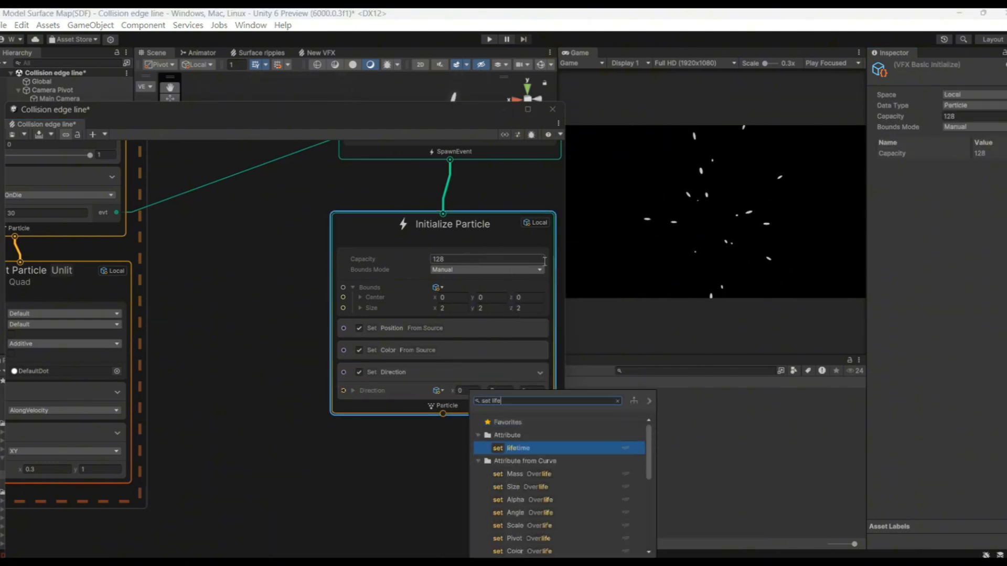
{"action": "key", "text": "Return"}
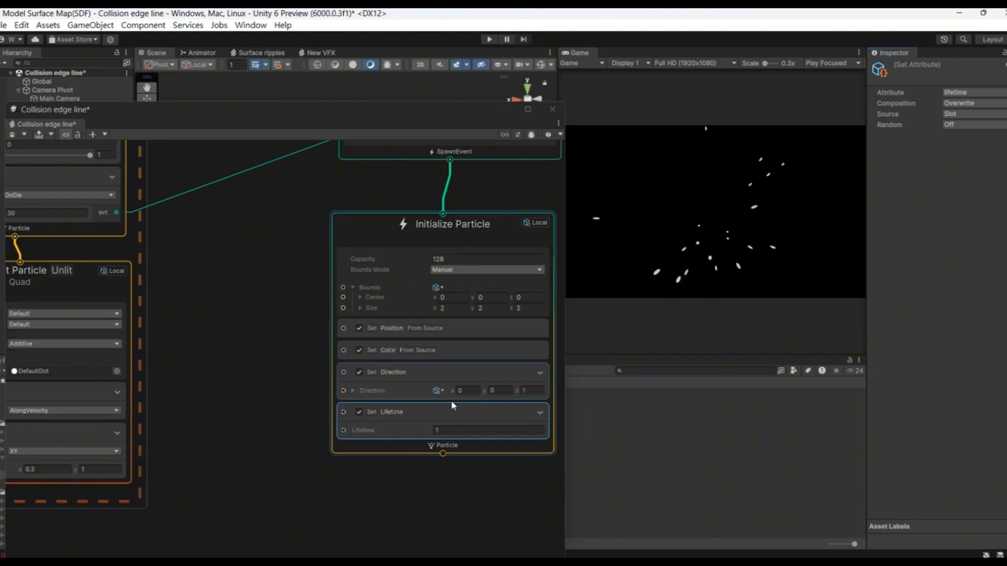
Move the GPUEvent and its Initialize Particle context farther from the first particle system to make room for nodes
{"action": "middle_click_drag", "start_coordinate": [278, 438], "coordinate": [314, 428]}
{"action": "scroll", "coordinate": [321, 422], "scroll_direction": "down", "scroll_amount": 2}
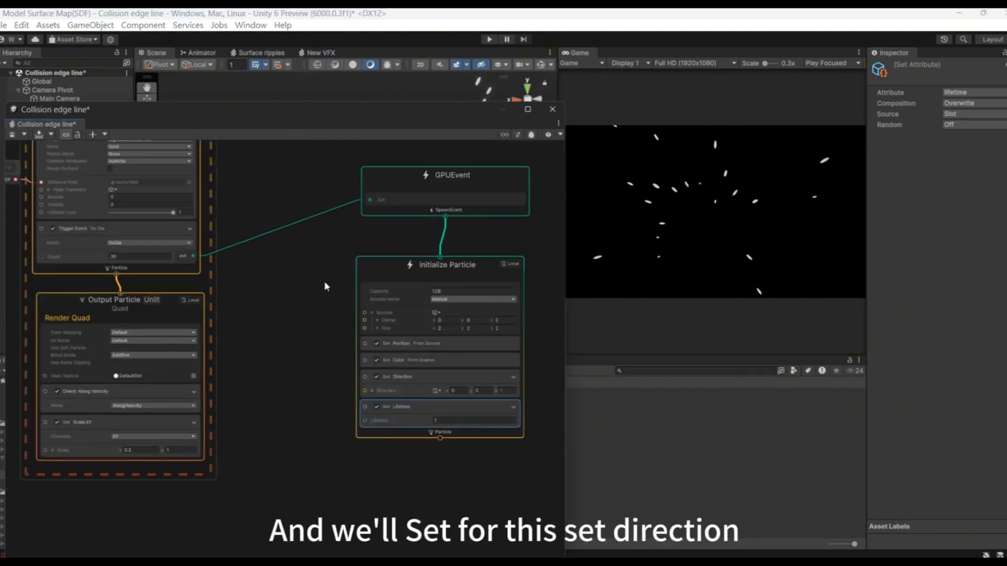
{"action": "left_click_drag", "start_coordinate": [341, 167], "coordinate": [466, 234]}
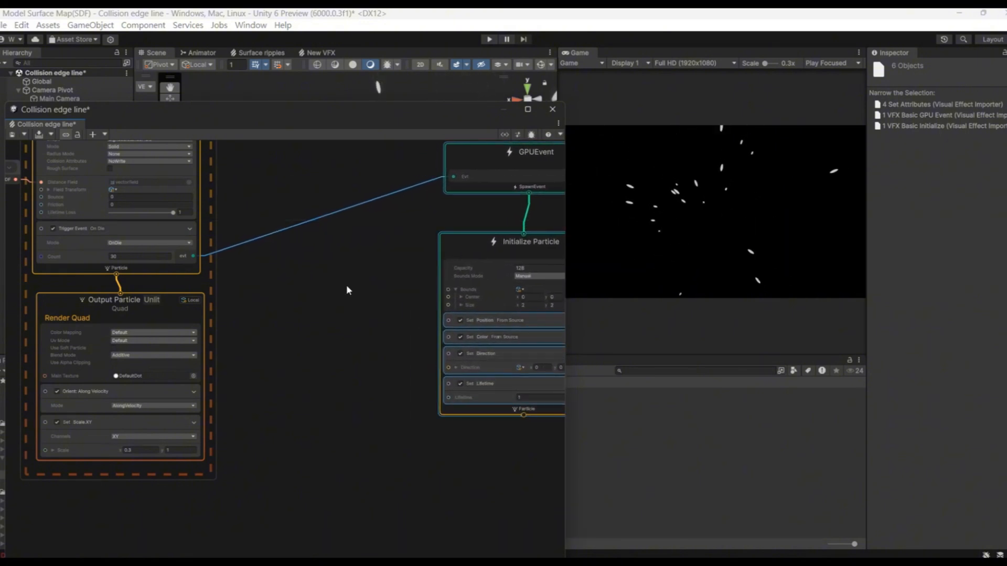
Create a Random Float node in the free space between the first particle system and the Initialize Particle context
{"action": "scroll", "coordinate": [346, 289], "scroll_direction": "up", "scroll_amount": 1}
{"action": "key", "text": "space"}
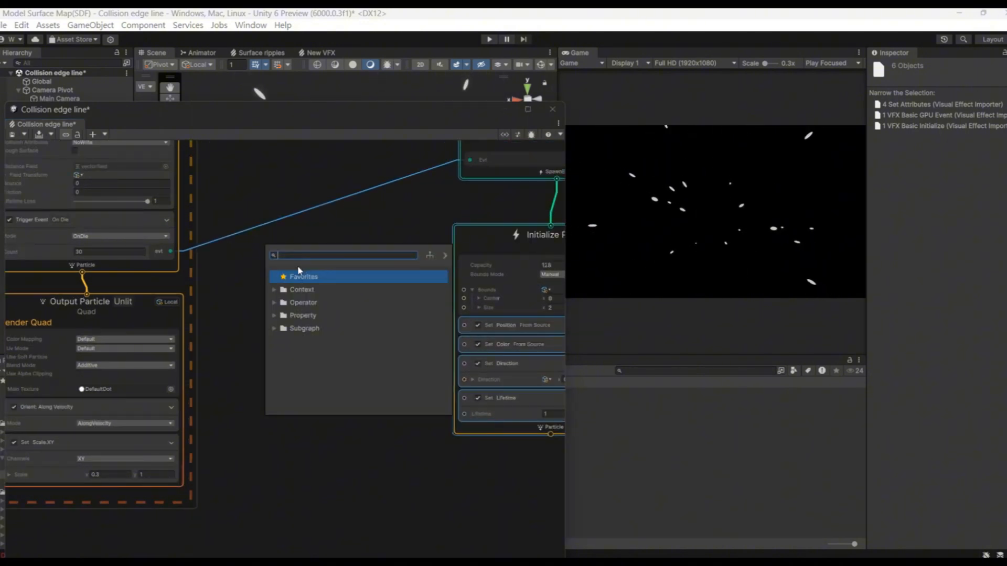
{"action": "type", "text": "random"}
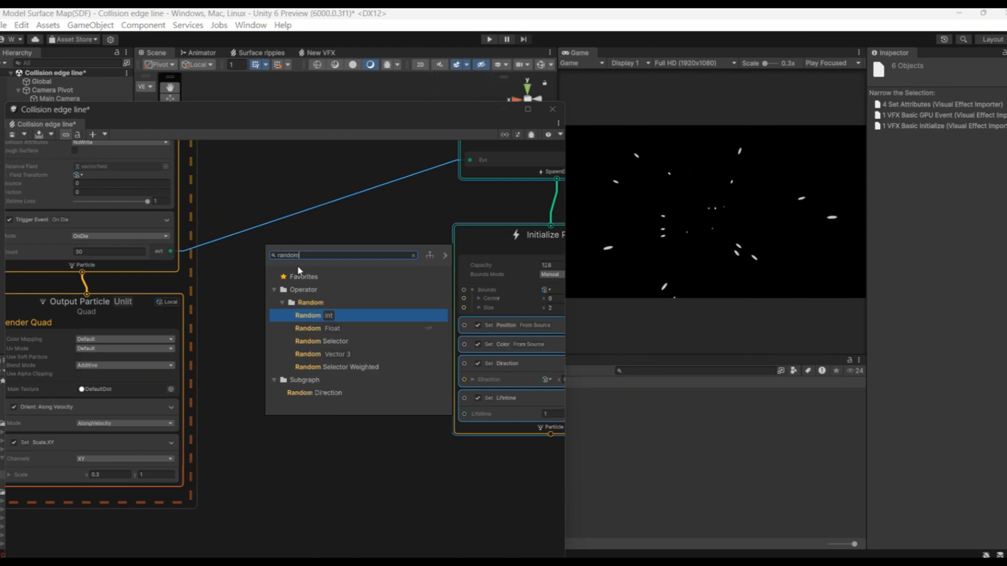
{"action": "key", "text": "Down"}
{"action": "key", "text": "Return"}
{"action": "left_click_drag", "start_coordinate": [313, 284], "coordinate": [261, 260]}
{"action": "left_click", "coordinate": [283, 308]}
Create a Switch node and place it between the Random Float node and the Initialize Particle context
{"action": "right_click", "coordinate": [358, 225]}
{"action": "left_click", "coordinate": [394, 229]}
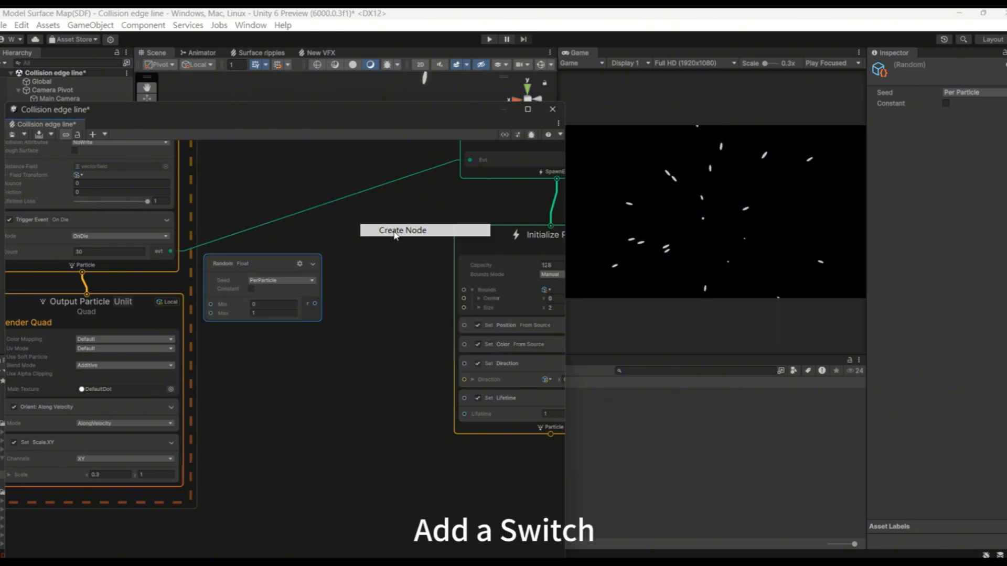
{"action": "type", "text": "swit"}
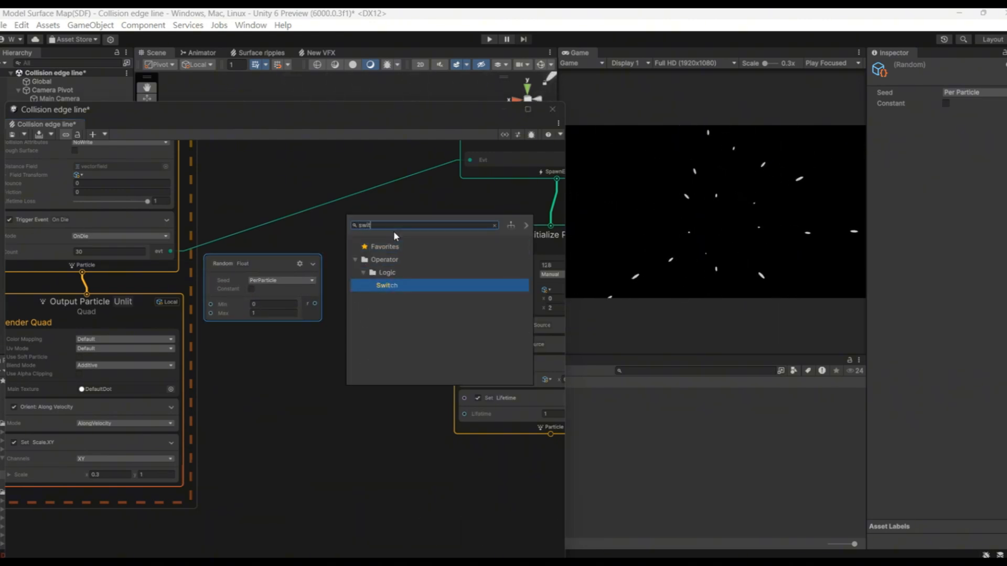
{"action": "key", "text": "Return"}
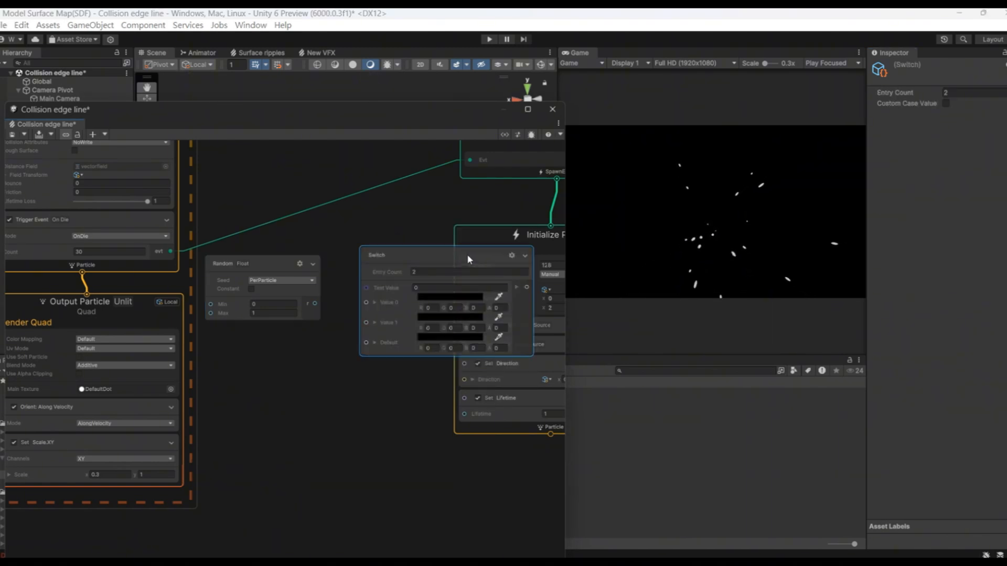
{"action": "left_click_drag", "start_coordinate": [502, 257], "coordinate": [438, 228]}
Change the Switch node's value type to Vector3
{"action": "left_click", "coordinate": [449, 226]}
{"action": "left_click", "coordinate": [396, 288]}
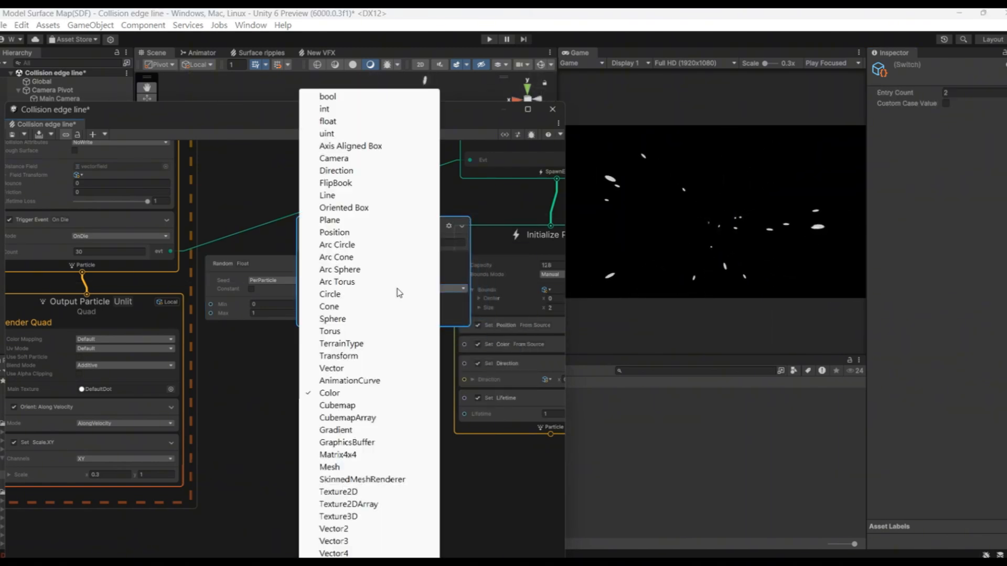
{"action": "left_click", "coordinate": [394, 541]}
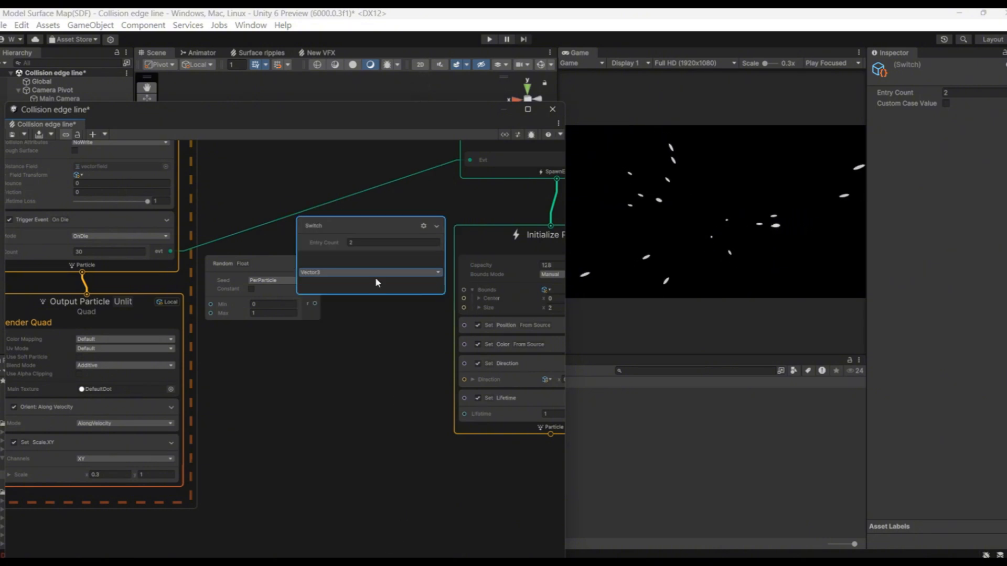
{"action": "left_click", "coordinate": [423, 226]}
Space out the graph by moving the GPUEvent and Initialize Particle contexts farther away and the Switch clear of the Random node
{"action": "scroll", "coordinate": [418, 350], "scroll_direction": "down", "scroll_amount": 2}
{"action": "middle_click_drag", "start_coordinate": [419, 350], "coordinate": [269, 353]}
{"action": "left_click_drag", "start_coordinate": [308, 168], "coordinate": [429, 346]}
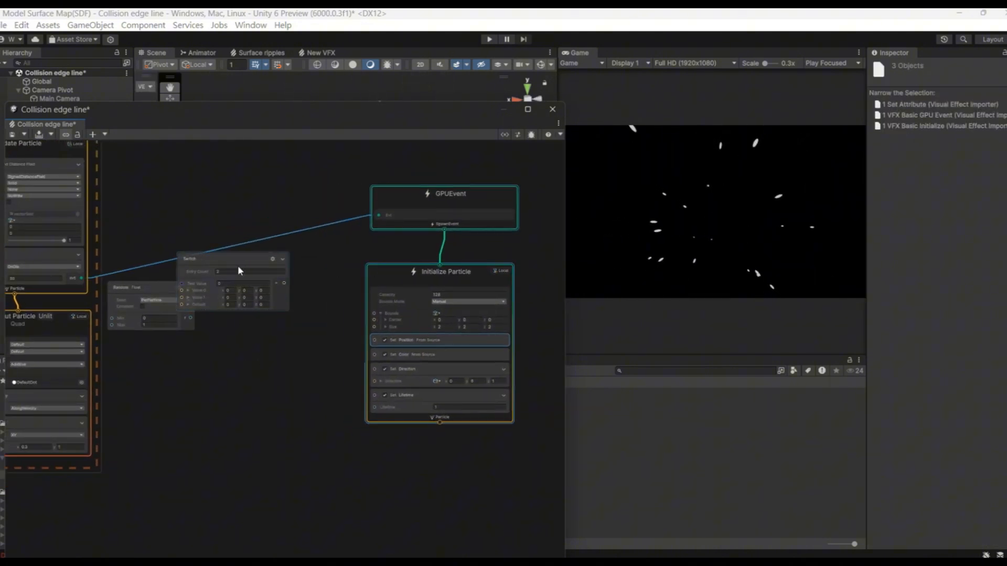
{"action": "left_click_drag", "start_coordinate": [238, 266], "coordinate": [279, 283]}
{"action": "scroll", "coordinate": [190, 331], "scroll_direction": "up", "scroll_amount": 2}
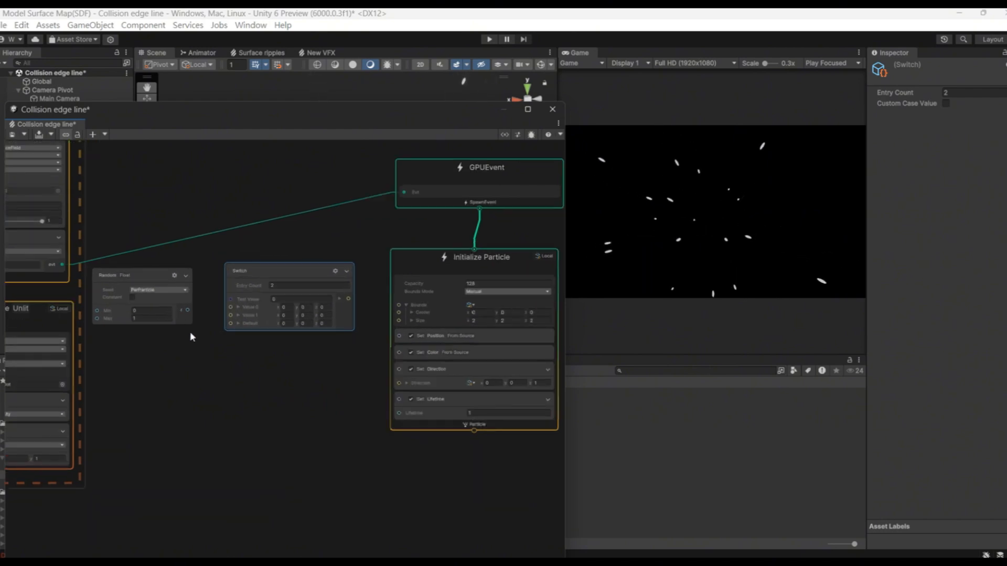
Set the Random Float node's Seed to PerVFXComponent and connect its output to the Switch's Test Value
{"action": "left_click", "coordinate": [163, 284]}
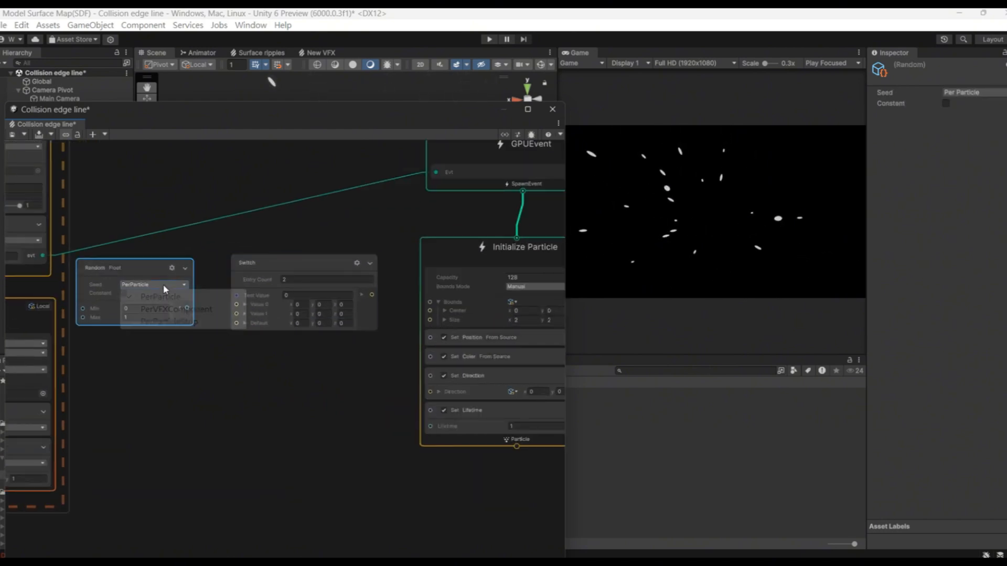
{"action": "left_click", "coordinate": [180, 308]}
{"action": "left_click_drag", "start_coordinate": [186, 308], "coordinate": [239, 294]}
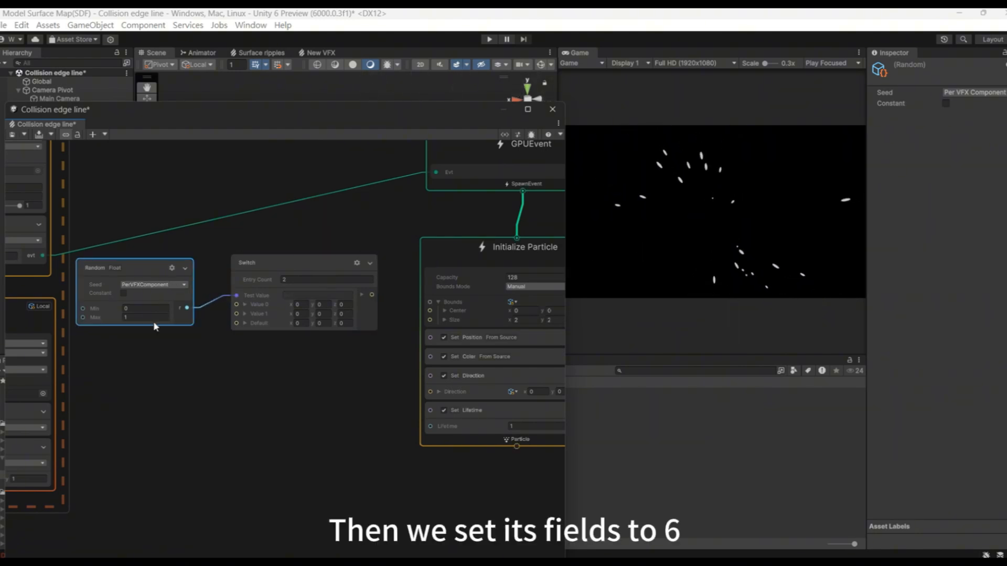
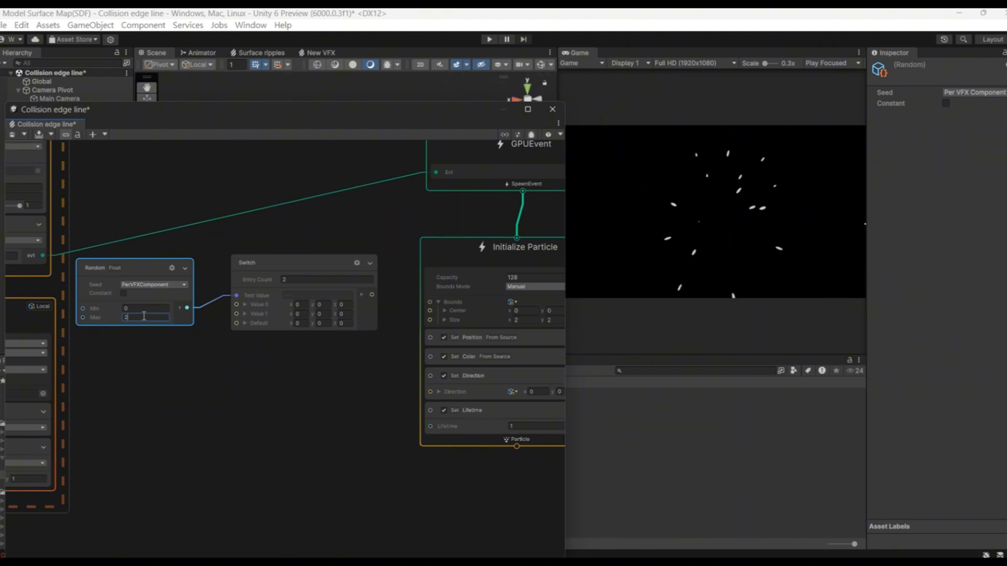
Set the Switch node's Entry Count to 6 and the Random Float node's Max to 6
{"action": "left_click", "coordinate": [292, 279]}
{"action": "type", "text": "6"}
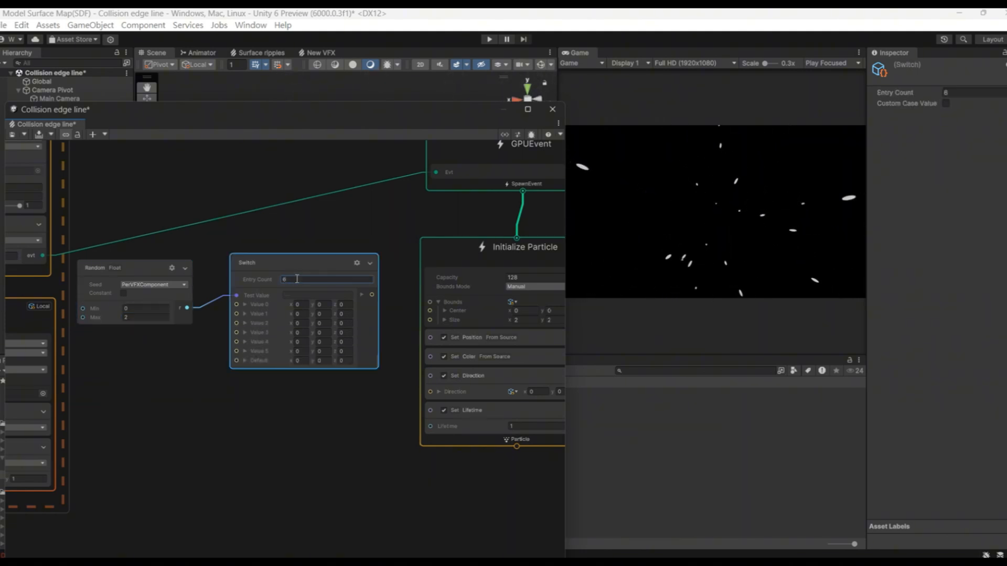
{"action": "left_click", "coordinate": [136, 316]}
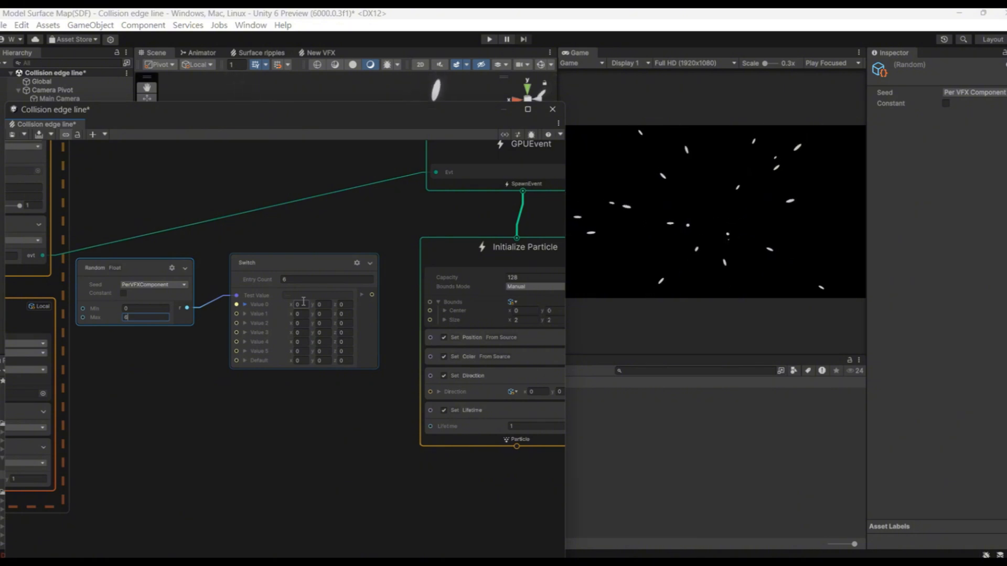
Connect the Switch node's output to the Direction input of the Set Direction block in Initialize Particle
{"action": "left_click", "coordinate": [302, 305]}
{"action": "middle_click_drag", "start_coordinate": [399, 313], "coordinate": [392, 307]}
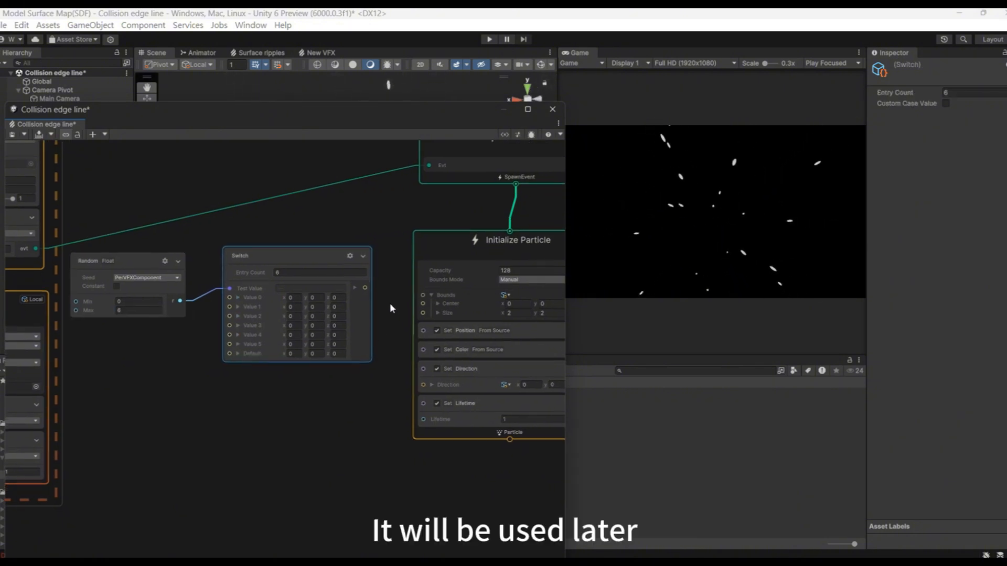
{"action": "left_click_drag", "start_coordinate": [365, 290], "coordinate": [423, 386]}
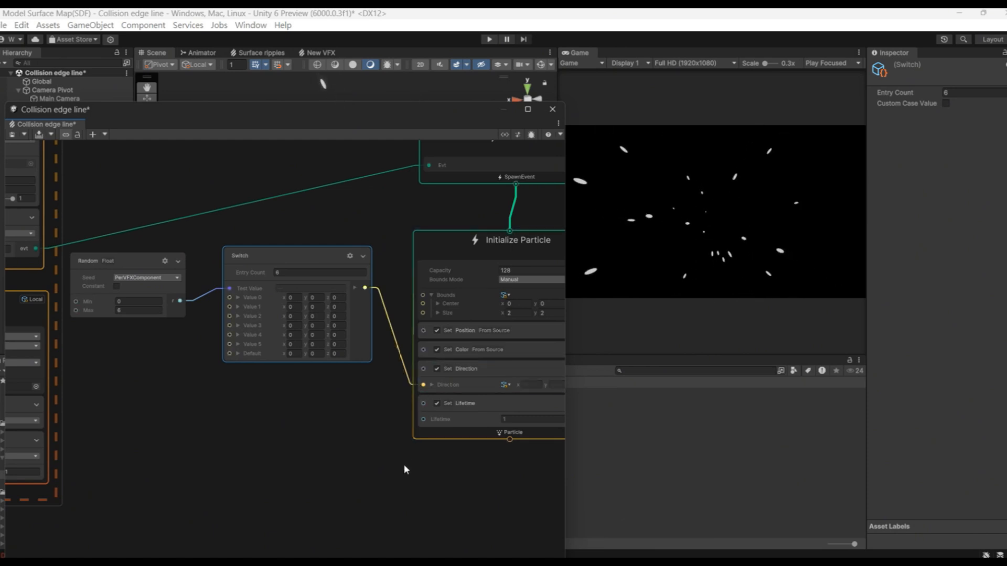
Add an Update Particle context linked to the output of the second system's Initialize Particle context
{"action": "middle_click_drag", "start_coordinate": [404, 464], "coordinate": [298, 306]}
{"action": "left_click_drag", "start_coordinate": [408, 284], "coordinate": [399, 295]}
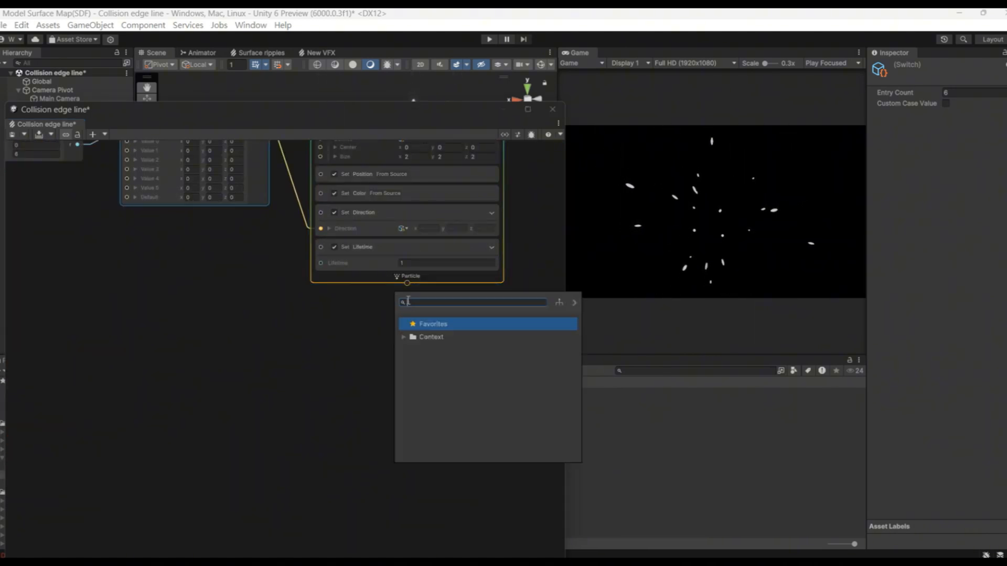
{"action": "left_click", "coordinate": [404, 337]}
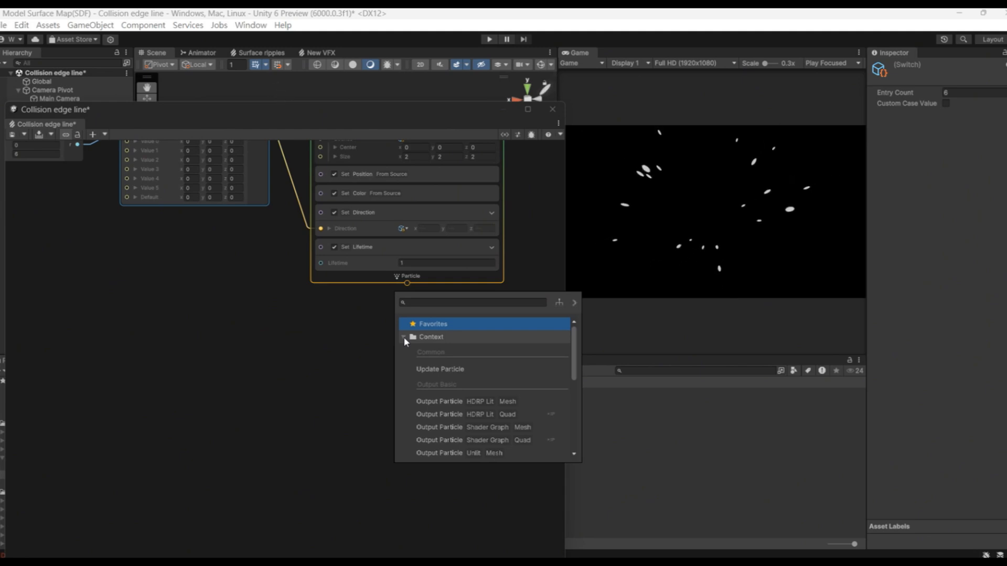
{"action": "left_click", "coordinate": [439, 369]}
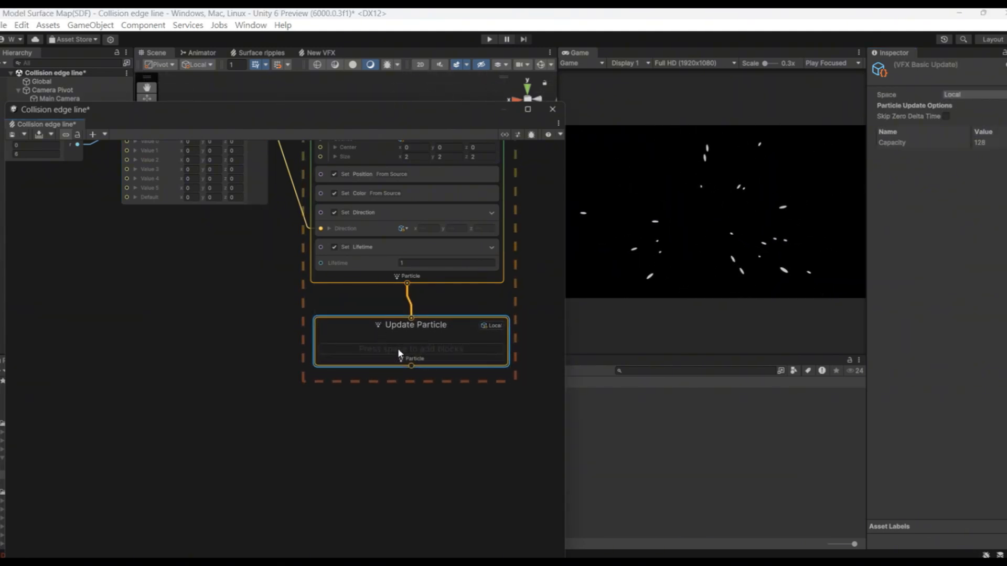
Add a Set Direction block to the new Update Particle context
{"action": "right_click", "coordinate": [398, 348]}
{"action": "left_click", "coordinate": [426, 356]}
{"action": "type", "text": "s"}
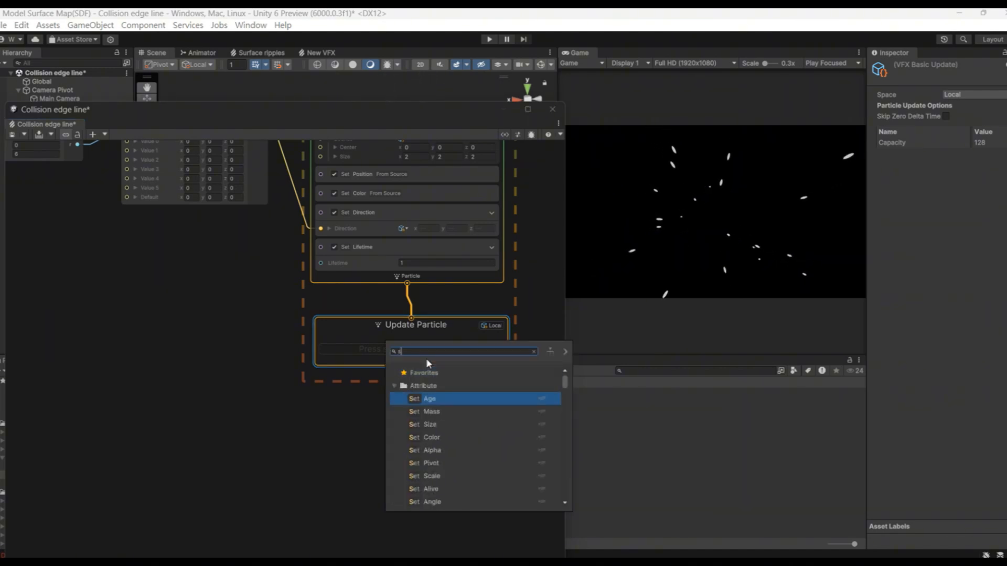
{"action": "type", "text": "et dire"}
{"action": "key", "text": "Return"}
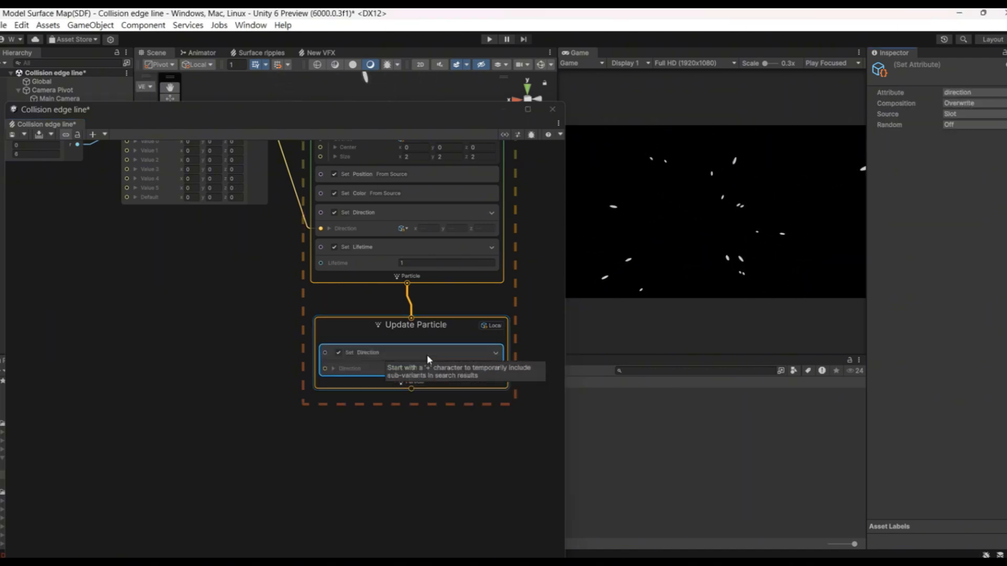
Add a Set Velocity block below Set Direction in the new Update Particle context
{"action": "right_click", "coordinate": [445, 383]}
{"action": "left_click", "coordinate": [479, 390]}
{"action": "type", "text": "set"}
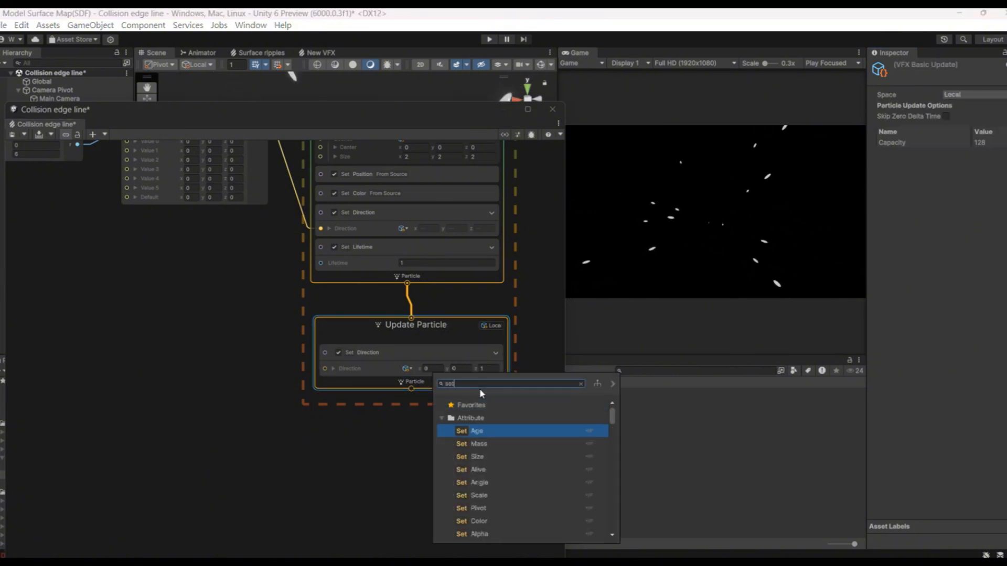
{"action": "type", "text": " velo"}
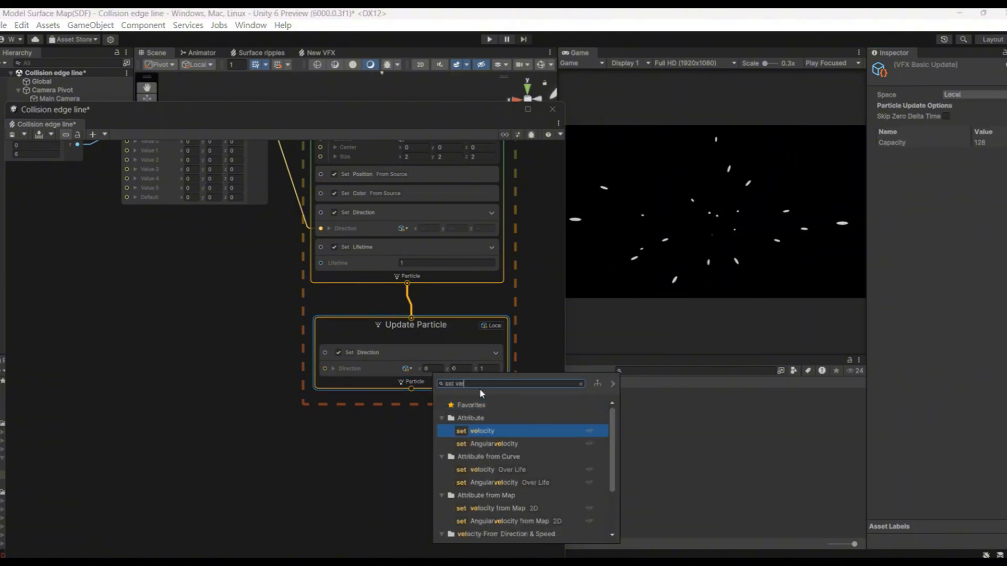
{"action": "key", "text": "Return"}
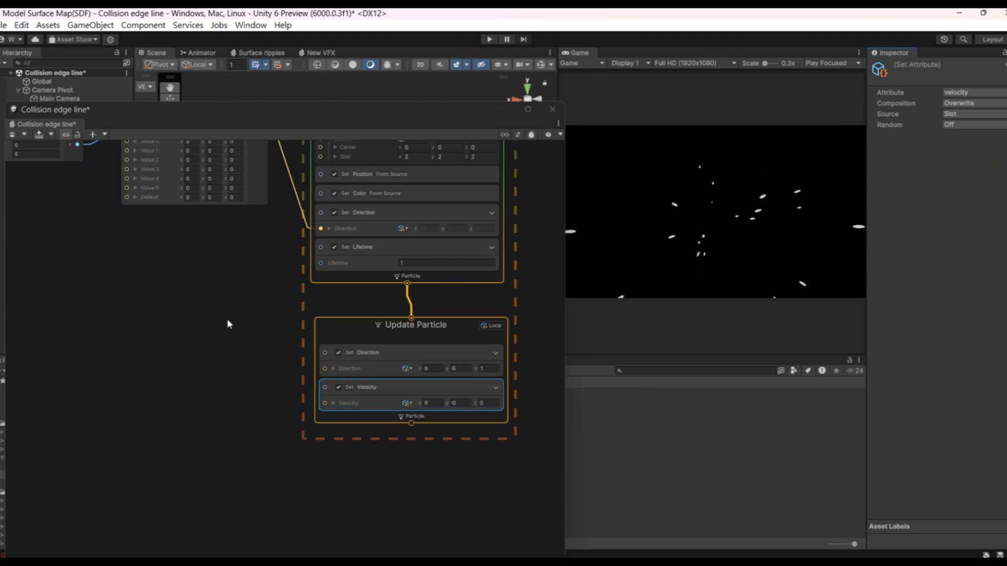
Create a second Random Float node and place it below the first Random node
{"action": "middle_click_drag", "start_coordinate": [227, 319], "coordinate": [357, 376]}
{"action": "right_click", "coordinate": [173, 343]}
{"action": "left_click", "coordinate": [175, 346]}
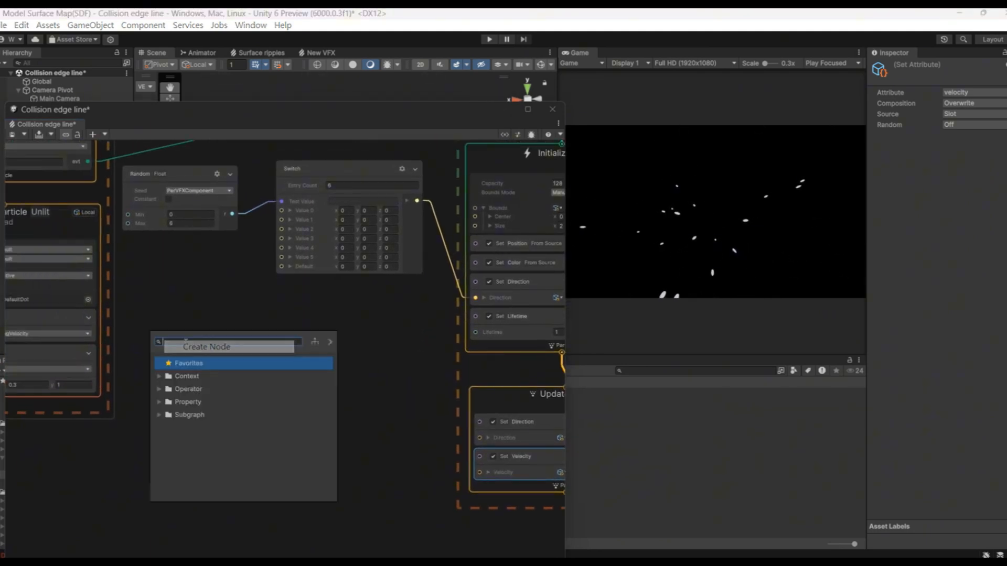
{"action": "type", "text": "rand"}
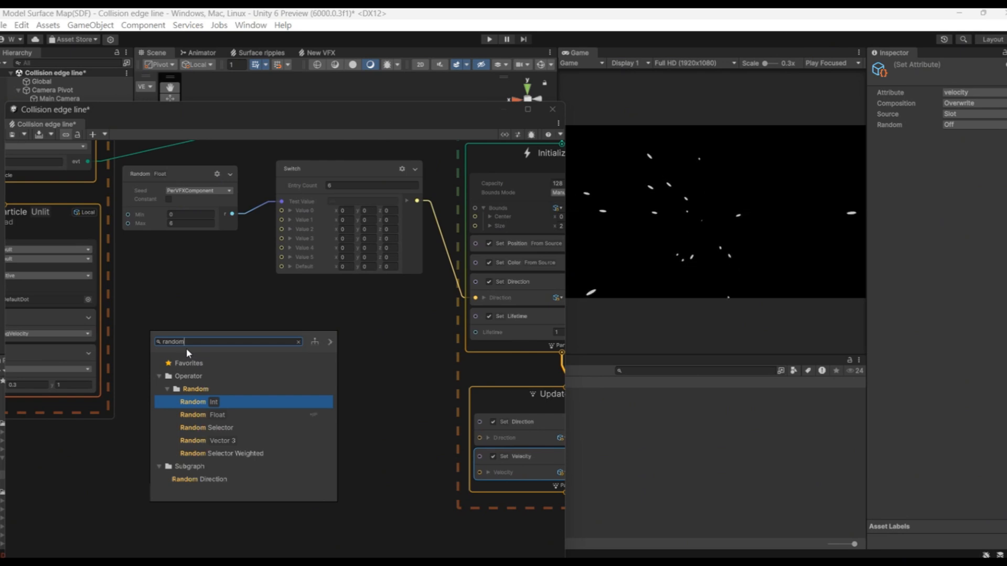
{"action": "type", "text": "om"}
{"action": "key", "text": "Down"}
{"action": "key", "text": "Return"}
{"action": "left_click_drag", "start_coordinate": [238, 370], "coordinate": [191, 378]}
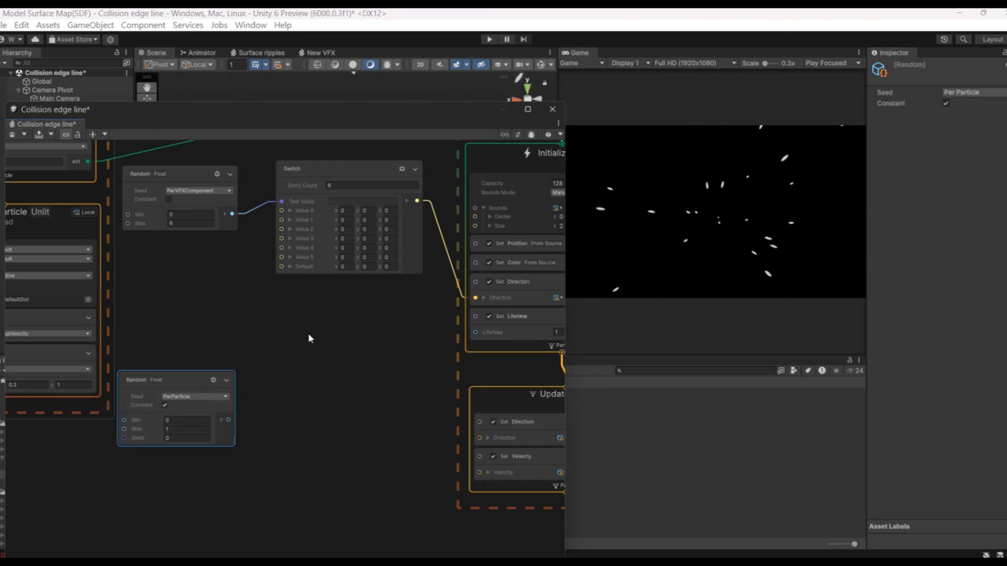
Create a Get Direction node and place it between the Switch and the second Random node
{"action": "right_click", "coordinate": [303, 304]}
{"action": "left_click", "coordinate": [326, 309]}
{"action": "type", "text": "get"}
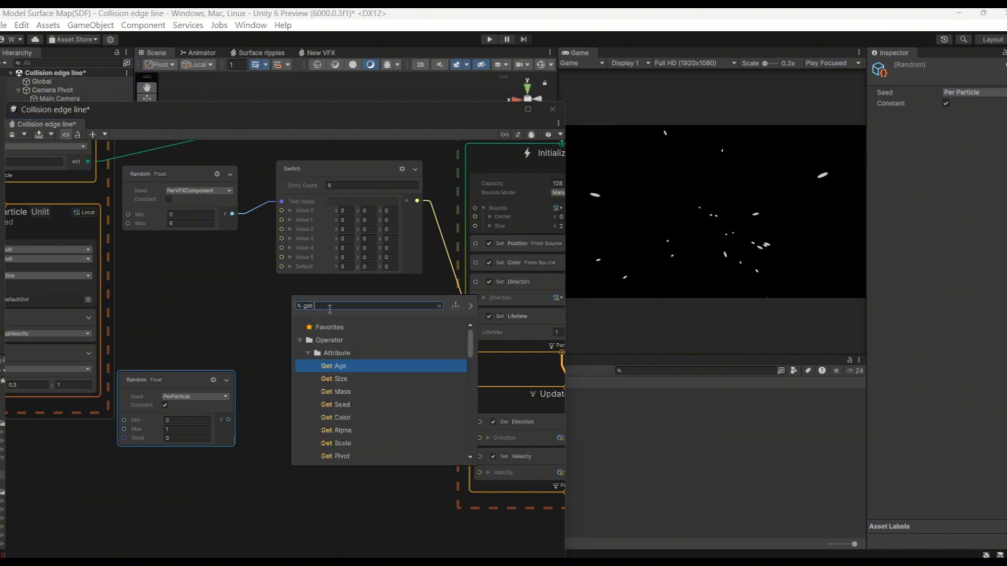
{"action": "type", "text": " dir"}
{"action": "key", "text": "Return"}
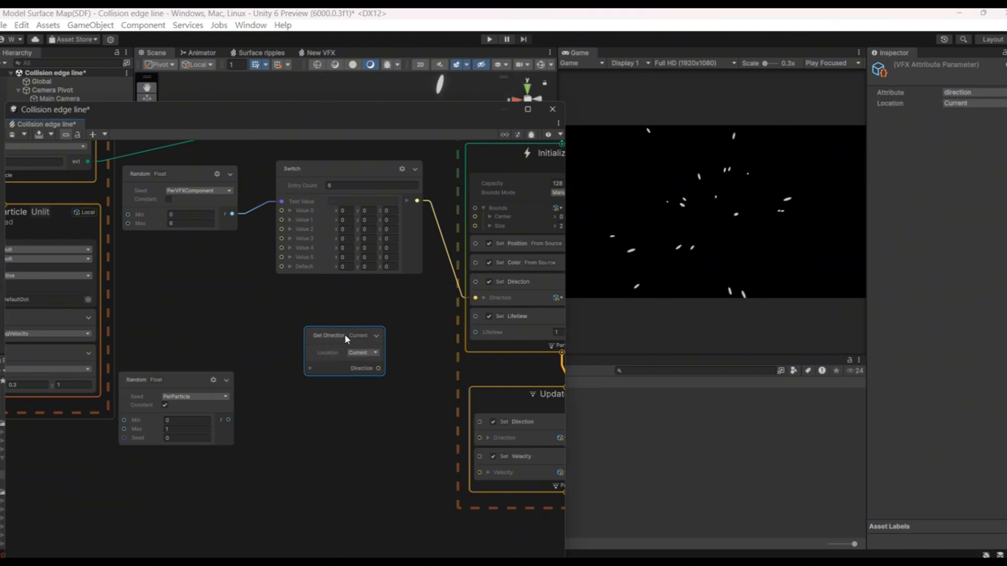
{"action": "left_click_drag", "start_coordinate": [346, 337], "coordinate": [299, 331]}
Create a Branch node and place it beside the Get Direction node, on the Update Particle context's side
{"action": "left_click", "coordinate": [434, 346]}
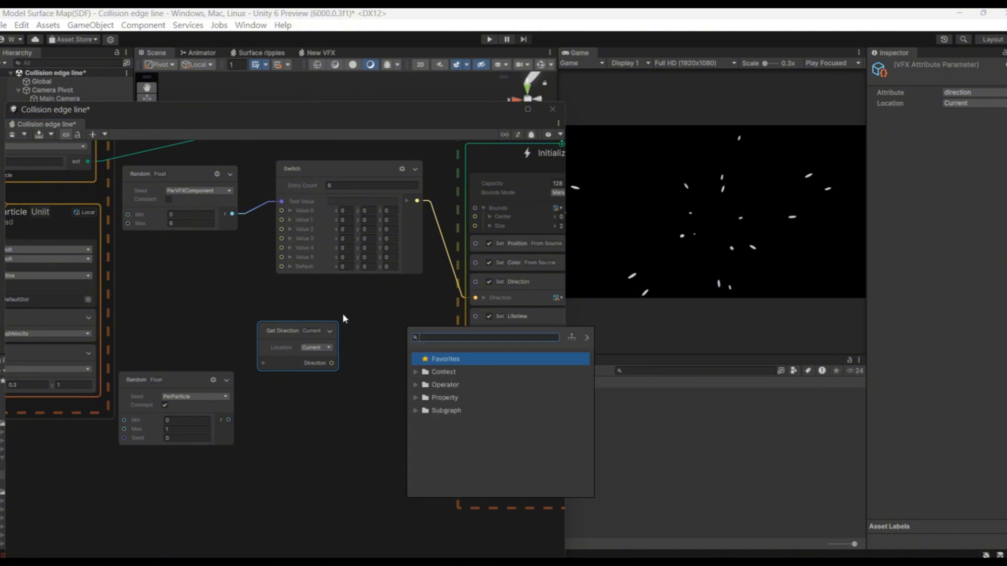
{"action": "type", "text": "branch"}
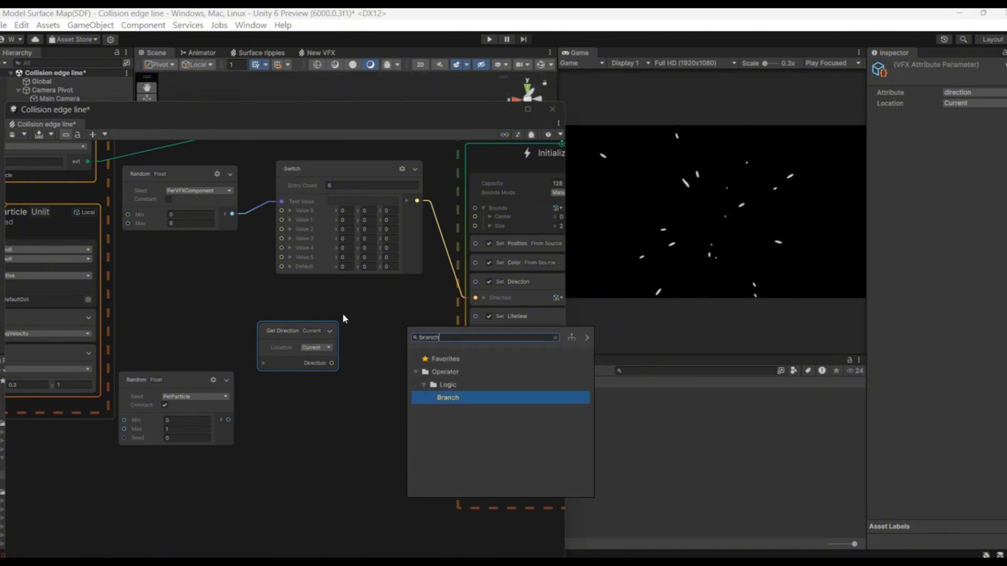
{"action": "key", "text": "Return"}
{"action": "left_click_drag", "start_coordinate": [459, 361], "coordinate": [410, 351]}
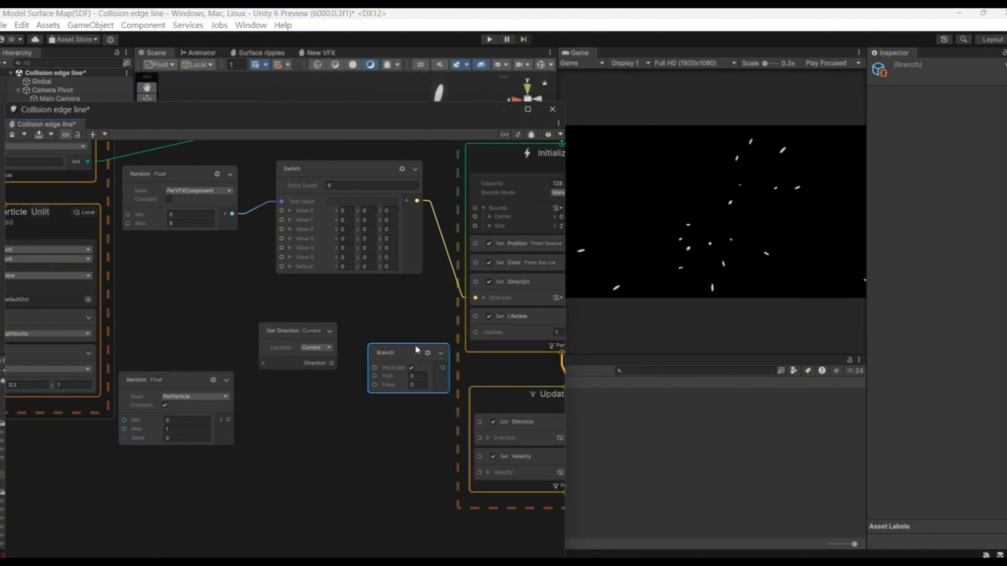
Change the Branch node's value type to Vector3
{"action": "left_click", "coordinate": [427, 354]}
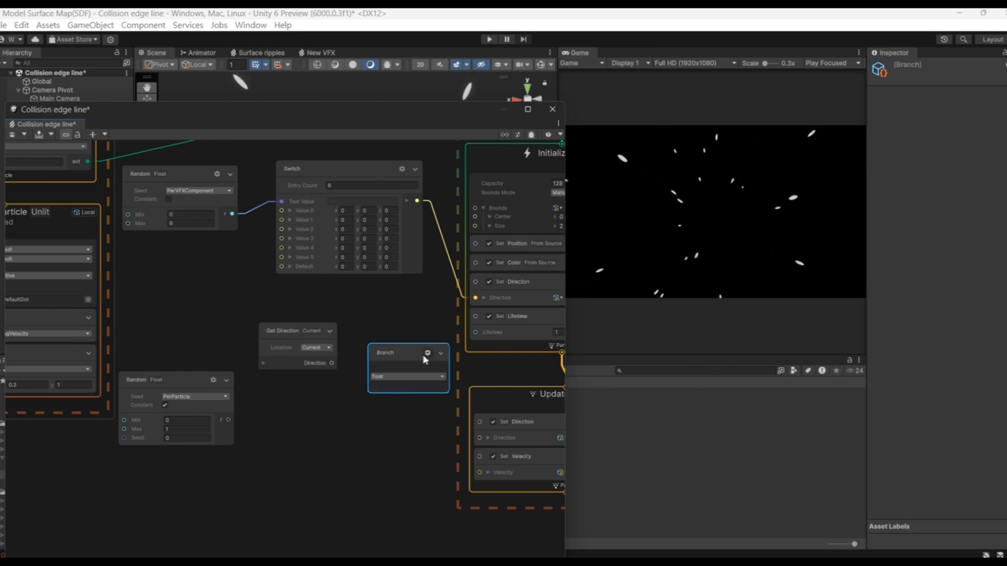
{"action": "left_click", "coordinate": [435, 377]}
{"action": "left_click", "coordinate": [439, 541]}
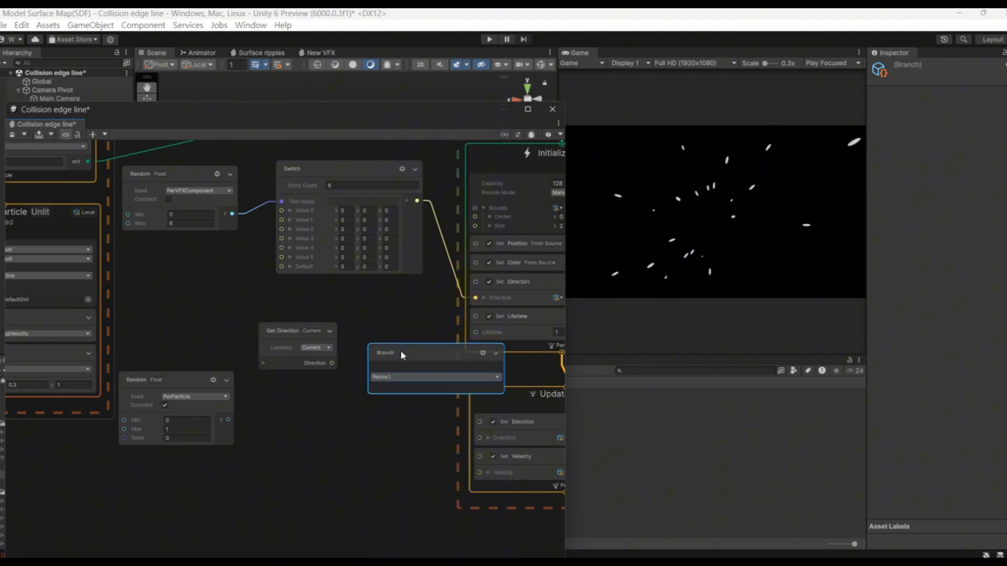
{"action": "left_click", "coordinate": [482, 353]}
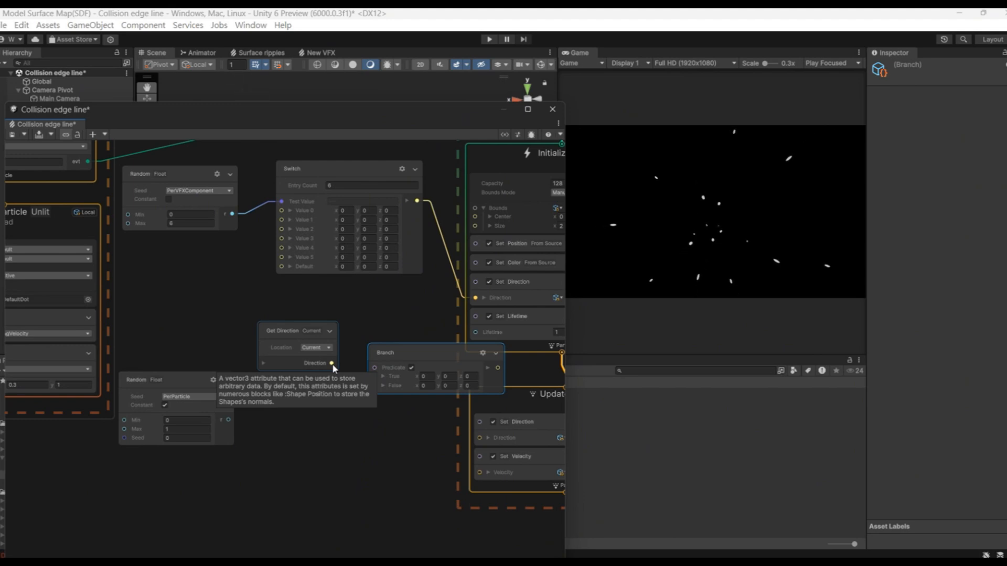
Connect Get Direction to the Branch's False input and the Switch's output to its True input
{"action": "left_click_drag", "start_coordinate": [332, 363], "coordinate": [375, 385]}
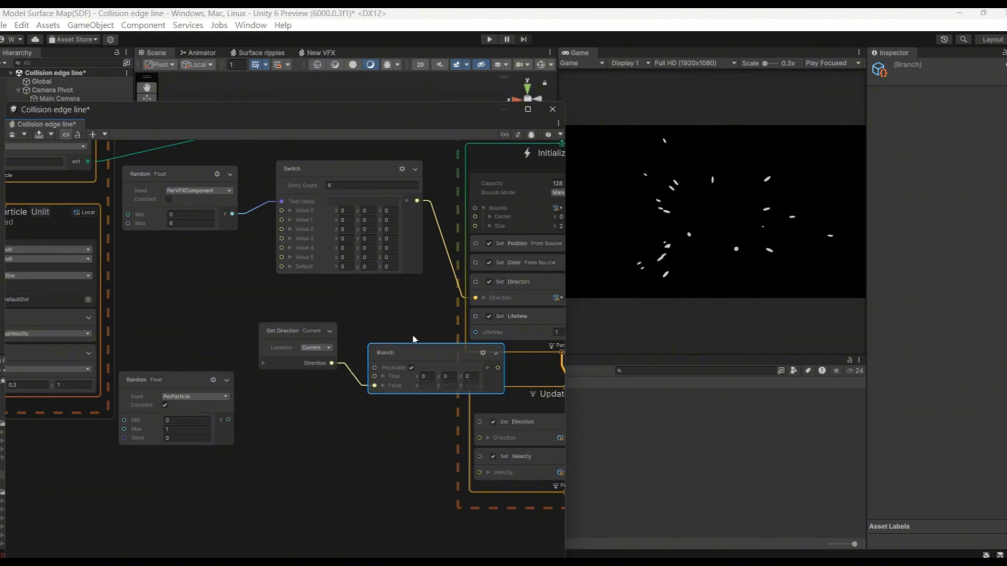
{"action": "left_click_drag", "start_coordinate": [417, 201], "coordinate": [423, 258]}
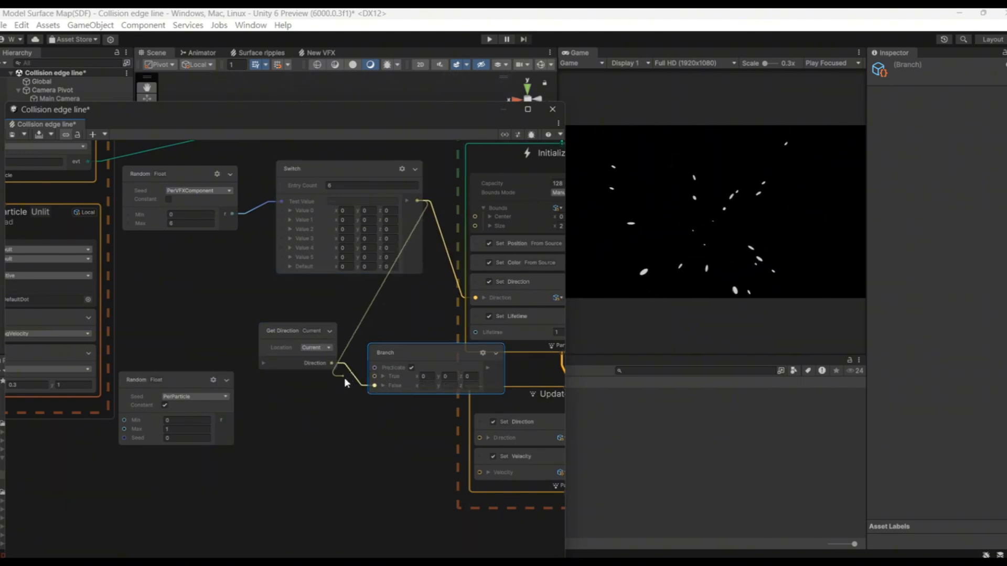
{"action": "left_click_drag", "start_coordinate": [345, 378], "coordinate": [374, 377]}
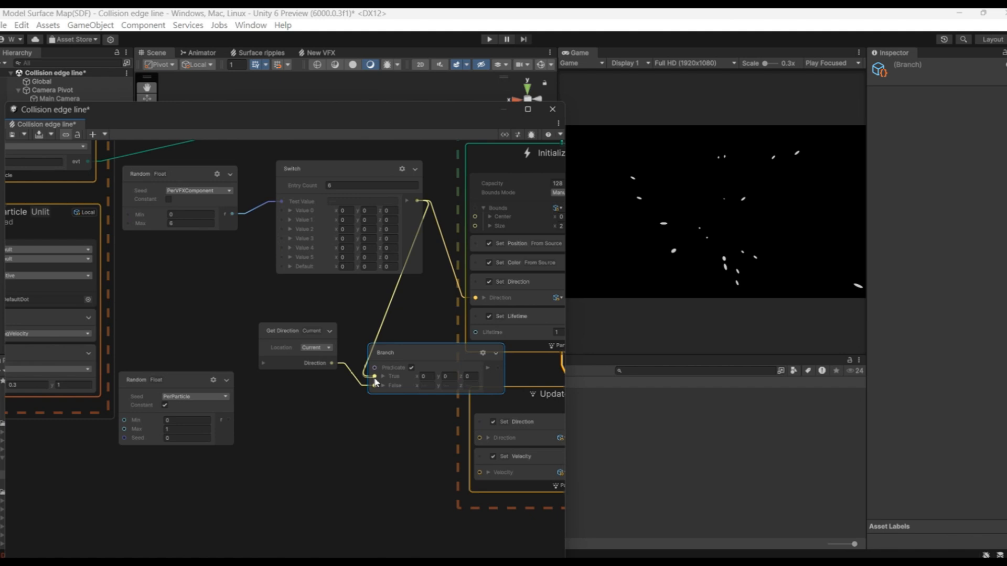
Turn off Constant on the PerParticle Random node and insert a Compare node, through its Left input, between that node and the Branch's Predicate
{"action": "right_click", "coordinate": [300, 417]}
{"action": "left_click", "coordinate": [320, 415]}
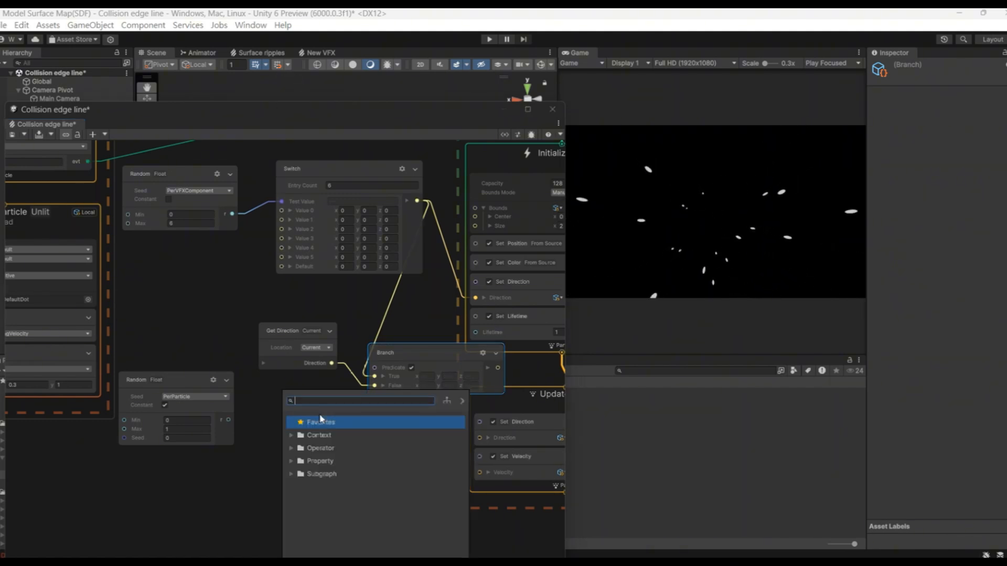
{"action": "type", "text": "compa"}
{"action": "key", "text": "Return"}
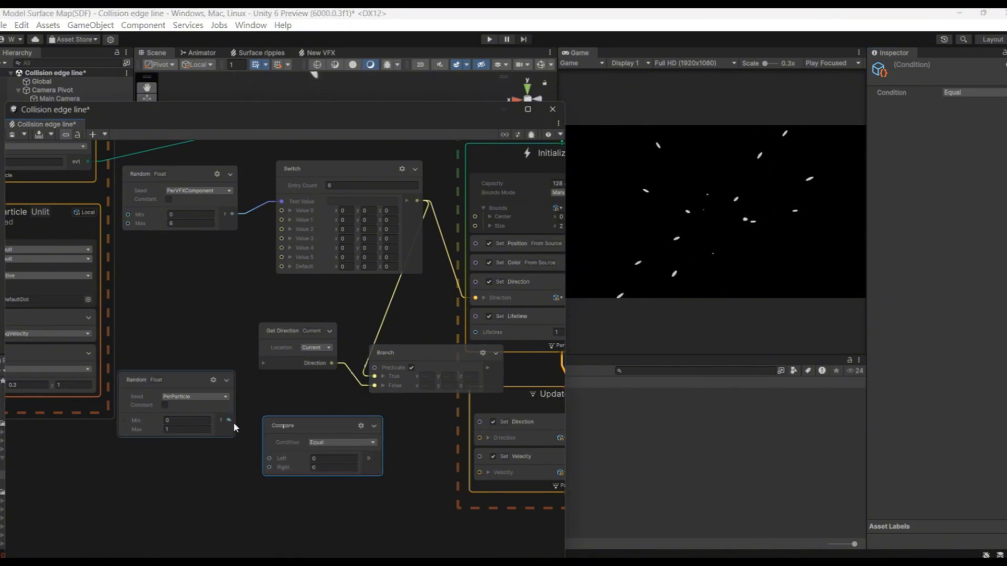
{"action": "left_click_drag", "start_coordinate": [229, 421], "coordinate": [269, 459]}
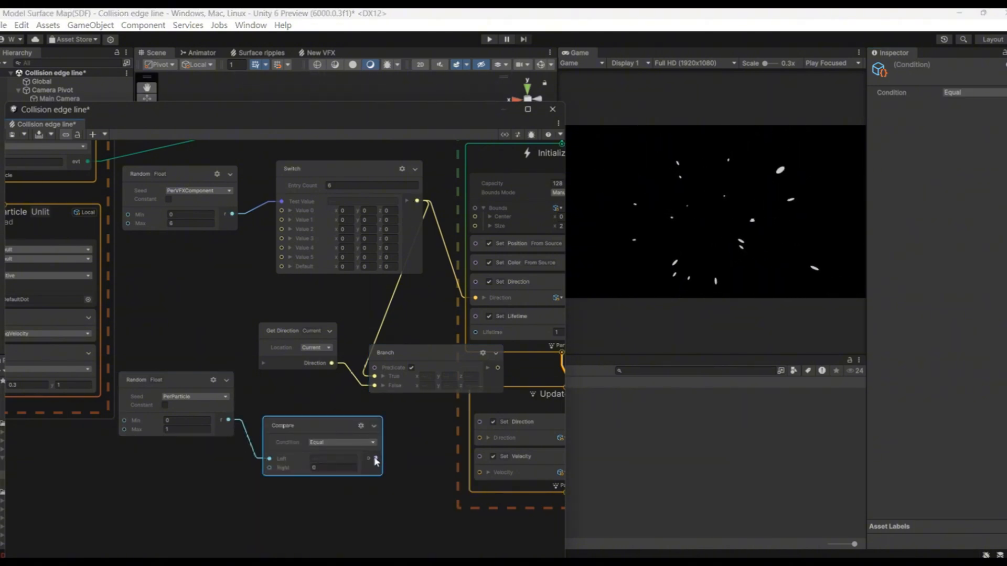
{"action": "left_click_drag", "start_coordinate": [376, 459], "coordinate": [375, 369]}
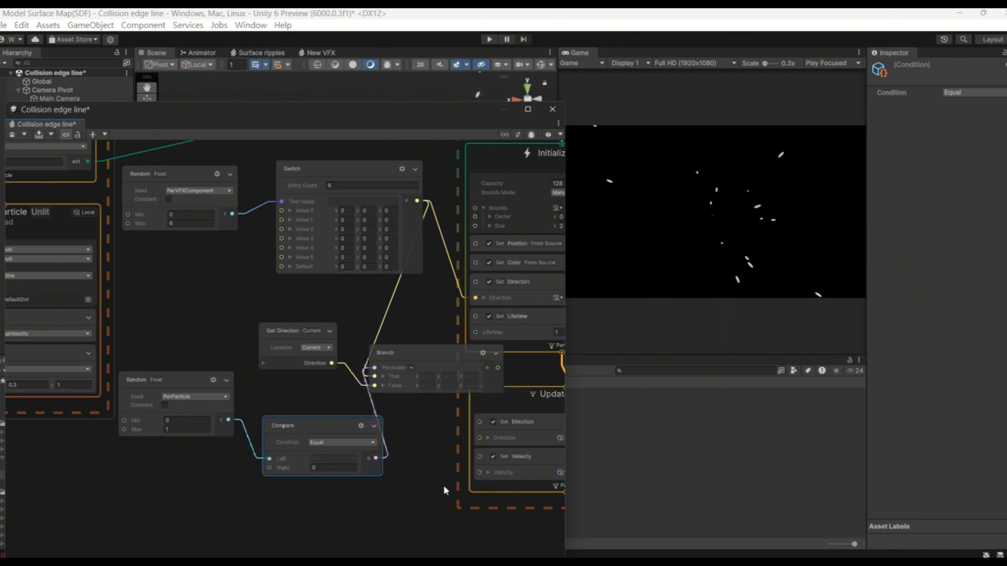
Move the GPUEvent, Initialize Particle and Update Particle contexts together farther away from the operator nodes
{"action": "scroll", "coordinate": [328, 430], "scroll_direction": "down", "scroll_amount": 4}
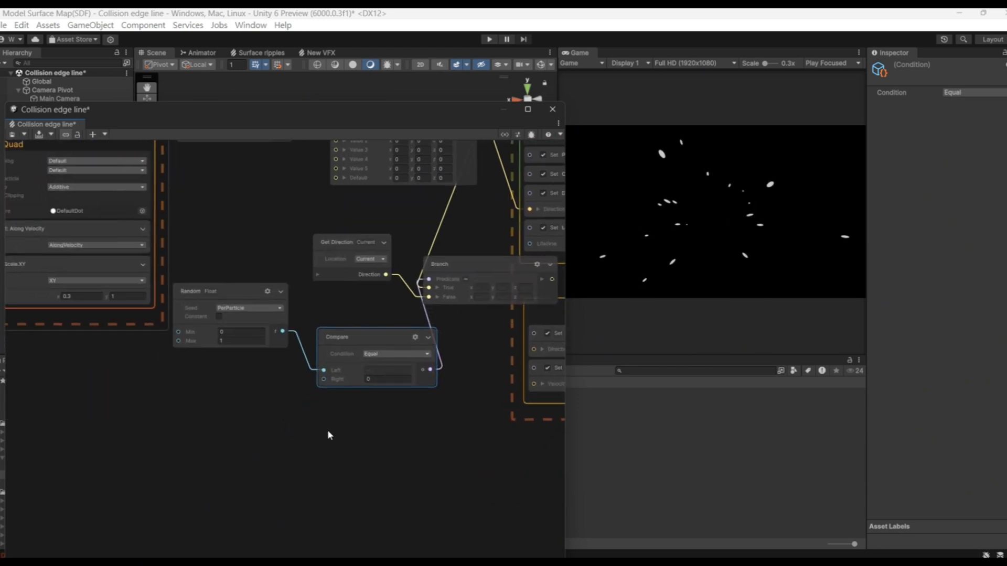
{"action": "scroll", "coordinate": [367, 420], "scroll_direction": "down", "scroll_amount": 3}
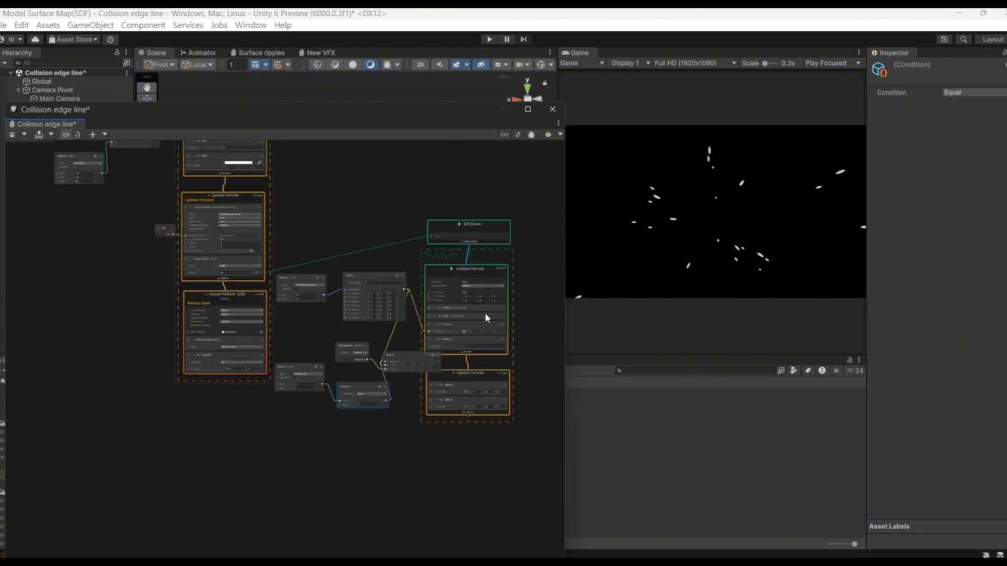
{"action": "left_click_drag", "start_coordinate": [488, 207], "coordinate": [531, 429]}
{"action": "mouse_move", "coordinate": [489, 270]}
{"action": "left_mouse_down"}
{"action": "mouse_move", "coordinate": [505, 278]}
{"action": "mouse_move", "coordinate": [487, 269]}
{"action": "left_mouse_up"}
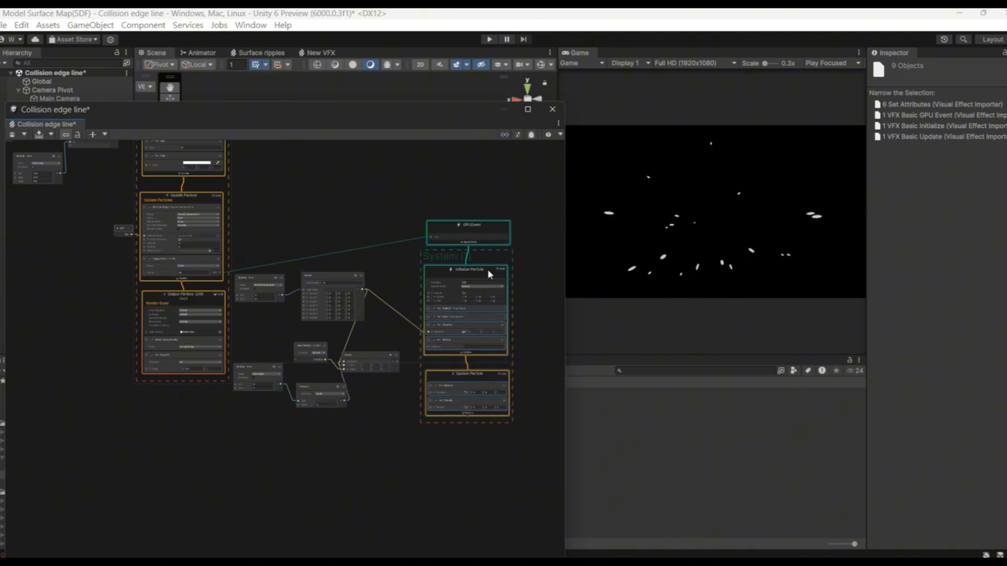
Connect the Branch node's output to the Direction input of the Set Direction block in Update Particle
{"action": "scroll", "coordinate": [418, 397], "scroll_direction": "up", "scroll_amount": 4}
{"action": "left_click_drag", "start_coordinate": [375, 325], "coordinate": [443, 389]}
{"action": "middle_click_drag", "start_coordinate": [444, 488], "coordinate": [407, 399]}
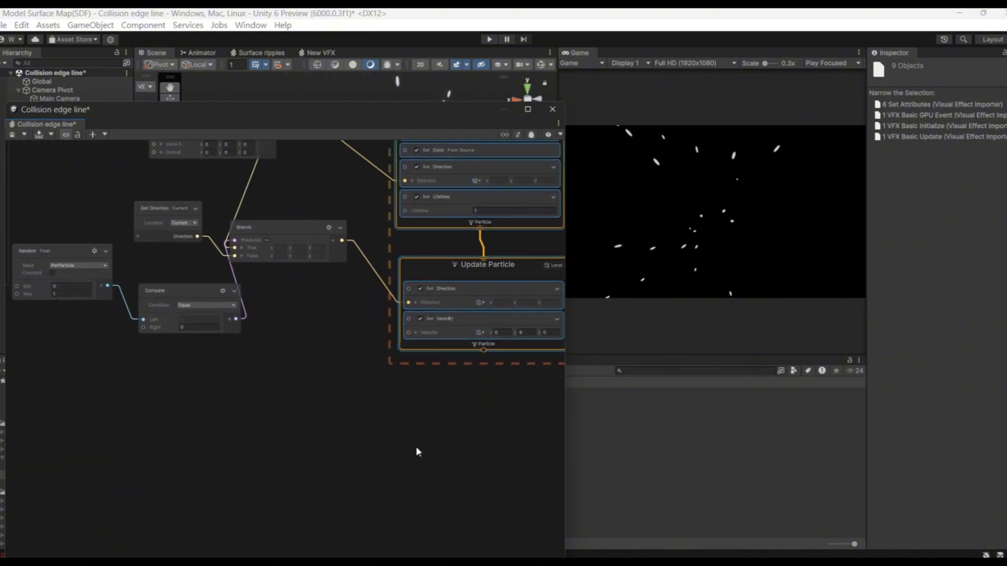
Place the SDF property in the graph as a node below the Random and Compare nodes
{"action": "left_click", "coordinate": [503, 134]}
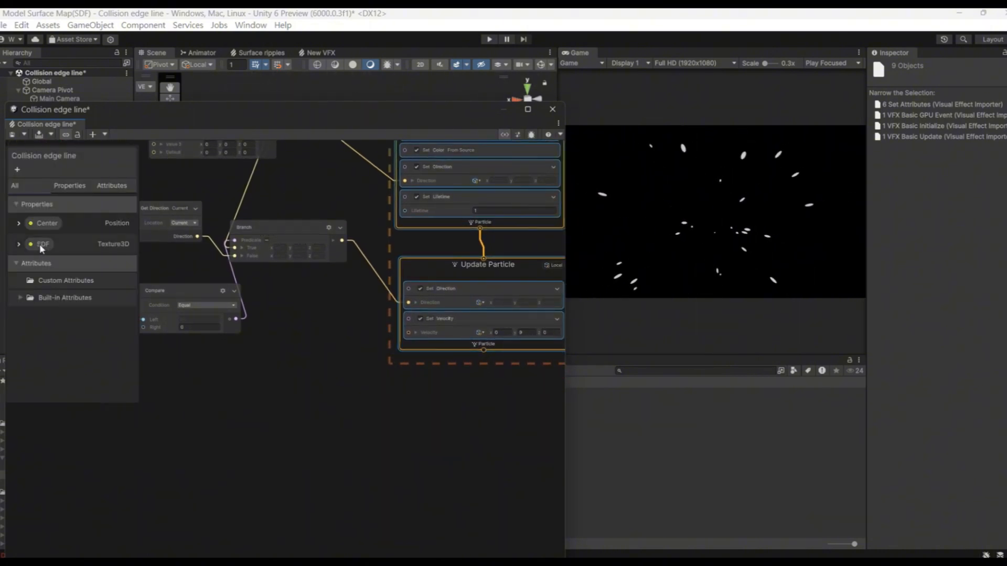
{"action": "left_click_drag", "start_coordinate": [42, 244], "coordinate": [97, 364]}
{"action": "left_click", "coordinate": [503, 134]}
Add a Sample Signed Distance Field node and place it beside the SDF node
{"action": "right_click", "coordinate": [165, 389]}
{"action": "left_click", "coordinate": [185, 389]}
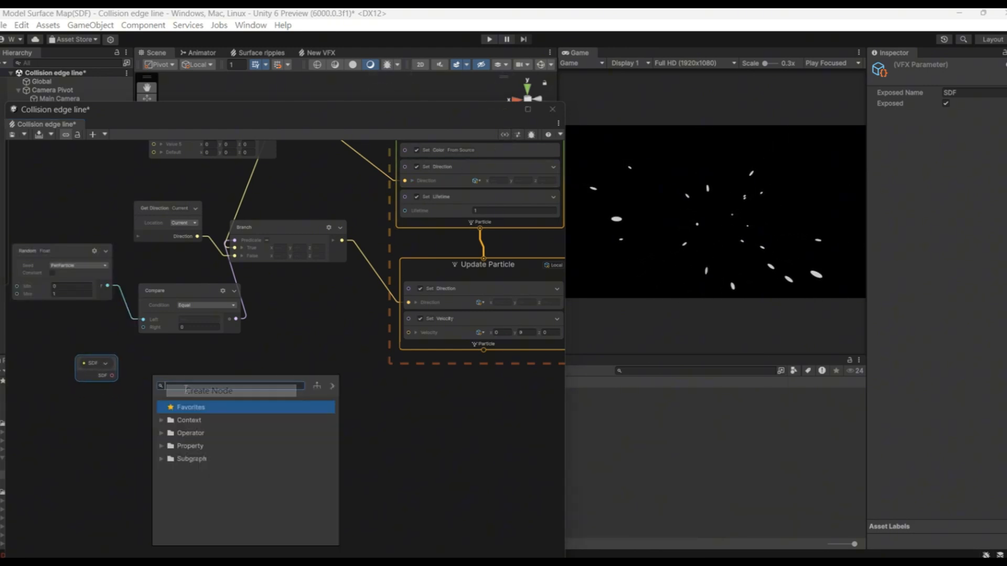
{"action": "type", "text": "sam"}
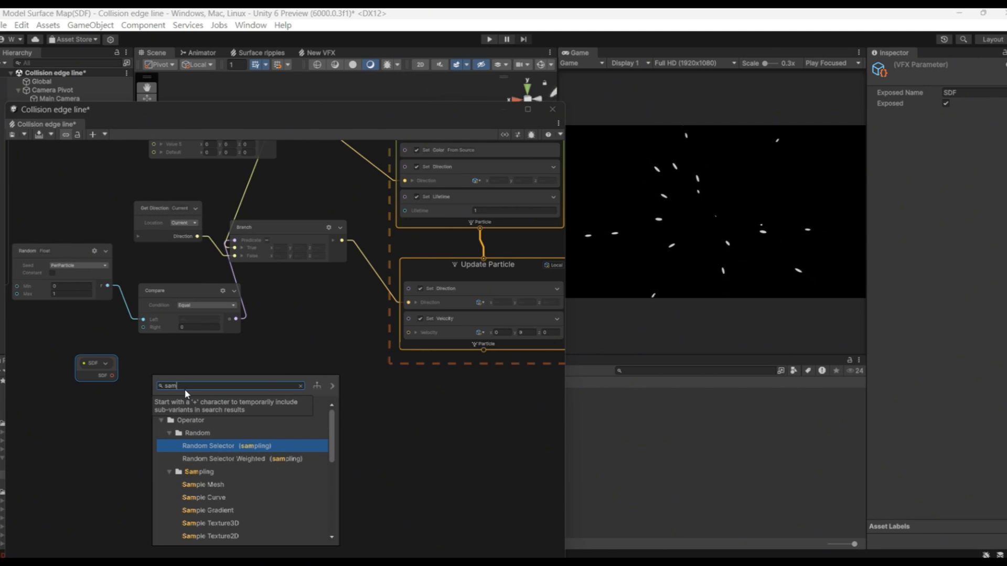
{"action": "type", "text": "ple"}
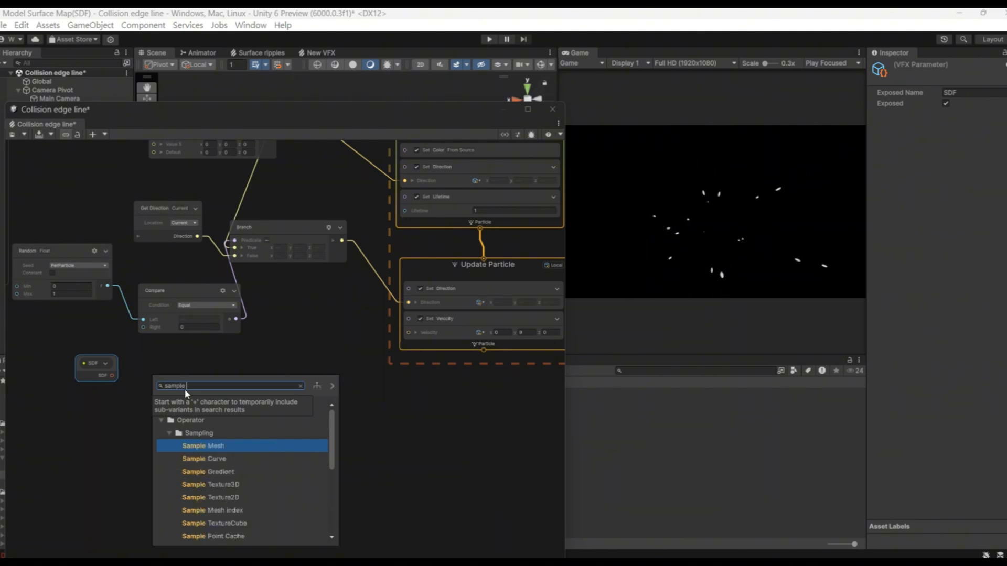
{"action": "type", "text": " sdf"}
{"action": "key", "text": "Return"}
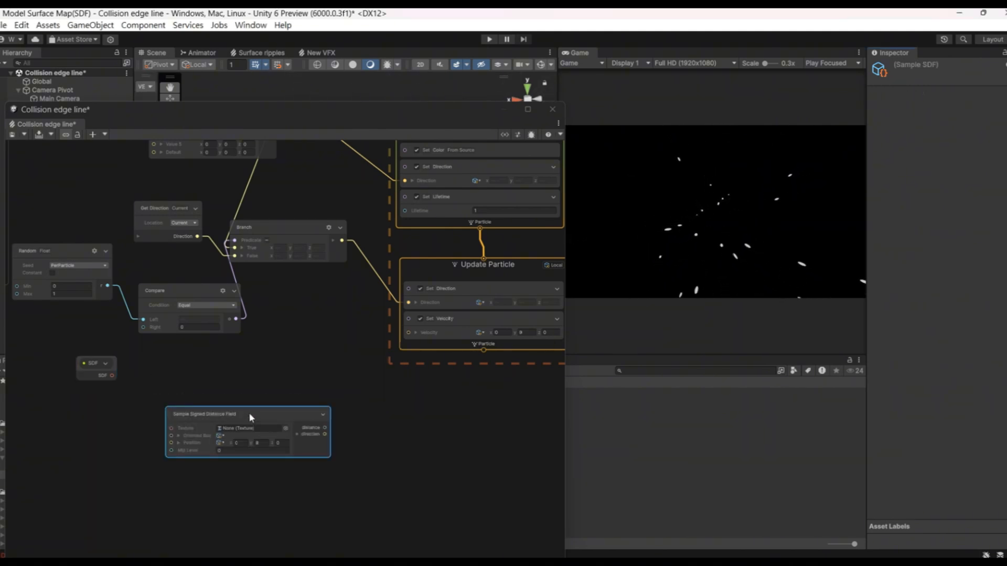
{"action": "left_click_drag", "start_coordinate": [249, 414], "coordinate": [227, 368]}
Add a Get Position node and connect it to the Sample Signed Distance Field's Position input, with SDF feeding its Texture input
{"action": "scroll", "coordinate": [184, 406], "scroll_direction": "up", "scroll_amount": 3}
{"action": "middle_click_drag", "start_coordinate": [110, 470], "coordinate": [162, 458]}
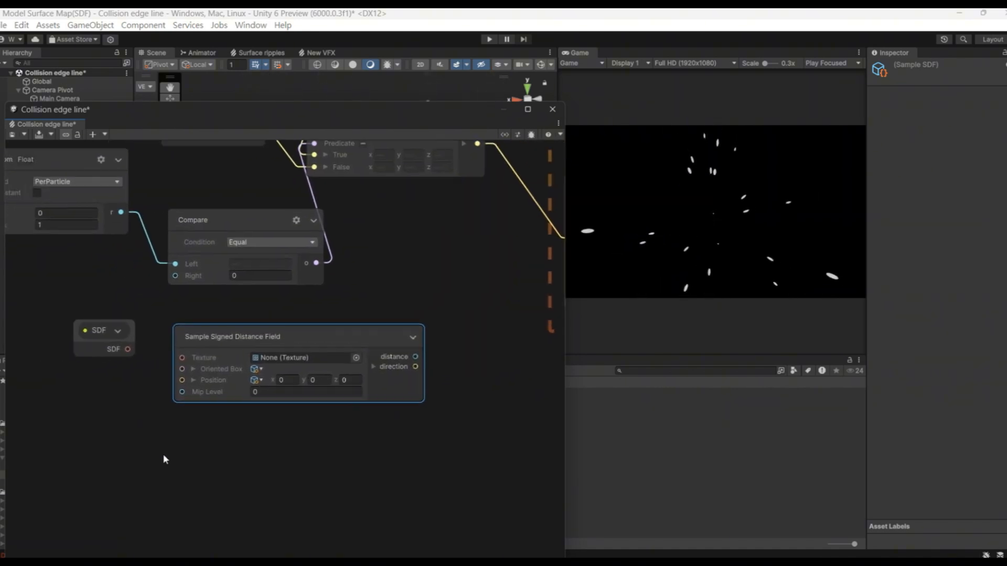
{"action": "right_click", "coordinate": [34, 409]}
{"action": "left_click", "coordinate": [79, 417]}
{"action": "type", "text": "get pos"}
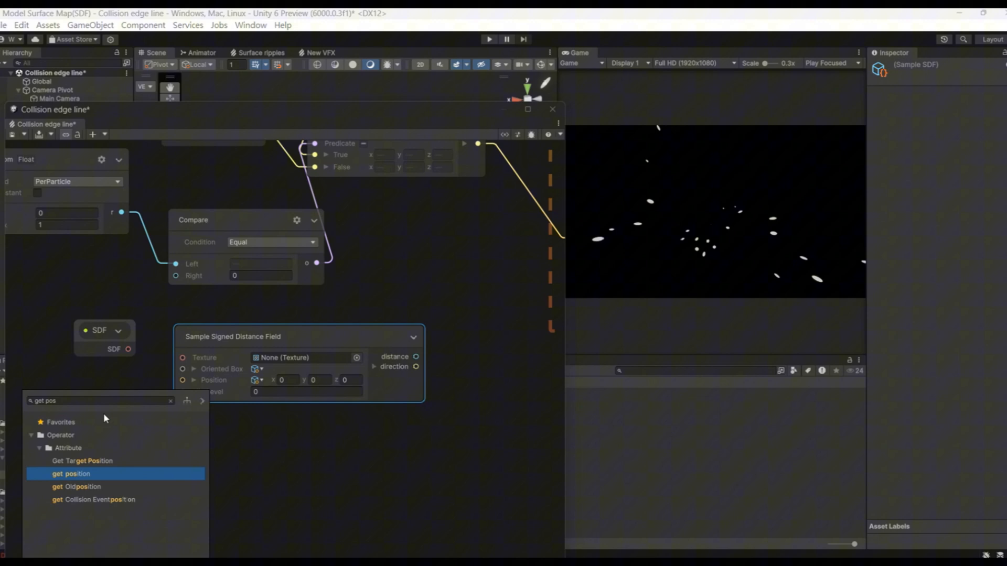
{"action": "key", "text": "Return"}
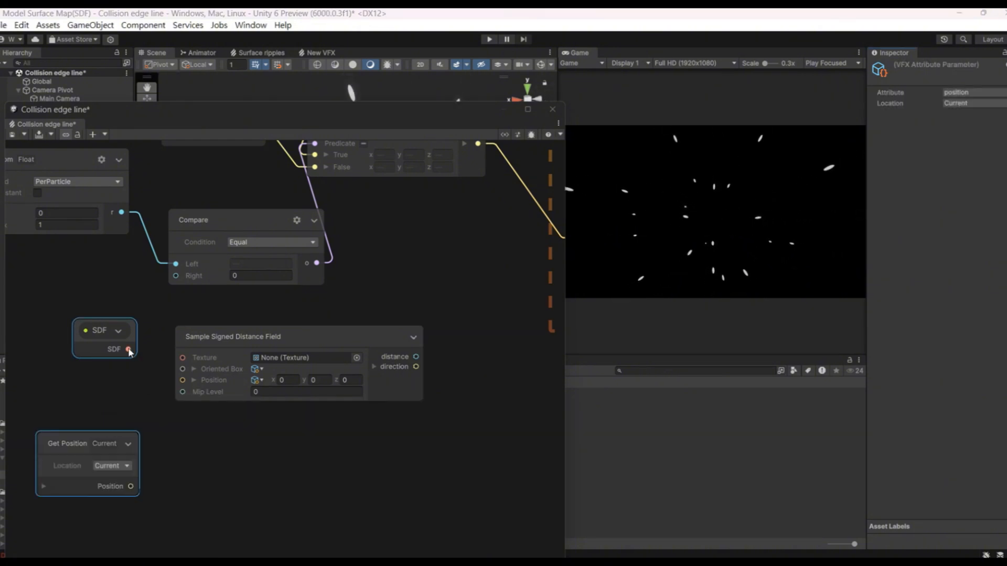
{"action": "left_click_drag", "start_coordinate": [128, 349], "coordinate": [182, 358]}
{"action": "left_click_drag", "start_coordinate": [134, 487], "coordinate": [182, 380]}
Add a second Get Direction node below the Sample Signed Distance Field node
{"action": "right_click", "coordinate": [286, 292]}
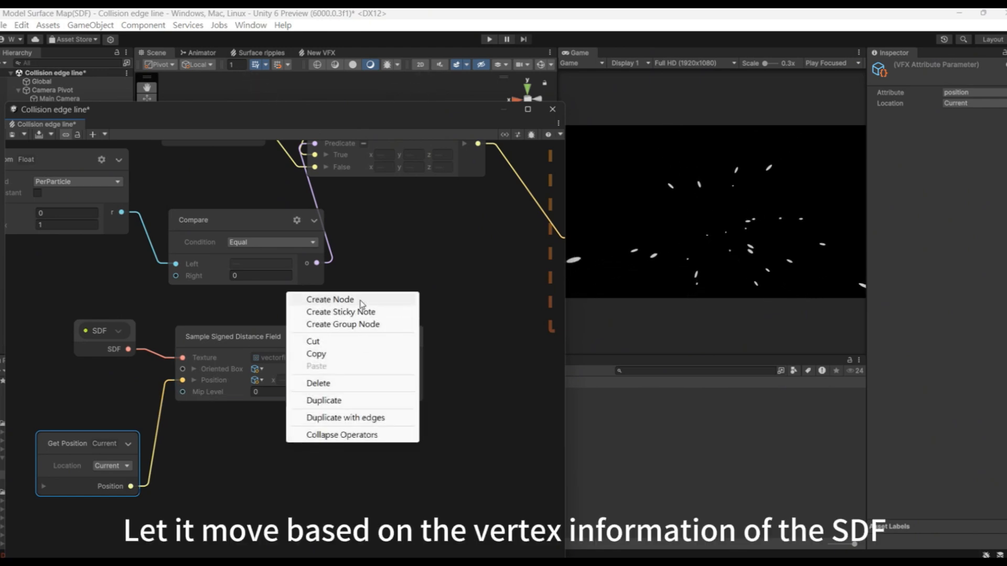
{"action": "left_click", "coordinate": [354, 297]}
{"action": "type", "text": "get di"}
{"action": "key", "text": "Down"}
{"action": "key", "text": "Return"}
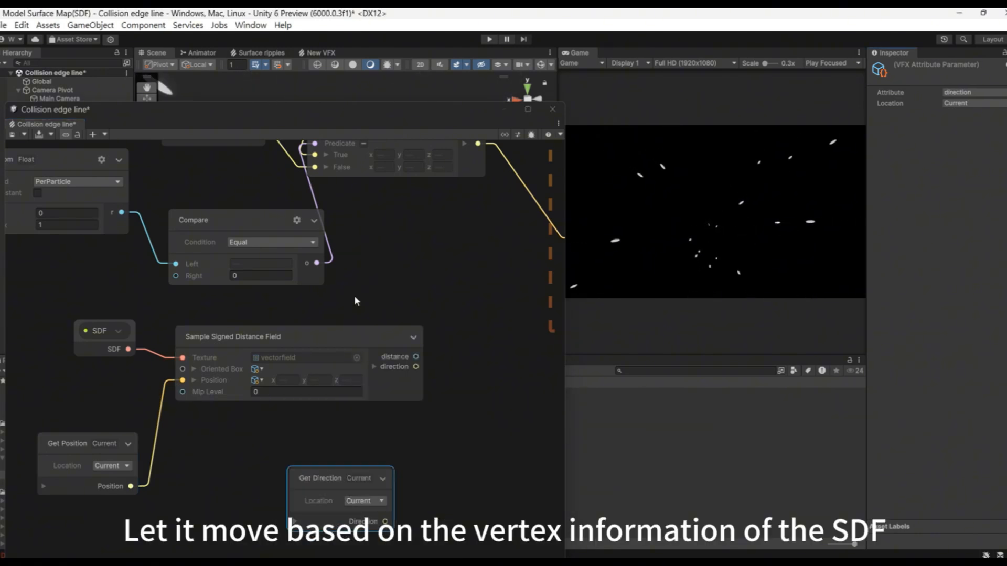
Add a Cross Product node, feeding the sampled SDF direction into A and the new Get Direction output into B
{"action": "middle_click_drag", "start_coordinate": [452, 396], "coordinate": [325, 386]}
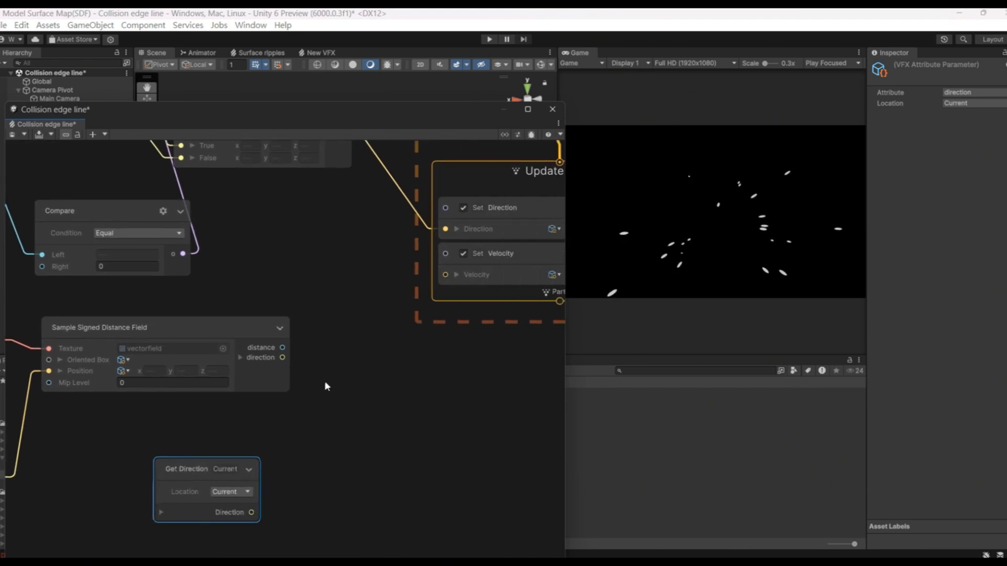
{"action": "right_click", "coordinate": [327, 375]}
{"action": "left_click", "coordinate": [350, 384]}
{"action": "type", "text": "cross p"}
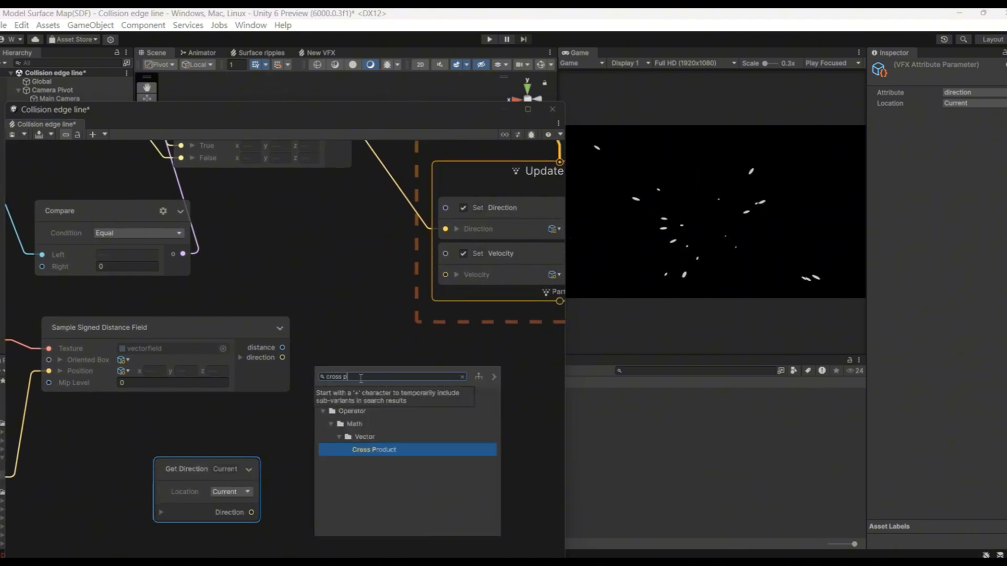
{"action": "key", "text": "Return"}
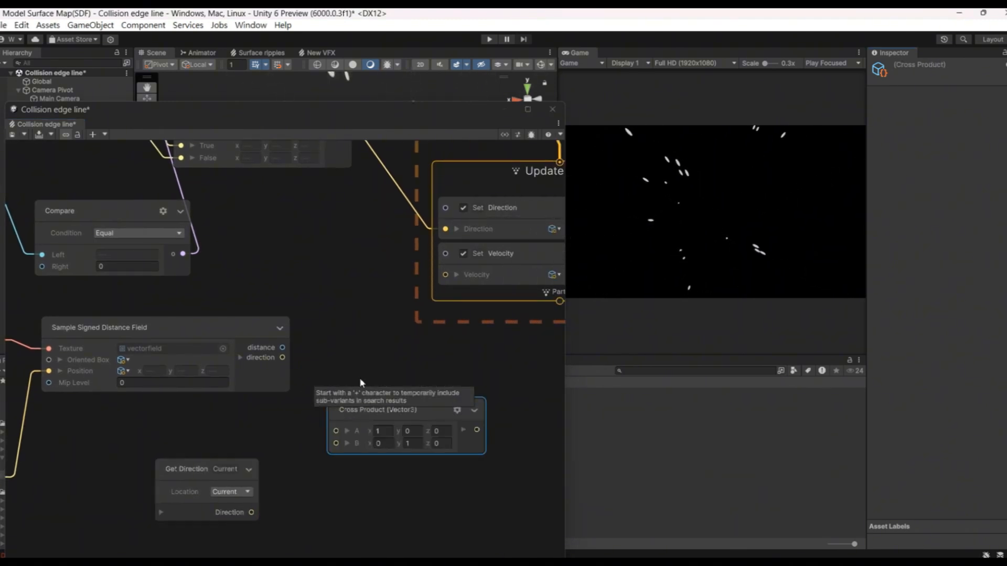
{"action": "left_click_drag", "start_coordinate": [282, 357], "coordinate": [336, 430]}
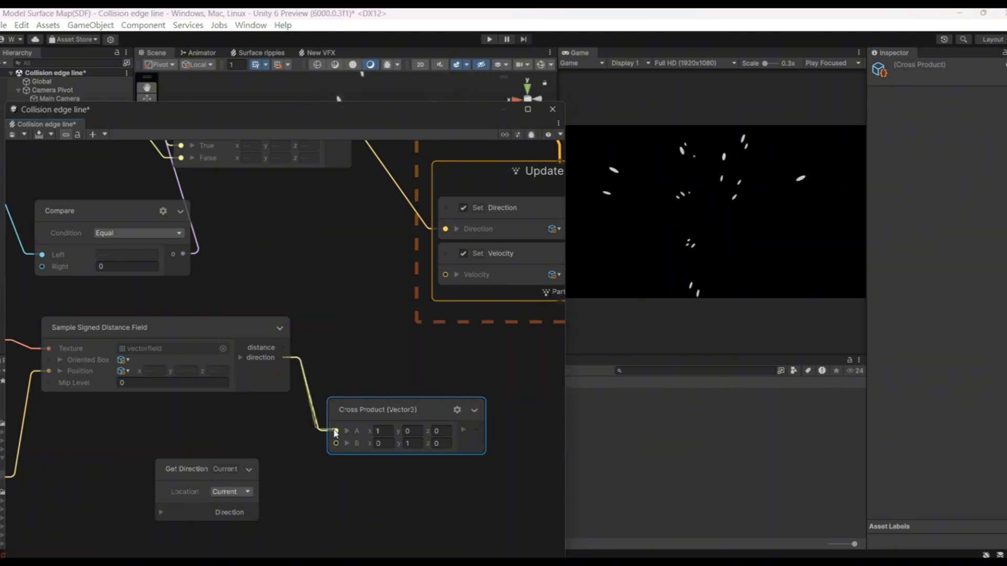
{"action": "left_click_drag", "start_coordinate": [252, 513], "coordinate": [336, 443]}
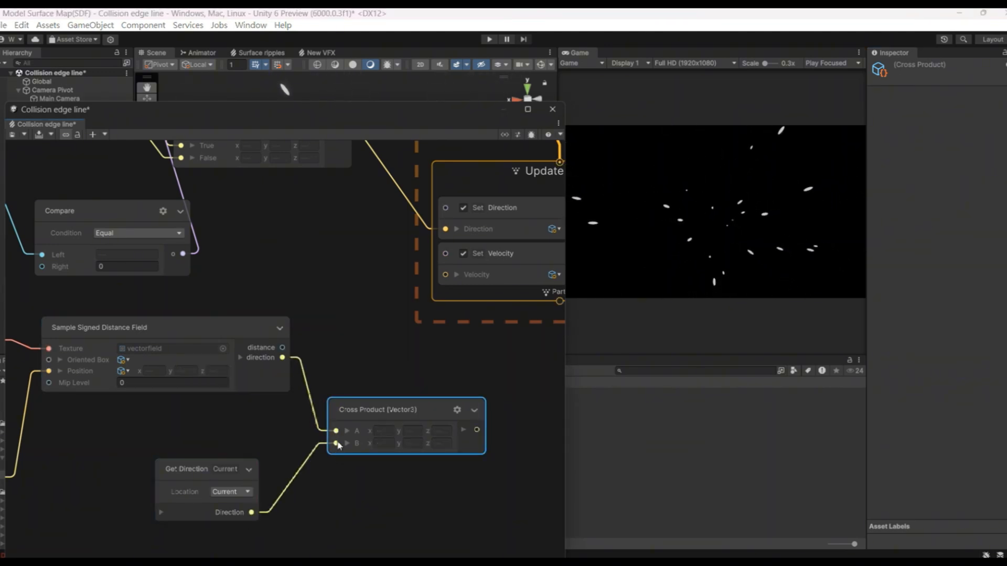
Move the SDF sampling, Get Direction and Cross Product nodes together farther away from the Update Particle context
{"action": "scroll", "coordinate": [509, 462], "scroll_direction": "down", "scroll_amount": 3}
{"action": "left_click_drag", "start_coordinate": [124, 382], "coordinate": [480, 498]}
{"action": "left_click_drag", "start_coordinate": [432, 431], "coordinate": [244, 398]}
Add a Normalize node beside the Cross Product node and connect the Cross Product output to its input
{"action": "scroll", "coordinate": [375, 427], "scroll_direction": "up", "scroll_amount": 2}
{"action": "right_click", "coordinate": [341, 352]}
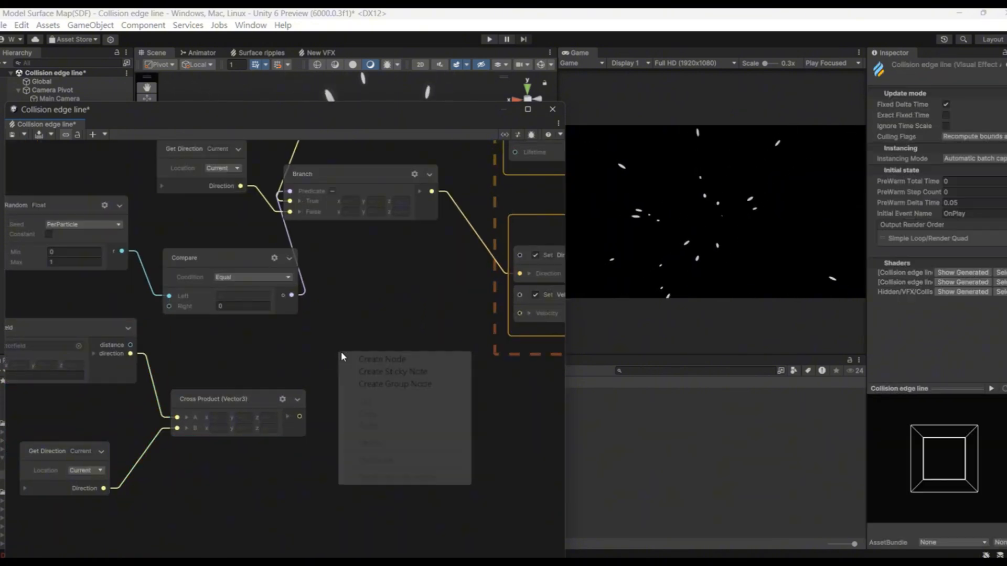
{"action": "left_click", "coordinate": [374, 358]}
{"action": "type", "text": "norm"}
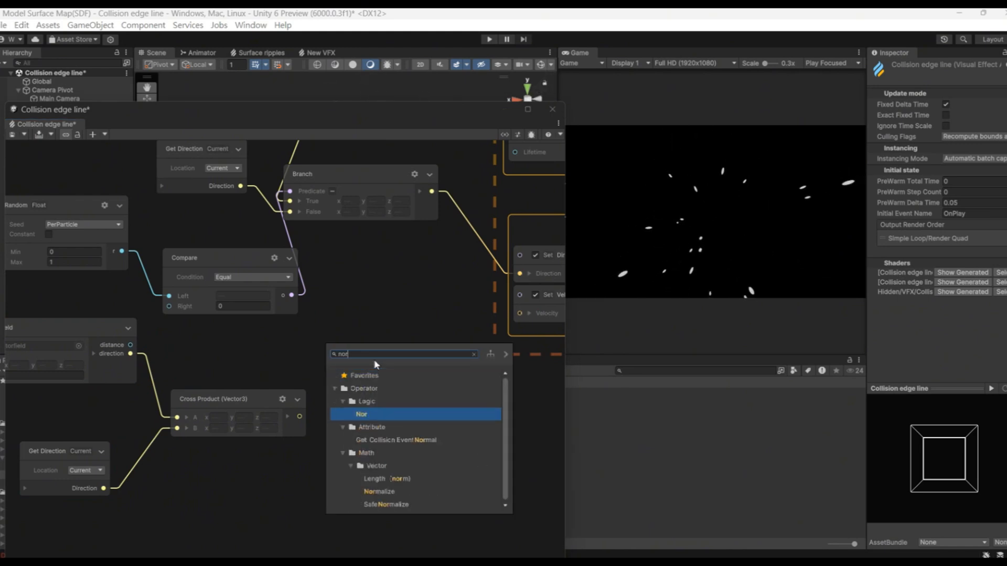
{"action": "key", "text": "Down"}
{"action": "key", "text": "Down"}
{"action": "key", "text": "Down"}
{"action": "key", "text": "Down"}
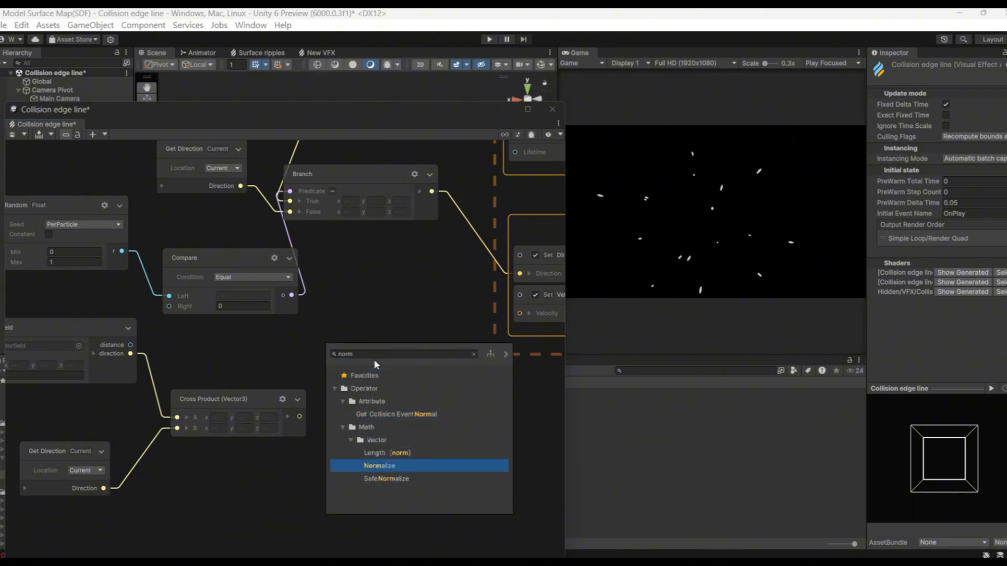
{"action": "key", "text": "Return"}
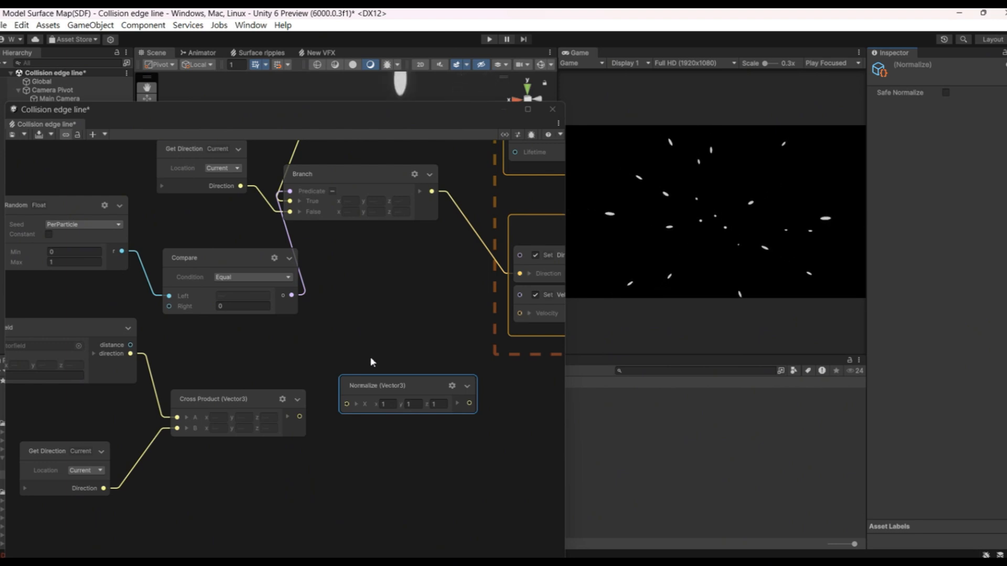
{"action": "left_click_drag", "start_coordinate": [300, 416], "coordinate": [374, 368]}
Add a Float node below the Normalize node and a Multiply node beside them
{"action": "right_click", "coordinate": [358, 470]}
{"action": "left_click", "coordinate": [422, 316]}
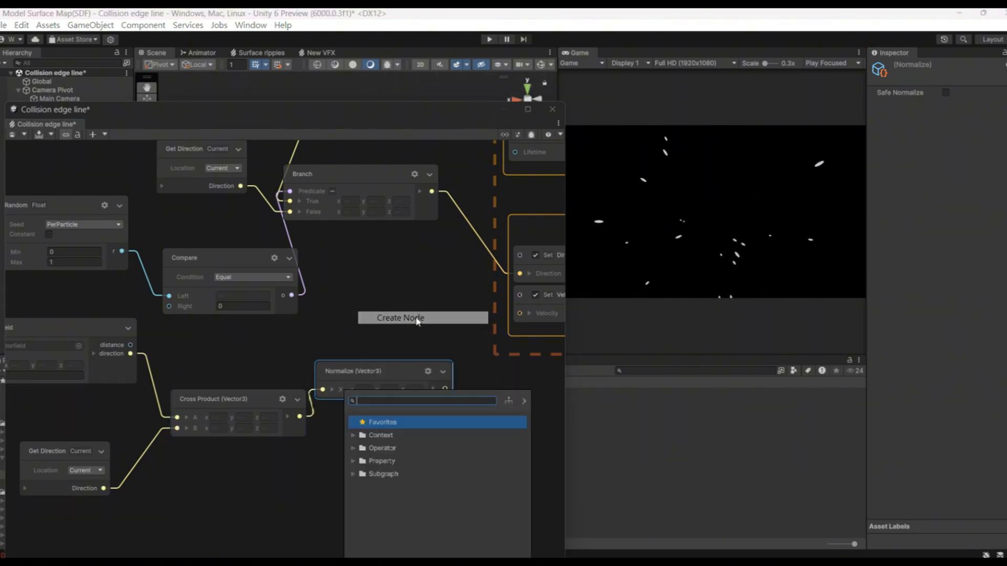
{"action": "type", "text": "float"}
{"action": "key", "text": "Return"}
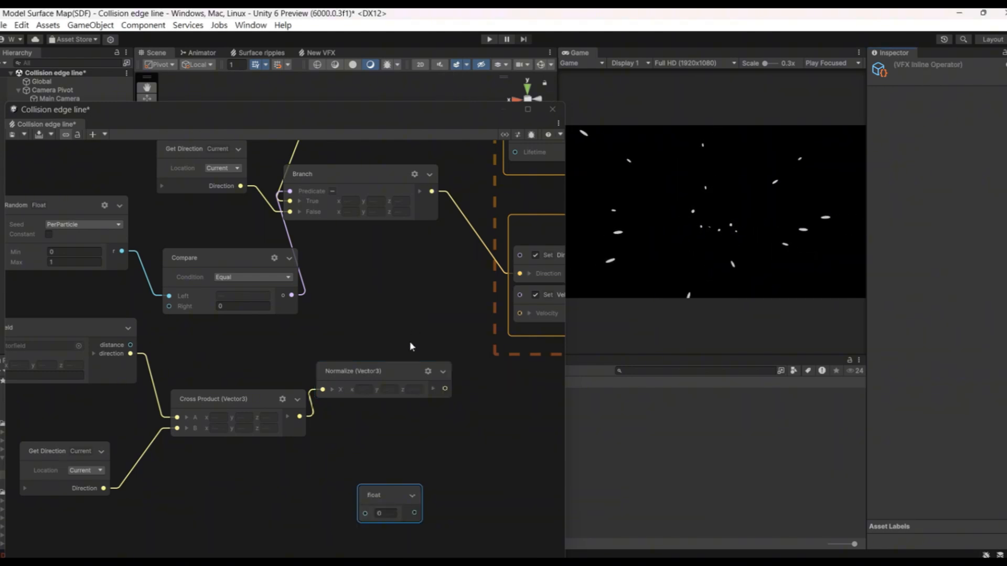
{"action": "right_click", "coordinate": [475, 417]}
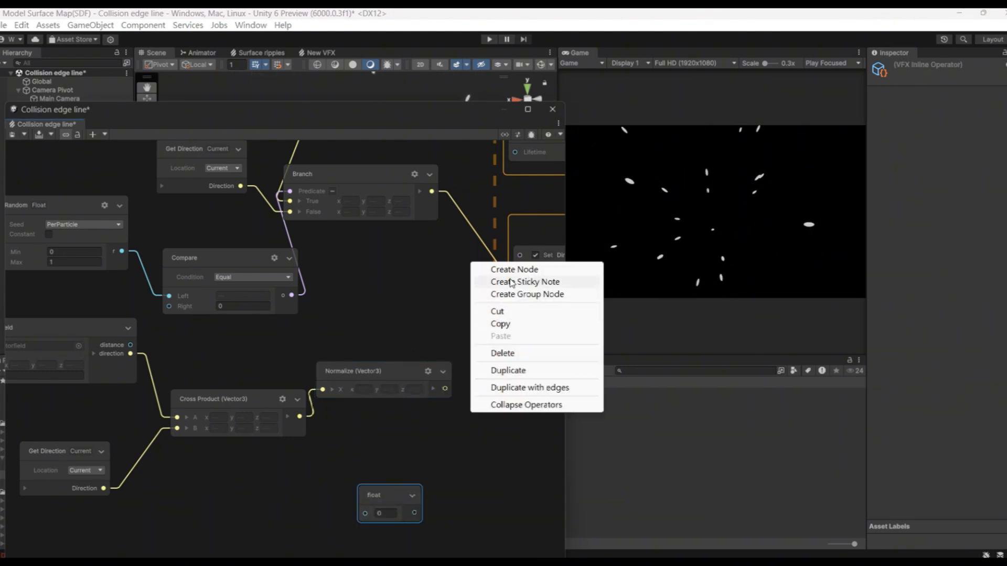
{"action": "left_click", "coordinate": [489, 270]}
{"action": "type", "text": "mul"}
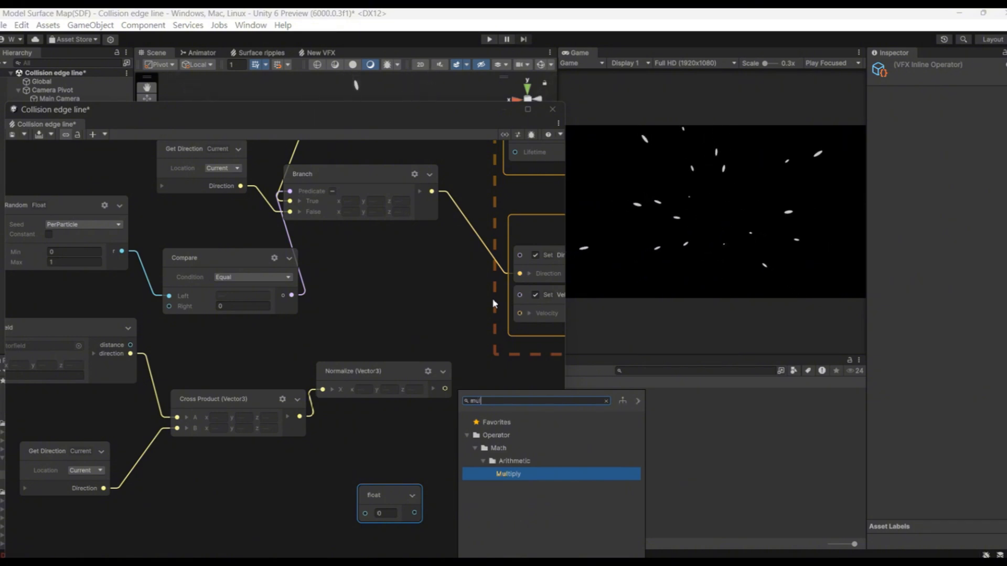
{"action": "key", "text": "Return"}
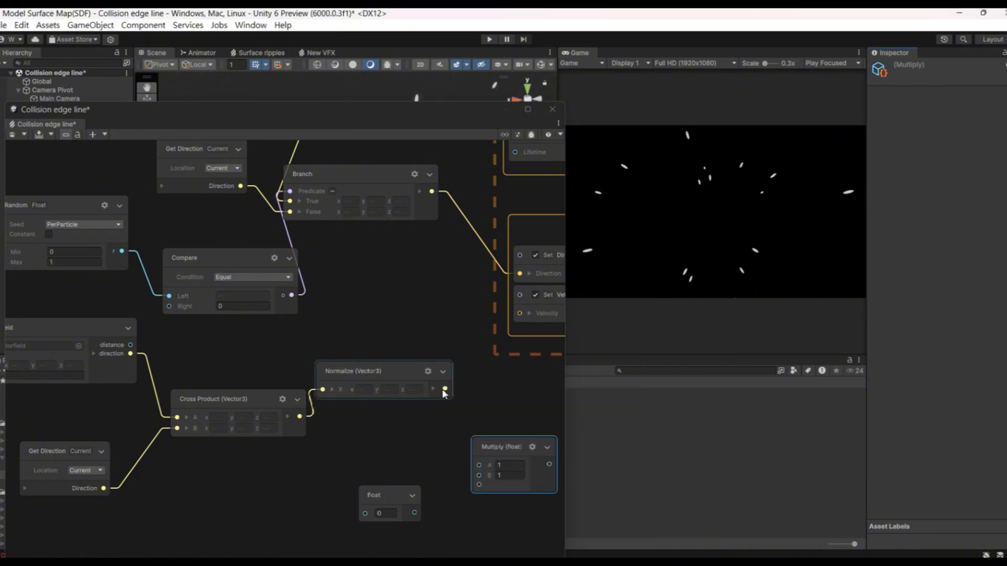
Multiply the Normalize output by the Float node set to 1, and connect the product to the Set Velocity block's Velocity input
{"action": "left_click_drag", "start_coordinate": [444, 389], "coordinate": [480, 476]}
{"action": "left_click_drag", "start_coordinate": [523, 447], "coordinate": [458, 430]}
{"action": "middle_click_drag", "start_coordinate": [472, 400], "coordinate": [345, 399]}
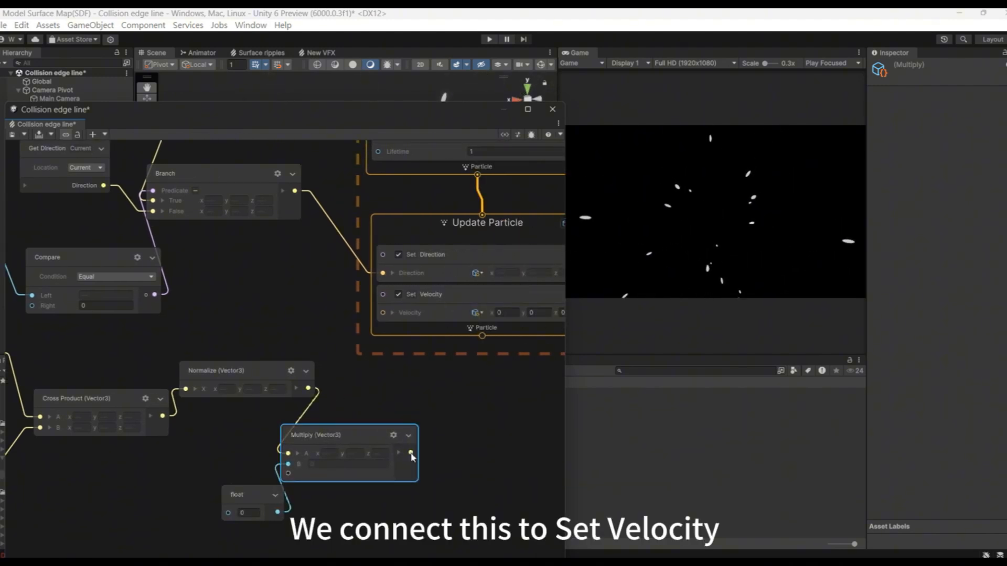
{"action": "left_click_drag", "start_coordinate": [411, 458], "coordinate": [383, 313]}
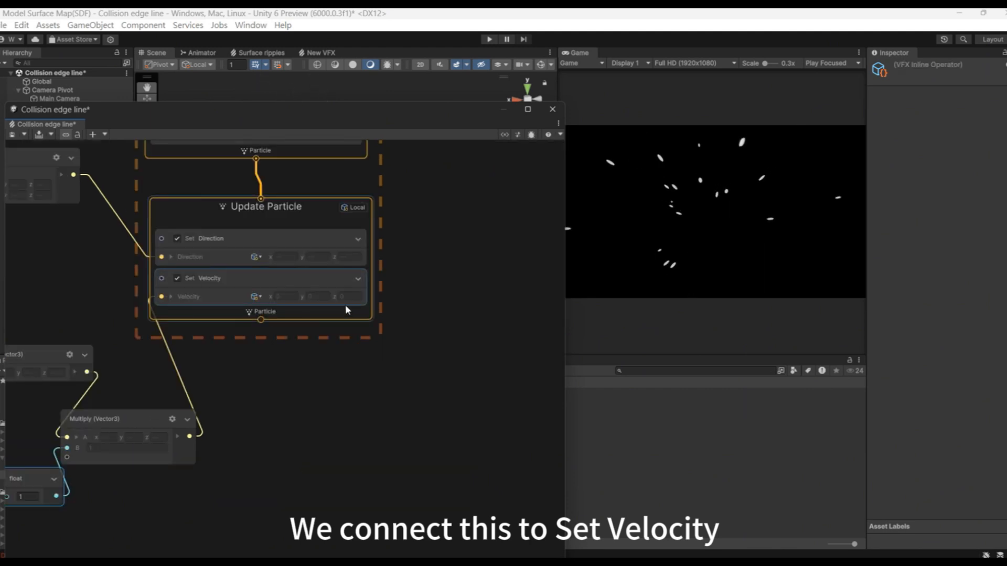
Add a Trigger Event Over Time block to the Update Particle context and set its Rate to 60
{"action": "right_click", "coordinate": [345, 309]}
{"action": "left_click", "coordinate": [362, 321]}
{"action": "type", "text": "trigg"}
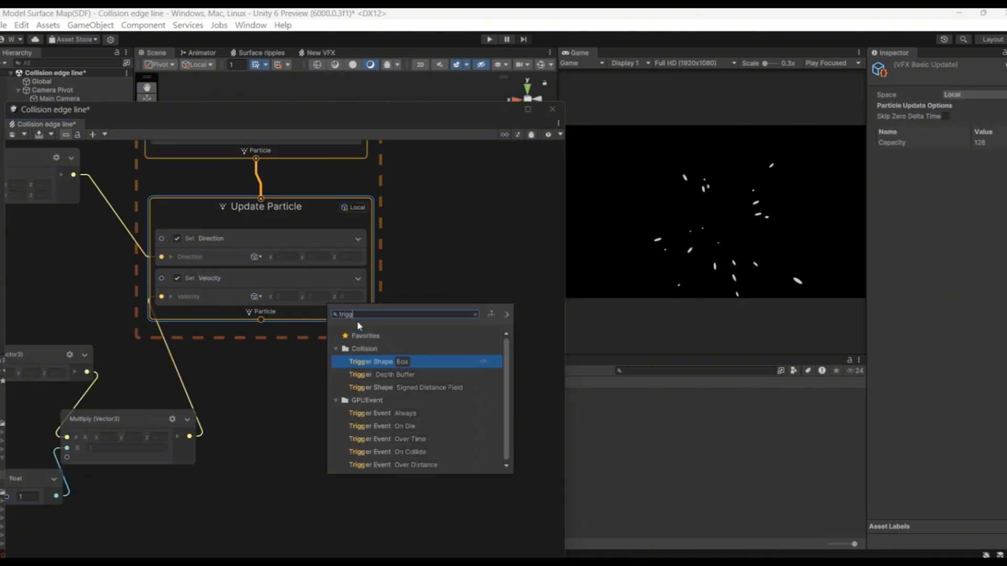
{"action": "key", "text": "Down"}
{"action": "key", "text": "Down"}
{"action": "key", "text": "Down"}
{"action": "key", "text": "Down"}
{"action": "key", "text": "Down"}
{"action": "key", "text": "Return"}
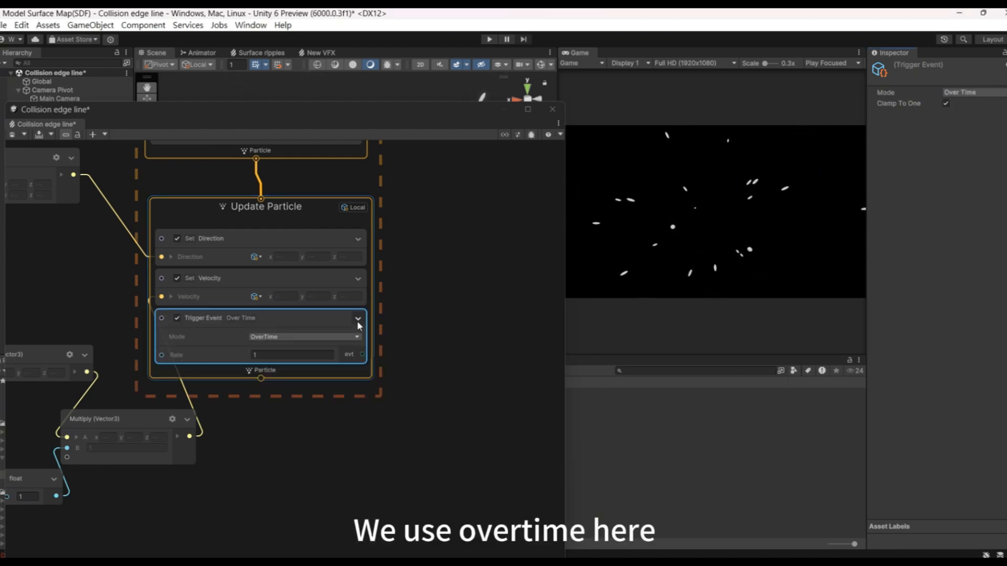
{"action": "left_click", "coordinate": [301, 355]}
{"action": "type", "text": "60"}
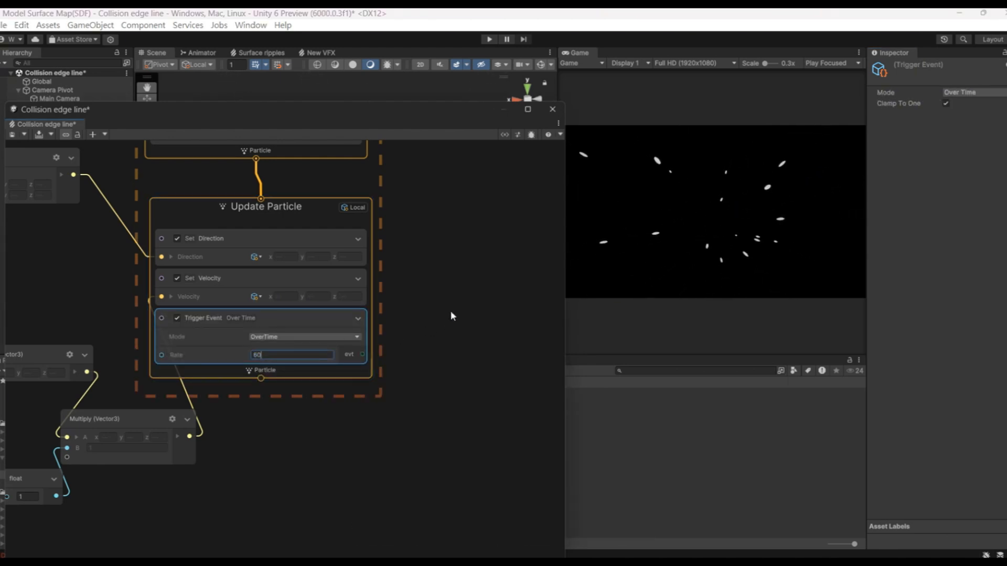
Create a GPUEvent context connected to the evt output of the Over Time trigger block
{"action": "middle_click_drag", "start_coordinate": [420, 332], "coordinate": [279, 369]}
{"action": "scroll", "coordinate": [417, 333], "scroll_direction": "down", "scroll_amount": 3}
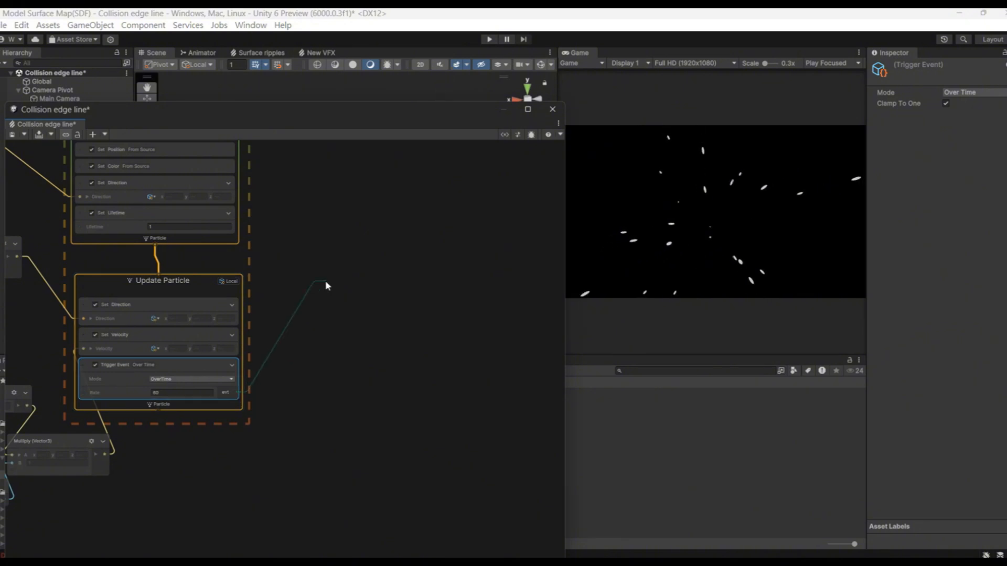
{"action": "key", "text": "space"}
{"action": "type", "text": "gpu"}
{"action": "key", "text": "Return"}
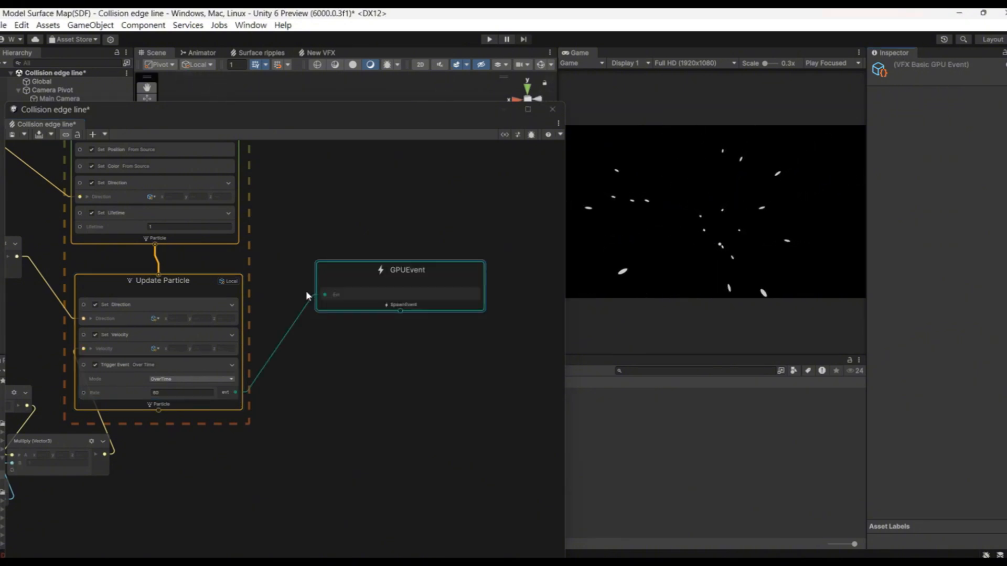
Create an Initialize Particle Strip context from the new GPUEvent's SpawnEvent output and place it directly underneath
{"action": "key", "text": "space"}
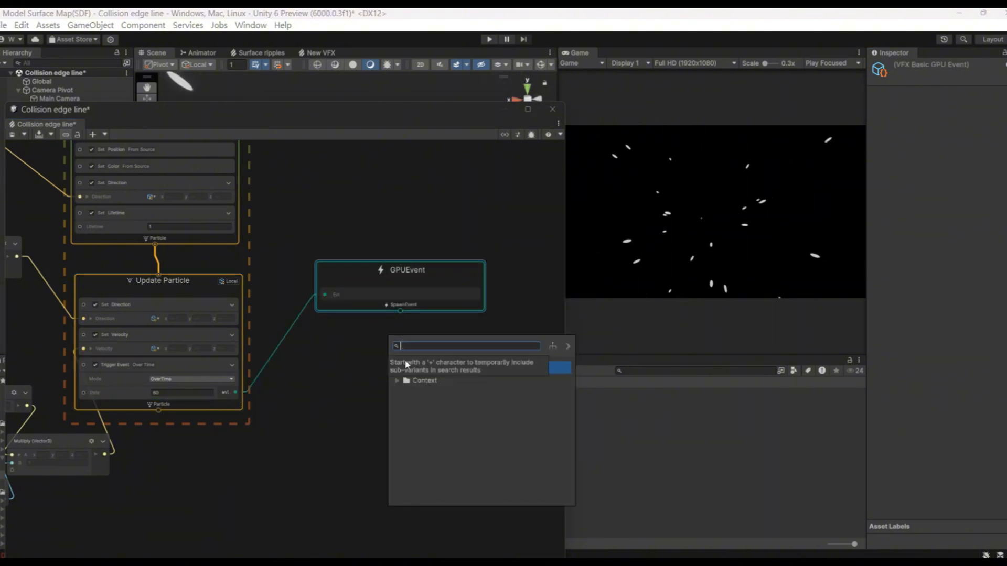
{"action": "left_click", "coordinate": [398, 380]}
{"action": "left_click", "coordinate": [438, 425]}
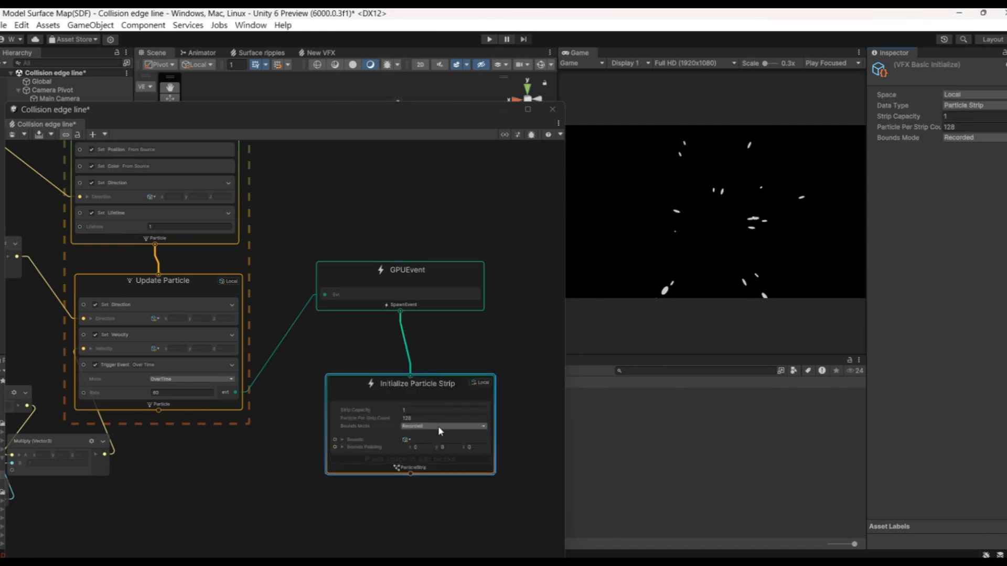
{"action": "left_click_drag", "start_coordinate": [440, 385], "coordinate": [425, 347]}
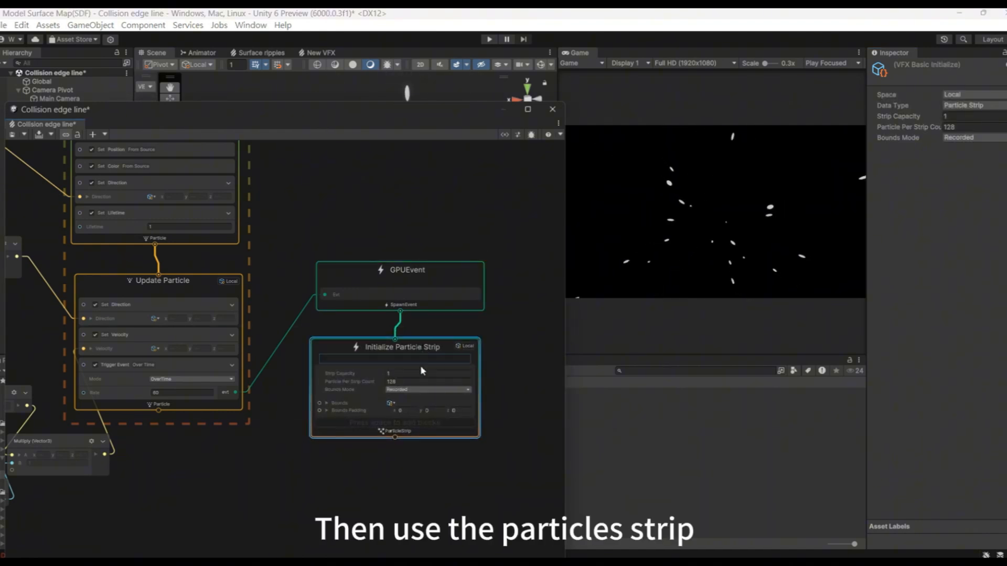
Configure the Initialize Particle Strip context with strip capacity 512, 128 particles per strip, and Manual bounds sized 2 on every axis
{"action": "key", "text": "Tab"}
{"action": "type", "text": "1"}
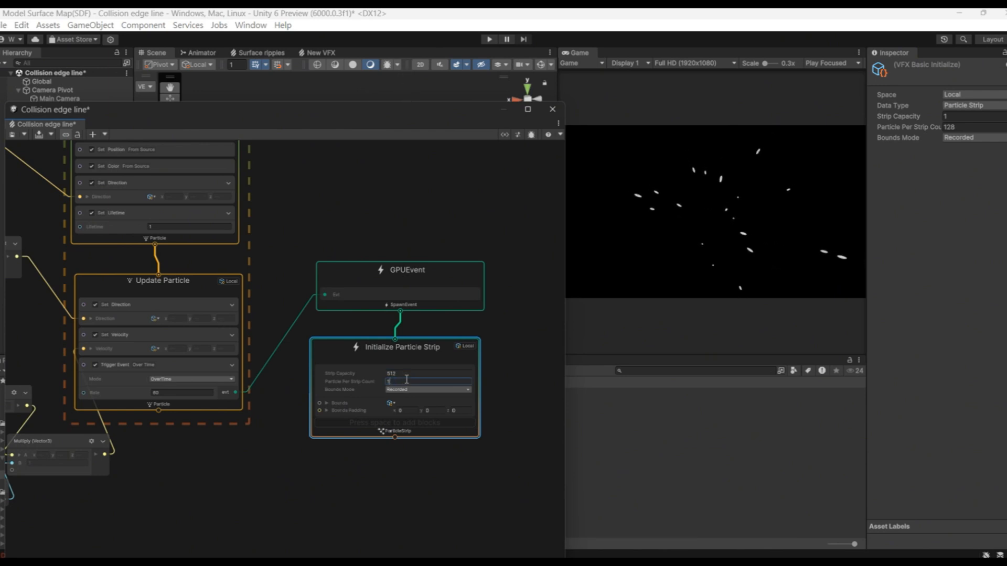
{"action": "left_click", "coordinate": [405, 391]}
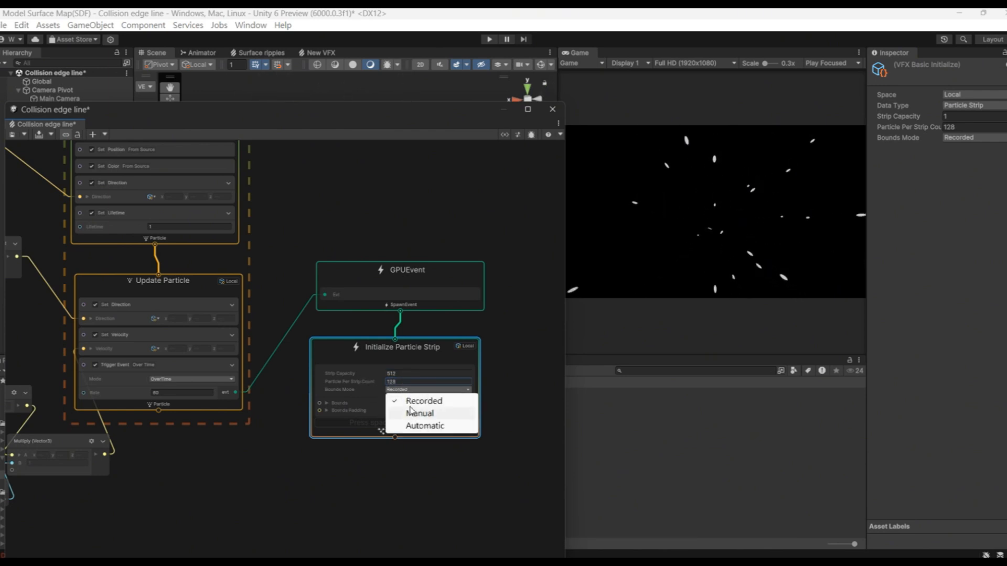
{"action": "left_click", "coordinate": [413, 410]}
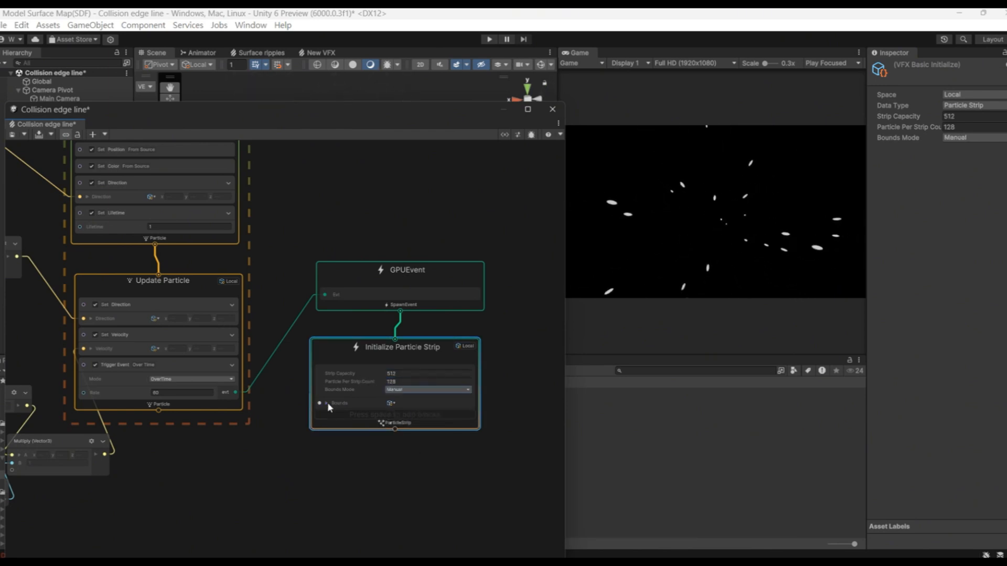
{"action": "left_click", "coordinate": [326, 403]}
{"action": "left_click", "coordinate": [429, 419]}
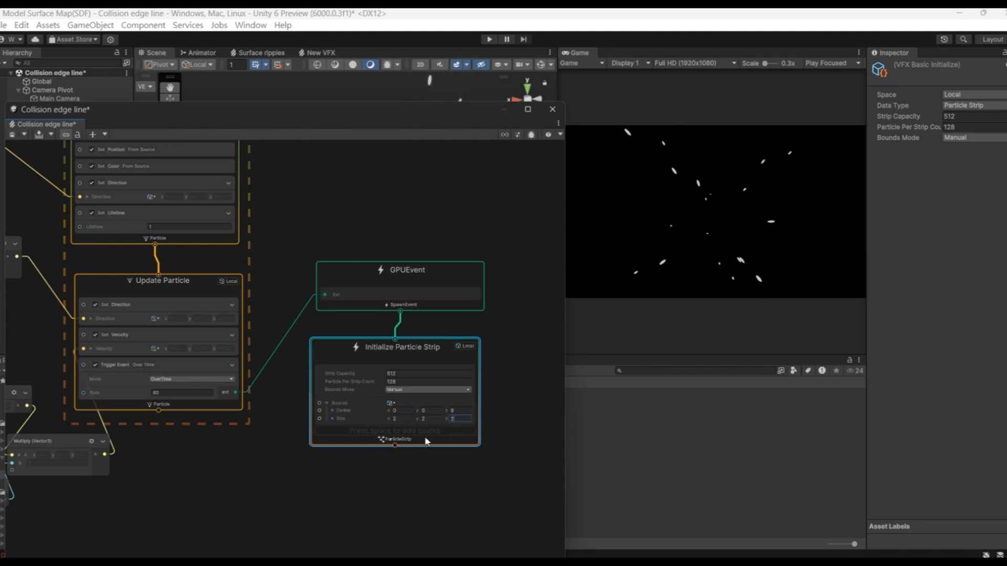
Add a Set Position block to the Initialize Particle Strip context and make it take its value from Source
{"action": "right_click", "coordinate": [434, 275]}
{"action": "left_click", "coordinate": [454, 283]}
{"action": "type", "text": "set"}
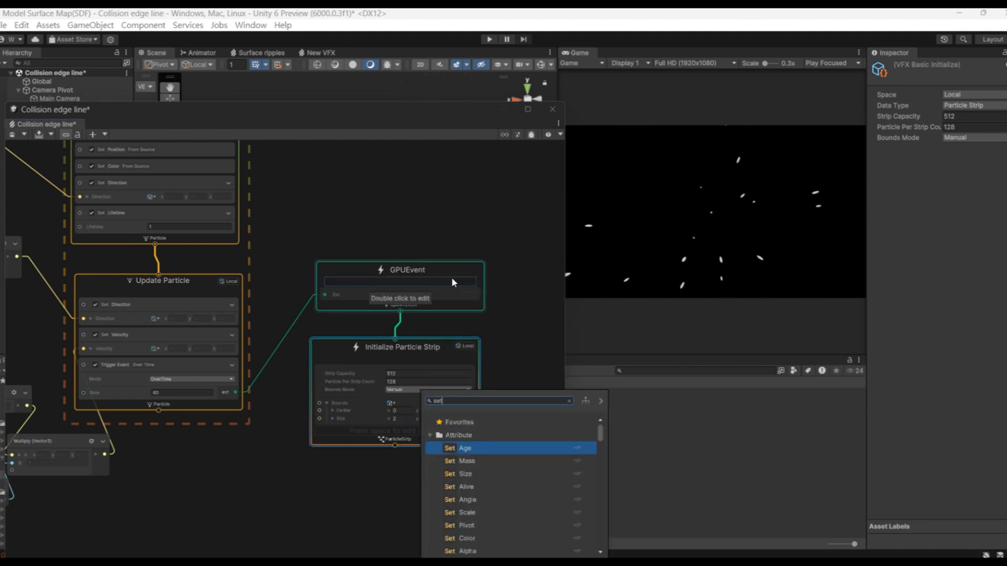
{"action": "type", "text": " pos"}
{"action": "key", "text": "Return"}
{"action": "left_click", "coordinate": [952, 115]}
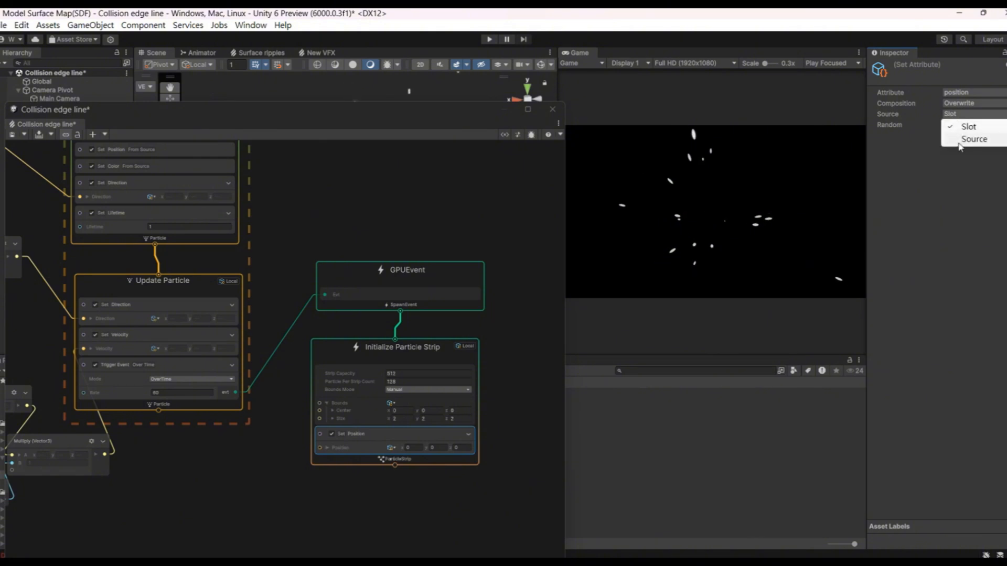
{"action": "left_click", "coordinate": [973, 139]}
Add a Set Lifetime block under Set Position in Initialize Particle Strip and make it inherit its value from Source
{"action": "middle_click_drag", "start_coordinate": [396, 534], "coordinate": [415, 481]}
{"action": "scroll", "coordinate": [429, 442], "scroll_direction": "up", "scroll_amount": 3}
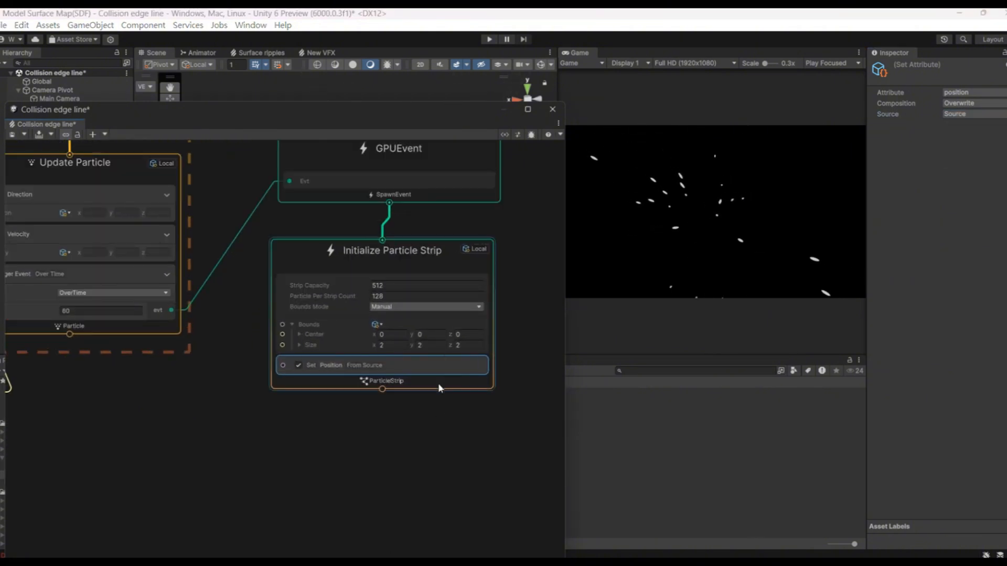
{"action": "right_click", "coordinate": [439, 388]}
{"action": "left_click", "coordinate": [443, 391]}
{"action": "type", "text": "set"}
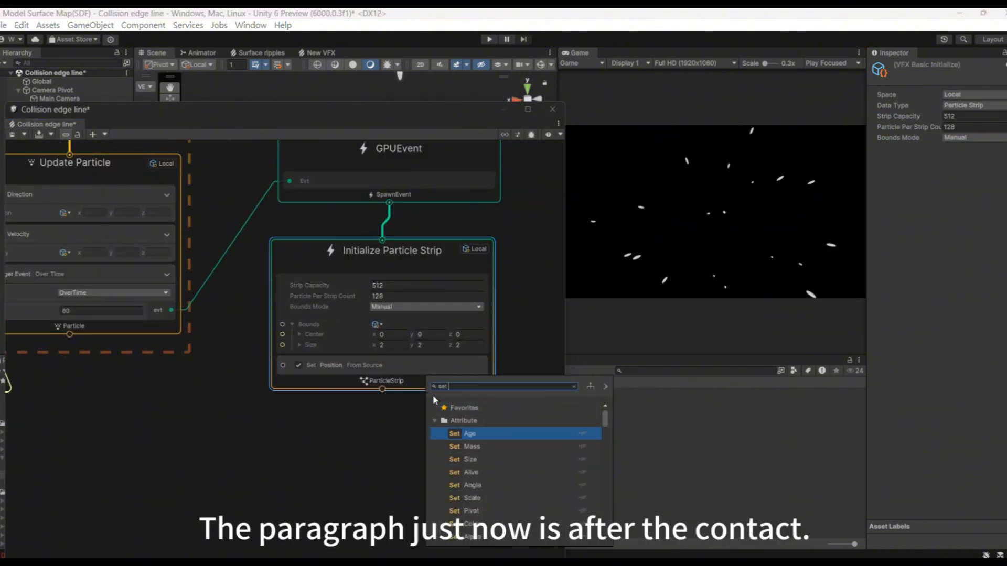
{"action": "type", "text": " life"}
{"action": "key", "text": "Return"}
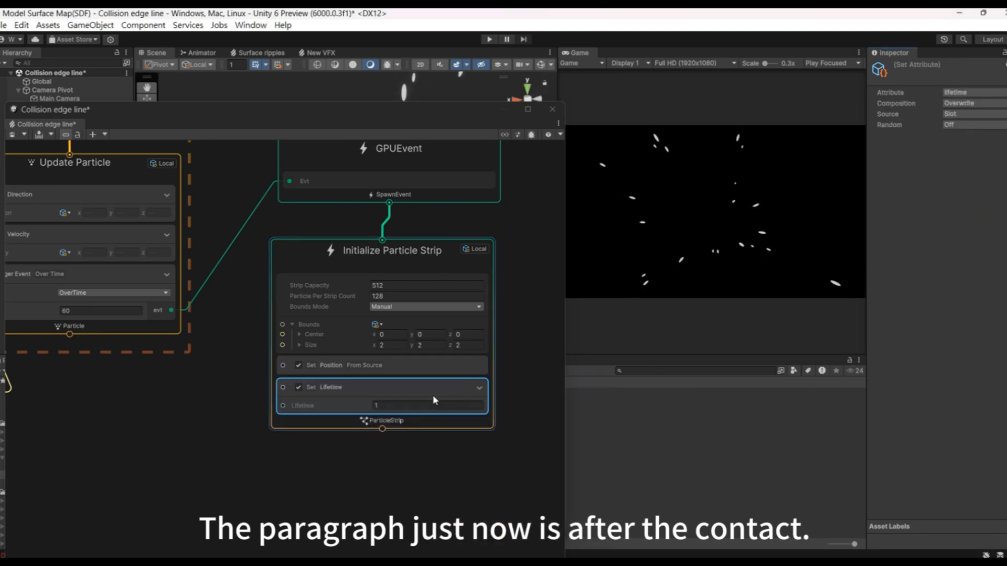
{"action": "left_click", "coordinate": [962, 111]}
{"action": "left_click", "coordinate": [974, 139]}
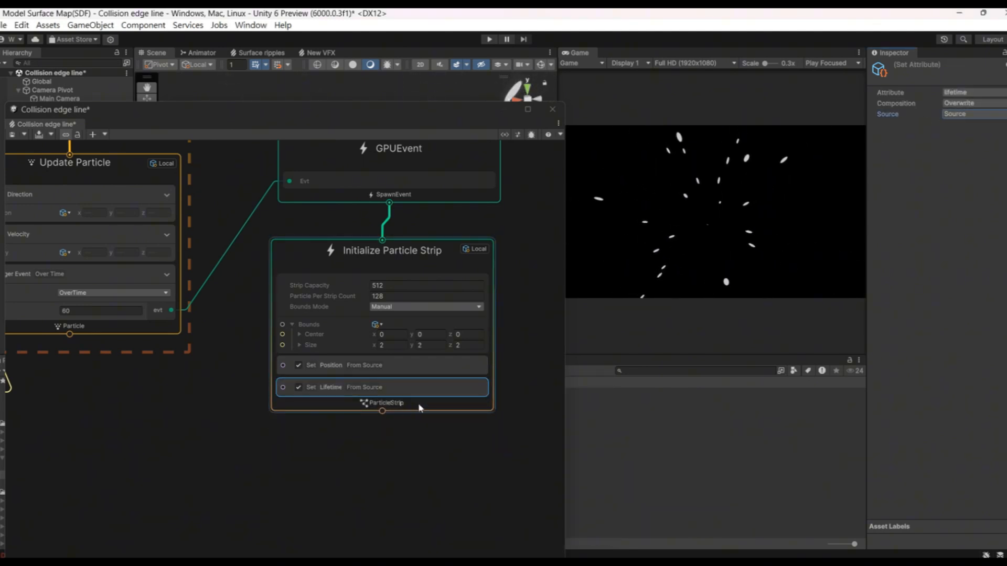
Add a Set Color block to Initialize Particle Strip with its value source set to Source
{"action": "right_click", "coordinate": [439, 241]}
{"action": "left_click", "coordinate": [444, 243]}
{"action": "type", "text": "set"}
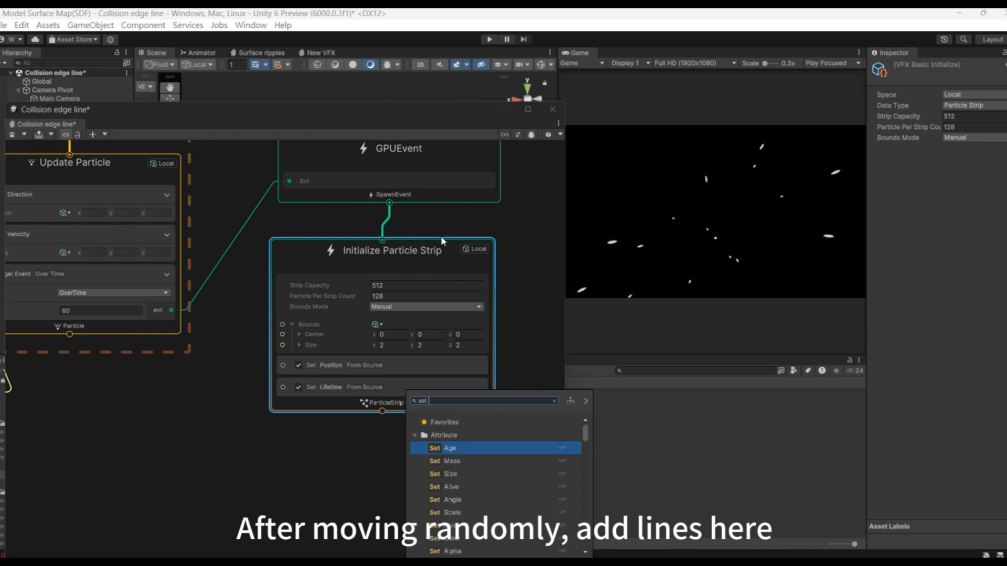
{"action": "type", "text": " color"}
{"action": "key", "text": "Return"}
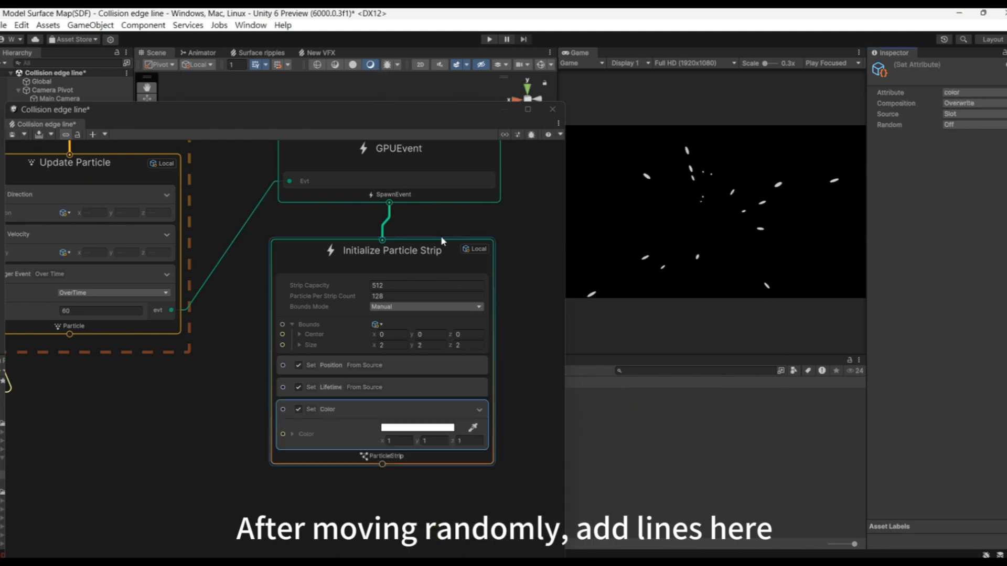
{"action": "left_click", "coordinate": [958, 115]}
{"action": "left_click", "coordinate": [965, 139]}
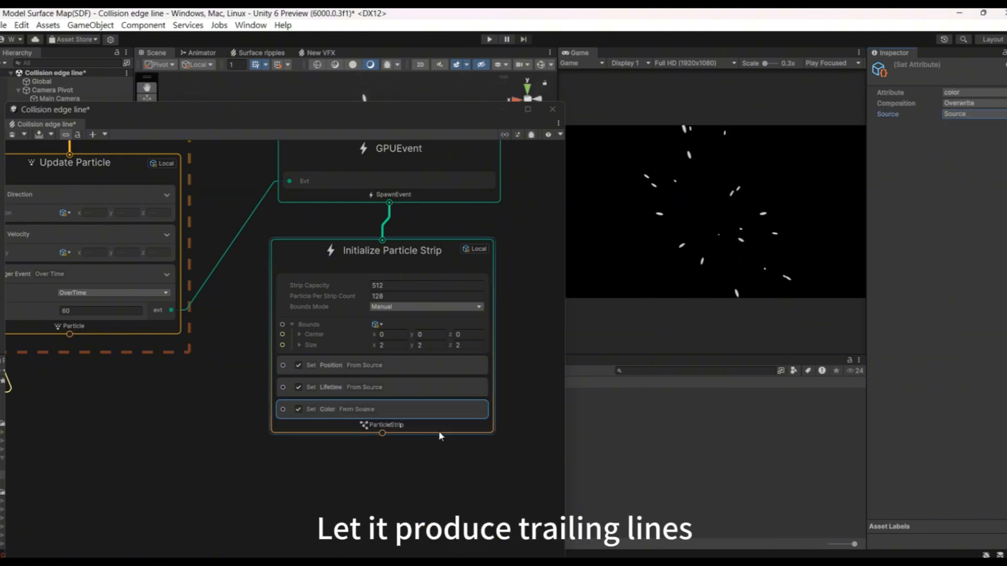
Create an Update Particle context from the Initialize Particle Strip output and align it directly underneath
{"action": "left_click_drag", "start_coordinate": [383, 433], "coordinate": [388, 452]}
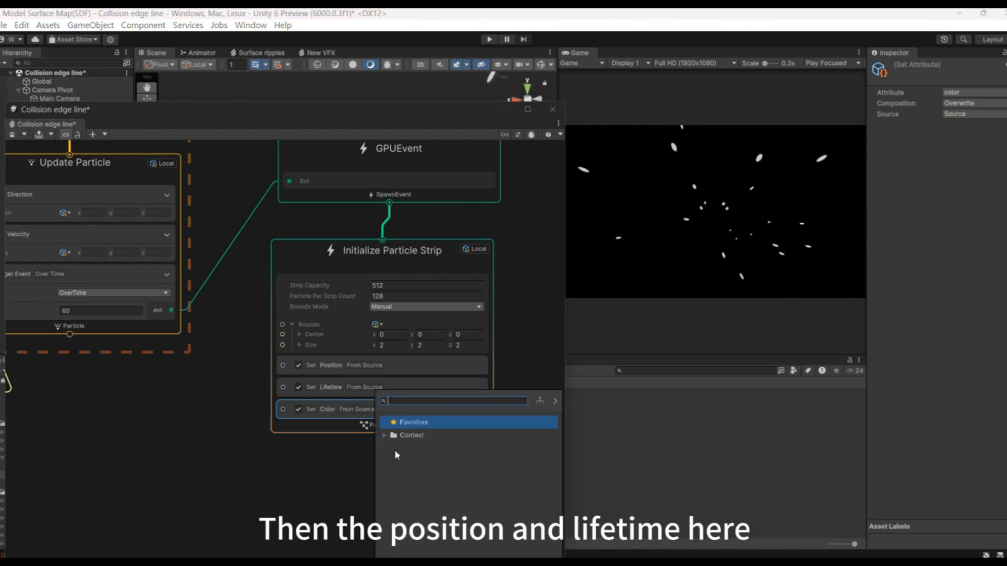
{"action": "type", "text": "up"}
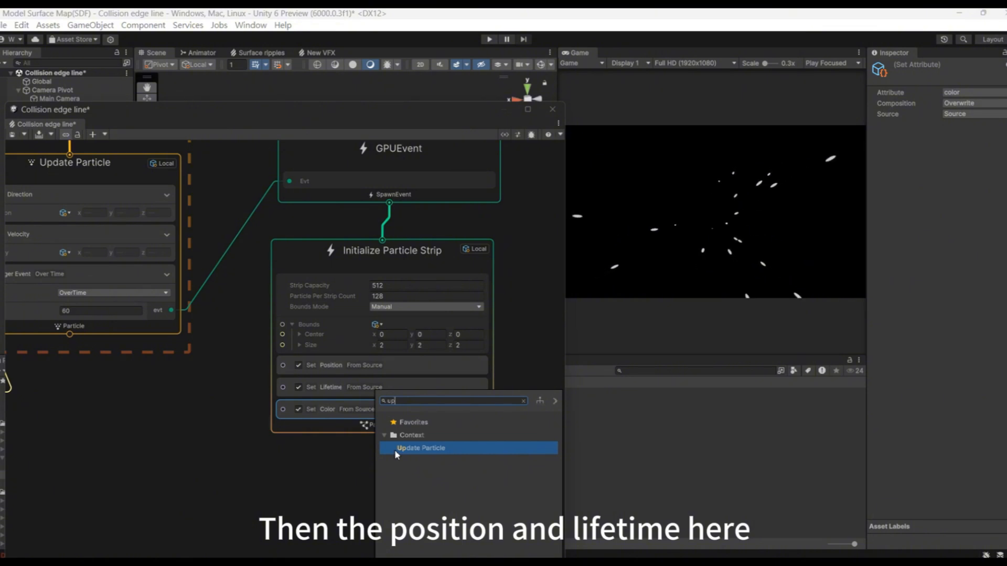
{"action": "left_click", "coordinate": [395, 448]}
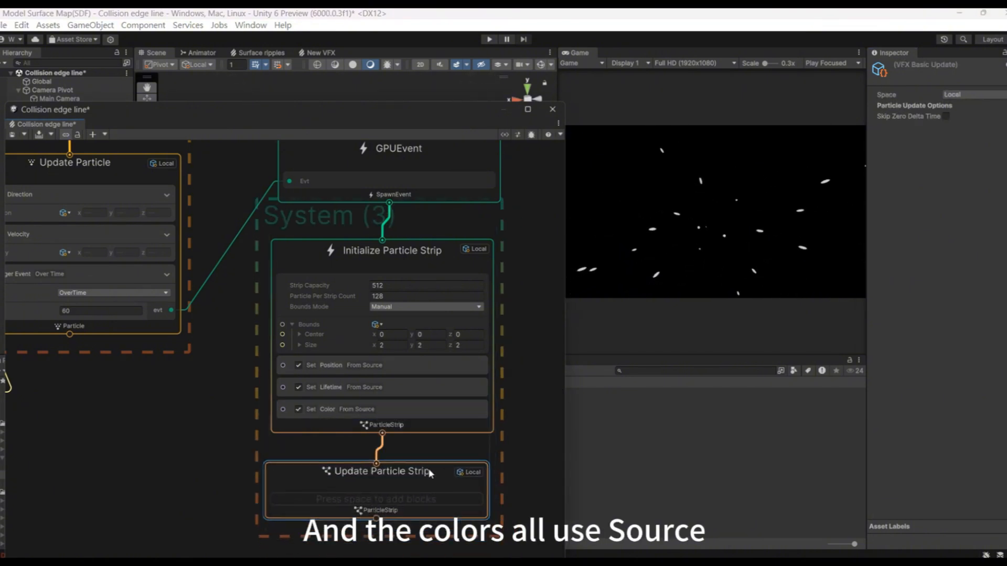
{"action": "left_click_drag", "start_coordinate": [429, 470], "coordinate": [431, 468]}
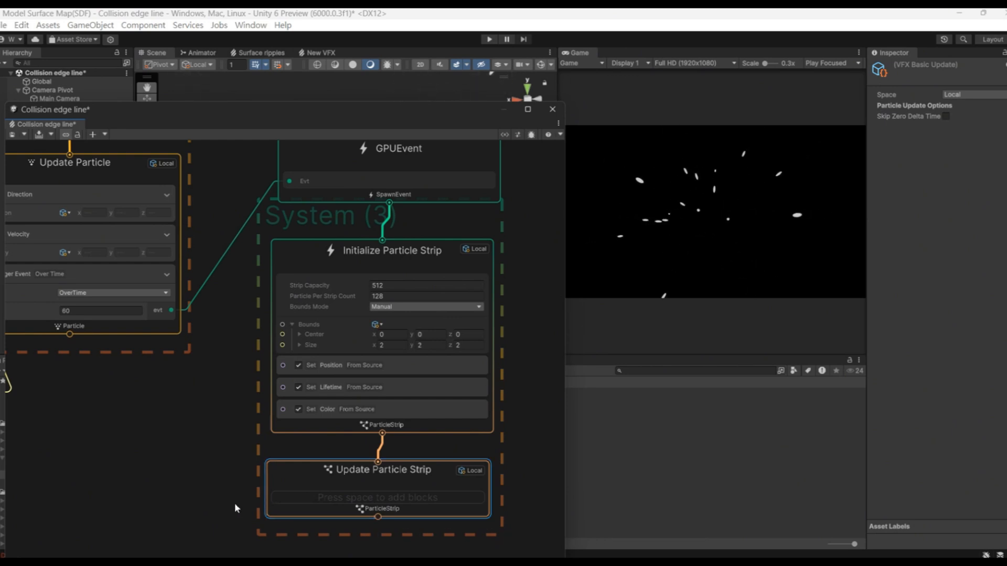
Attach an Output ParticleStrip Line context directly beneath Update Particle Strip and set its Blend Mode to Additive
{"action": "middle_click_drag", "start_coordinate": [234, 502], "coordinate": [188, 319]}
{"action": "left_click_drag", "start_coordinate": [331, 334], "coordinate": [332, 368]}
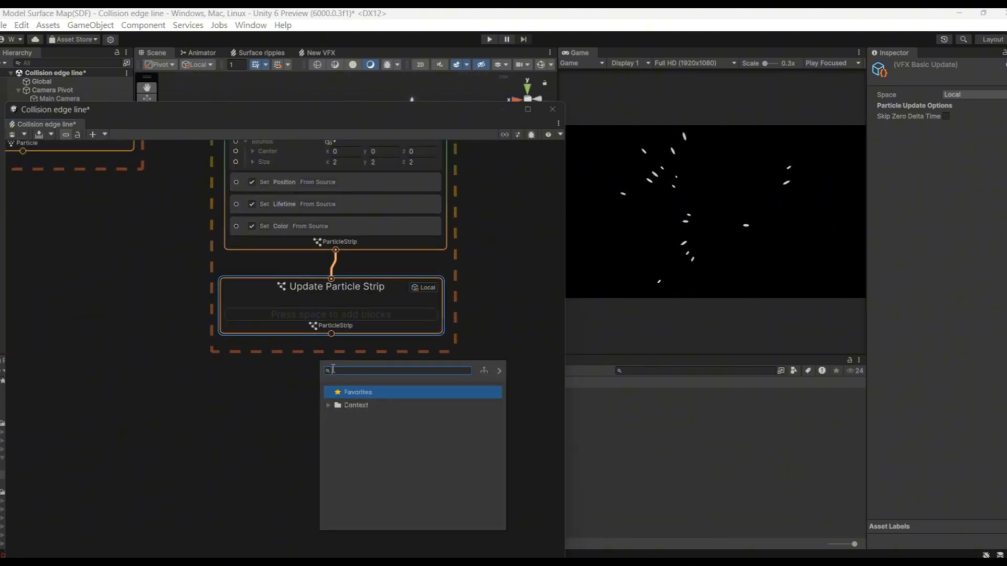
{"action": "type", "text": "p"}
{"action": "key", "text": "BackSpace"}
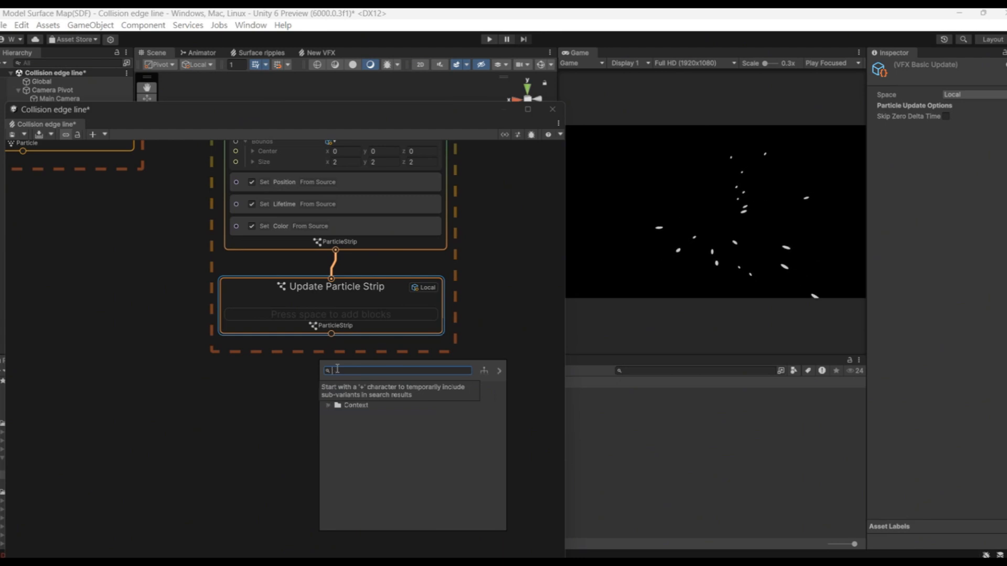
{"action": "type", "text": "out"}
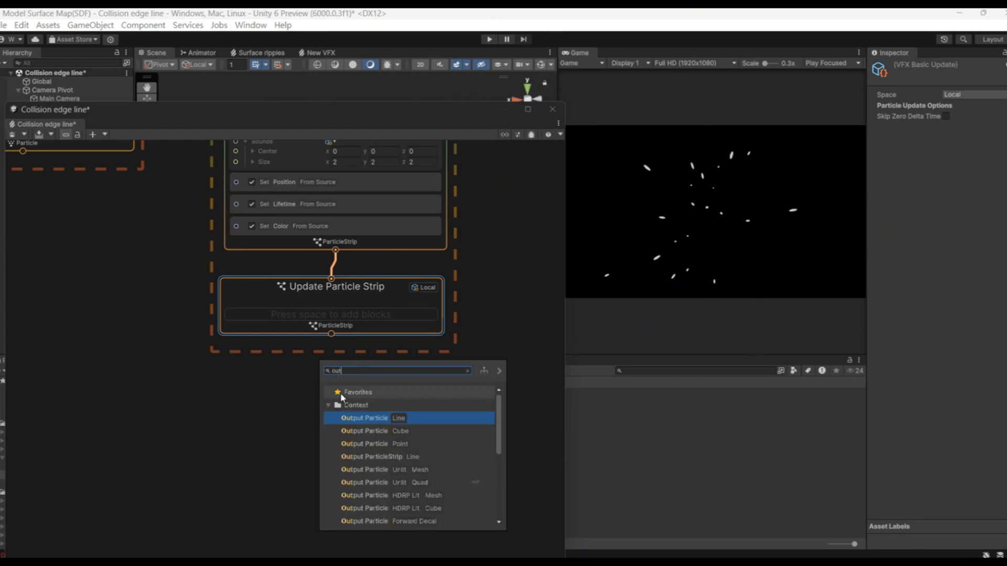
{"action": "left_click_drag", "start_coordinate": [496, 423], "coordinate": [497, 508]}
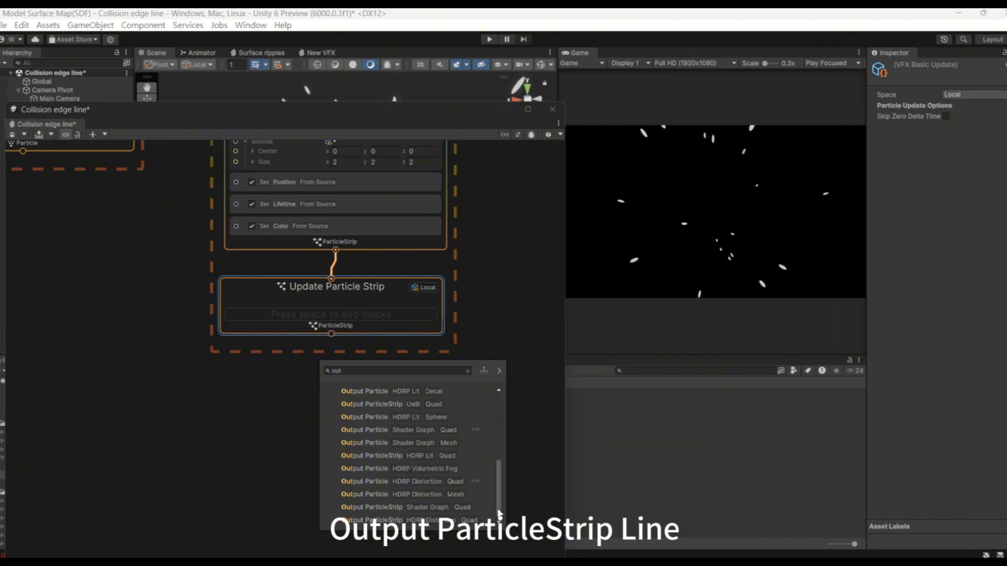
{"action": "left_click_drag", "start_coordinate": [497, 509], "coordinate": [503, 432]}
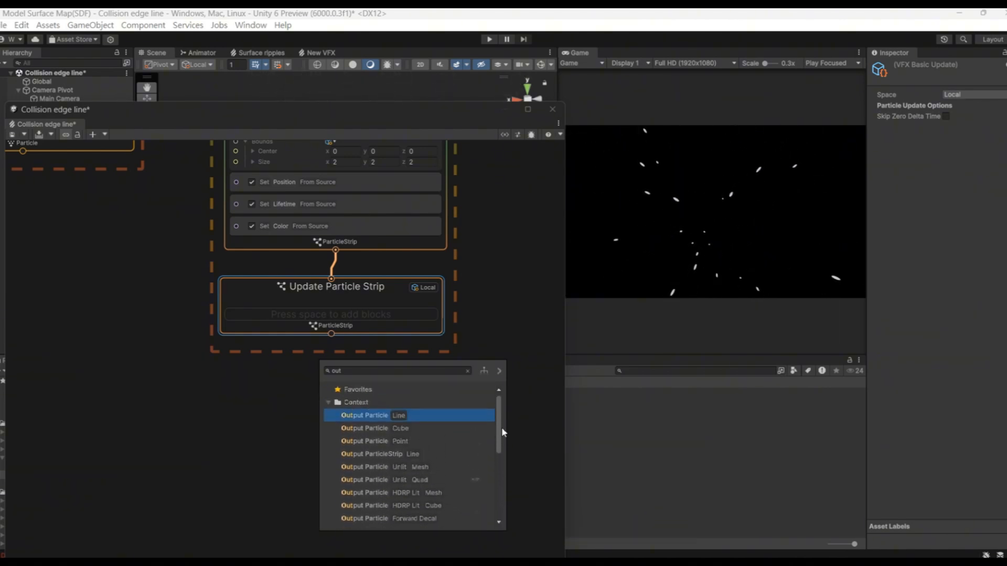
{"action": "left_click", "coordinate": [441, 454]}
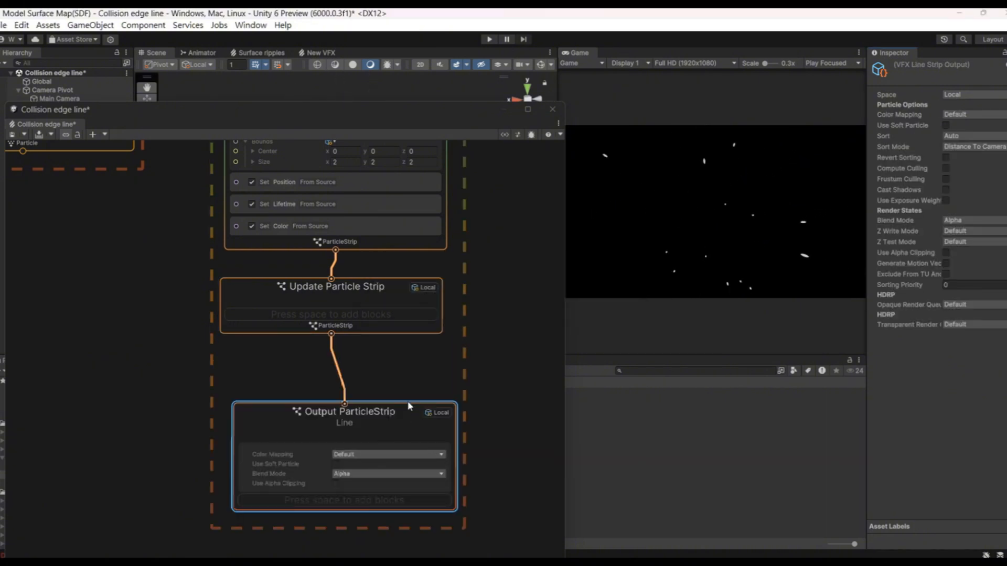
{"action": "left_click_drag", "start_coordinate": [410, 405], "coordinate": [397, 366]}
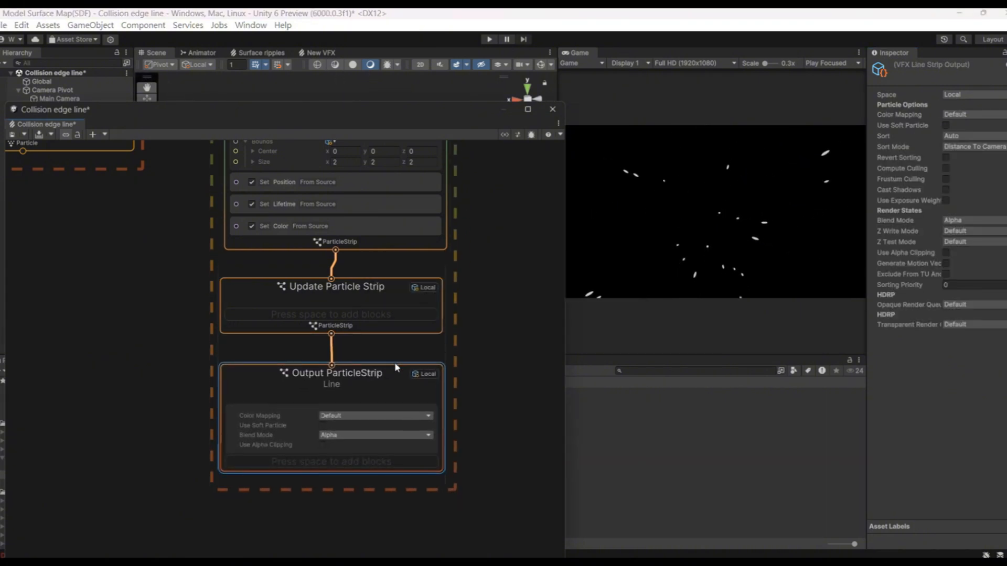
{"action": "left_click", "coordinate": [367, 435]}
{"action": "left_click", "coordinate": [356, 446]}
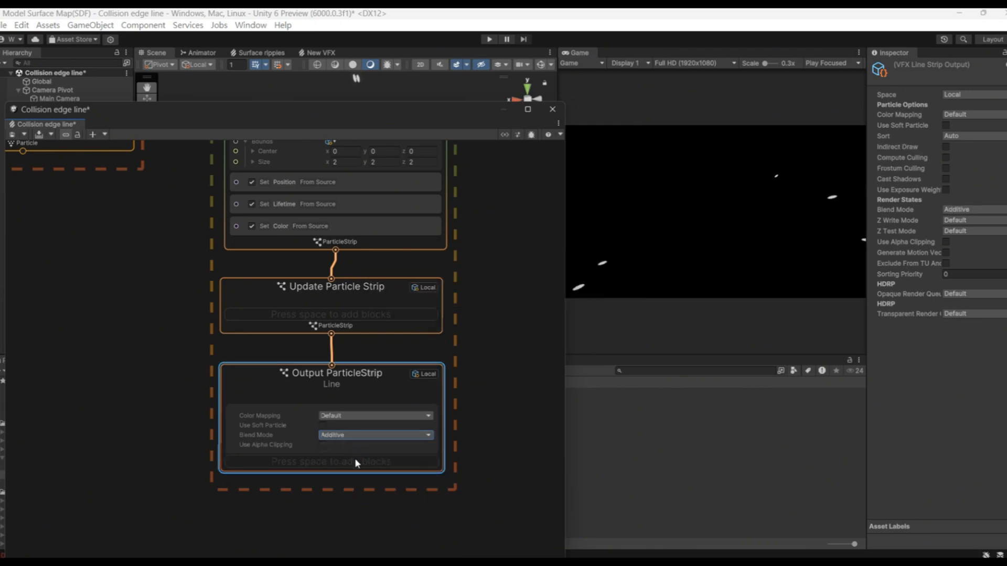
Add a Set Color Over Life block to the Output ParticleStrip Line context and set its Composition to Multiply
{"action": "right_click", "coordinate": [355, 460]}
{"action": "left_click", "coordinate": [417, 302]}
{"action": "type", "text": "s"}
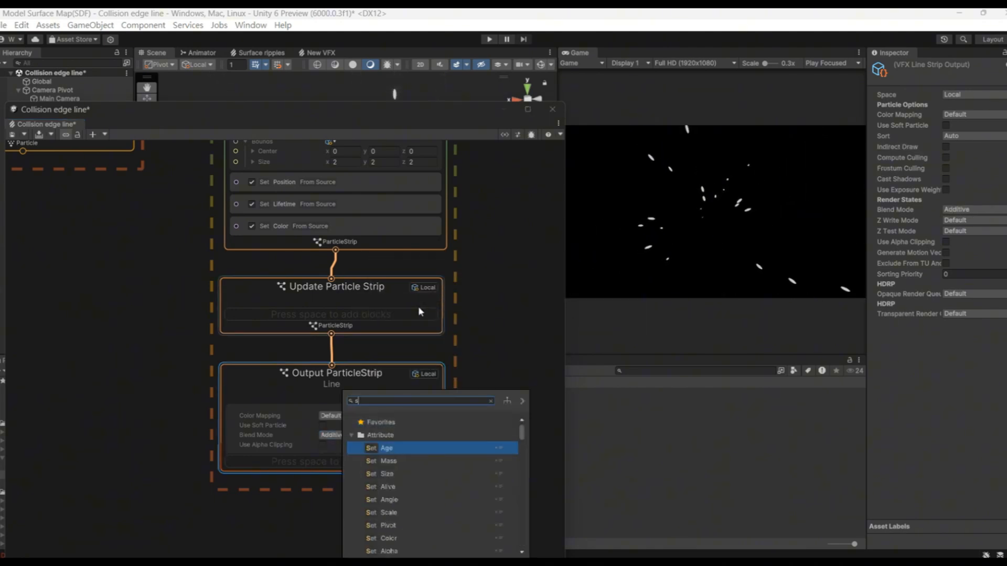
{"action": "type", "text": "et color over"}
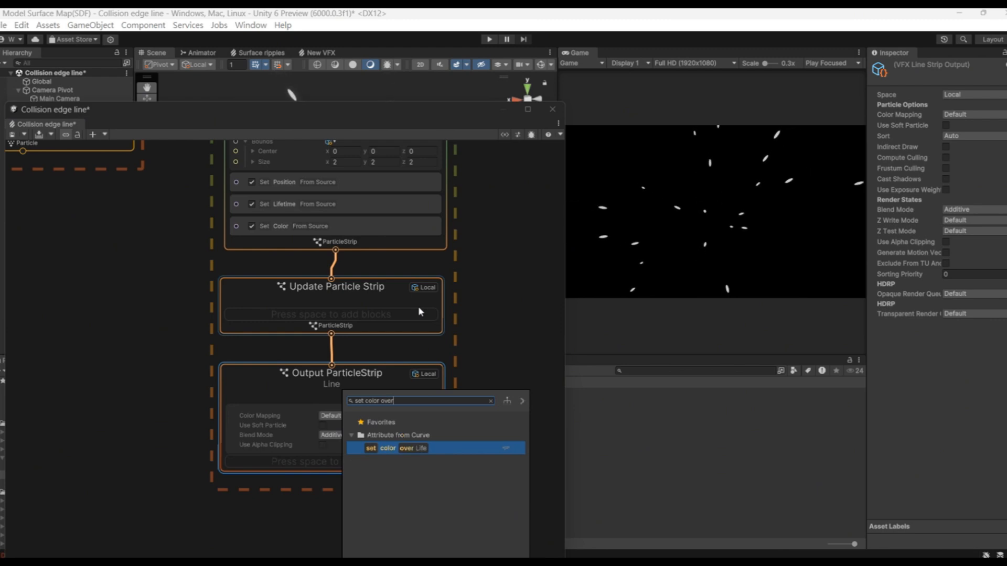
{"action": "key", "text": "Return"}
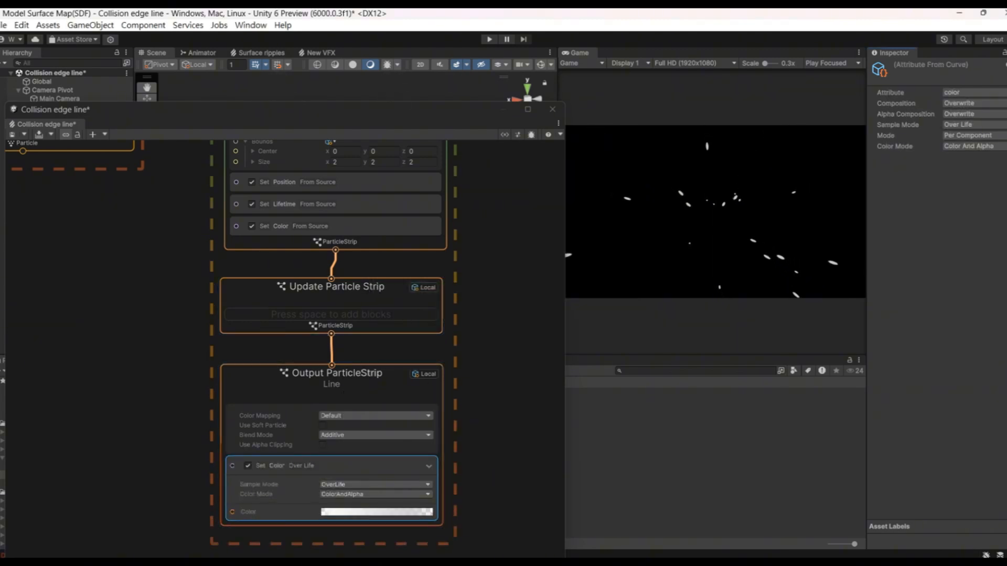
{"action": "left_click", "coordinate": [965, 113]}
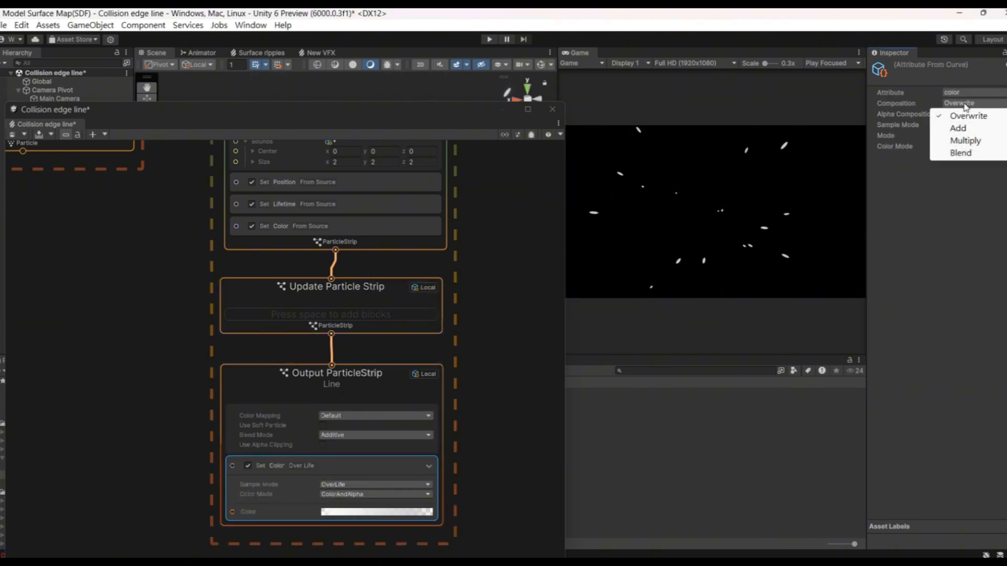
{"action": "left_click", "coordinate": [961, 140]}
In the Color Over Life gradient, delete the alpha key at the start and the intermediate alpha key near the end
{"action": "left_click", "coordinate": [362, 515]}
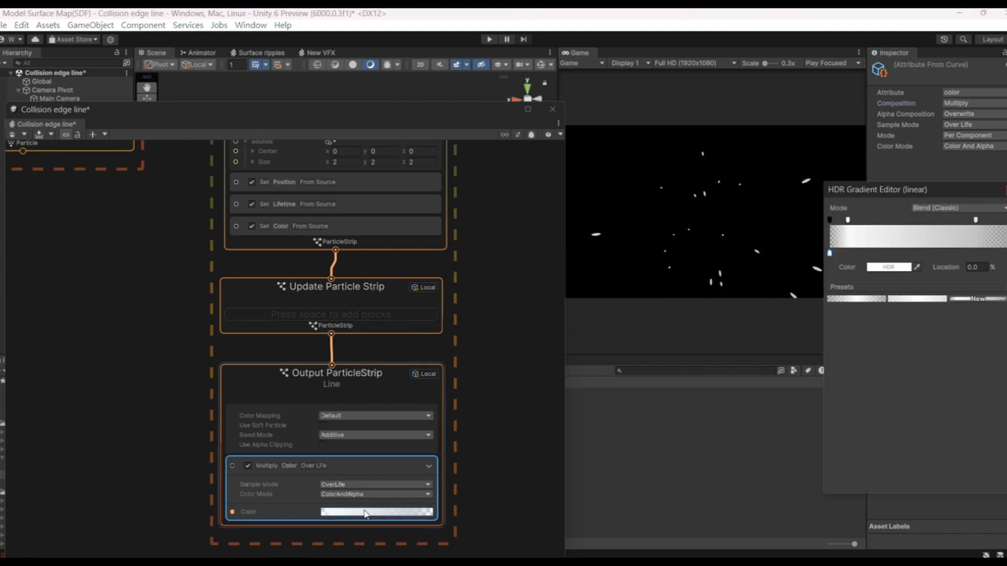
{"action": "left_click", "coordinate": [829, 223]}
{"action": "key", "text": "Delete"}
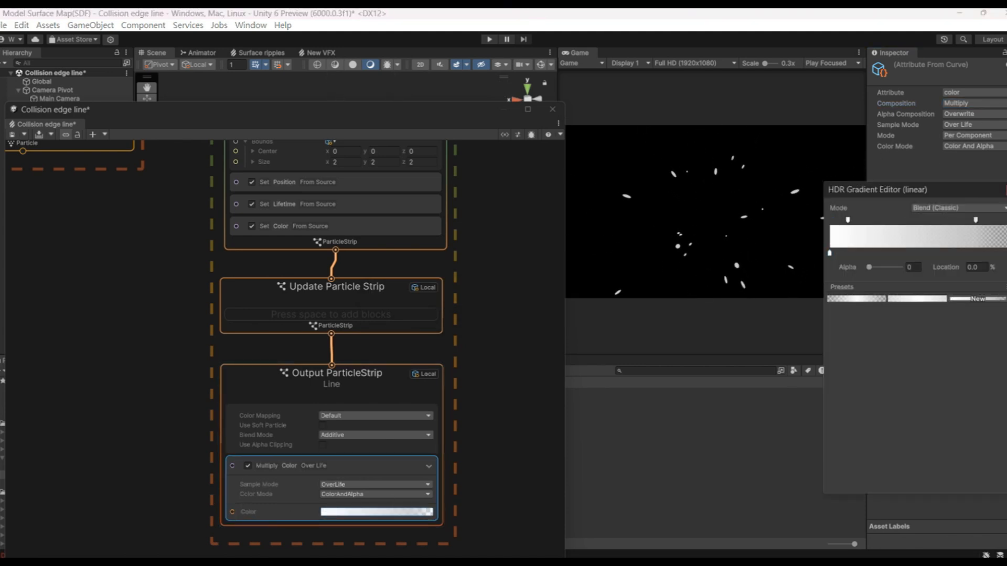
{"action": "left_click", "coordinate": [1006, 221]}
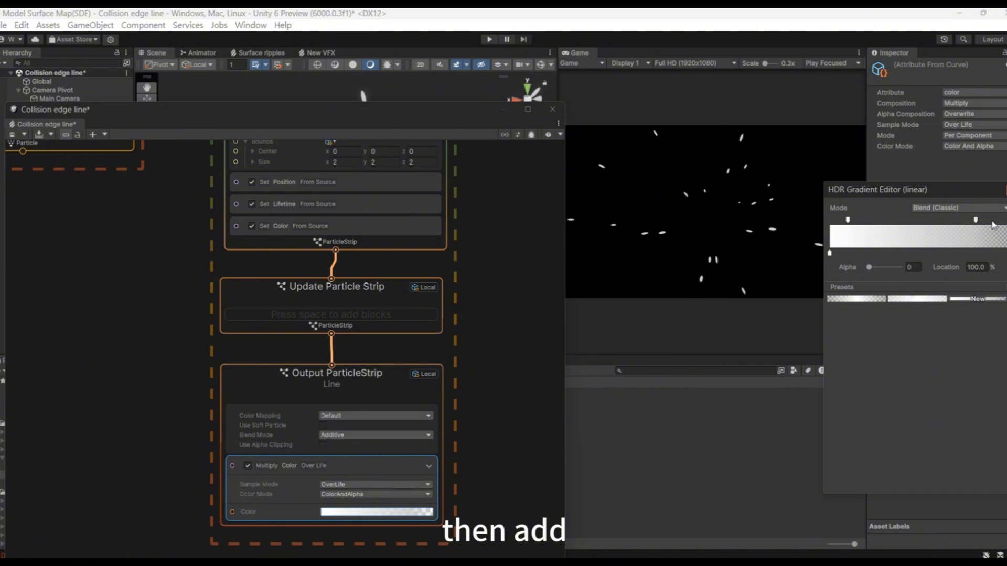
{"action": "left_click", "coordinate": [976, 220]}
{"action": "key", "text": "Delete"}
Set the alpha key at the end of the Color Over Life gradient to 255
{"action": "left_click", "coordinate": [1006, 254]}
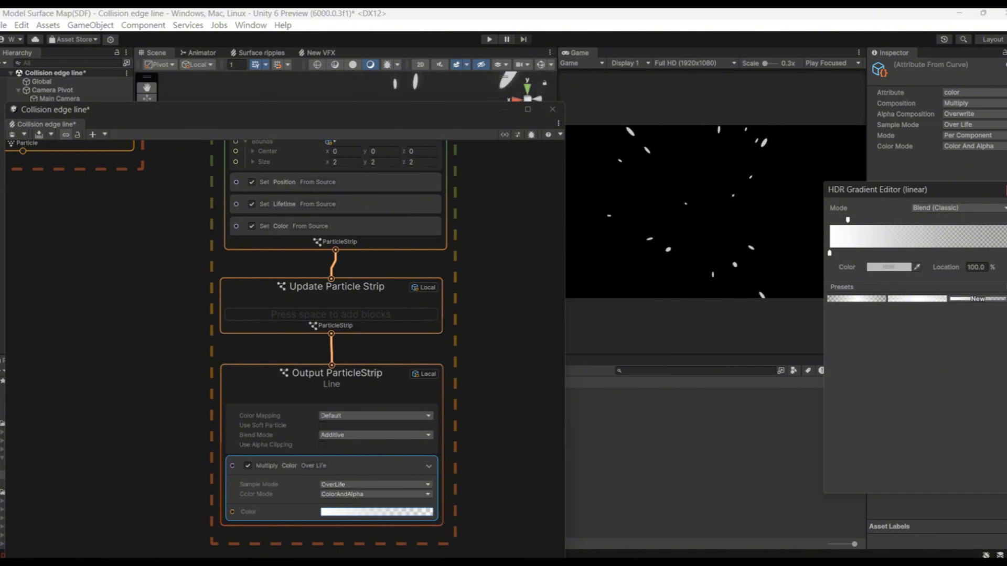
{"action": "left_click", "coordinate": [1006, 220]}
{"action": "left_click", "coordinate": [899, 266]}
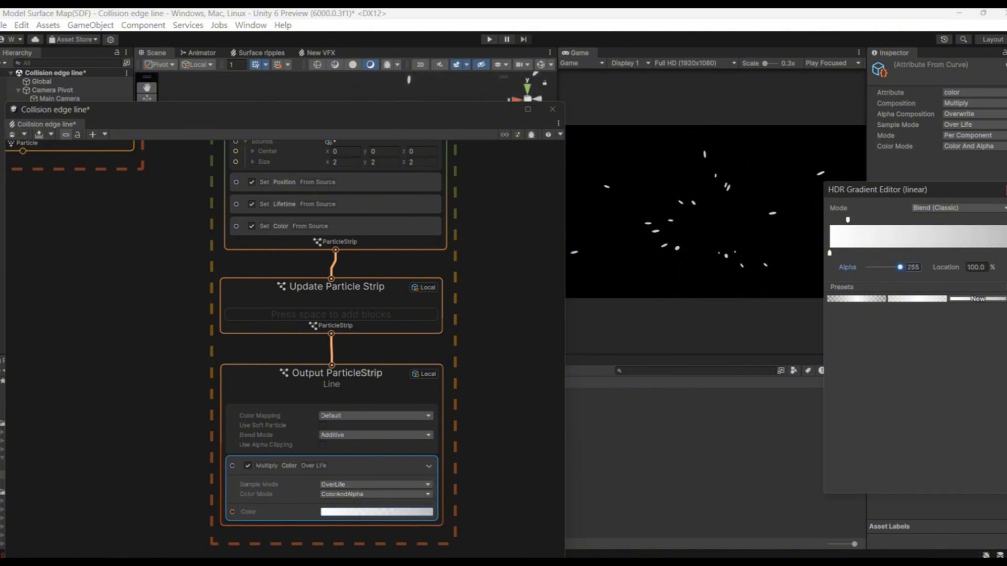
Add a color key at 82.1% in the Color Over Life gradient and make the gradient's end black
{"action": "left_click", "coordinate": [980, 255]}
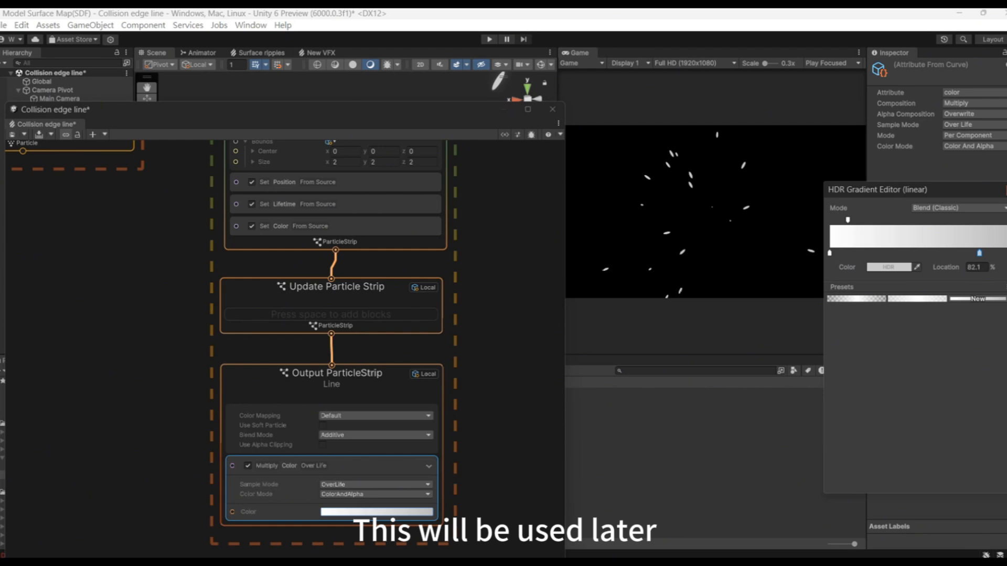
{"action": "left_click", "coordinate": [898, 268]}
{"action": "left_click_drag", "start_coordinate": [913, 333], "coordinate": [912, 413]}
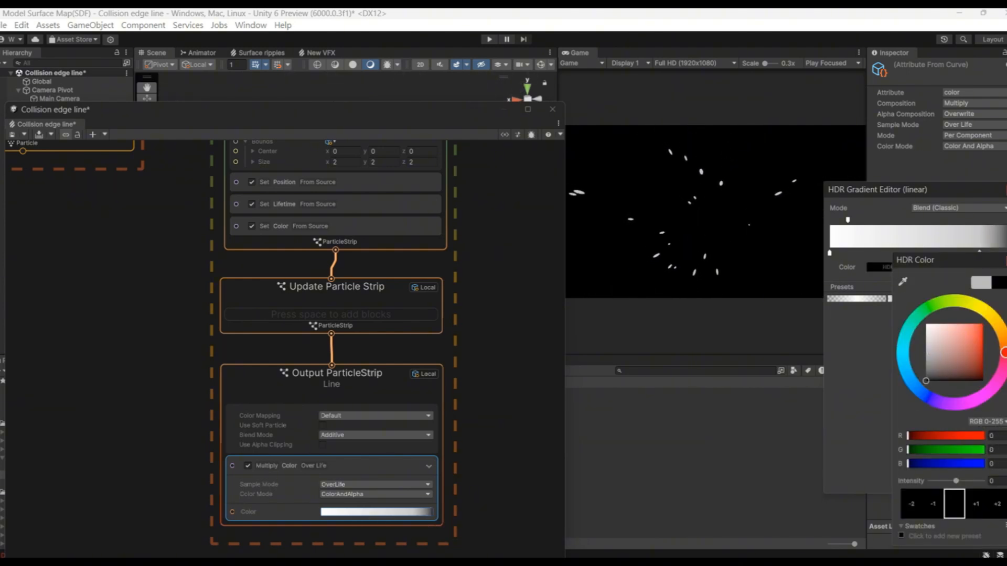
{"action": "left_click", "coordinate": [1006, 190]}
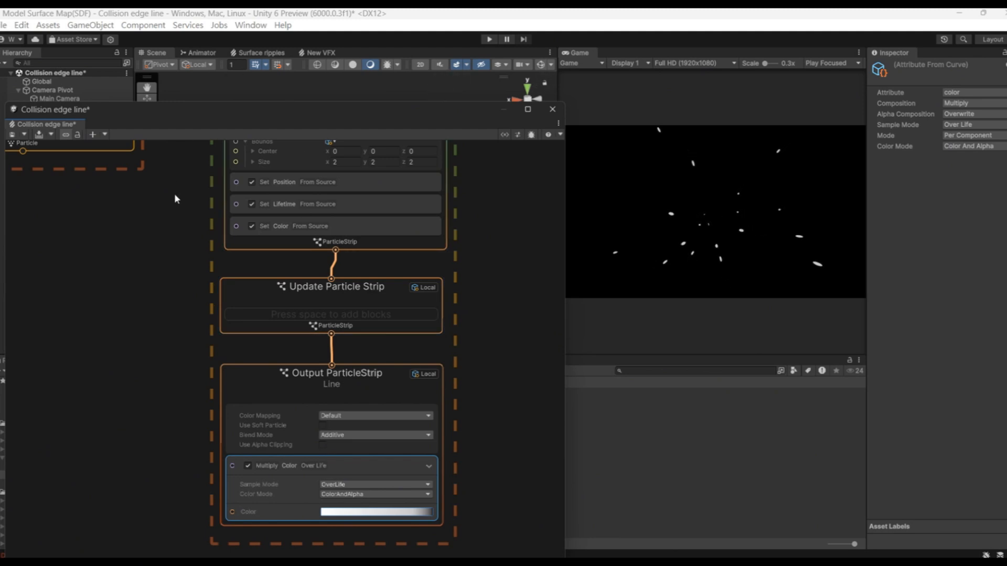
Set the Switch node's Values 0–5 to X -1, X 1, Y -1, Y 1, Z -1 and Z 1, with Default Z 1
{"action": "middle_click_drag", "start_coordinate": [174, 194], "coordinate": [453, 447]}
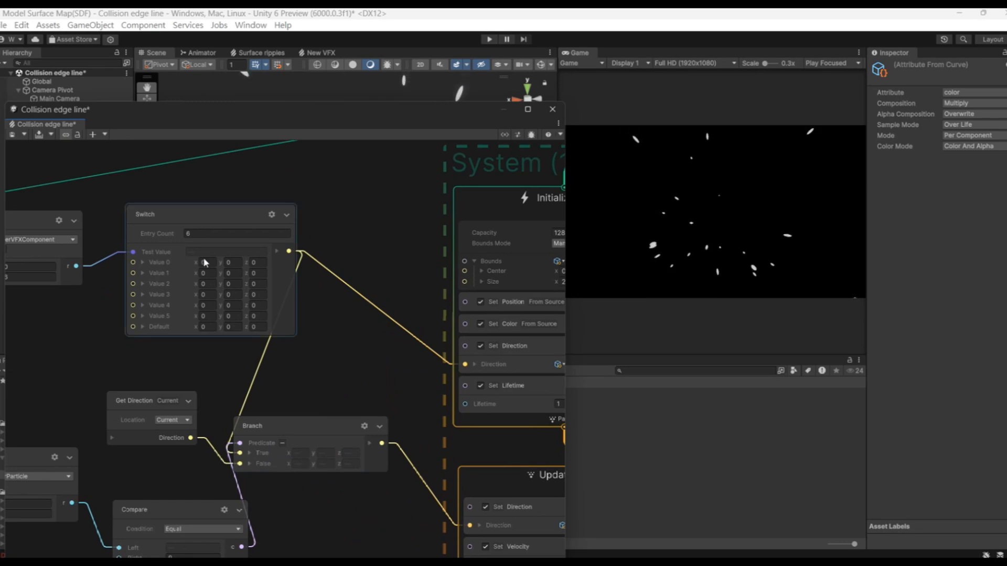
{"action": "left_click", "coordinate": [214, 262]}
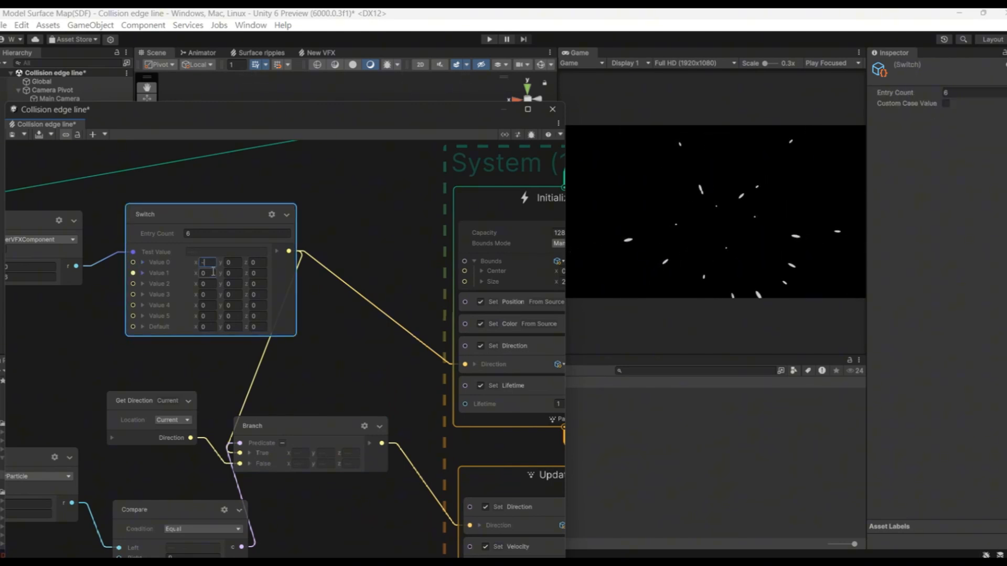
{"action": "left_click", "coordinate": [238, 284]}
{"action": "type", "text": "-1"}
{"action": "left_click", "coordinate": [239, 294]}
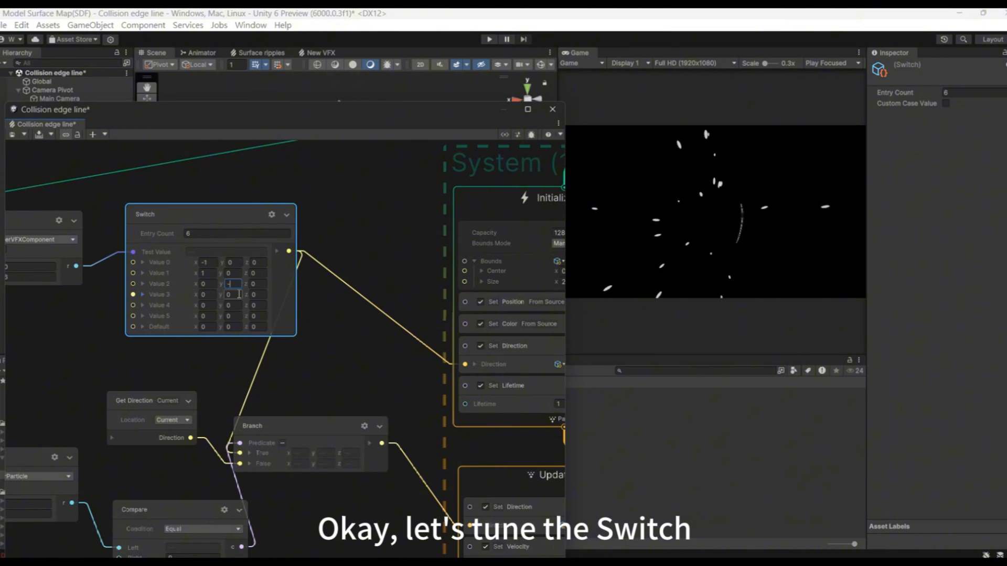
{"action": "left_click", "coordinate": [257, 316]}
{"action": "type", "text": "1"}
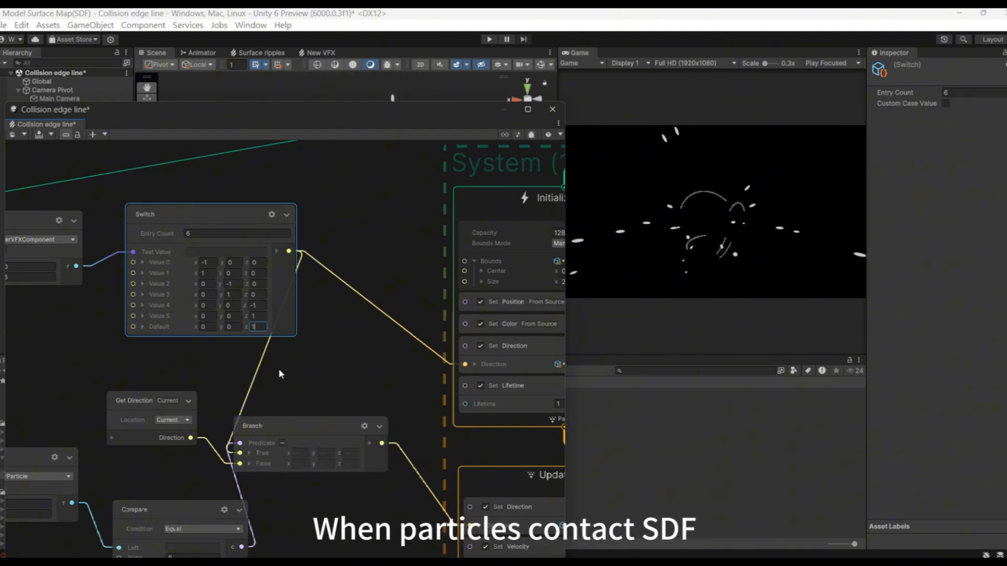
Set the Right value of the Compare node feeding the Branch predicate to 0.01
{"action": "middle_click_drag", "start_coordinate": [111, 350], "coordinate": [146, 347]}
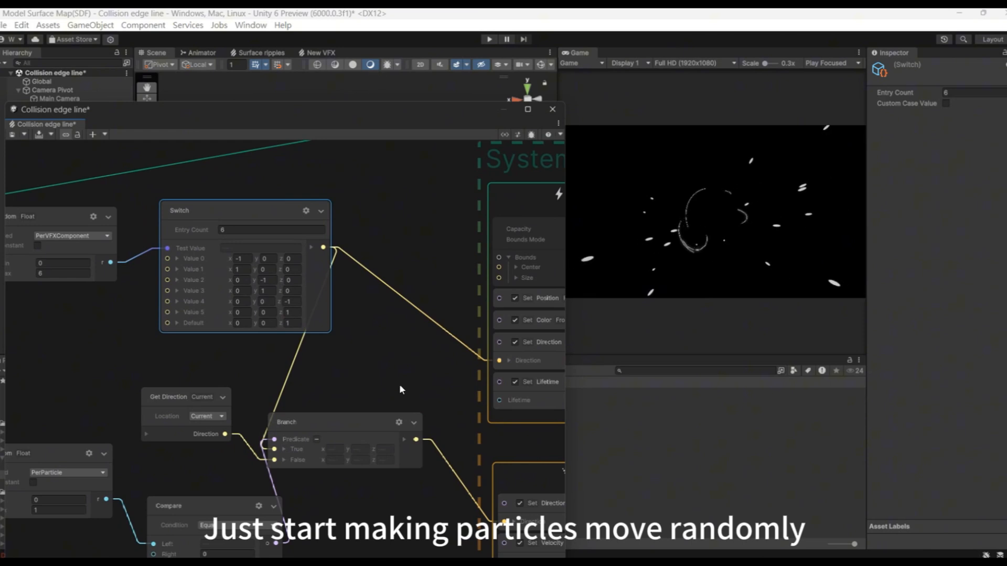
{"action": "middle_click_drag", "start_coordinate": [400, 389], "coordinate": [481, 222]}
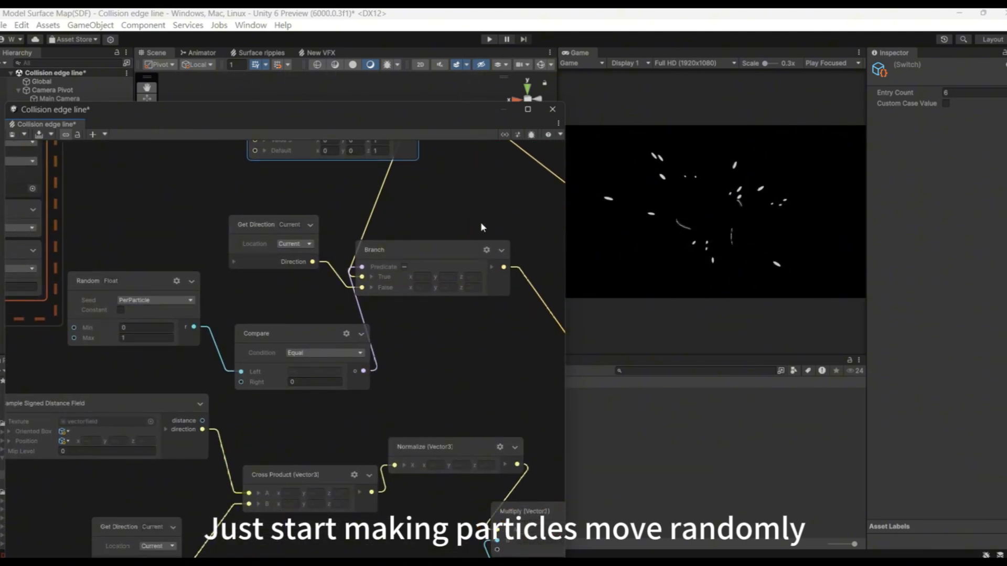
{"action": "left_click", "coordinate": [308, 383]}
{"action": "left_click", "coordinate": [308, 382]}
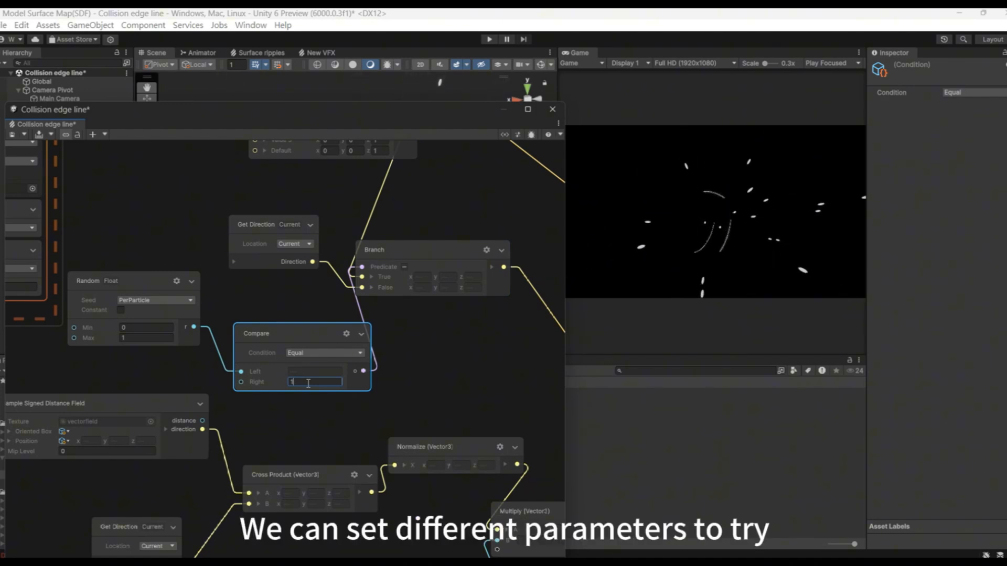
{"action": "key", "text": "BackSpace"}
{"action": "type", "text": "0"}
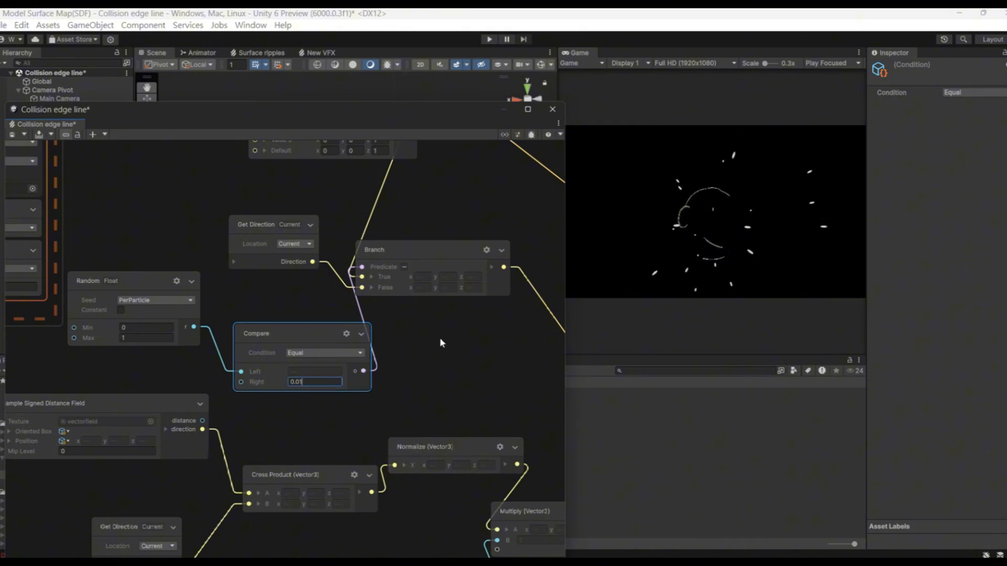
Delete the Set Lifetime From Source block from the Initialize Particle Strip context
{"action": "middle_click_drag", "start_coordinate": [468, 339], "coordinate": [235, 441]}
{"action": "left_click", "coordinate": [460, 339]}
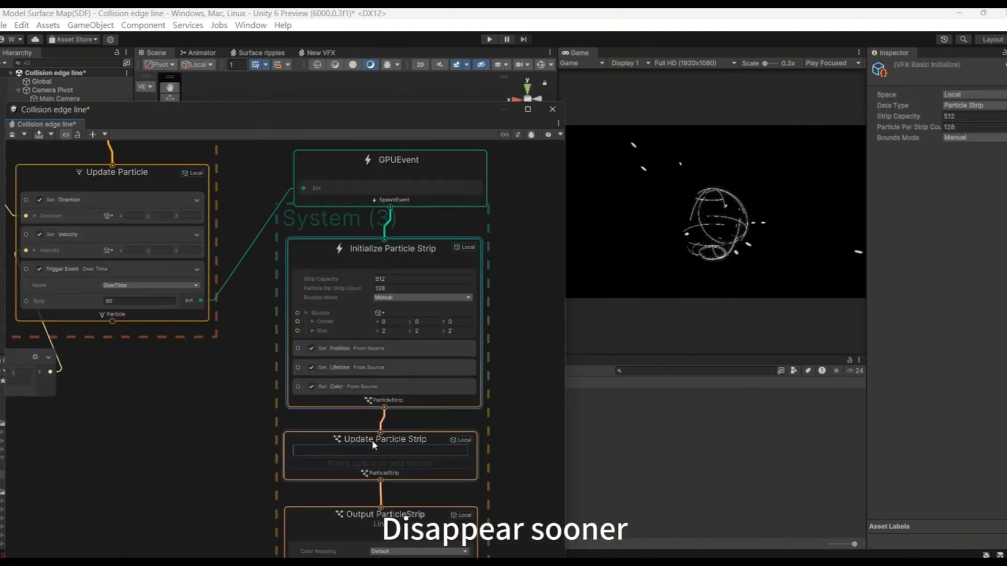
{"action": "left_click", "coordinate": [360, 371]}
{"action": "key", "text": "Delete"}
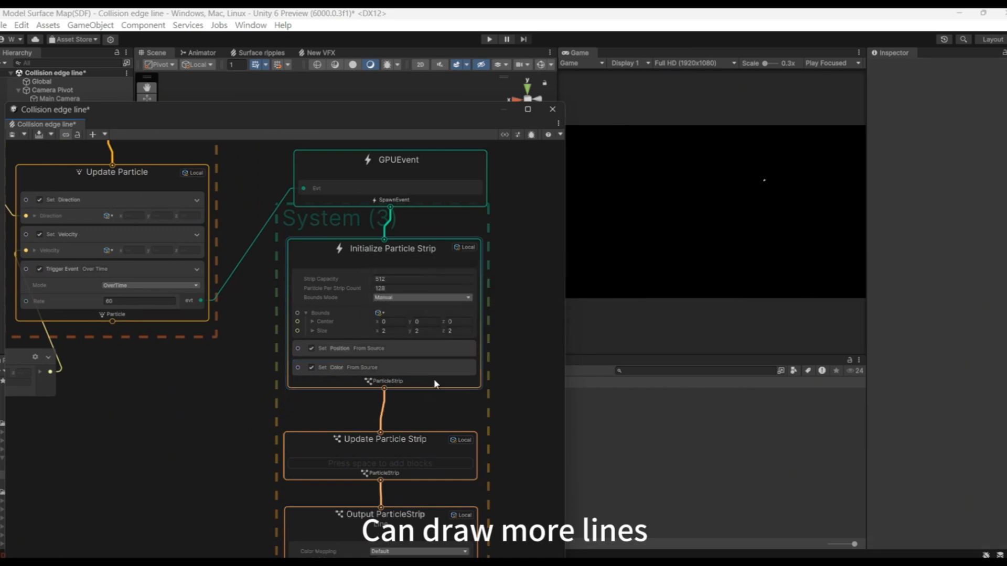
Add a Set Lifetime block to the Initialize Particle Strip context with a lifetime of 2
{"action": "right_click", "coordinate": [437, 383]}
{"action": "left_click", "coordinate": [514, 391]}
{"action": "type", "text": "lifetime"}
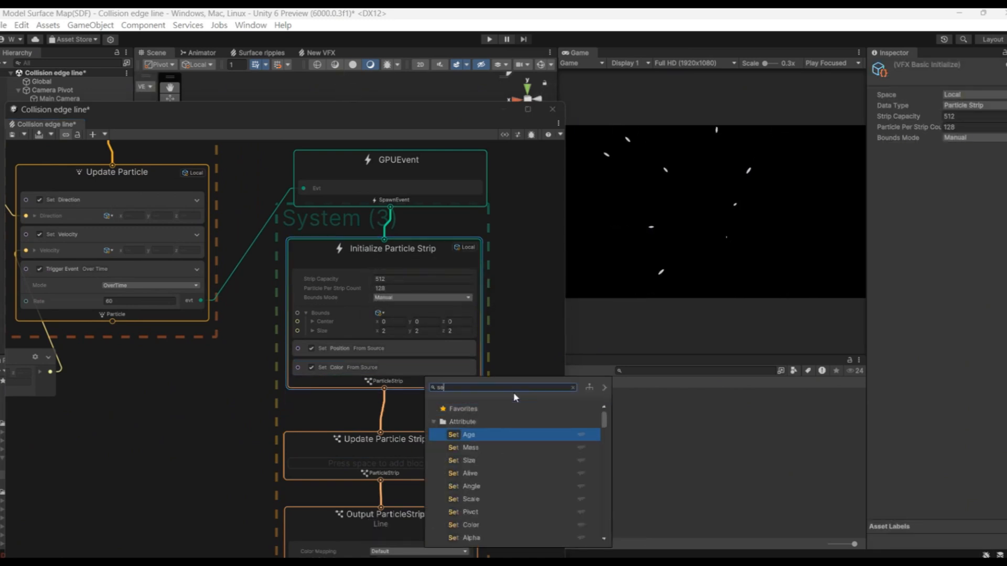
{"action": "key", "text": "Return"}
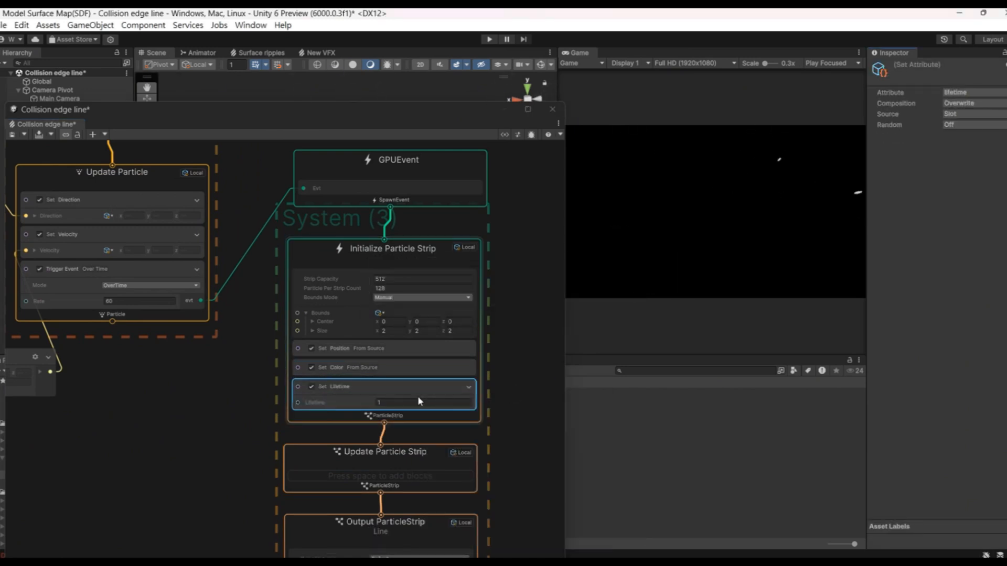
{"action": "left_click", "coordinate": [406, 403]}
{"action": "left_click", "coordinate": [527, 303]}
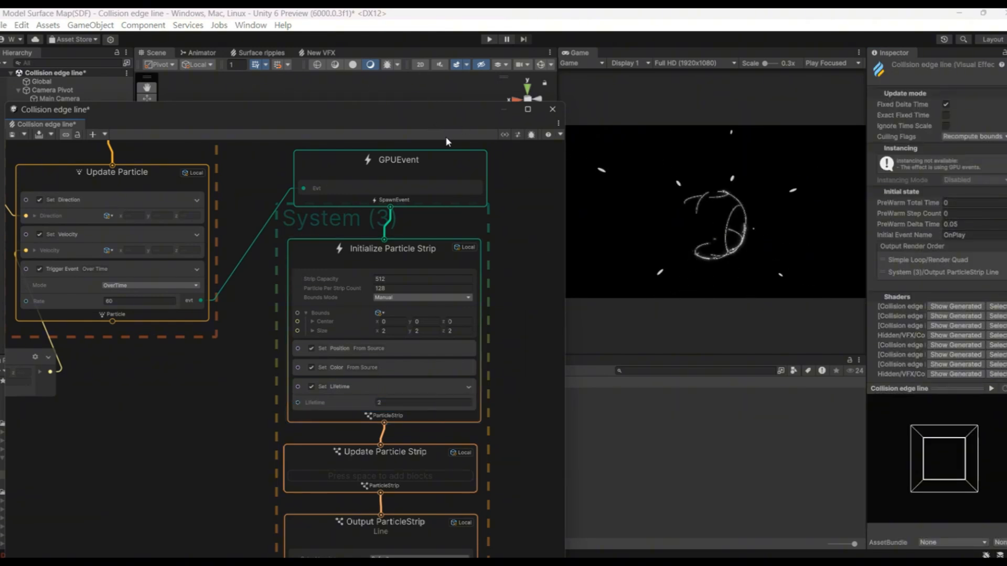
Set the Simple Loop system's initial Set Color to blue, RGB 92, 143, 246, with HDR intensity 3
{"action": "scroll", "coordinate": [245, 302], "scroll_direction": "down", "scroll_amount": 1}
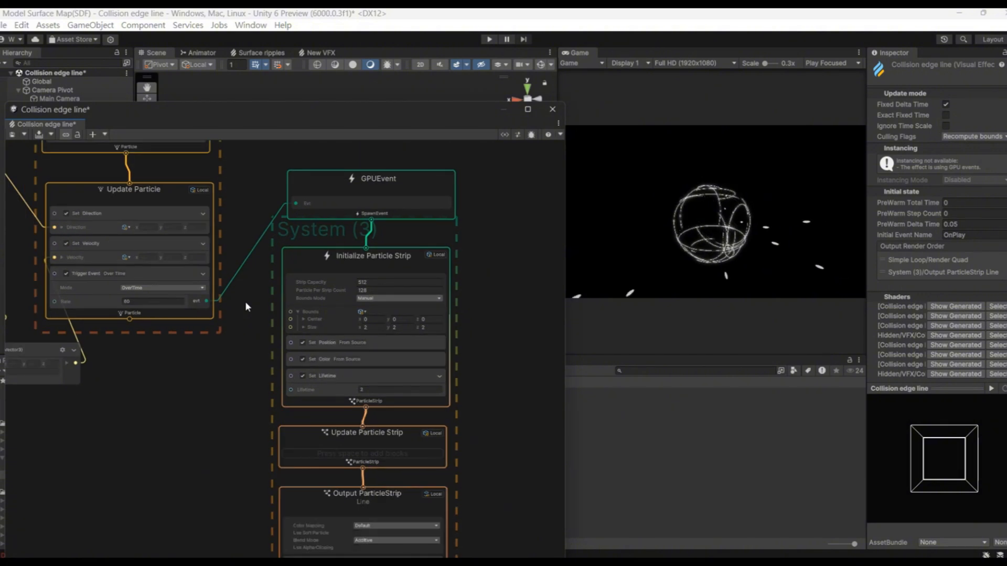
{"action": "middle_click_drag", "start_coordinate": [245, 302], "coordinate": [399, 522]}
{"action": "scroll", "coordinate": [408, 288], "scroll_direction": "down", "scroll_amount": 2}
{"action": "middle_click_drag", "start_coordinate": [397, 253], "coordinate": [538, 430]}
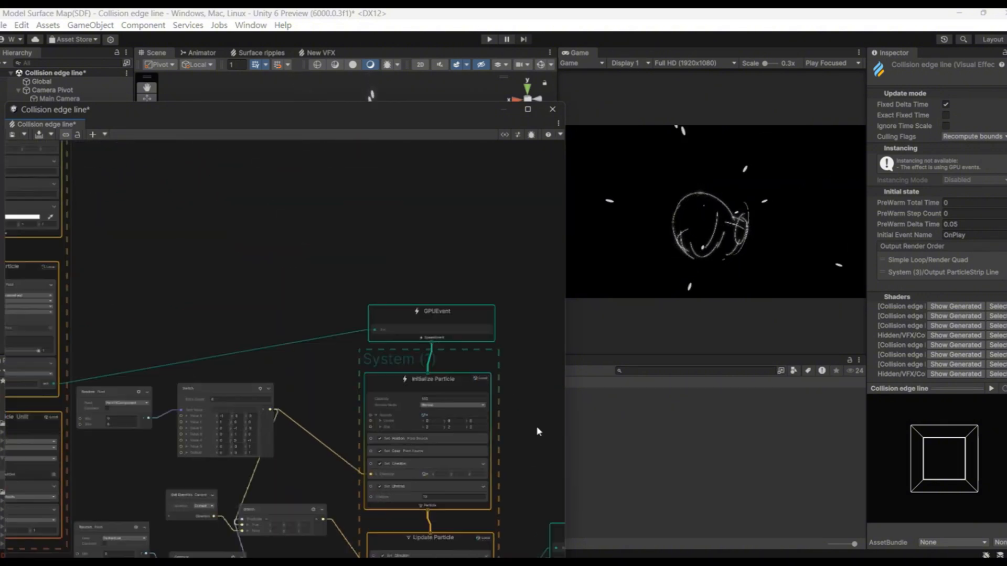
{"action": "scroll", "coordinate": [535, 426], "scroll_direction": "down", "scroll_amount": 2}
{"action": "middle_click_drag", "start_coordinate": [235, 246], "coordinate": [432, 259]}
{"action": "scroll", "coordinate": [373, 291], "scroll_direction": "up", "scroll_amount": 3}
{"action": "left_click", "coordinate": [313, 273]}
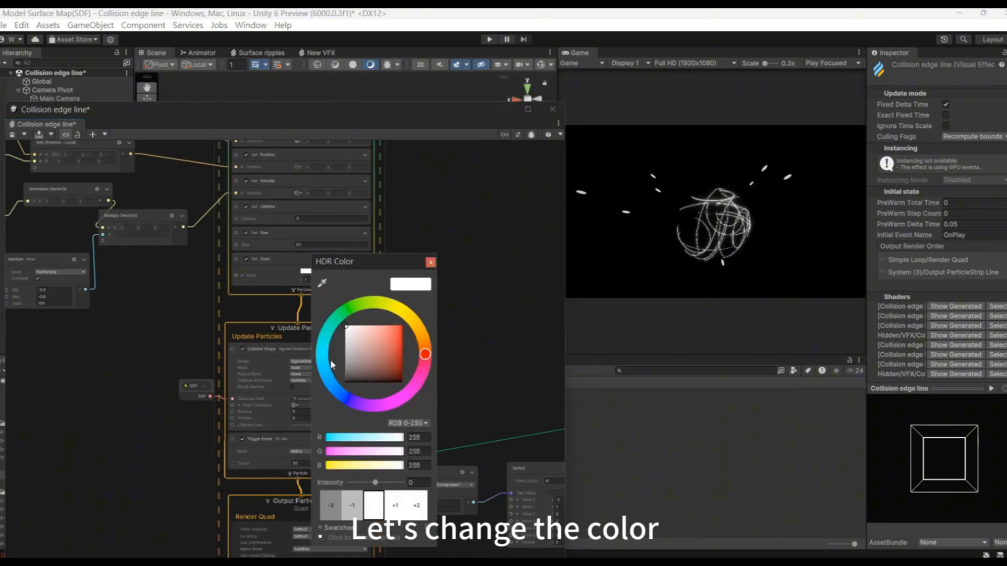
{"action": "left_click", "coordinate": [381, 328]}
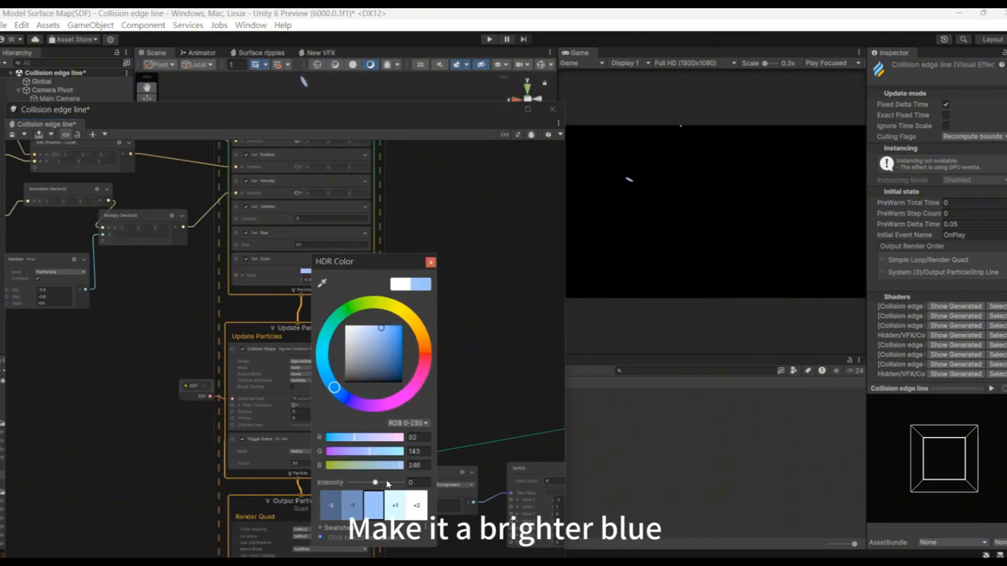
{"action": "left_click_drag", "start_coordinate": [375, 482], "coordinate": [383, 483]}
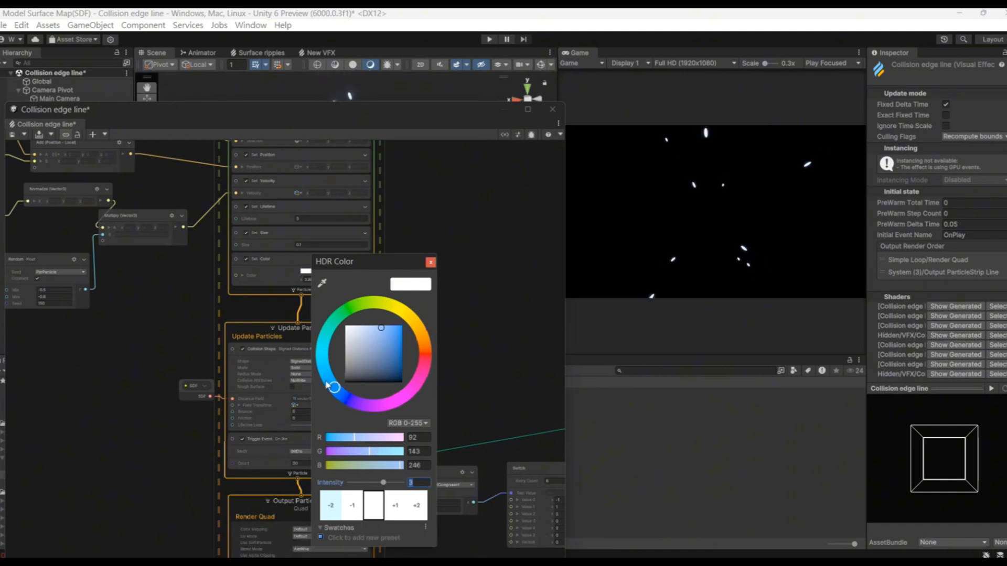
Set the size in the Simple Loop system's Set Size block to 0.03
{"action": "scroll", "coordinate": [192, 285], "scroll_direction": "up", "scroll_amount": 3}
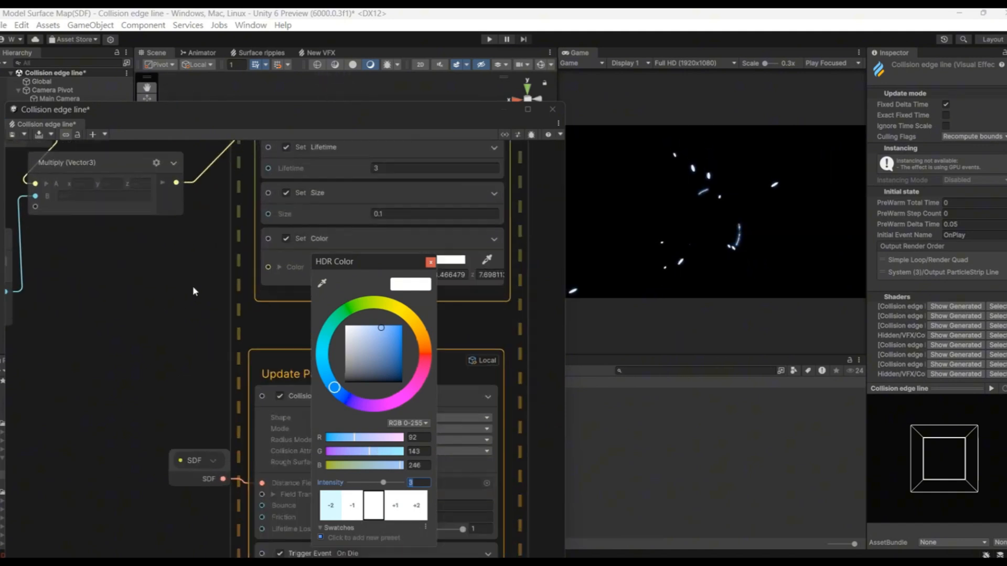
{"action": "left_click", "coordinate": [382, 214]}
{"action": "type", "text": "0.03"}
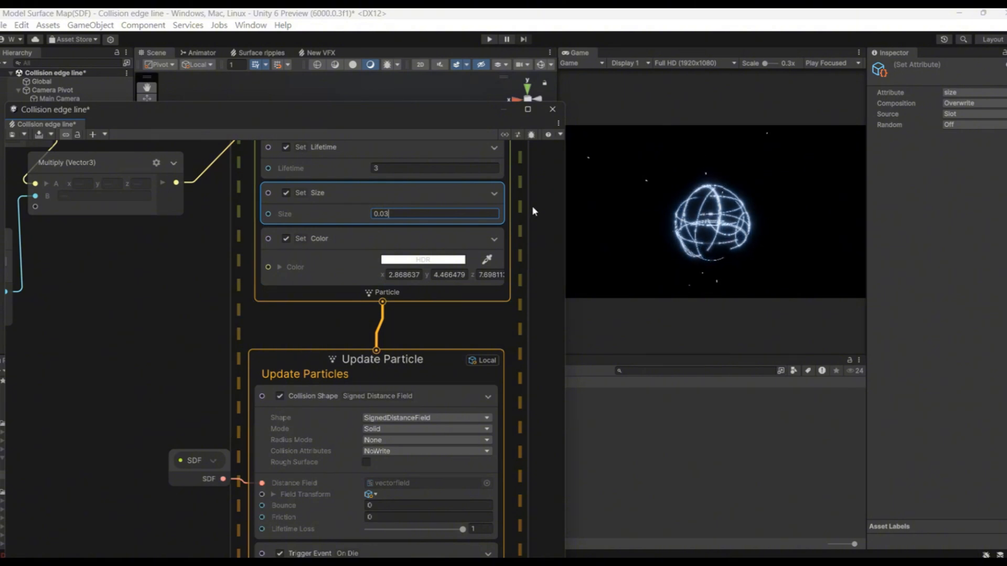
Set the Constant Spawn Rate of the Spawn context to 10
{"action": "middle_click_drag", "start_coordinate": [532, 204], "coordinate": [515, 565]}
{"action": "middle_click_drag", "start_coordinate": [508, 186], "coordinate": [483, 255]}
{"action": "left_click", "coordinate": [355, 205]}
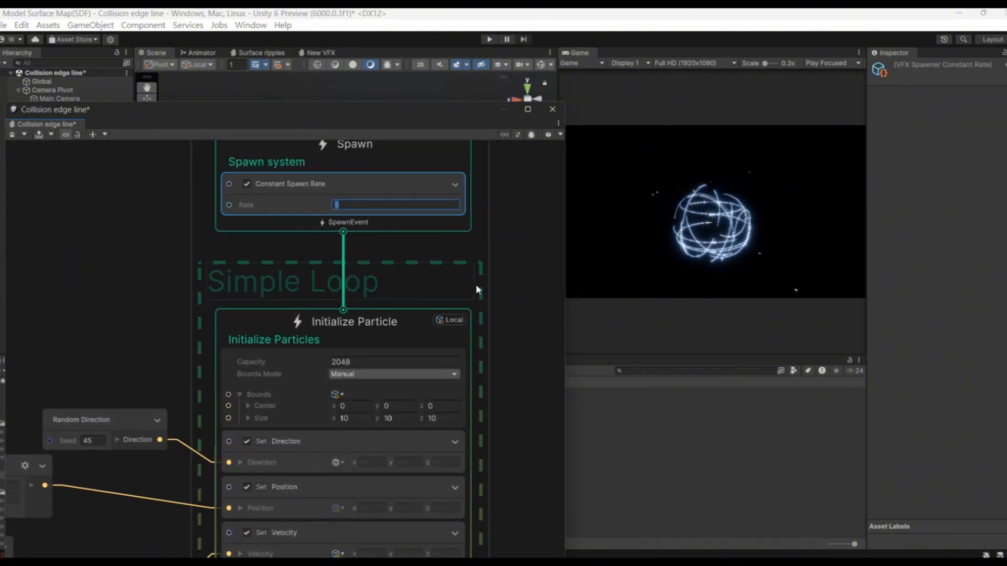
{"action": "left_click", "coordinate": [524, 461]}
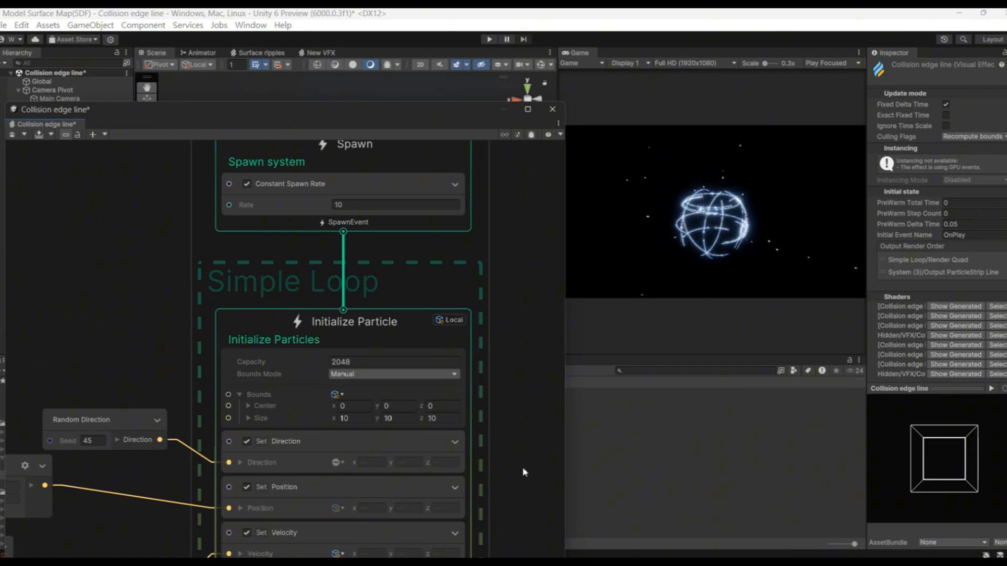
Add a color key at 16.5% to the Color Over Life gradient in the Output ParticleStrip Line context
{"action": "scroll", "coordinate": [458, 424], "scroll_direction": "down", "scroll_amount": 6}
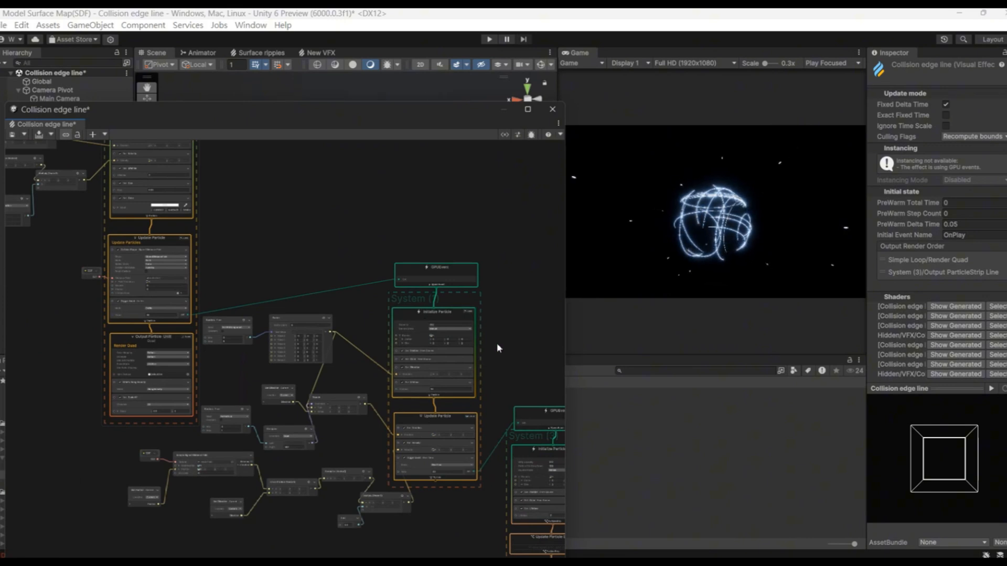
{"action": "middle_click_drag", "start_coordinate": [498, 364], "coordinate": [401, 263]}
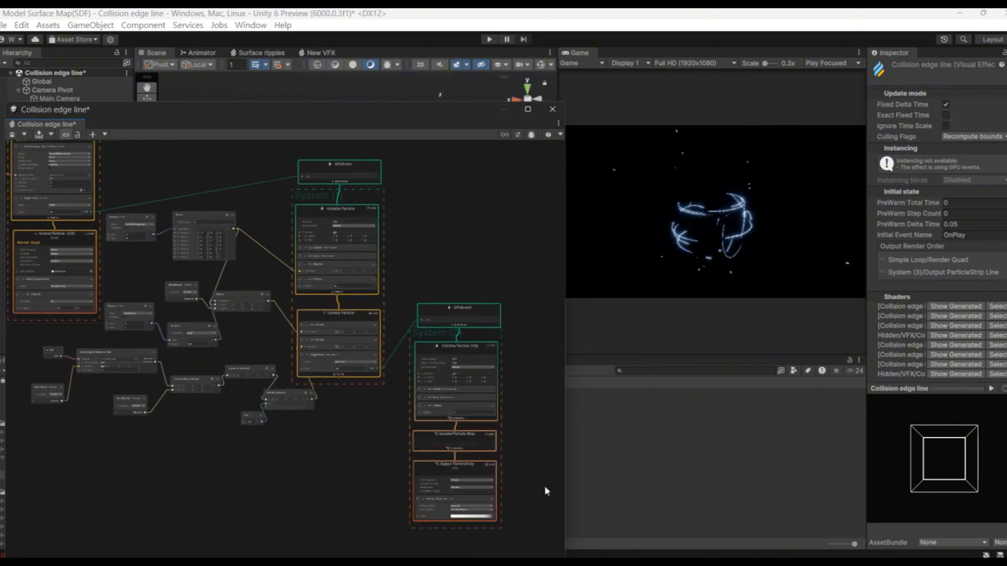
{"action": "middle_click_drag", "start_coordinate": [507, 428], "coordinate": [455, 297]}
{"action": "scroll", "coordinate": [454, 330], "scroll_direction": "up", "scroll_amount": 7}
{"action": "left_click", "coordinate": [346, 477]}
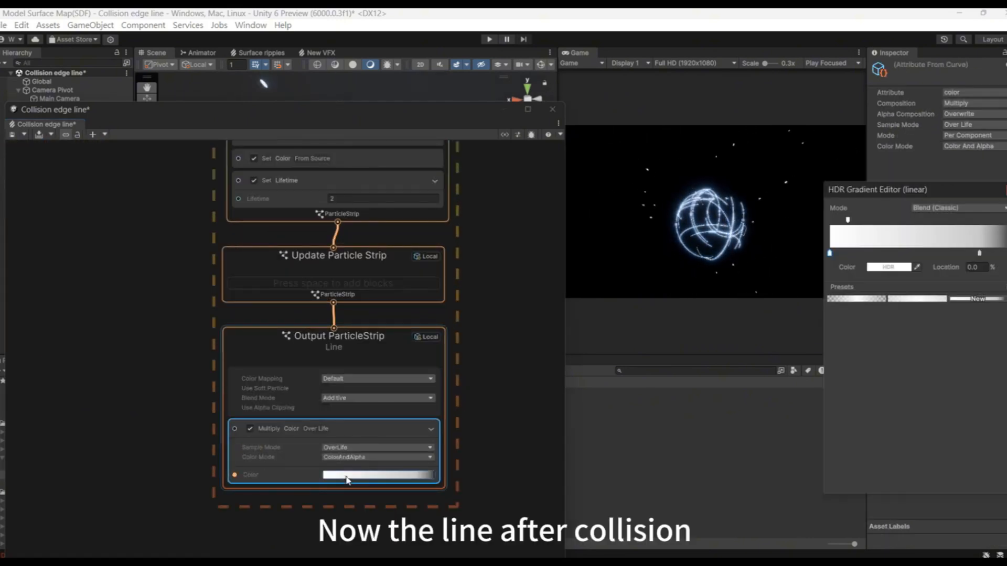
{"action": "left_click", "coordinate": [859, 253]}
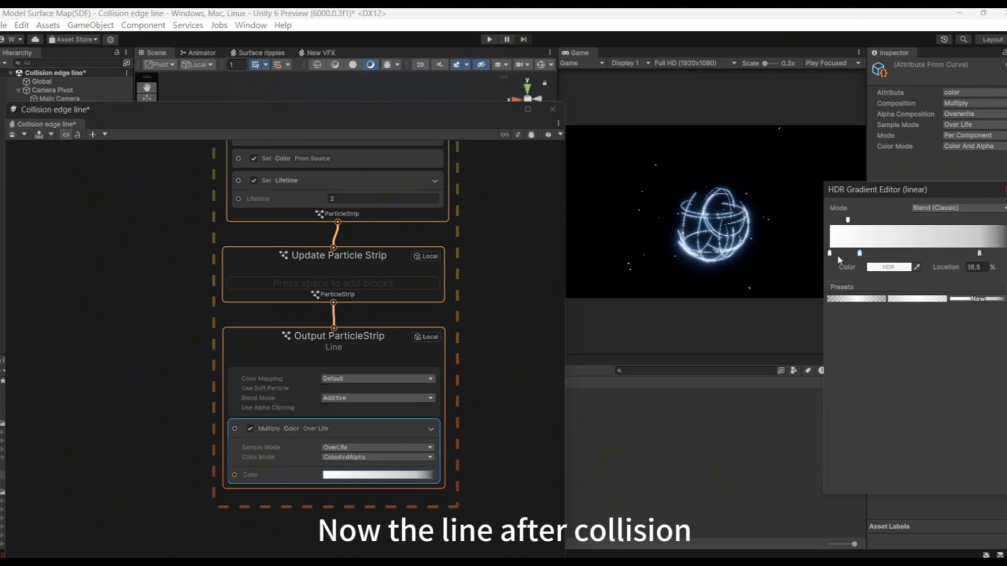
Raise the HDR intensity of the gradient's starting color key to 4.6
{"action": "left_click", "coordinate": [830, 254]}
{"action": "left_click", "coordinate": [886, 269]}
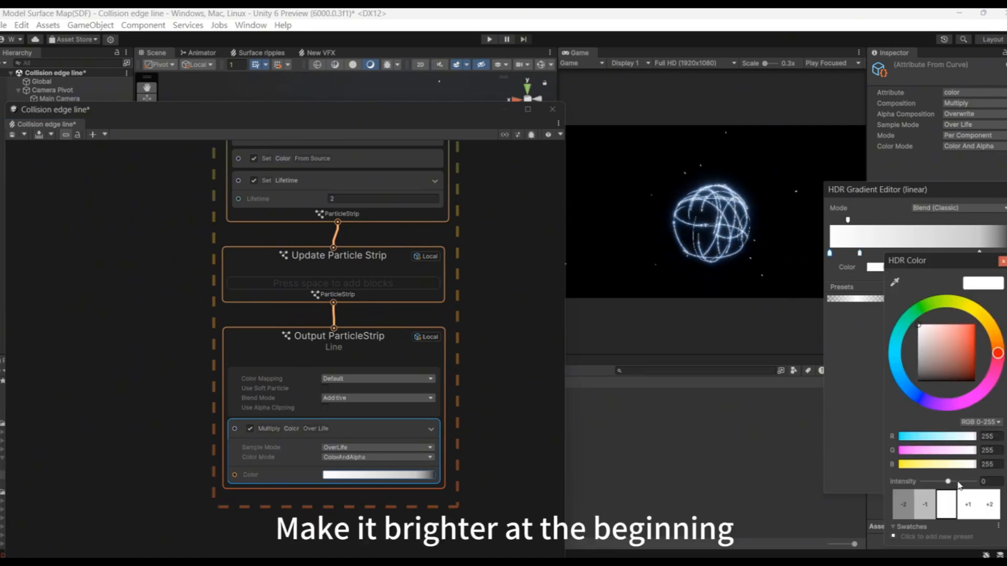
{"action": "left_click", "coordinate": [958, 482]}
{"action": "left_click_drag", "start_coordinate": [959, 484], "coordinate": [961, 484]}
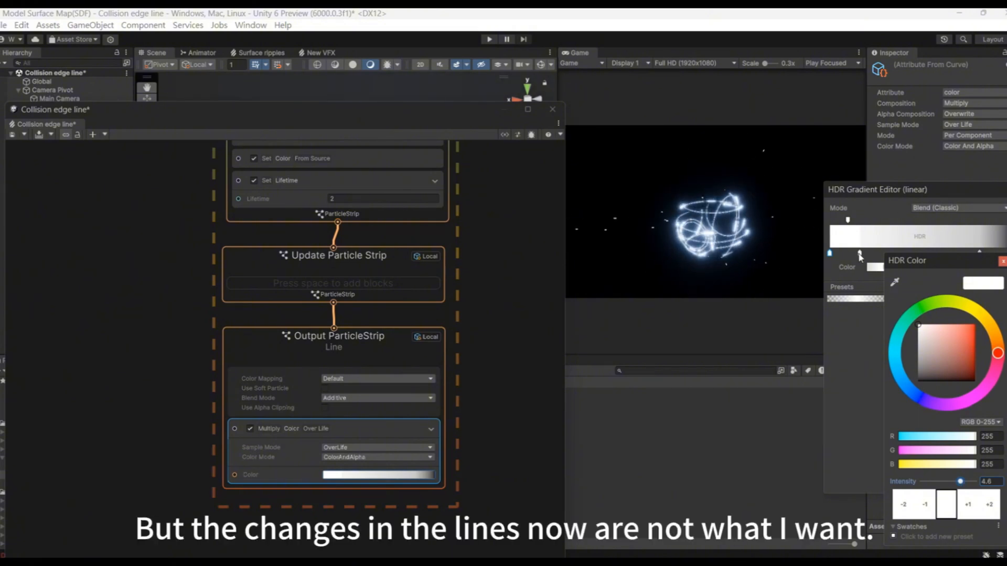
{"action": "left_click", "coordinate": [859, 255]}
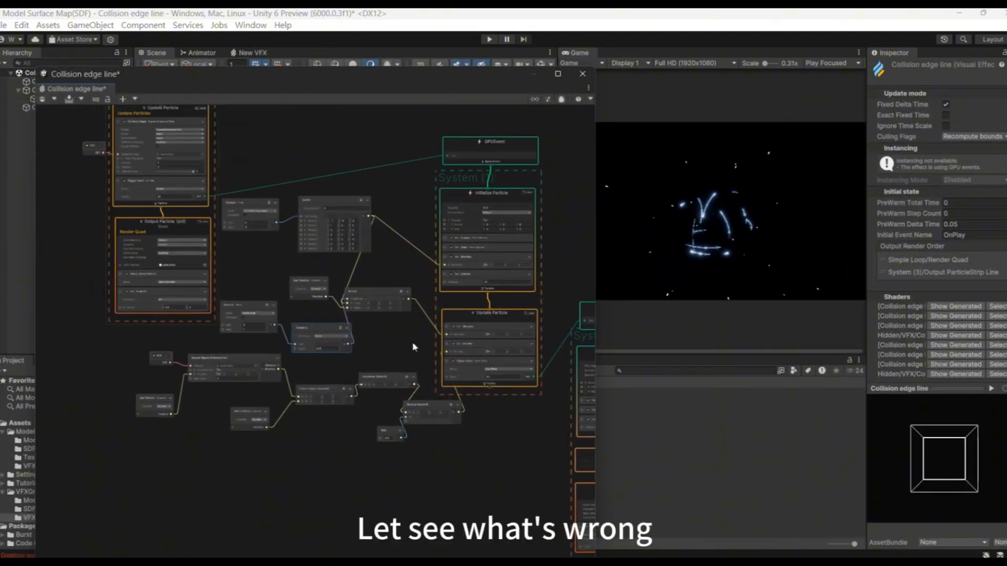
Change the condition of the Compare node feeding the Branch predicate from Equal to Less
{"action": "scroll", "coordinate": [372, 331], "scroll_direction": "up", "scroll_amount": 6}
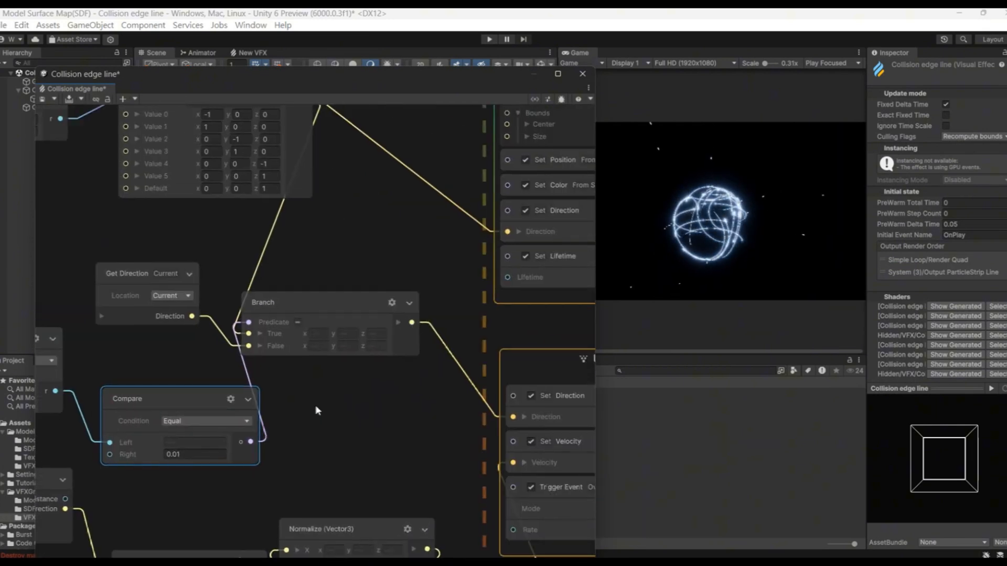
{"action": "middle_click_drag", "start_coordinate": [414, 428], "coordinate": [351, 401]}
{"action": "middle_click_drag", "start_coordinate": [244, 392], "coordinate": [430, 387]}
{"action": "left_click", "coordinate": [294, 386]}
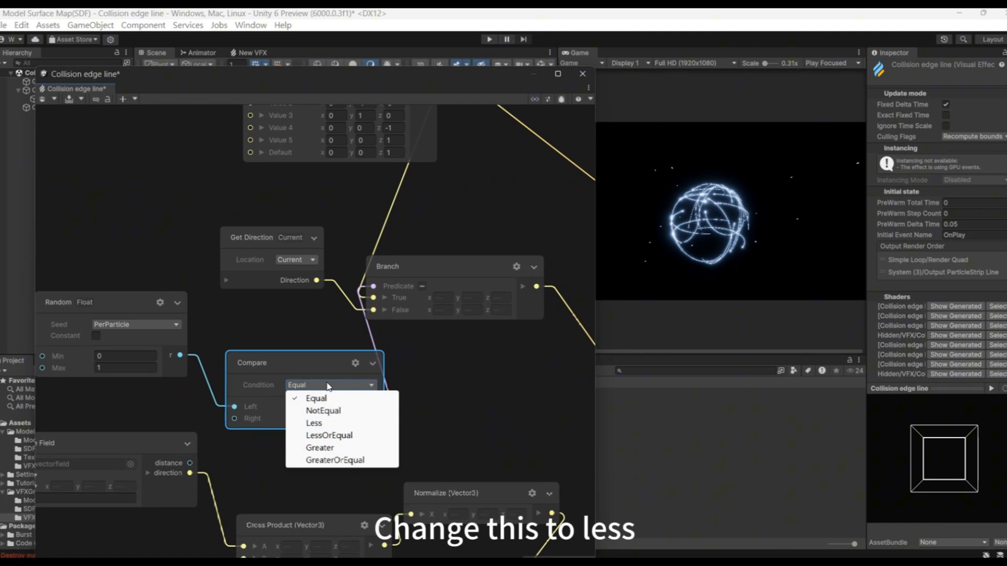
{"action": "left_click", "coordinate": [331, 424]}
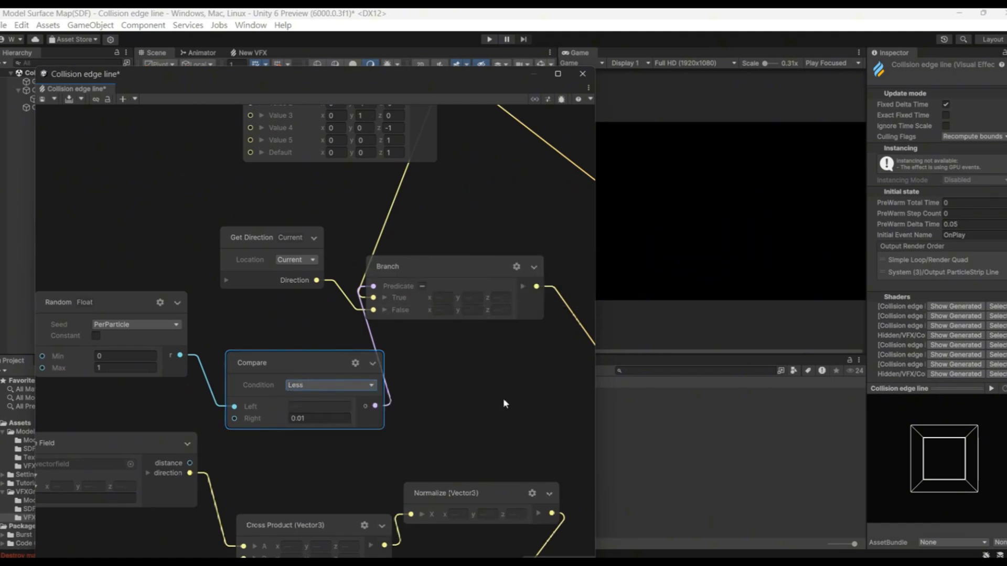
{"action": "left_click", "coordinate": [504, 400]}
{"action": "middle_click_drag", "start_coordinate": [503, 400], "coordinate": [448, 397]}
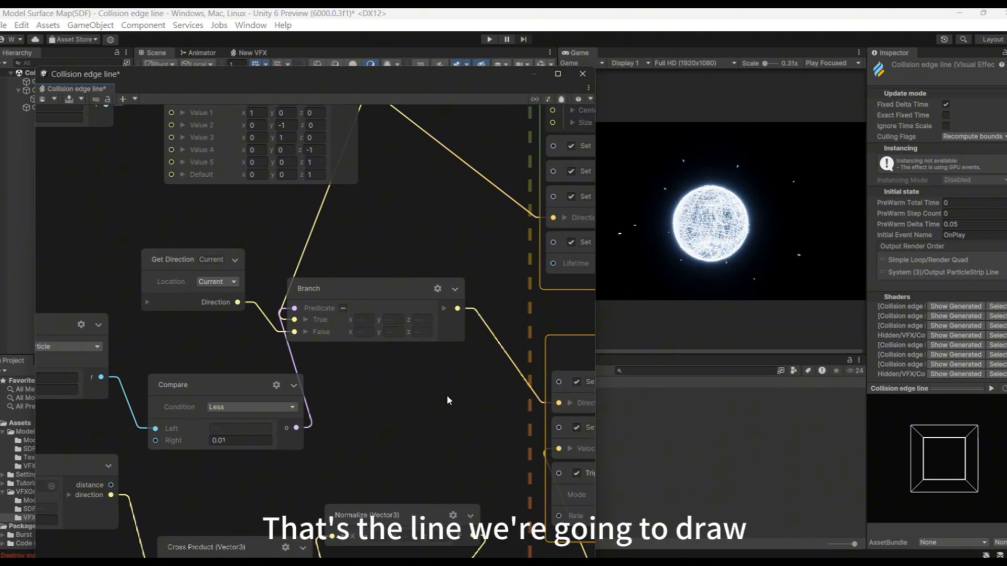
{"action": "scroll", "coordinate": [447, 400], "scroll_direction": "down", "scroll_amount": 3}
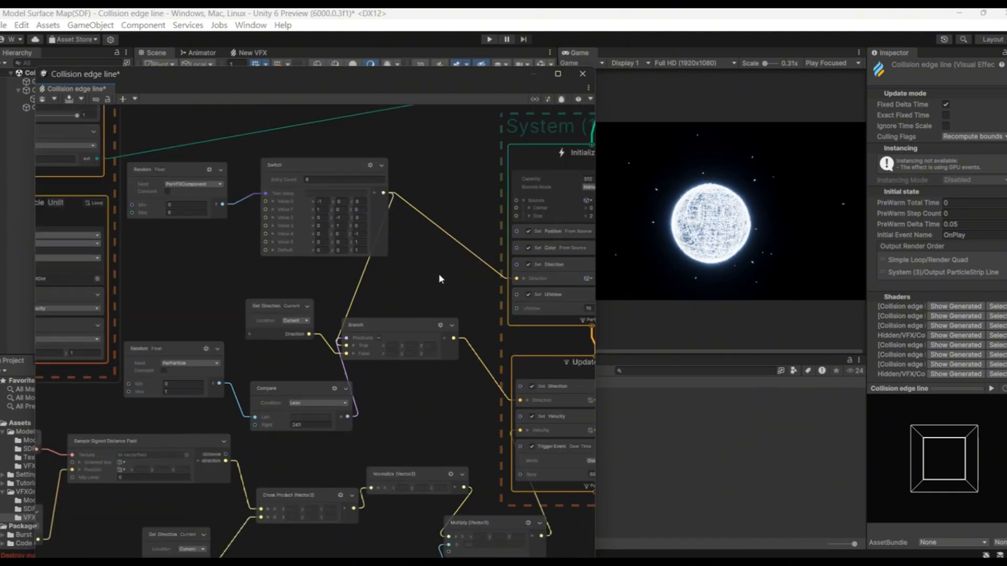
Scale the Collision edge line object in the scene to 2 on the X, Y and Z axes
{"action": "left_click_drag", "start_coordinate": [403, 73], "coordinate": [379, 207]}
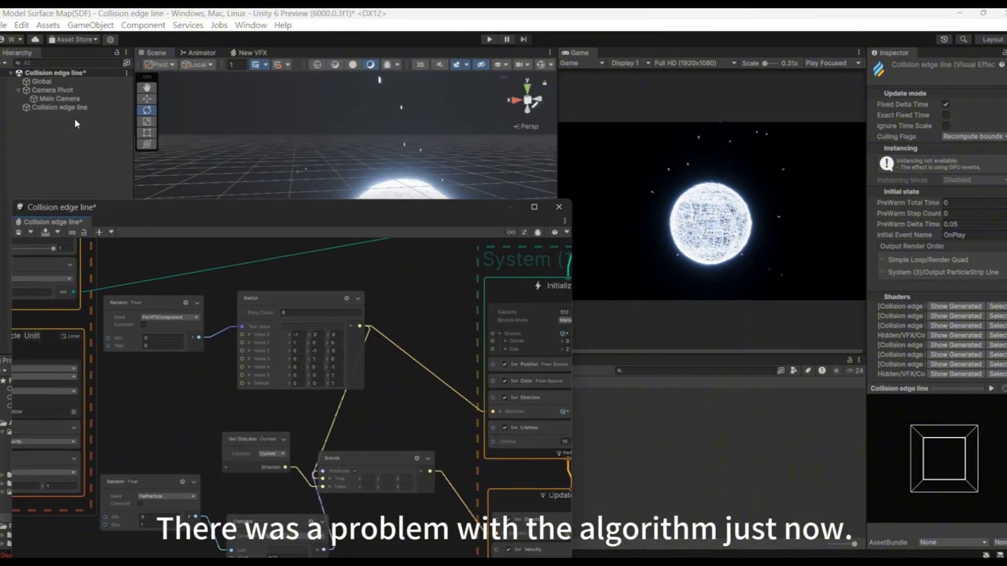
{"action": "left_click", "coordinate": [73, 107]}
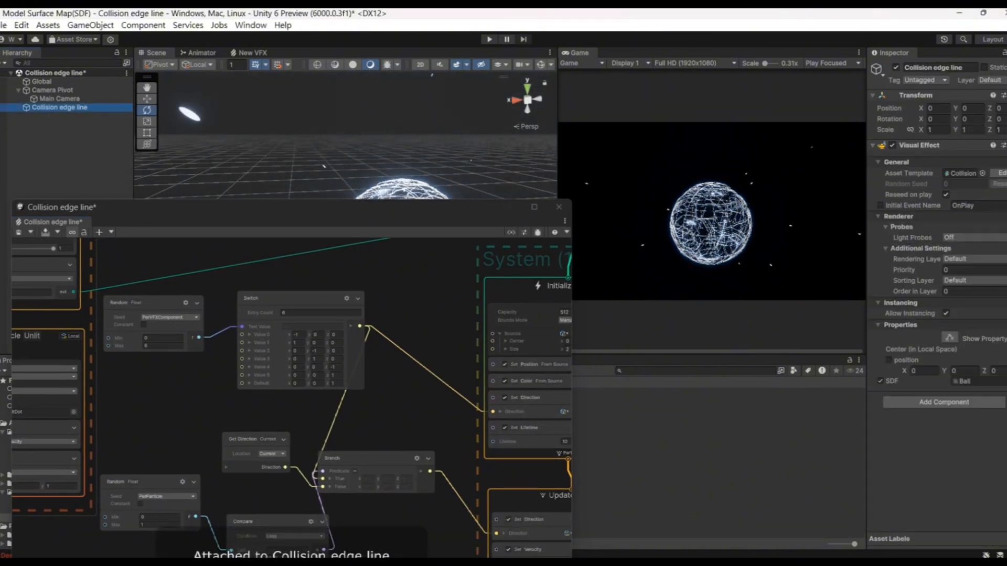
{"action": "type", "text": "2"}
{"action": "key", "text": "Tab"}
{"action": "key", "text": "Tab"}
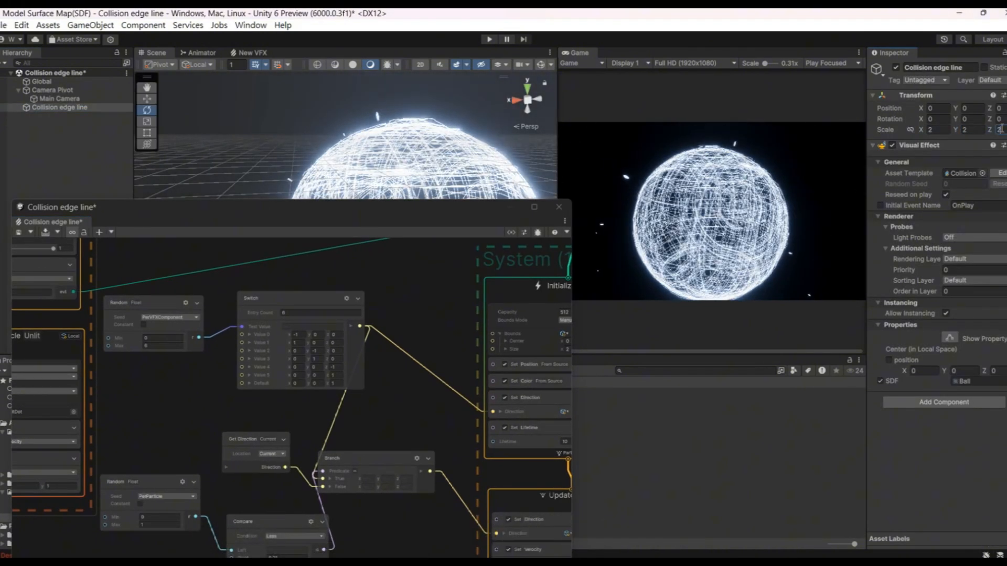
Try 0.1 and 1 as the float multiplier feeding the velocity's Multiply node
{"action": "left_click_drag", "start_coordinate": [440, 209], "coordinate": [403, 105]}
{"action": "middle_click_drag", "start_coordinate": [409, 449], "coordinate": [354, 306]}
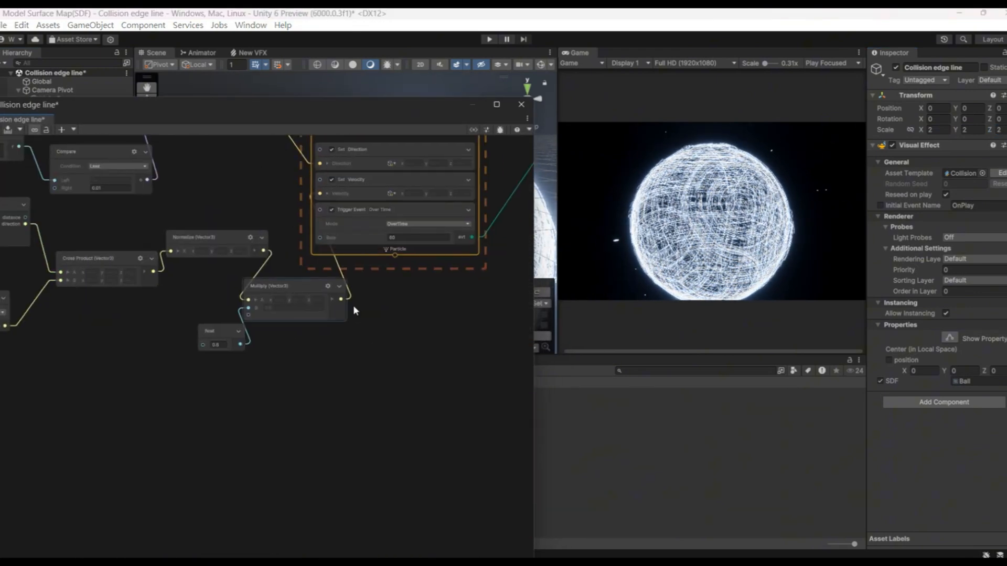
{"action": "middle_click_drag", "start_coordinate": [382, 341], "coordinate": [430, 458]}
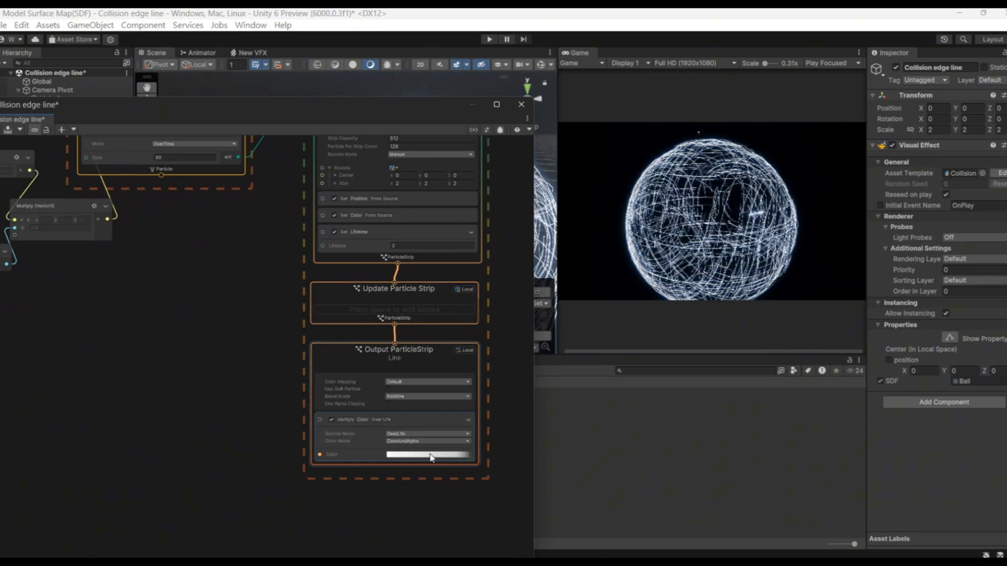
{"action": "middle_click_drag", "start_coordinate": [194, 290], "coordinate": [408, 411]}
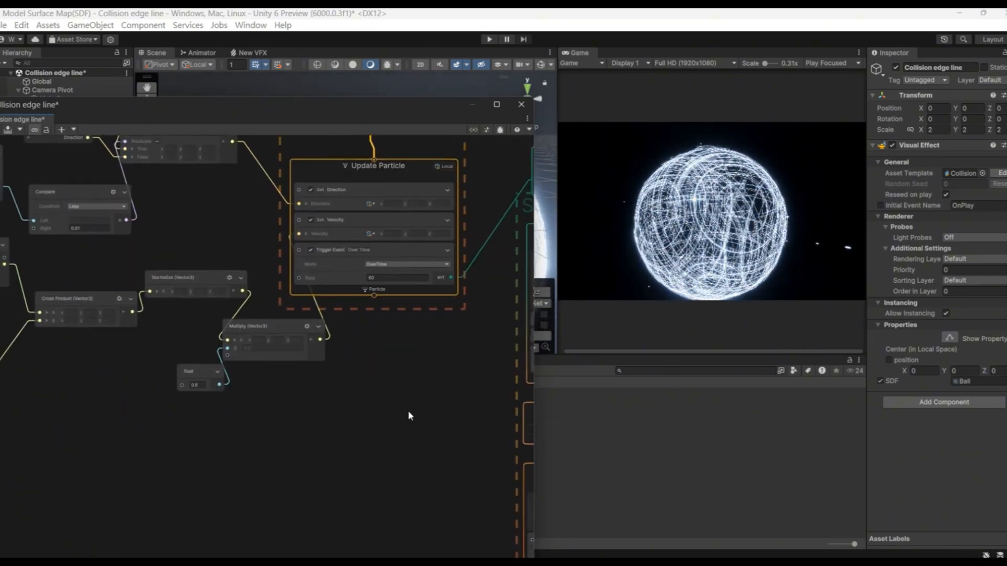
{"action": "scroll", "coordinate": [286, 388], "scroll_direction": "up", "scroll_amount": 1}
{"action": "middle_click_drag", "start_coordinate": [249, 380], "coordinate": [306, 366]}
{"action": "scroll", "coordinate": [252, 379], "scroll_direction": "up", "scroll_amount": 1}
{"action": "left_click", "coordinate": [243, 365]}
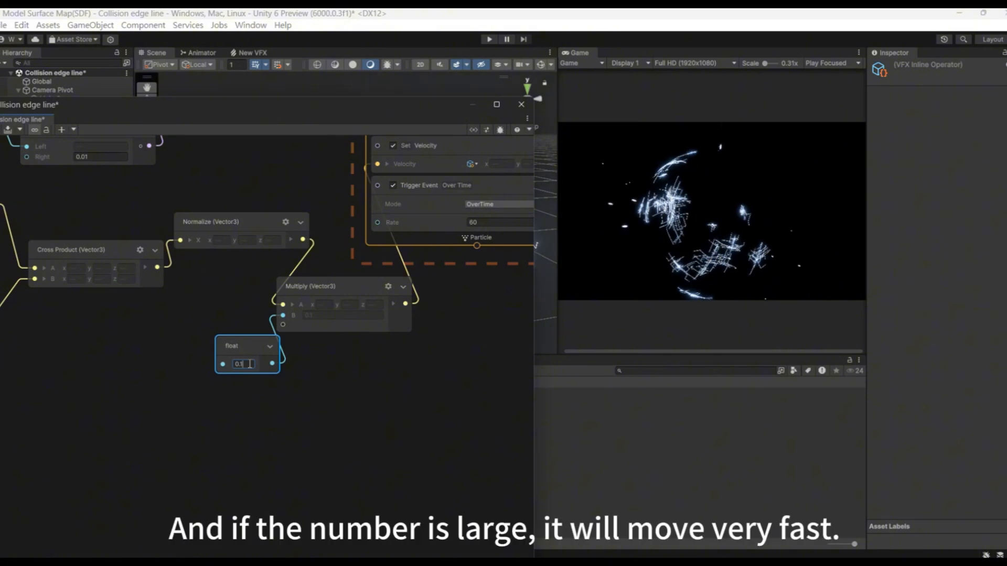
{"action": "left_click_drag", "start_coordinate": [249, 364], "coordinate": [211, 358]}
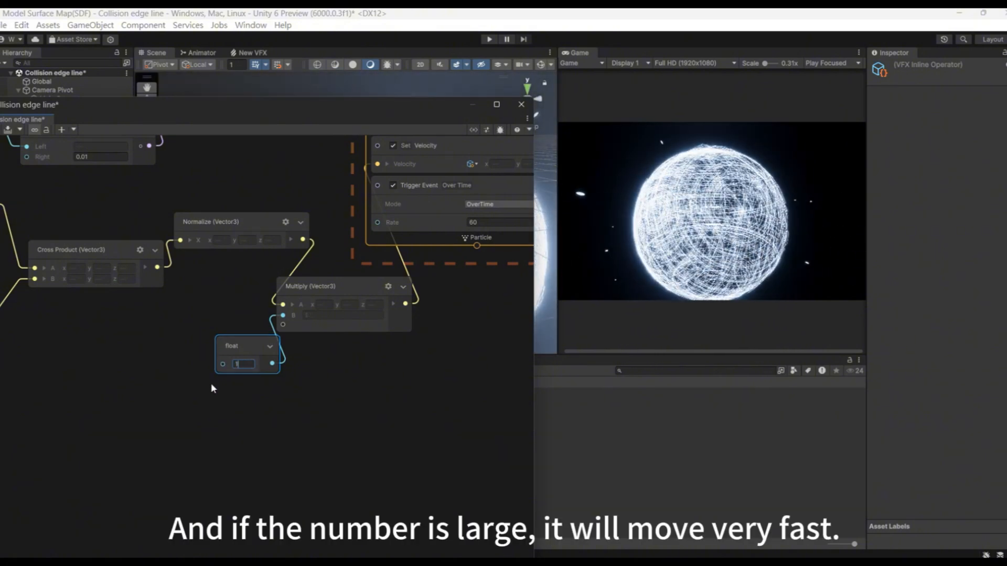
{"action": "type", "text": "1"}
Try 0.5 as the float feeding the velocity's Multiply node and settle on 0.4
{"action": "key", "text": "BackSpace"}
{"action": "type", "text": "0.5"}
{"action": "left_click", "coordinate": [300, 396]}
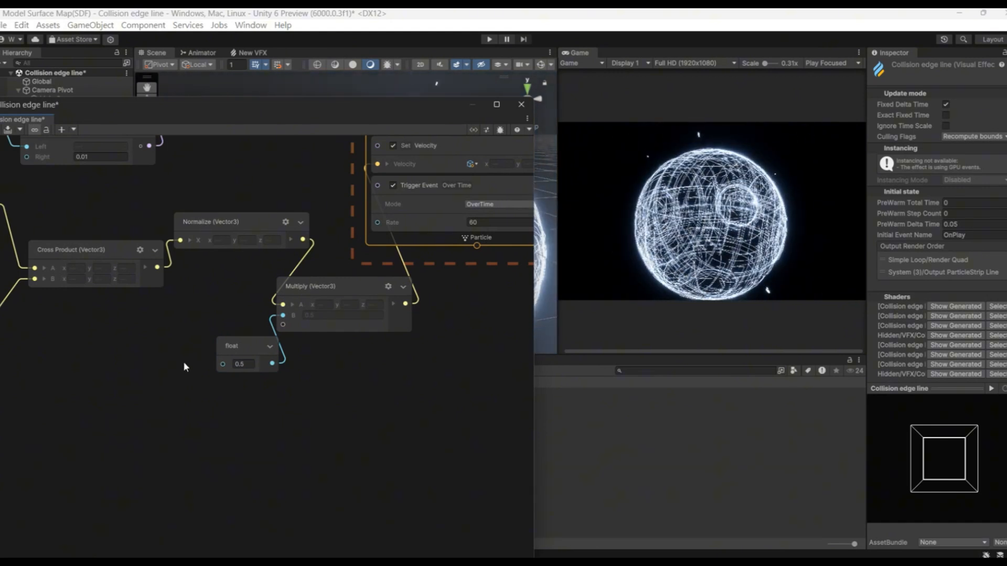
{"action": "left_click", "coordinate": [244, 364]}
{"action": "type", "text": "0.4"}
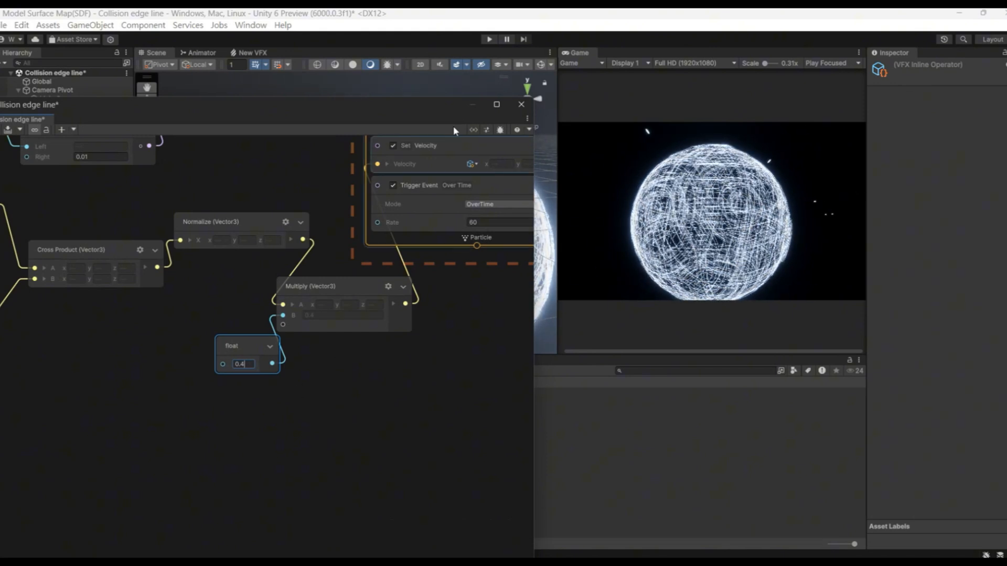
Try 1 and 0.5 as the Right threshold of the Compare node
{"action": "left_click_drag", "start_coordinate": [422, 104], "coordinate": [503, 168]}
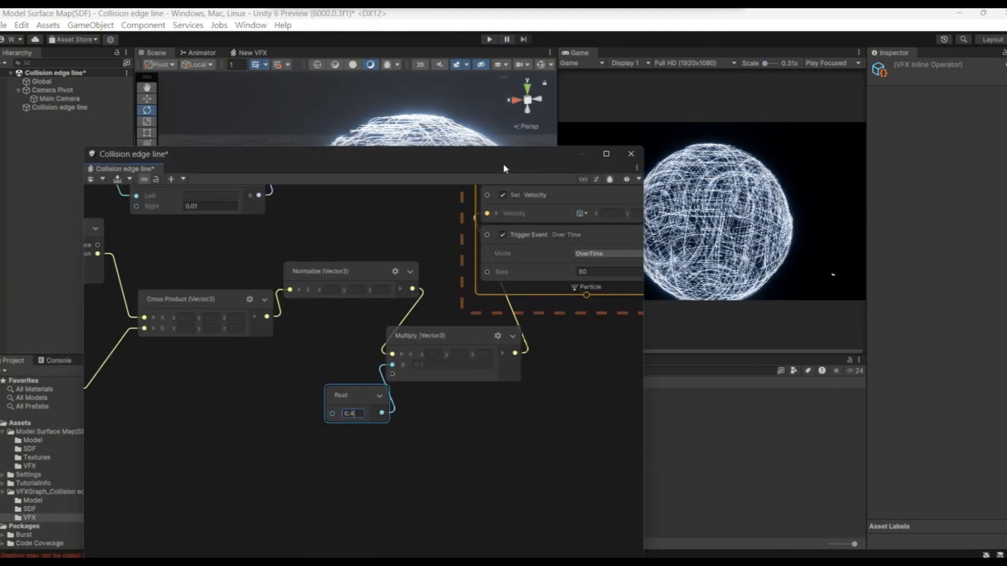
{"action": "scroll", "coordinate": [338, 245], "scroll_direction": "down", "scroll_amount": 1}
{"action": "middle_click_drag", "start_coordinate": [338, 231], "coordinate": [411, 354]}
{"action": "left_click", "coordinate": [303, 331]}
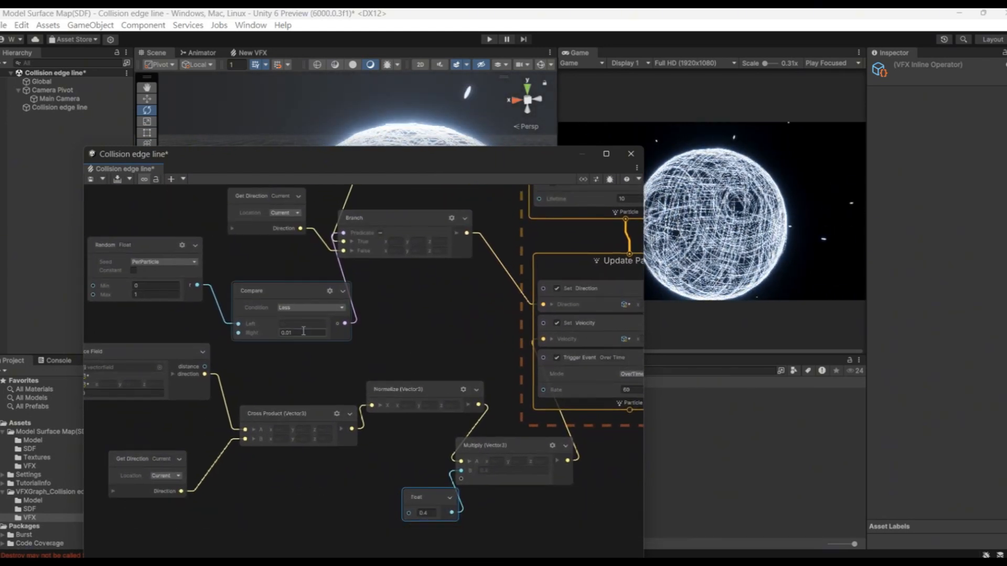
{"action": "left_click", "coordinate": [303, 330]}
{"action": "type", "text": "1"}
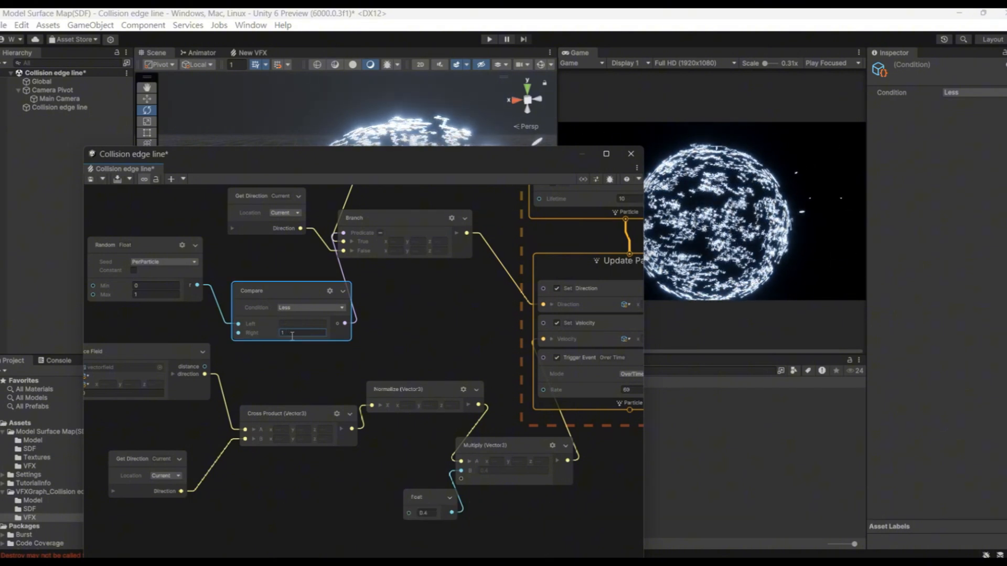
{"action": "key", "text": "BackSpace"}
{"action": "type", "text": "0.5"}
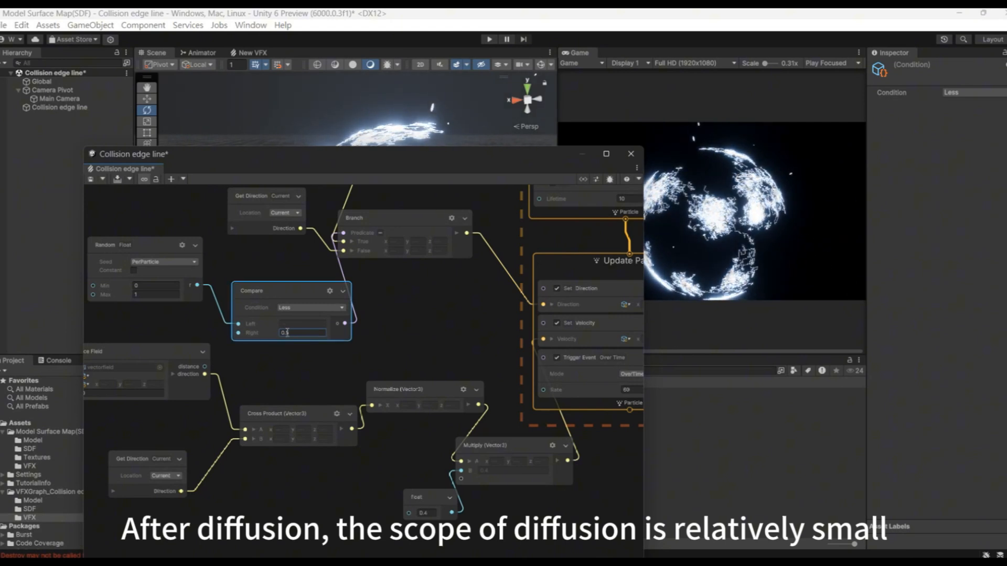
Lower the Compare node's Right threshold to 0.1 and finally to 0.02
{"action": "key", "text": "BackSpace"}
{"action": "type", "text": "1"}
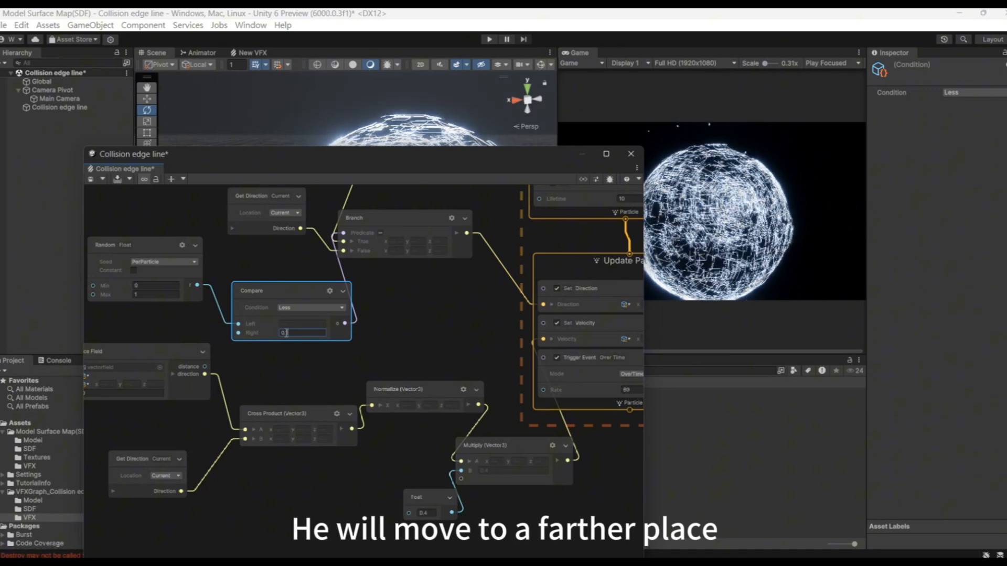
{"action": "key", "text": "BackSpace"}
{"action": "type", "text": "02"}
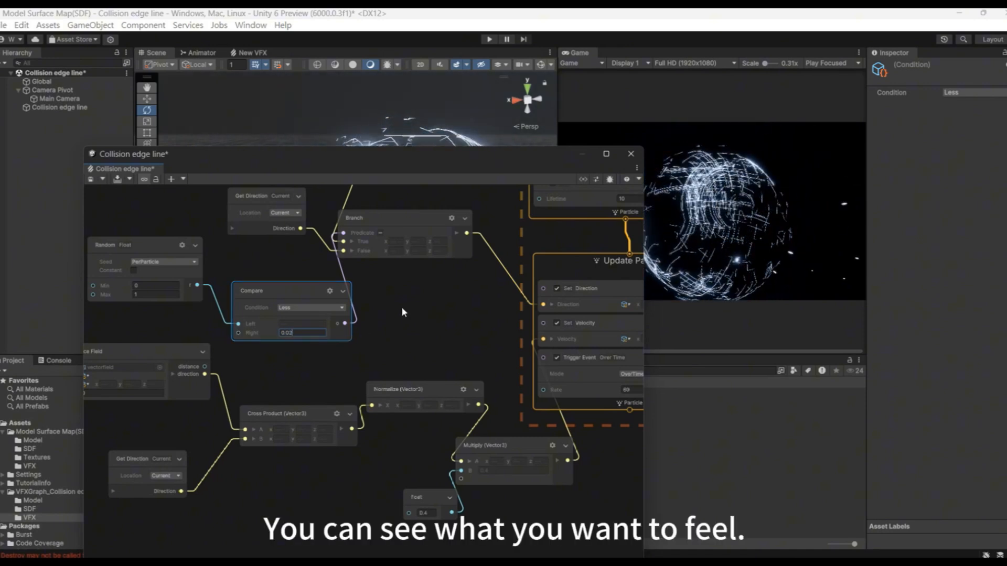
Set the HDR intensity of the Set Color block in the Simple Loop's Initialize Particle context to 3
{"action": "scroll", "coordinate": [401, 308], "scroll_direction": "down", "scroll_amount": 5}
{"action": "middle_click_drag", "start_coordinate": [389, 262], "coordinate": [564, 540]}
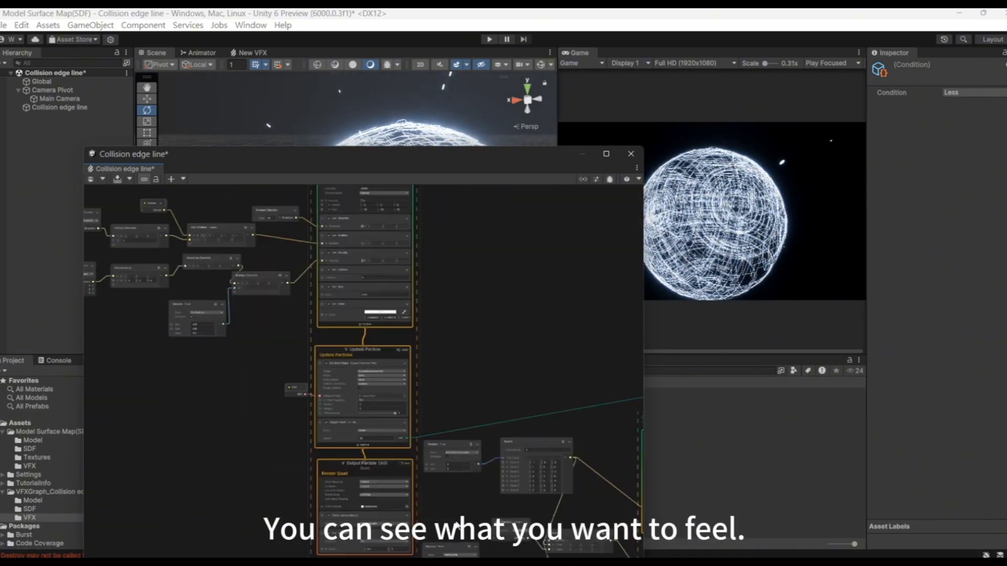
{"action": "middle_click_drag", "start_coordinate": [455, 250], "coordinate": [476, 422]}
{"action": "middle_click_drag", "start_coordinate": [470, 385], "coordinate": [490, 299]}
{"action": "scroll", "coordinate": [458, 399], "scroll_direction": "up", "scroll_amount": 6}
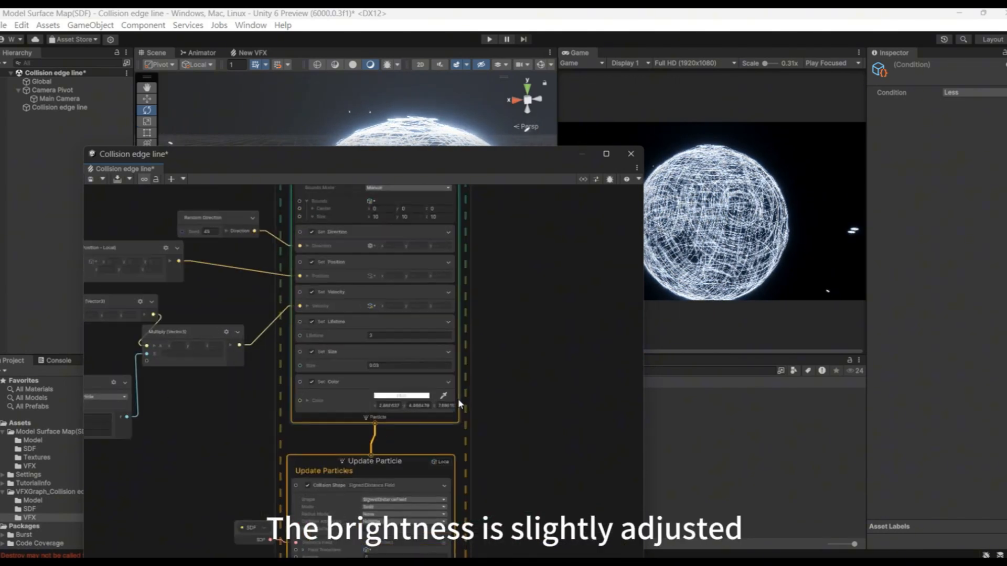
{"action": "left_click", "coordinate": [406, 400]}
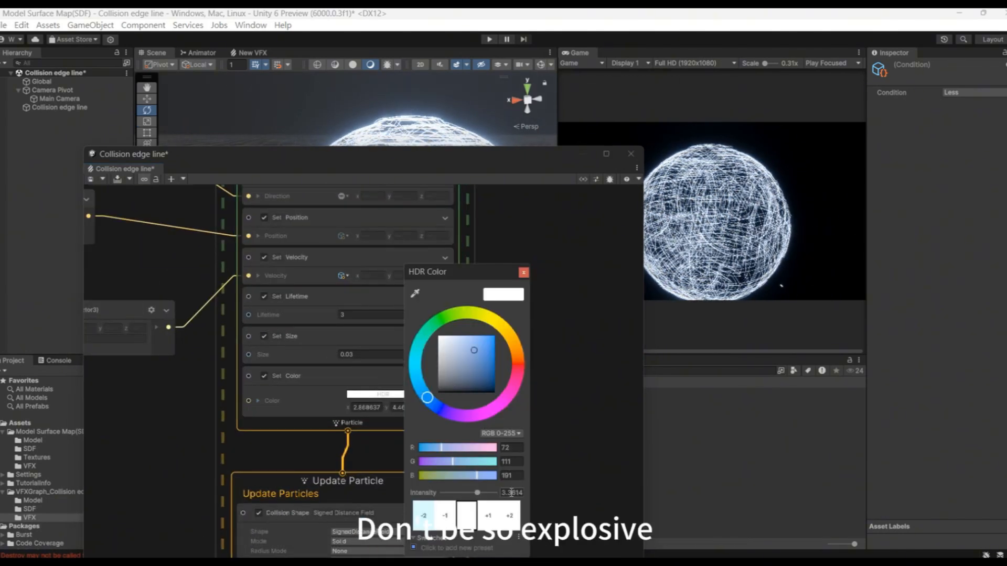
{"action": "type", "text": "3"}
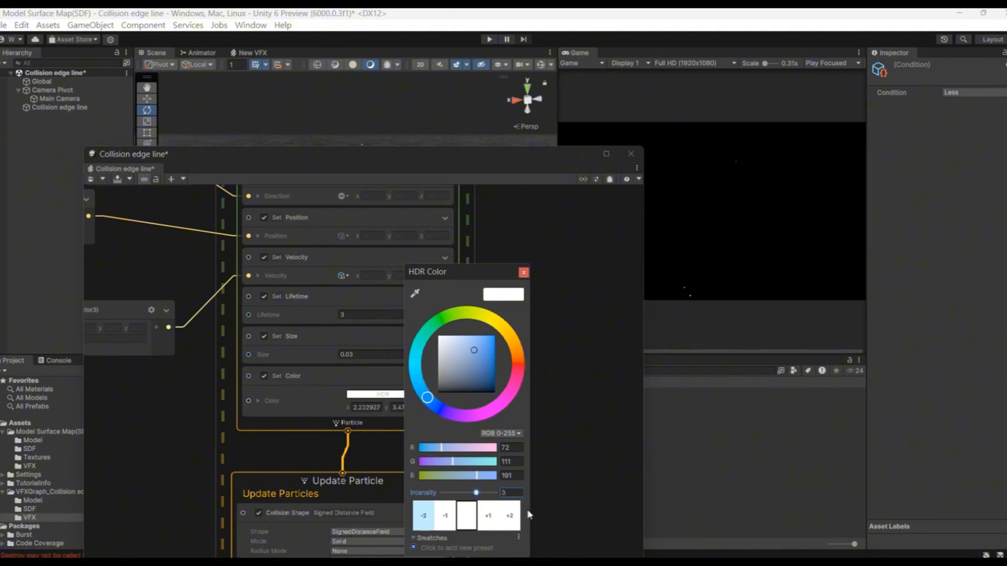
{"action": "left_click", "coordinate": [522, 274]}
Set the Constant Spawn Rate in the Base Loop's Spawn context to 5
{"action": "middle_click_drag", "start_coordinate": [509, 237], "coordinate": [523, 552]}
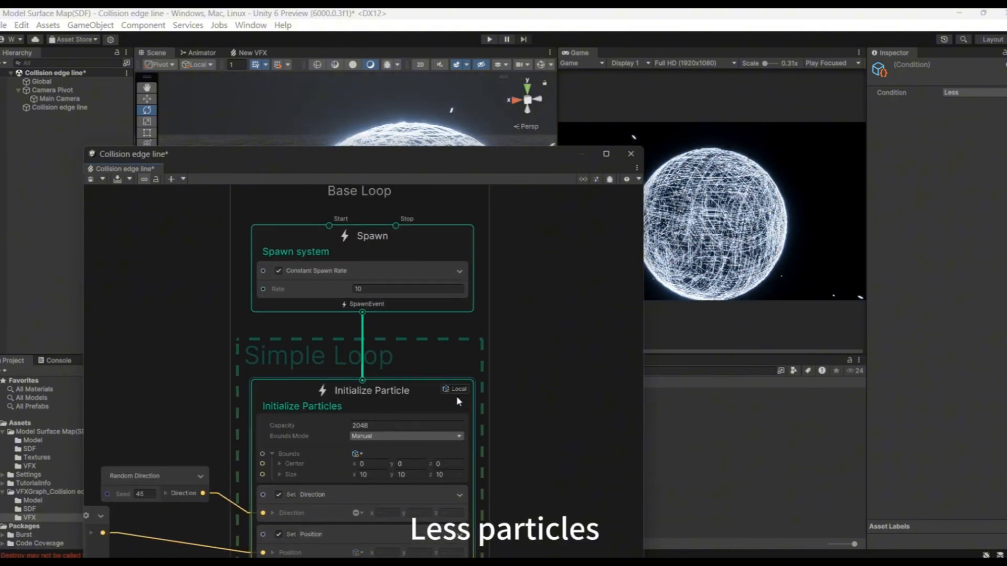
{"action": "left_click", "coordinate": [392, 290]}
{"action": "type", "text": "5"}
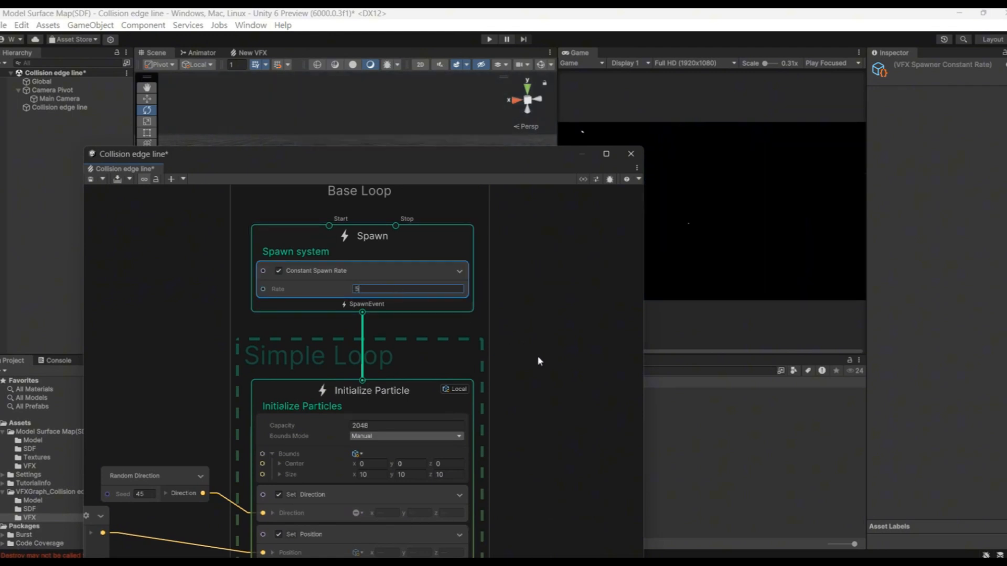
{"action": "left_click", "coordinate": [539, 358]}
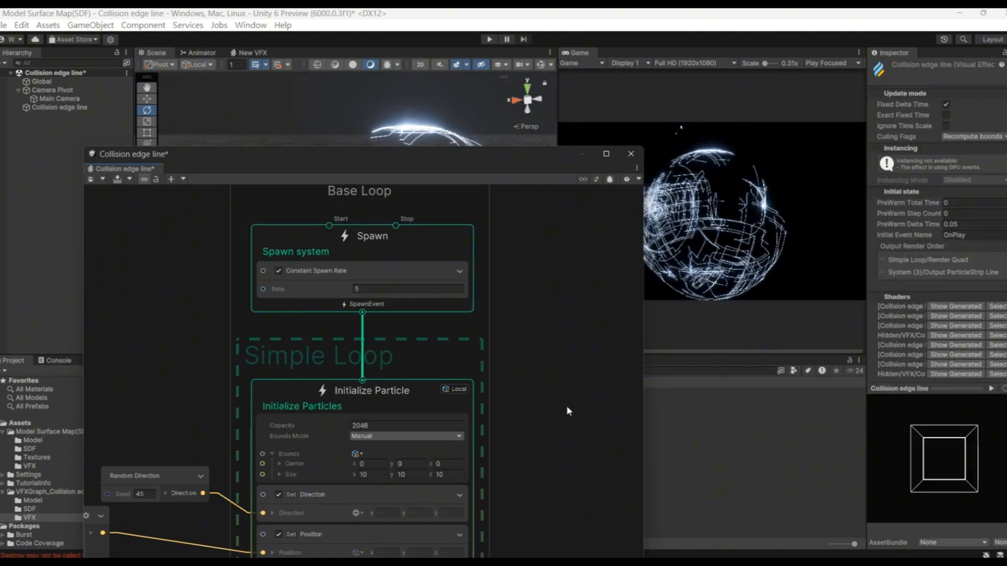
Change the Simple Loop's Set Color to a more saturated blue, about RGB 26, 76, 186
{"action": "middle_click_drag", "start_coordinate": [543, 482], "coordinate": [511, 290]}
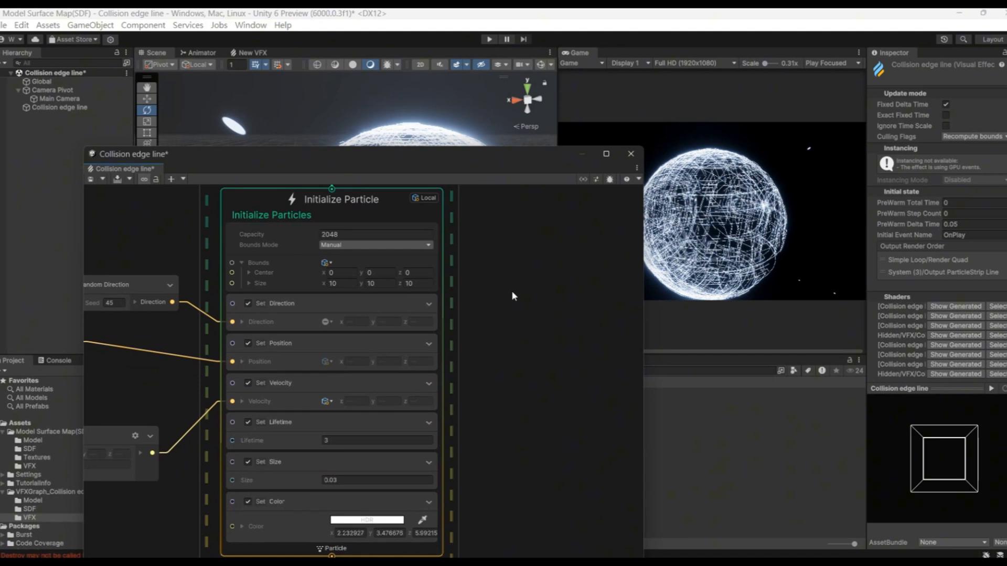
{"action": "left_click", "coordinate": [396, 521]}
{"action": "left_click", "coordinate": [477, 353]}
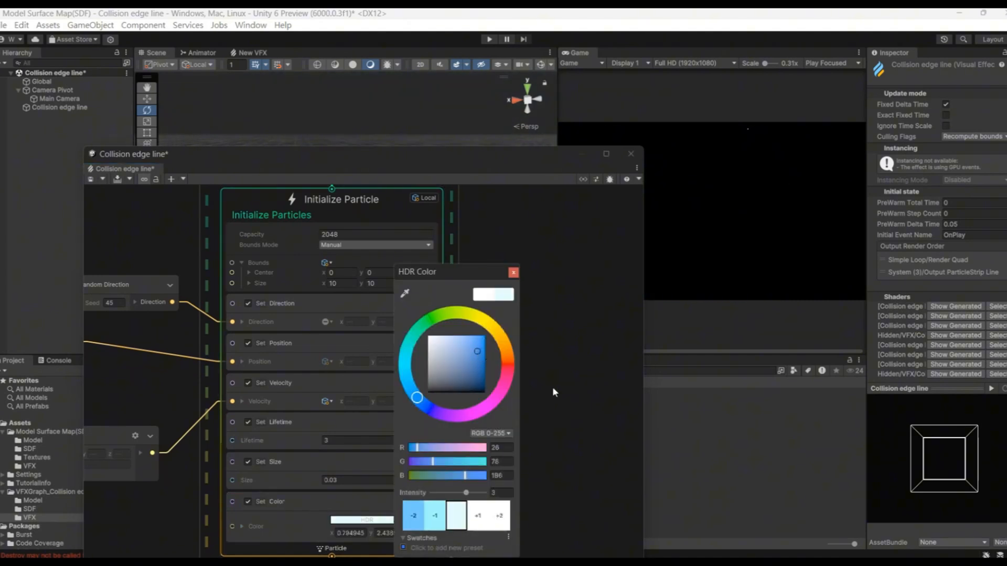
{"action": "left_click", "coordinate": [575, 462]}
Move the Collision edge line object up to about Y 0.191 so the sphere sits nearer the middle of the Game view
{"action": "scroll", "coordinate": [514, 395], "scroll_direction": "down", "scroll_amount": 6}
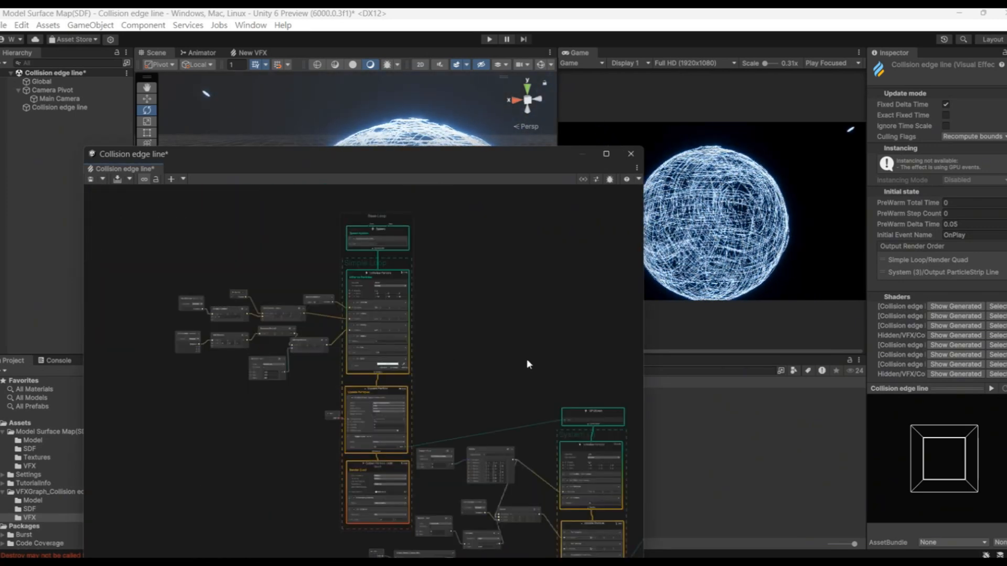
{"action": "left_click_drag", "start_coordinate": [510, 358], "coordinate": [507, 400]}
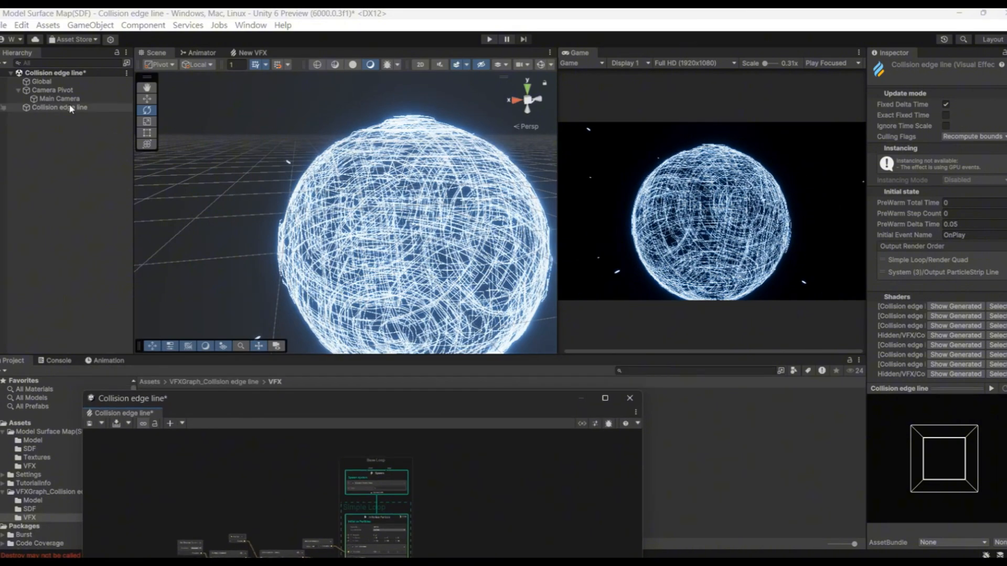
{"action": "left_click", "coordinate": [71, 107]}
{"action": "middle_click_drag", "start_coordinate": [370, 153], "coordinate": [376, 111]}
{"action": "key", "text": "w"}
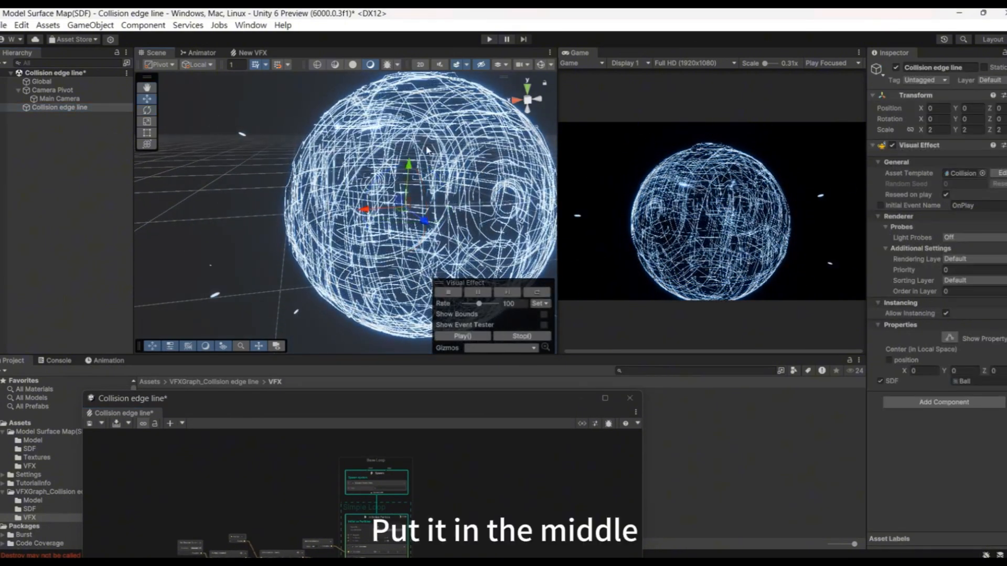
{"action": "left_click_drag", "start_coordinate": [415, 171], "coordinate": [416, 148]}
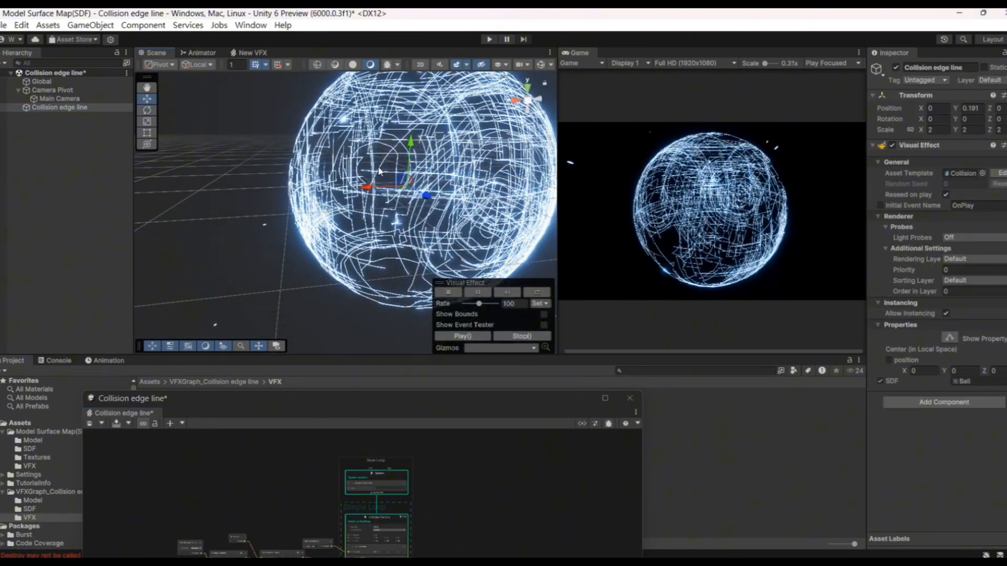
{"action": "scroll", "coordinate": [276, 211], "scroll_direction": "down", "scroll_amount": 4}
{"action": "left_click_drag", "start_coordinate": [276, 212], "coordinate": [498, 294], "text": "alt"}
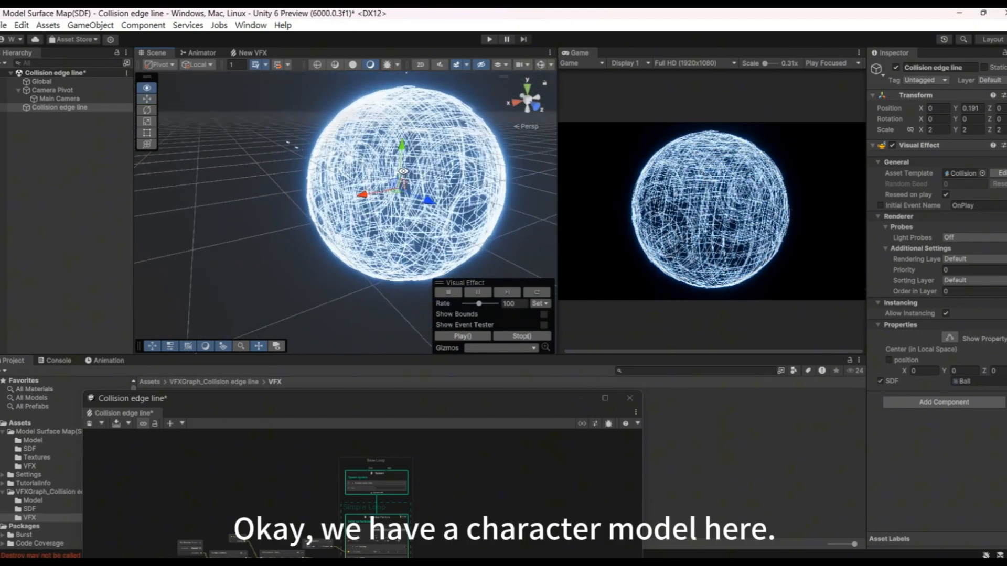
Enable Read/Write in the import settings of the FinalBaseMesh model in the VFXGraph_Collision edge line Model folder
{"action": "left_click_drag", "start_coordinate": [434, 399], "coordinate": [634, 468]}
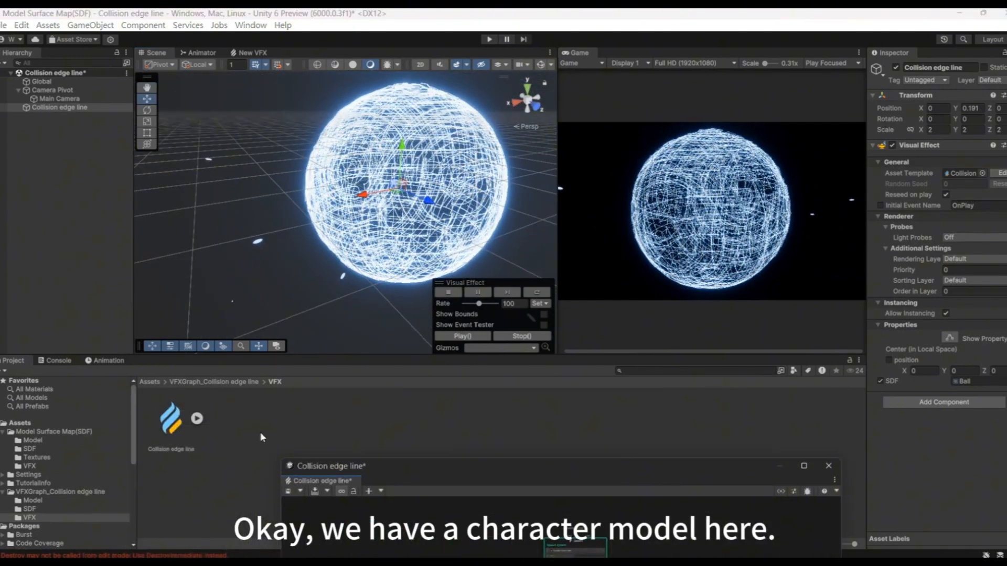
{"action": "left_click", "coordinate": [57, 501]}
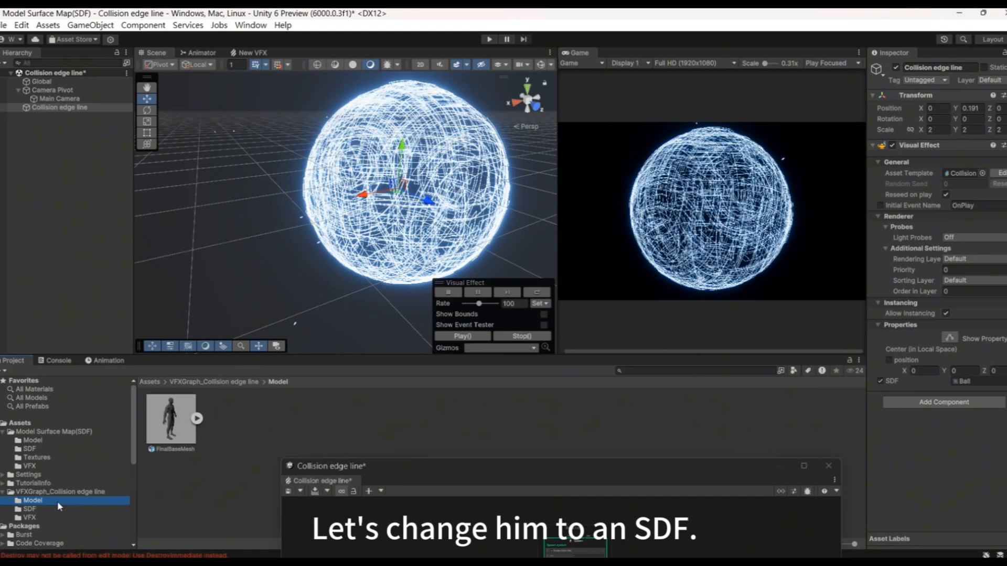
{"action": "left_click", "coordinate": [177, 420]}
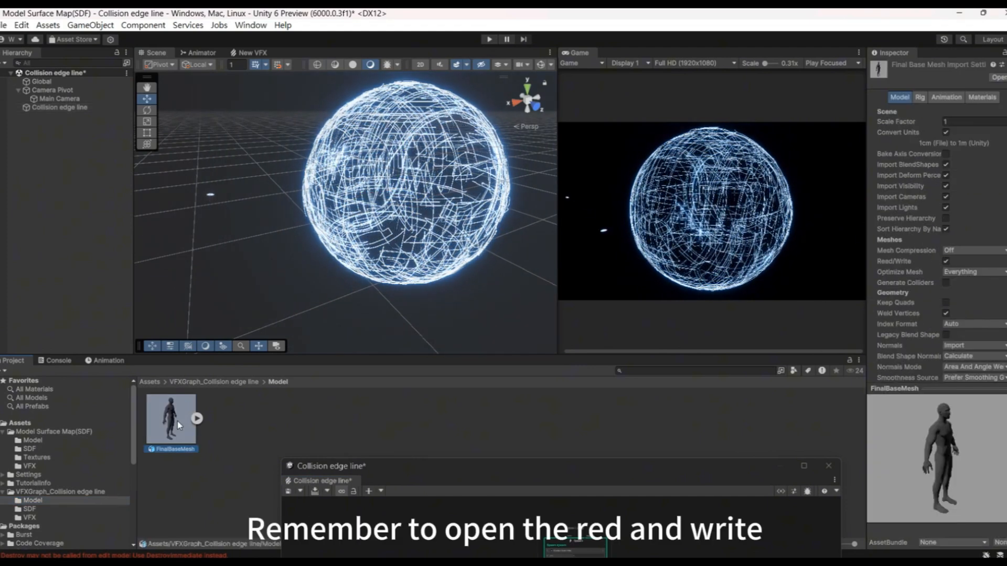
{"action": "left_click", "coordinate": [946, 261]}
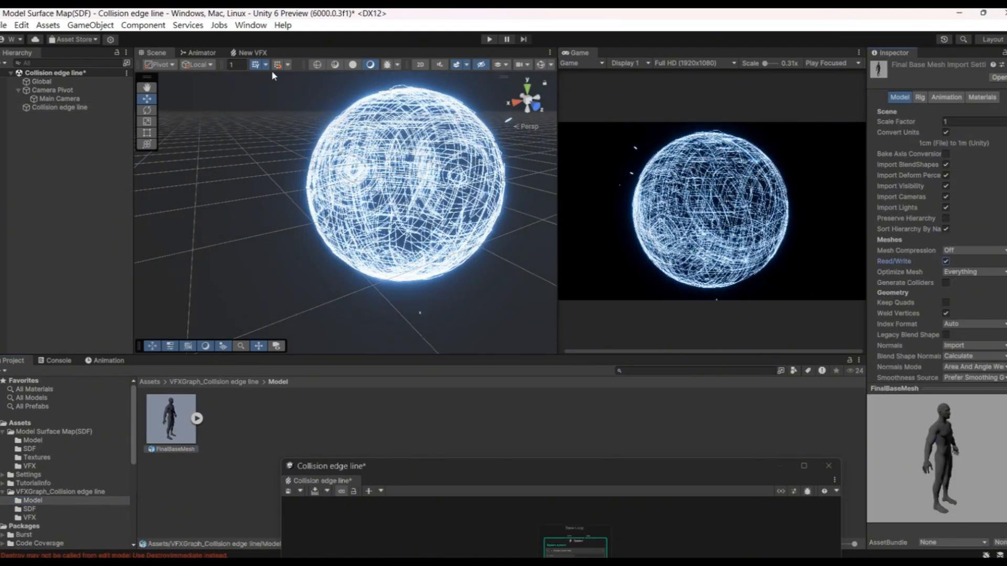
Open the SDF Bake Tool and assign the Group1 character mesh as its source mesh
{"action": "left_click", "coordinate": [250, 25]}
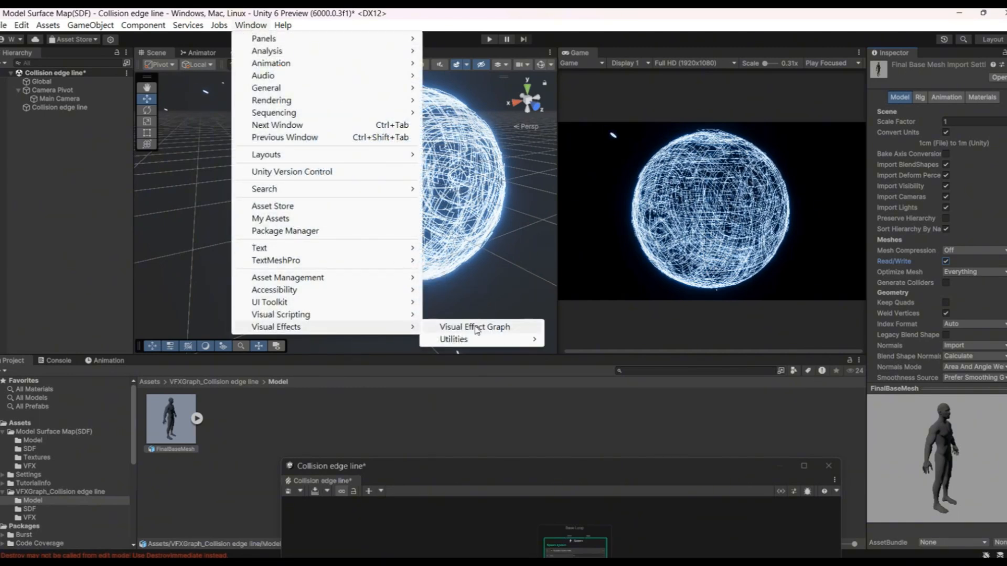
{"action": "left_click", "coordinate": [607, 356]}
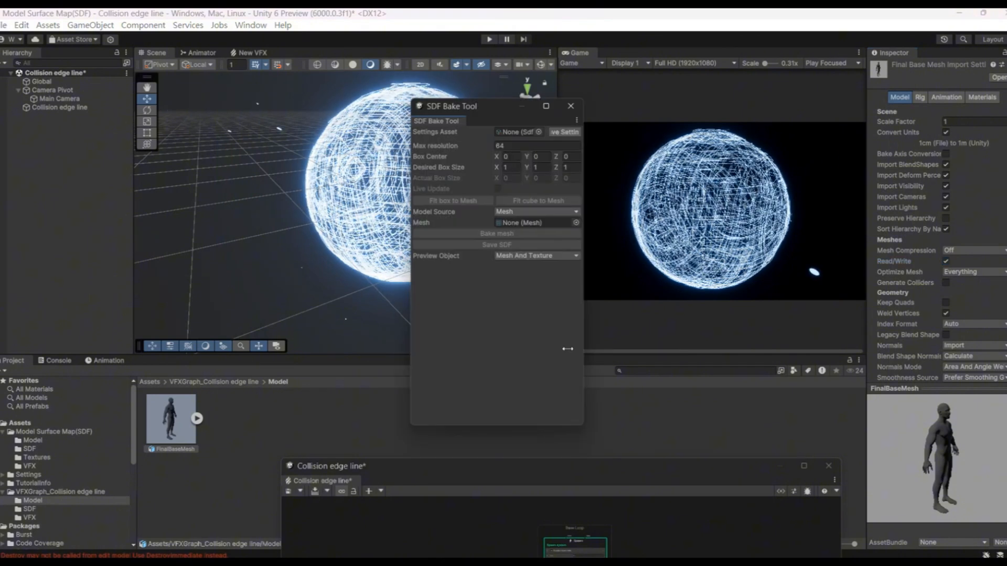
{"action": "left_click", "coordinate": [575, 223]}
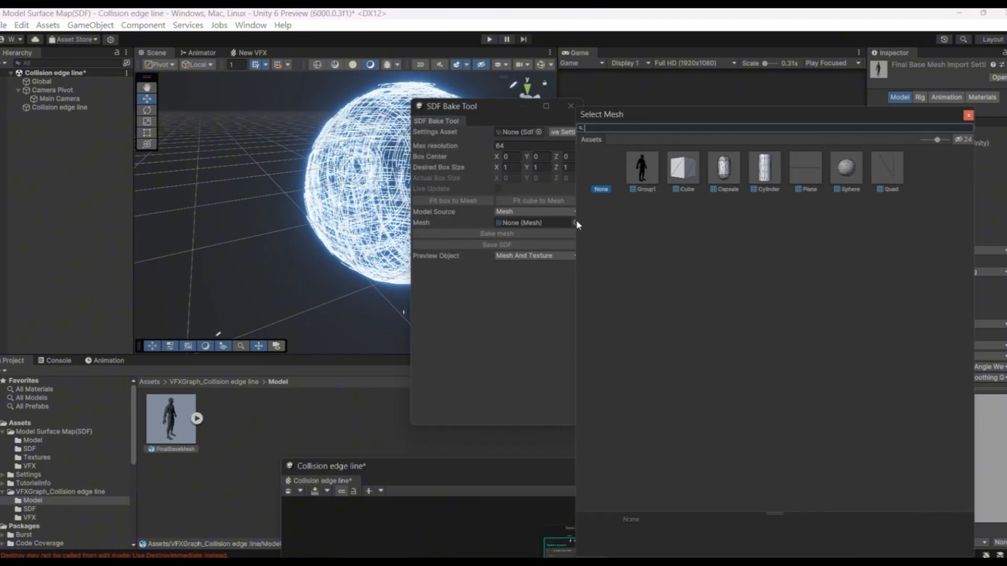
{"action": "double_click", "coordinate": [648, 173]}
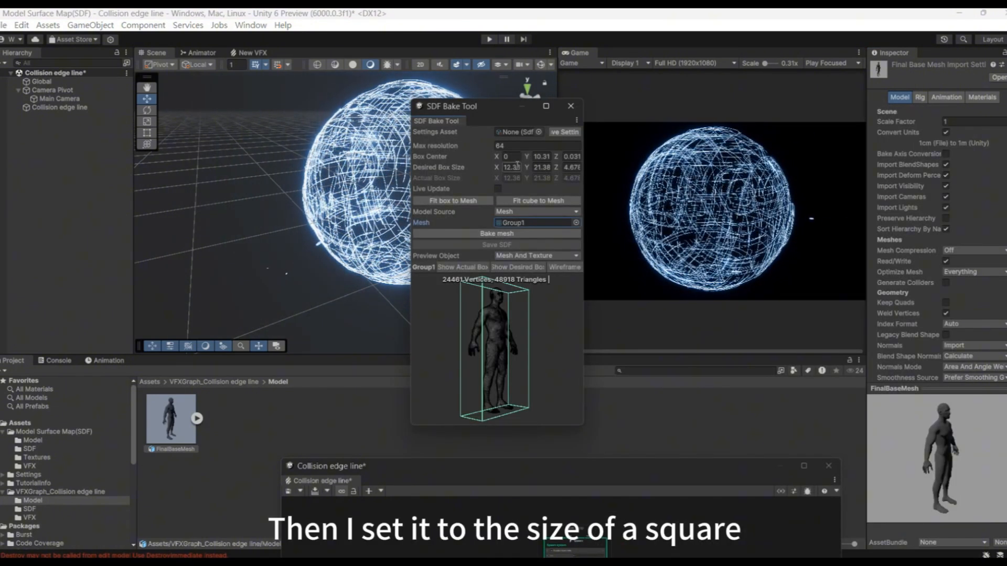
Set the SDF desired box size to 22 on X, Y and Z and bake the mesh
{"action": "left_click", "coordinate": [511, 167]}
{"action": "type", "text": "22"}
{"action": "key", "text": "Tab"}
{"action": "type", "text": "22"}
{"action": "key", "text": "Tab"}
{"action": "type", "text": "22"}
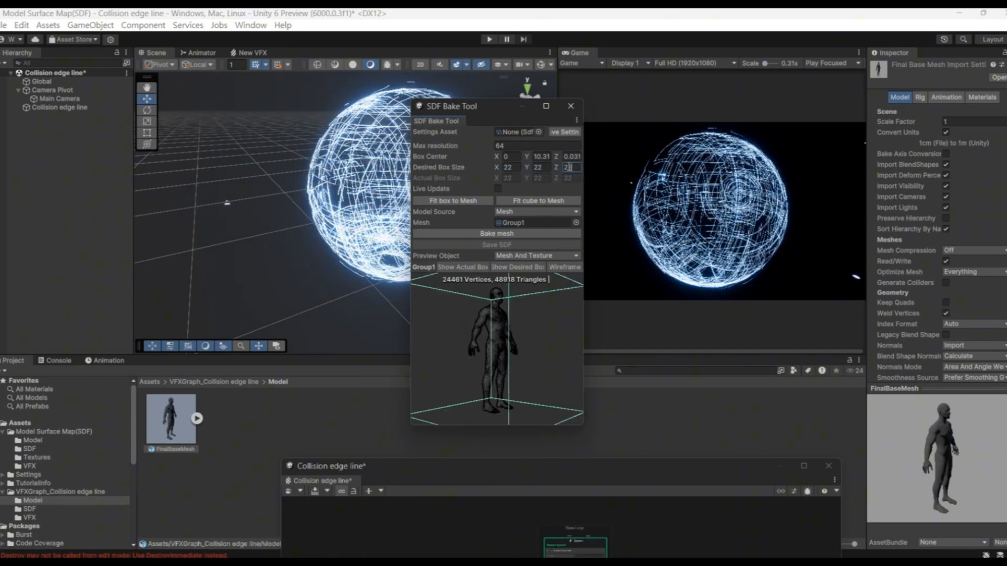
{"action": "left_click", "coordinate": [493, 234]}
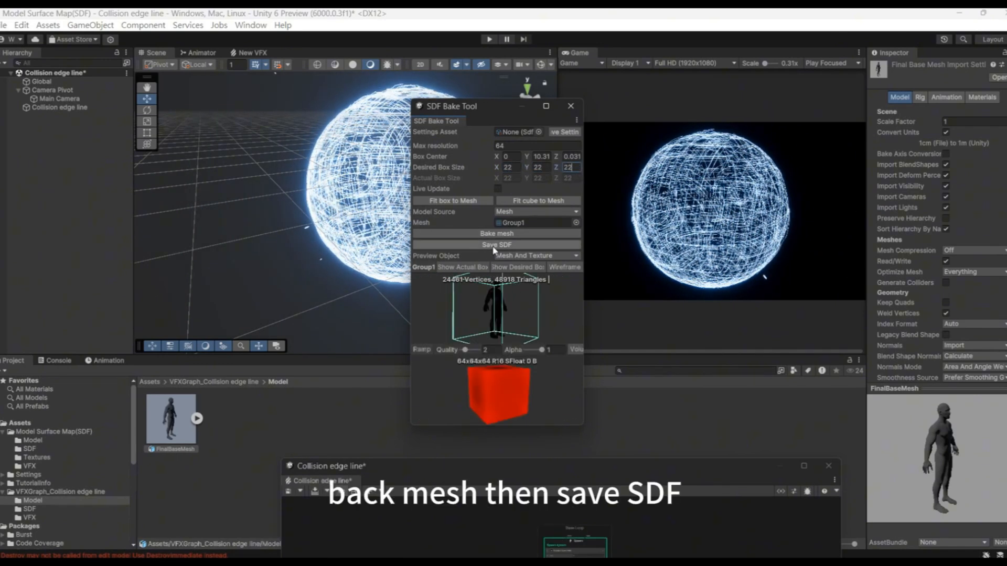
Save the baked SDF as man in the VFXGraph_Collision edge line SDF folder and close the bake tool
{"action": "left_click", "coordinate": [493, 246]}
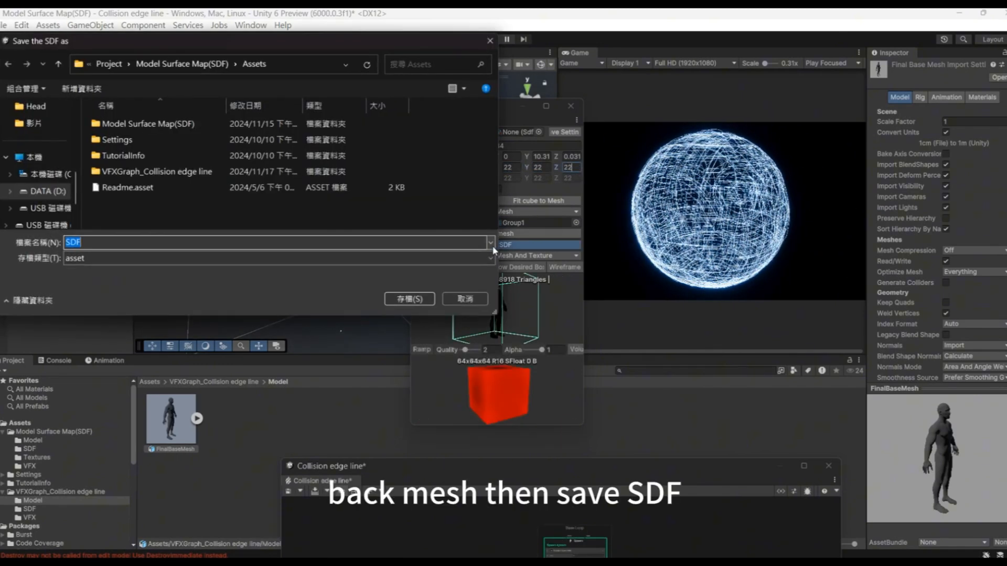
{"action": "double_click", "coordinate": [160, 173]}
{"action": "double_click", "coordinate": [155, 139]}
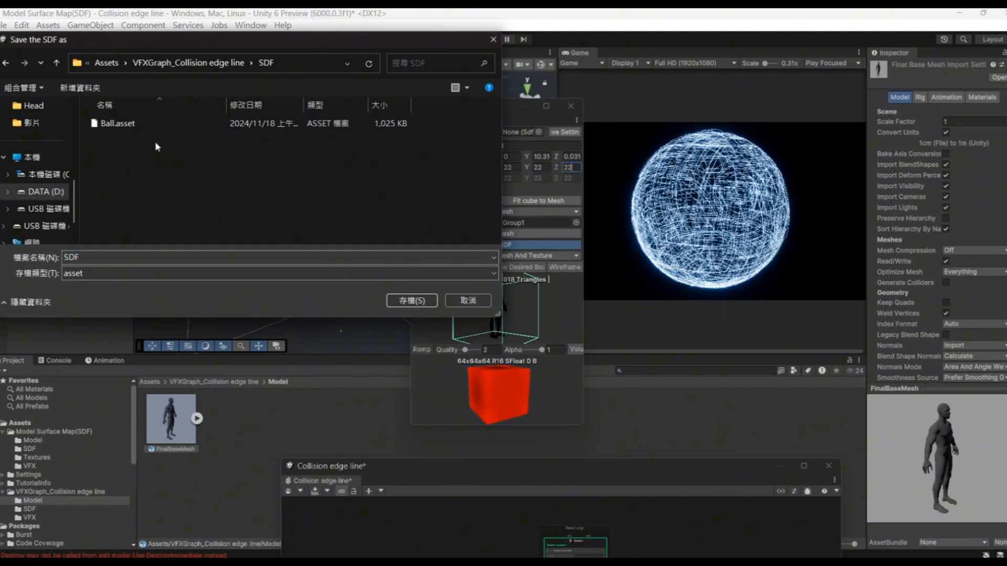
{"action": "left_click", "coordinate": [141, 259]}
{"action": "type", "text": "man"}
{"action": "key", "text": "Return"}
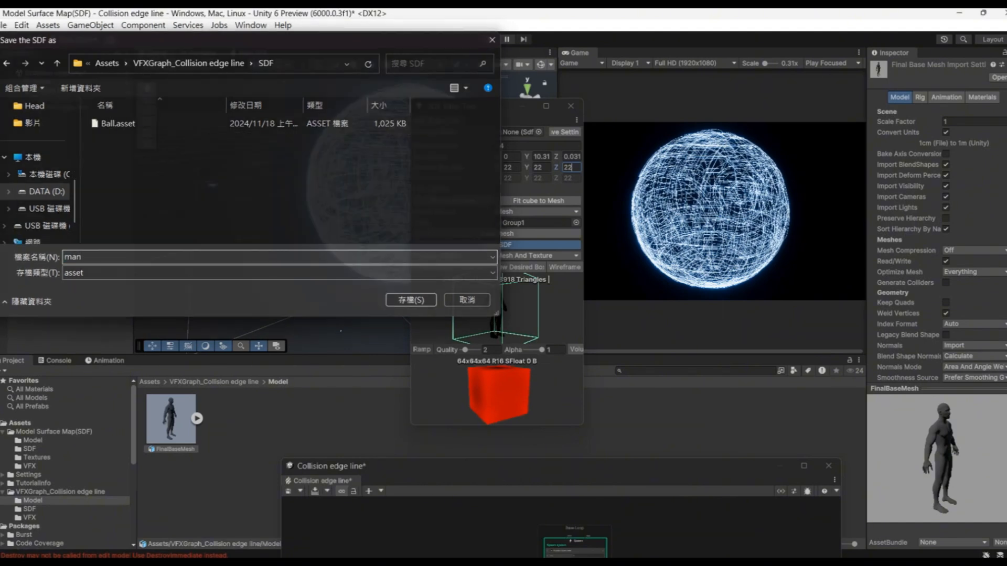
{"action": "left_click", "coordinate": [574, 106]}
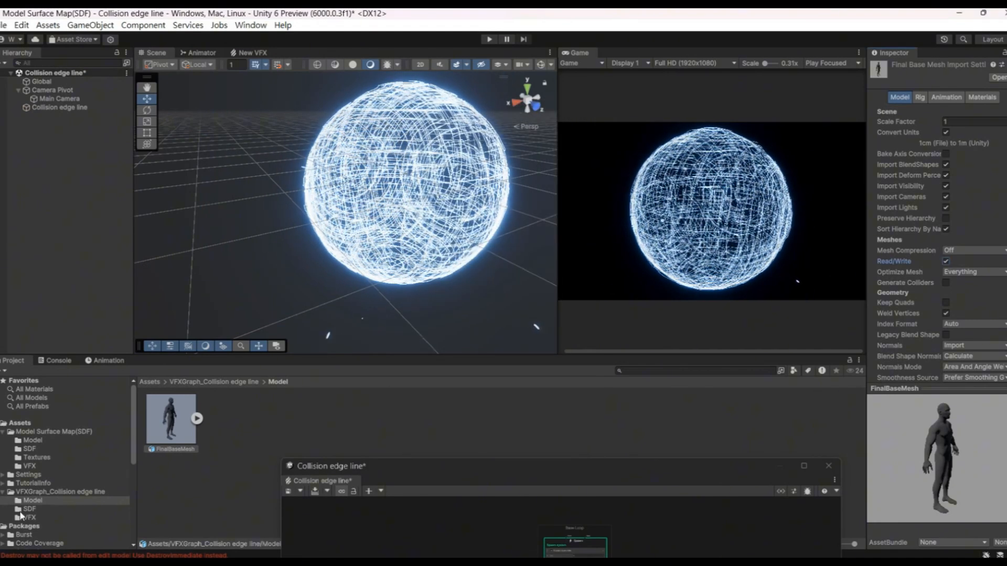
Assign the man SDF to the Collision edge line object's SDF property and restart the effect
{"action": "left_click", "coordinate": [29, 509]}
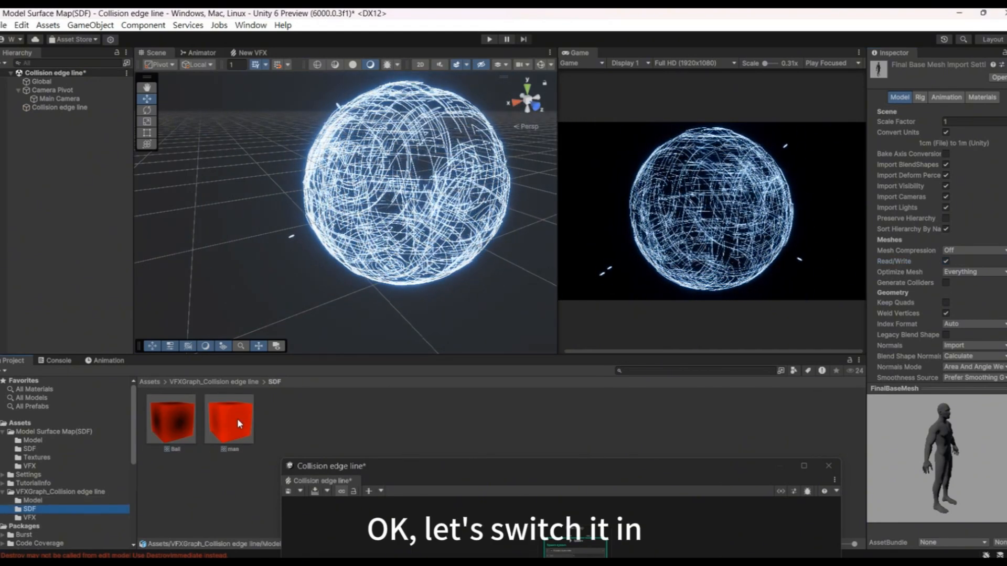
{"action": "left_click", "coordinate": [84, 108]}
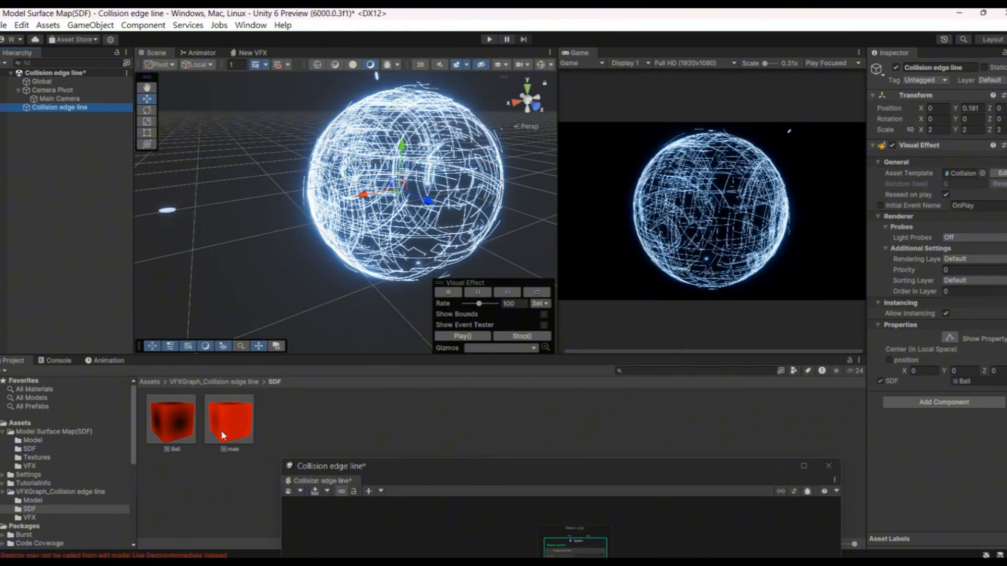
{"action": "left_click_drag", "start_coordinate": [221, 434], "coordinate": [985, 386]}
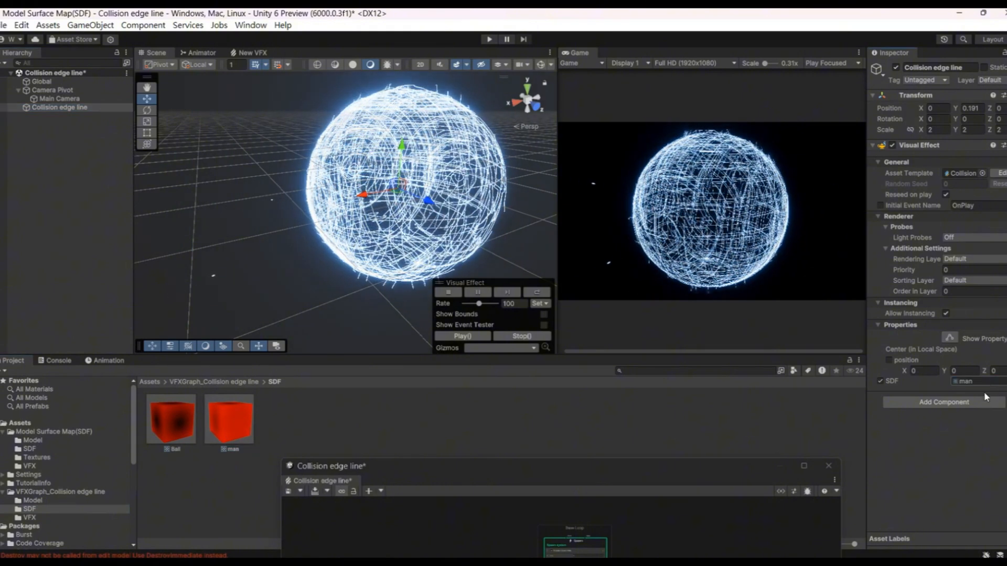
{"action": "left_click", "coordinate": [537, 292]}
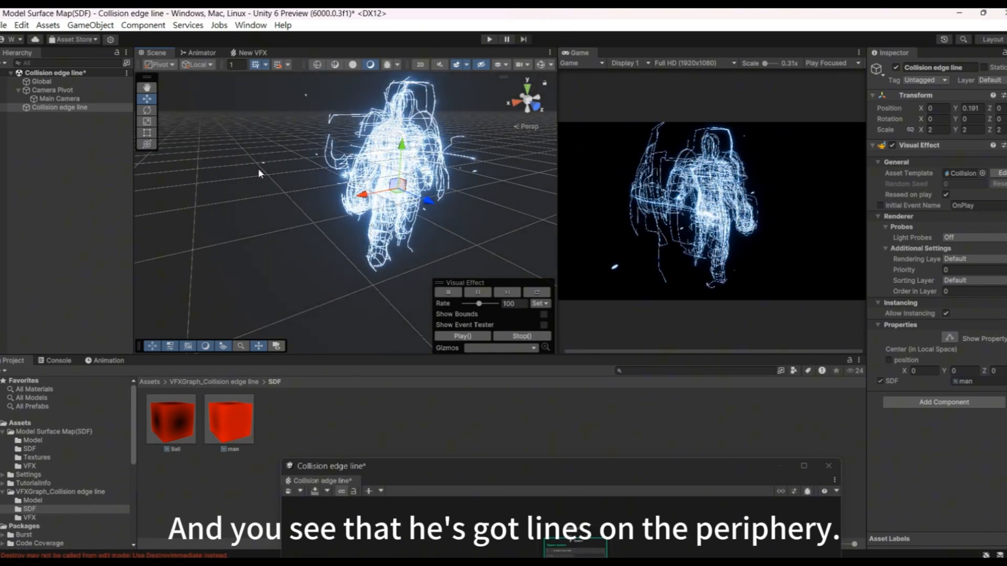
{"action": "left_click_drag", "start_coordinate": [324, 227], "coordinate": [402, 229], "text": "alt"}
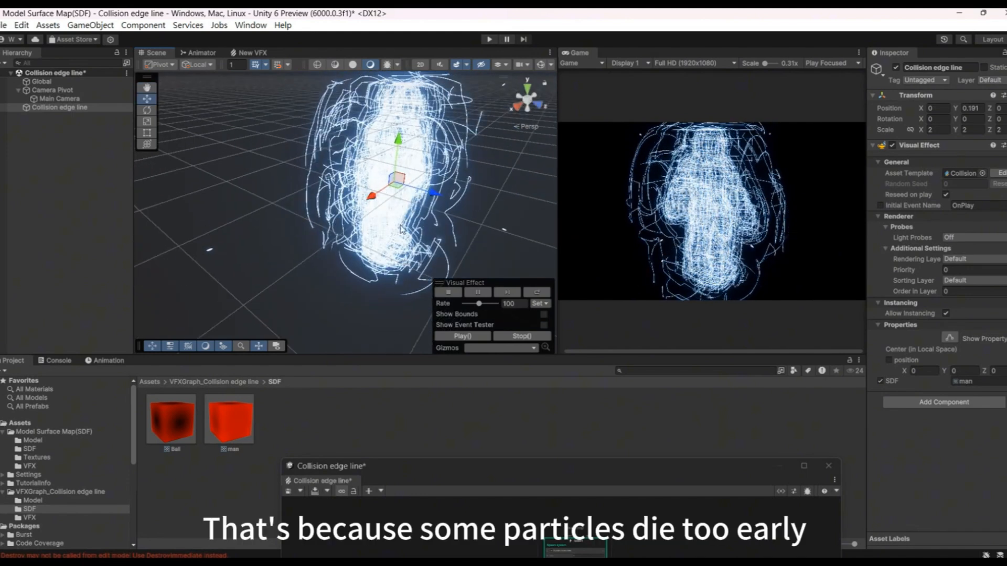
Set the Lifetime in the Simple Loop's Initialize Particle context to 4
{"action": "left_click_drag", "start_coordinate": [511, 466], "coordinate": [425, 132]}
{"action": "scroll", "coordinate": [516, 288], "scroll_direction": "up", "scroll_amount": 5}
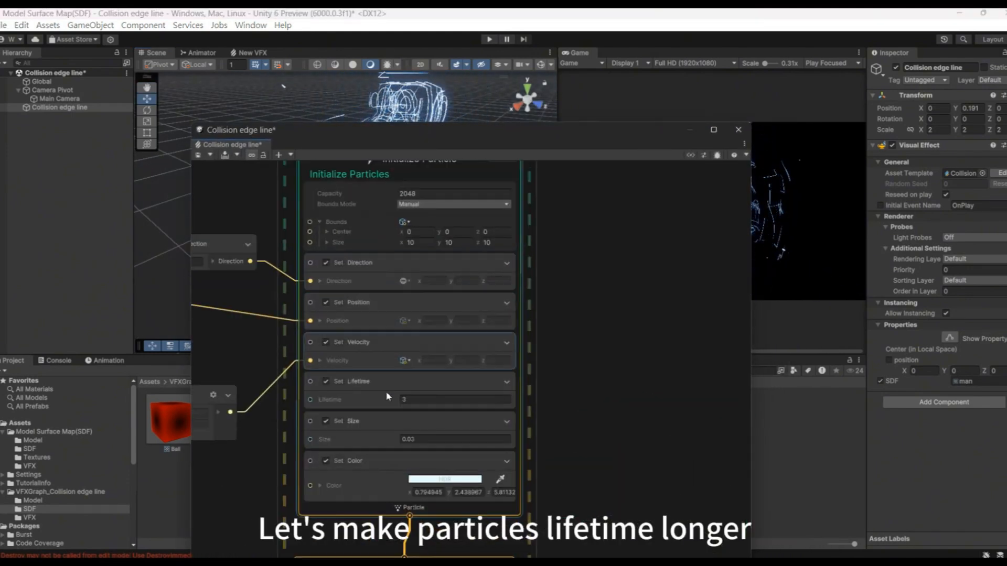
{"action": "scroll", "coordinate": [542, 322], "scroll_direction": "down", "scroll_amount": 5}
{"action": "left_click_drag", "start_coordinate": [581, 133], "coordinate": [426, 239]}
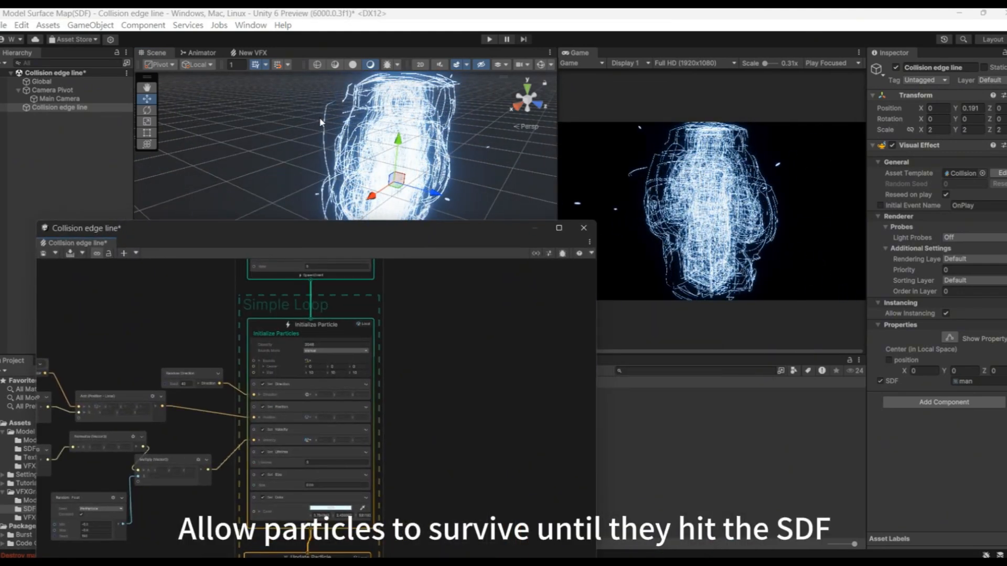
{"action": "scroll", "coordinate": [316, 456], "scroll_direction": "up", "scroll_amount": 4}
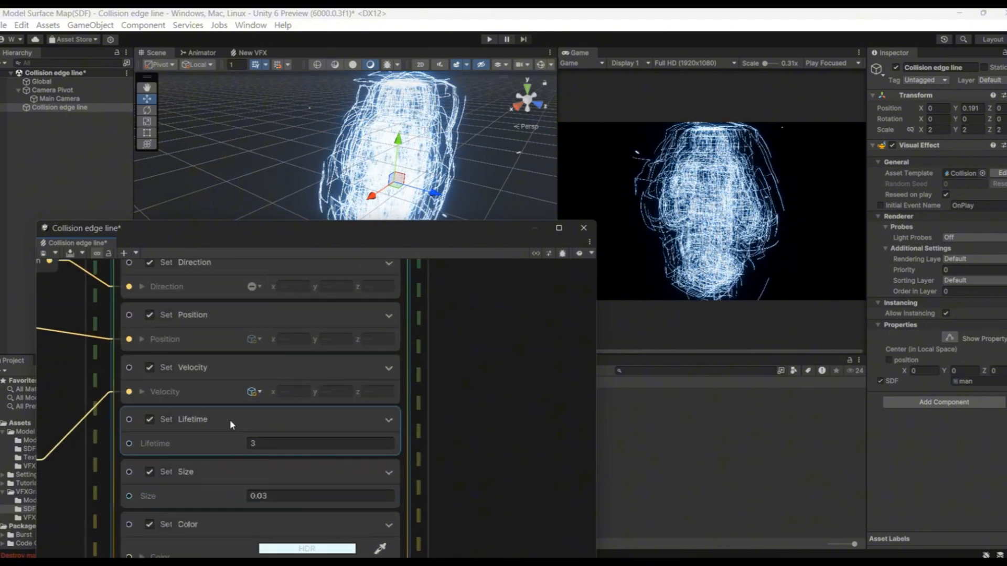
{"action": "left_click", "coordinate": [297, 443]}
{"action": "type", "text": "4"}
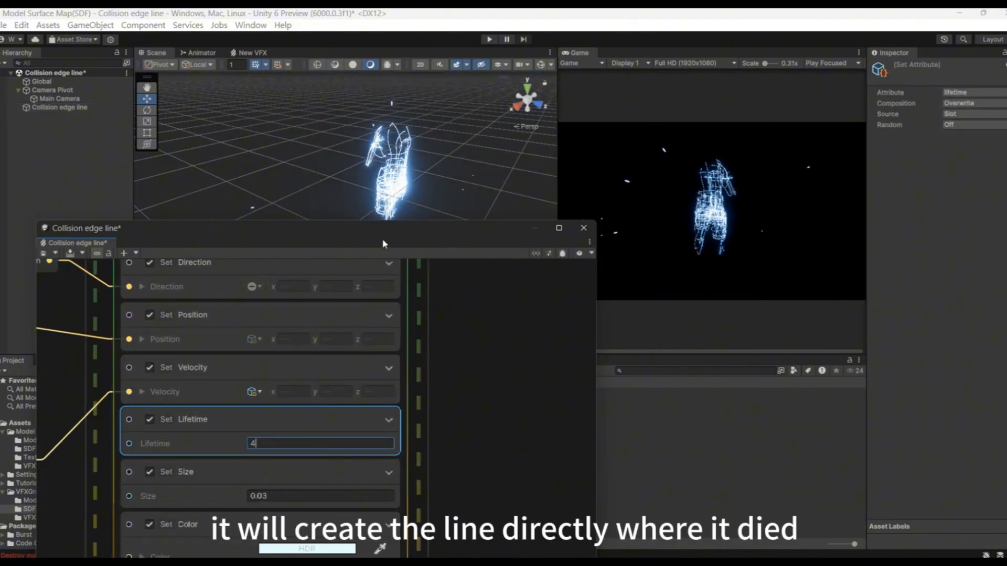
{"action": "left_click_drag", "start_coordinate": [416, 230], "coordinate": [473, 298]}
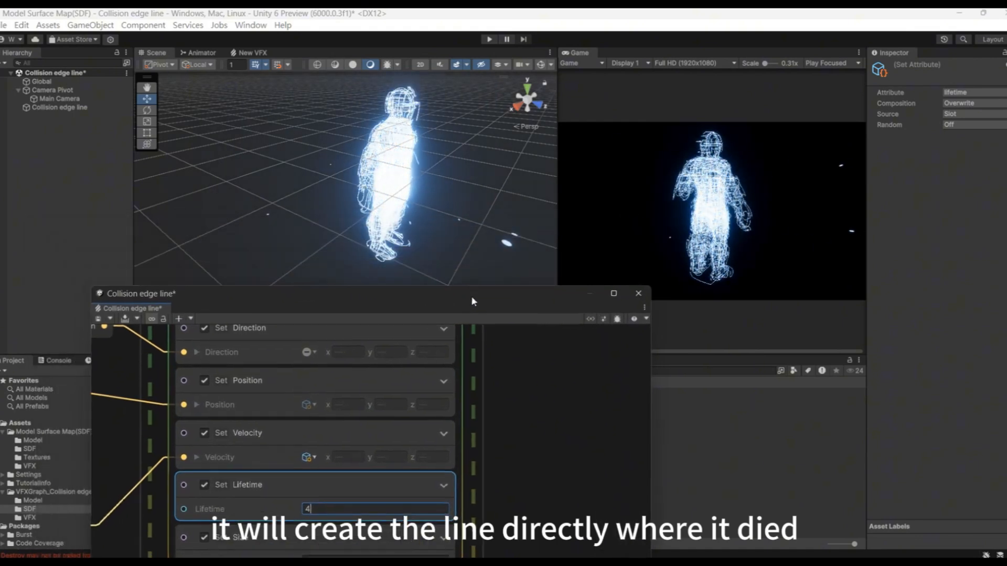
{"action": "left_click_drag", "start_coordinate": [484, 201], "coordinate": [437, 261], "text": "alt"}
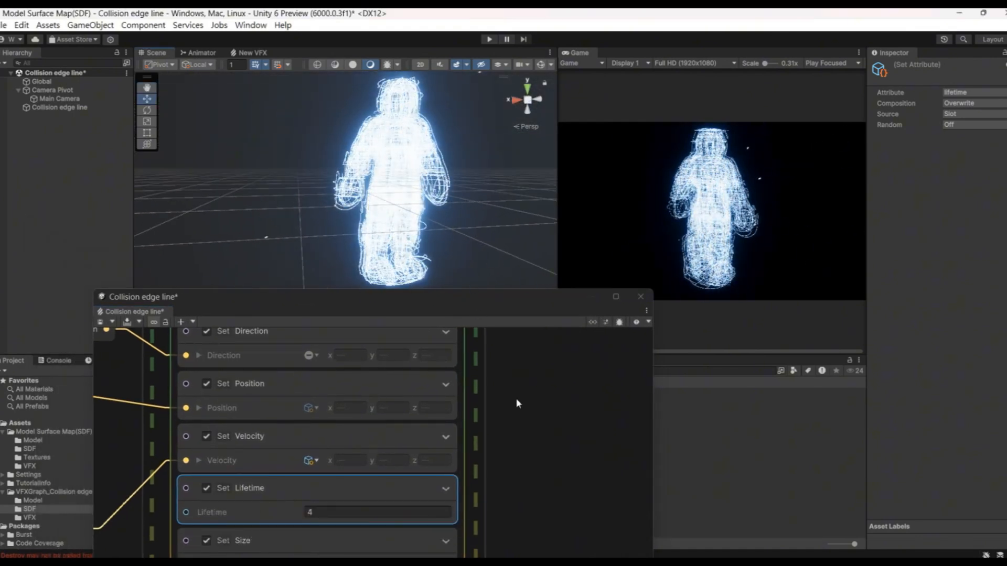
In the line output's Multiply Color Over Life gradient, move the second color key to 29.7% and set the first key's HDR intensity to 3
{"action": "scroll", "coordinate": [516, 403], "scroll_direction": "down", "scroll_amount": 10}
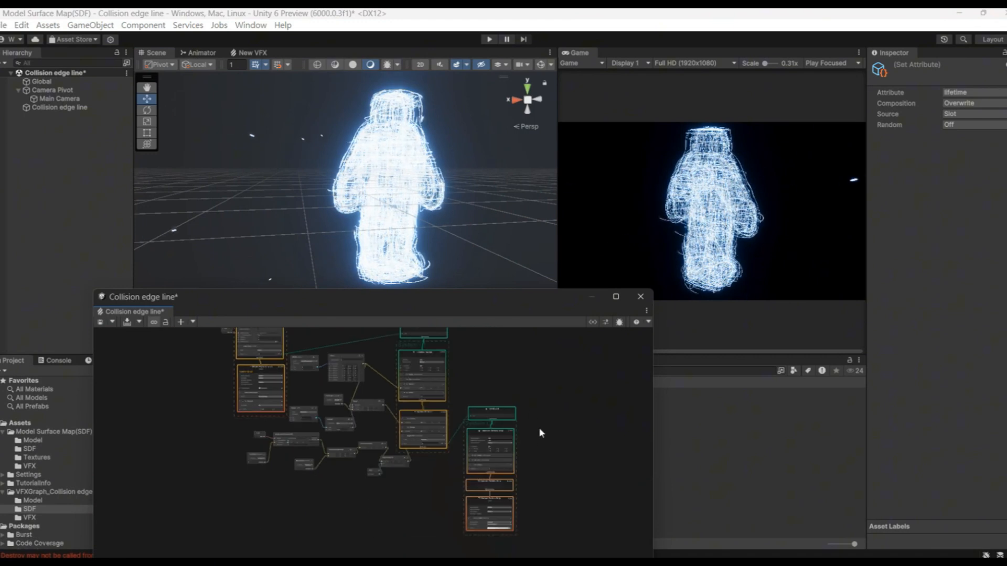
{"action": "middle_click_drag", "start_coordinate": [521, 524], "coordinate": [505, 448]}
{"action": "scroll", "coordinate": [497, 460], "scroll_direction": "up", "scroll_amount": 10}
{"action": "left_click", "coordinate": [421, 442]}
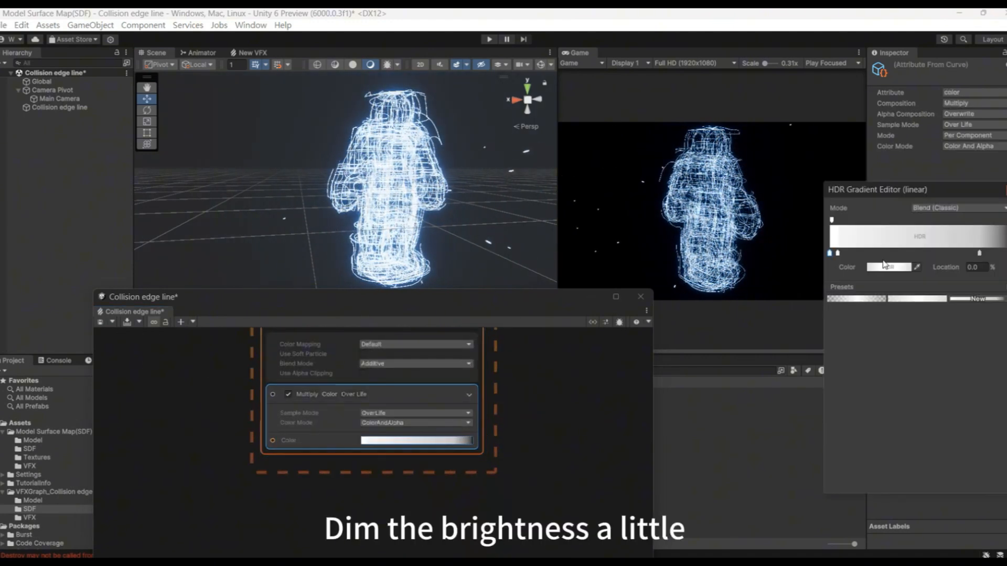
{"action": "left_click", "coordinate": [883, 254]}
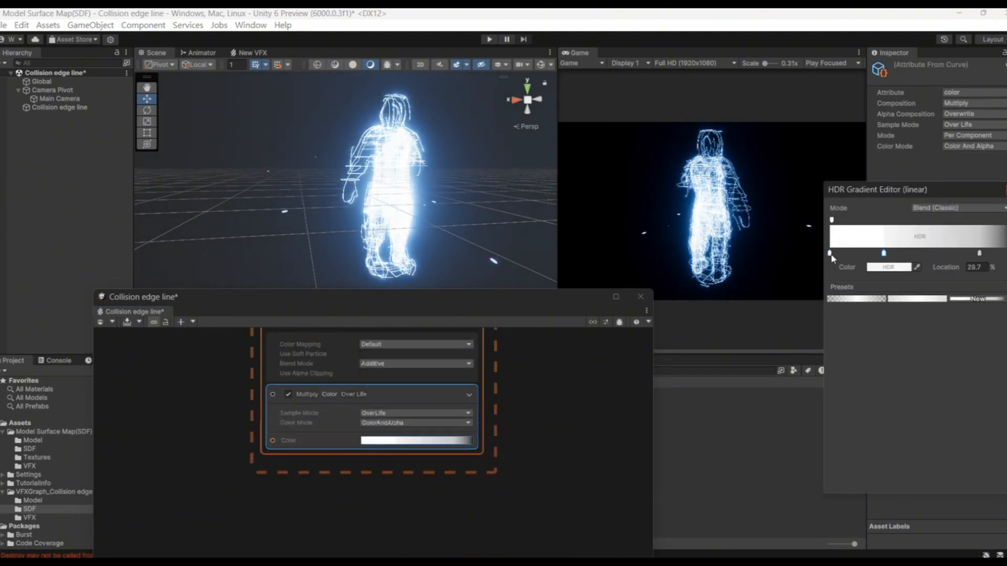
{"action": "left_click", "coordinate": [881, 268]}
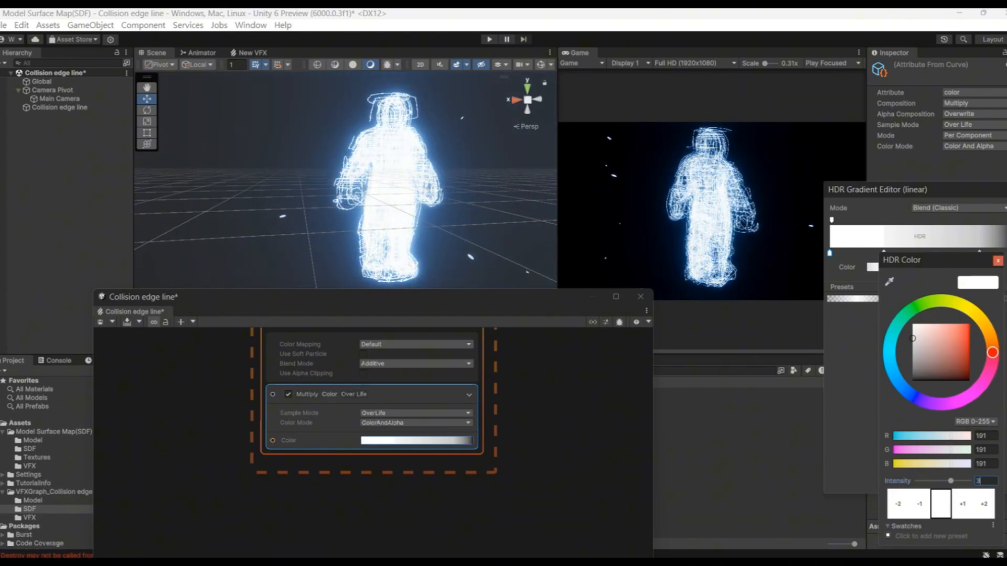
{"action": "left_click", "coordinate": [997, 261]}
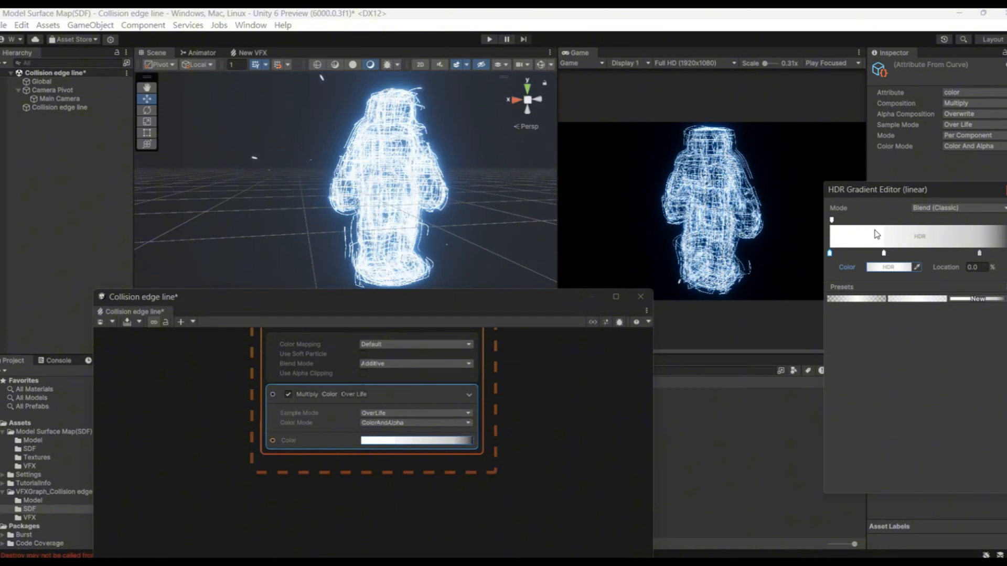
{"action": "left_click", "coordinate": [1005, 189]}
Try a Lifetime of 1 in the Simple Loop's Initialize Particle context
{"action": "middle_click_drag", "start_coordinate": [507, 395], "coordinate": [576, 508]}
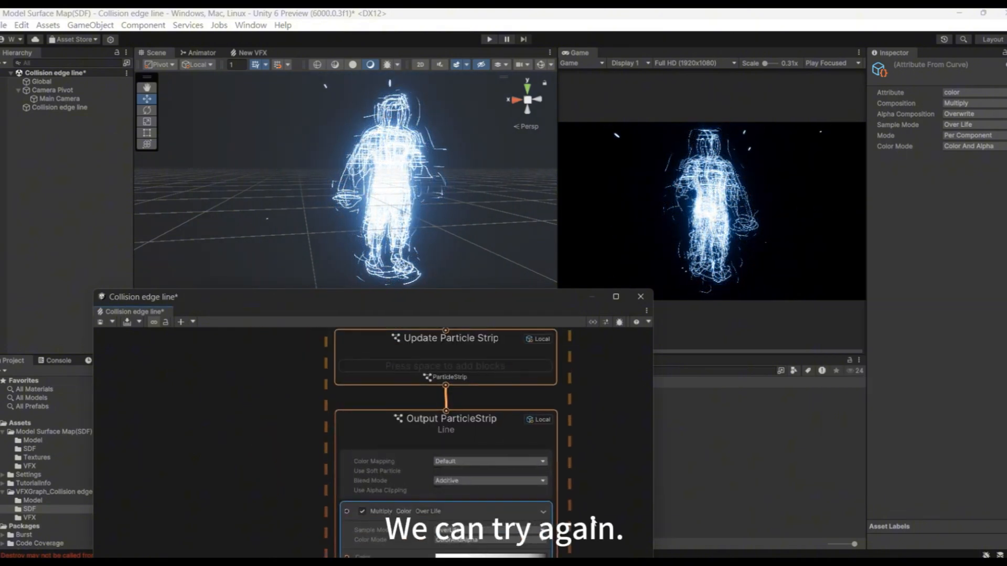
{"action": "scroll", "coordinate": [568, 488], "scroll_direction": "down", "scroll_amount": 10}
{"action": "middle_click_drag", "start_coordinate": [382, 380], "coordinate": [473, 523]}
{"action": "scroll", "coordinate": [451, 401], "scroll_direction": "up", "scroll_amount": 3}
{"action": "middle_click_drag", "start_coordinate": [461, 407], "coordinate": [549, 531]}
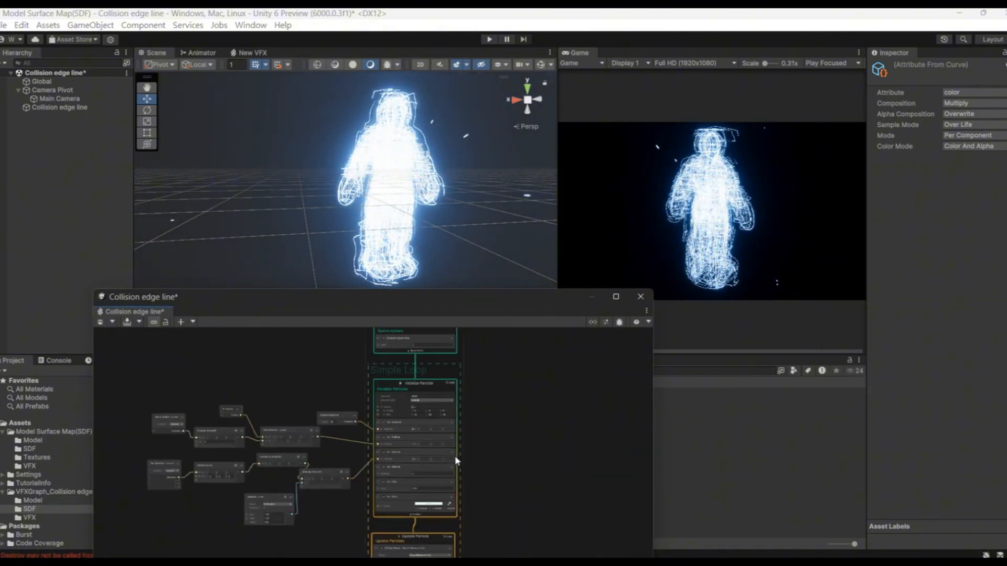
{"action": "scroll", "coordinate": [473, 489], "scroll_direction": "up", "scroll_amount": 7}
{"action": "middle_click_drag", "start_coordinate": [474, 488], "coordinate": [568, 492]}
{"action": "left_click", "coordinate": [479, 481]}
{"action": "type", "text": "1"}
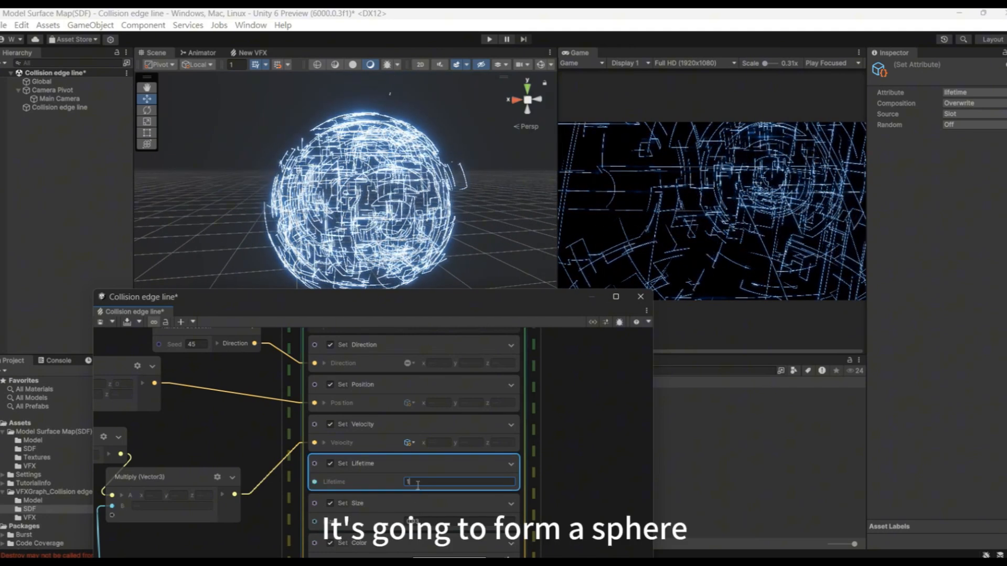
Set the Simple Loop's particle Lifetime to 4.5 and inspect the character in the Scene view
{"action": "key", "text": "BackSpace"}
{"action": "type", "text": "4.5"}
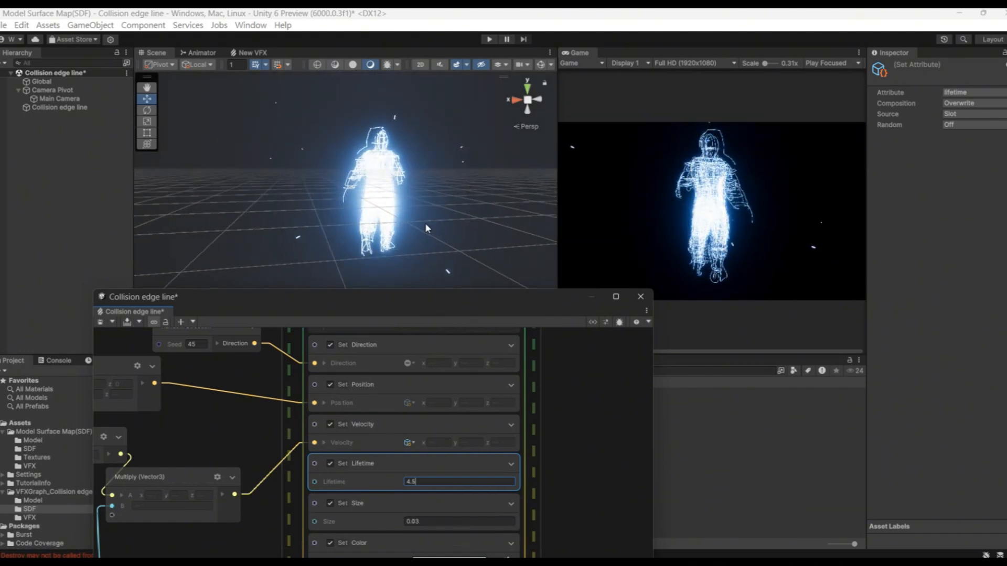
{"action": "left_click_drag", "start_coordinate": [315, 245], "coordinate": [278, 268], "text": "alt"}
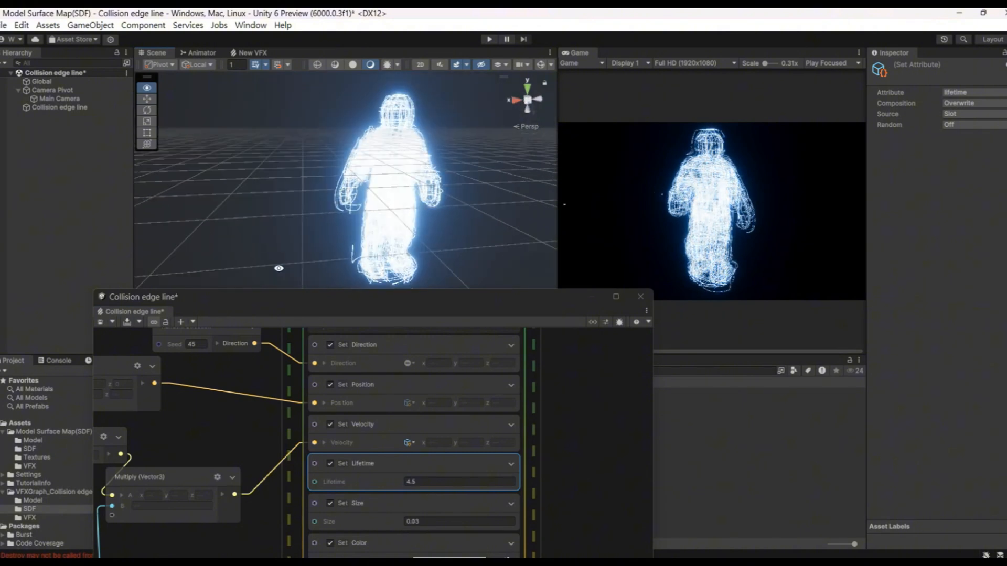
Set the HDR intensity to 2.3 for the Set Color block in the Simple Loop's Initialize Particle context
{"action": "middle_click_drag", "start_coordinate": [530, 516], "coordinate": [523, 366]}
{"action": "left_click", "coordinate": [446, 412]}
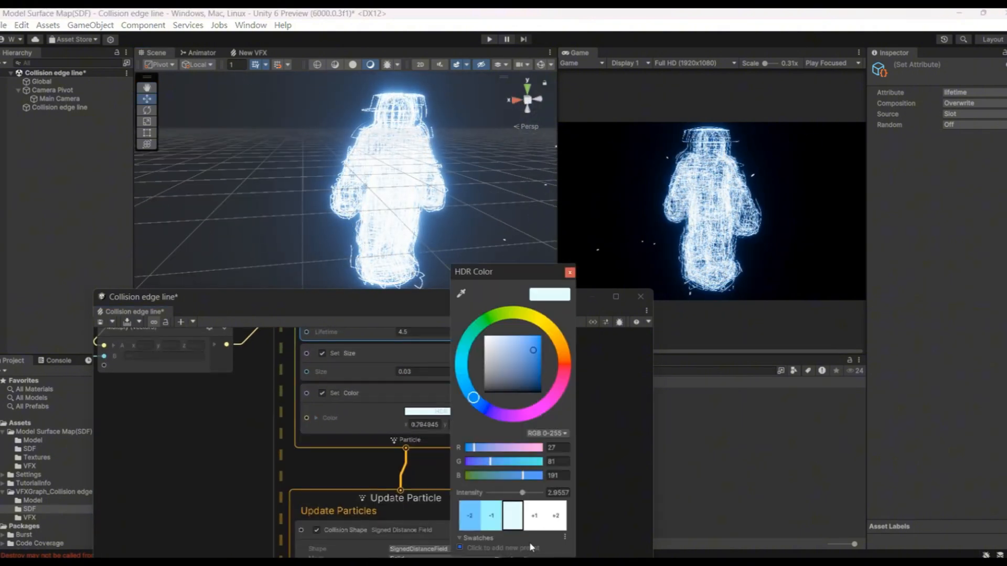
{"action": "left_click_drag", "start_coordinate": [525, 496], "coordinate": [523, 497]}
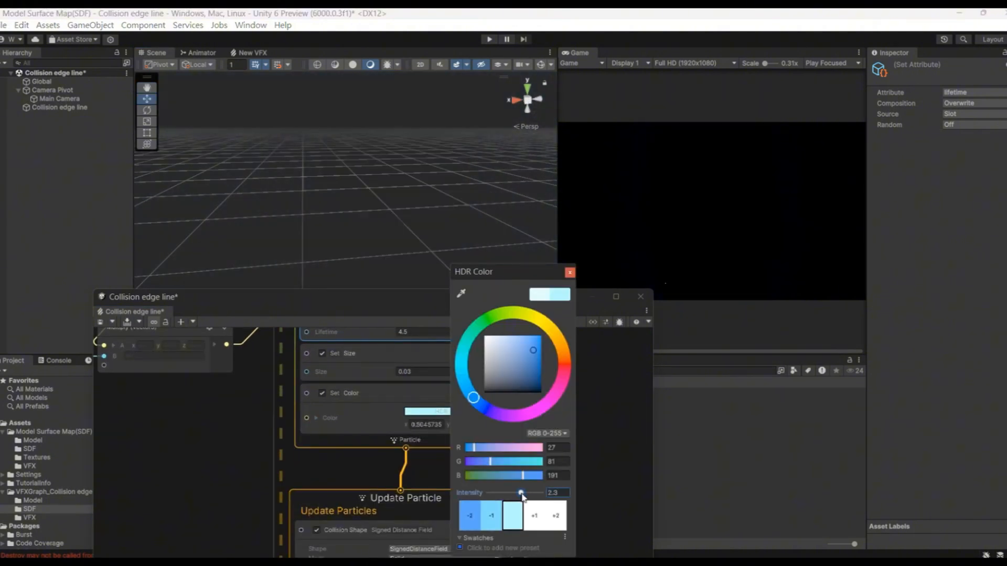
Set the Simple Loop's particle Lifetime to 4 and inspect the character effect in the Scene view
{"action": "left_click", "coordinate": [416, 331]}
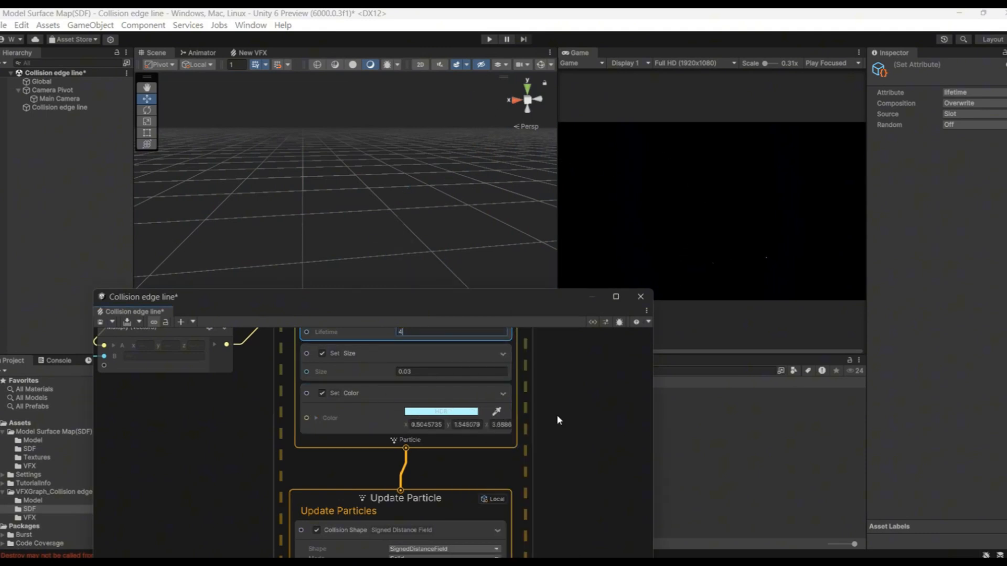
{"action": "type", "text": "4"}
{"action": "left_click", "coordinate": [584, 410]}
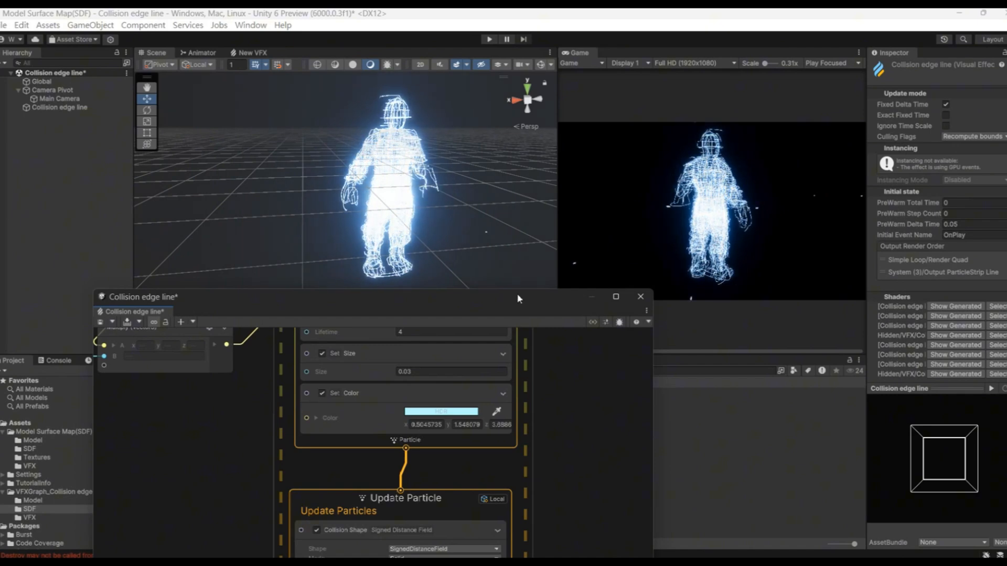
{"action": "left_click_drag", "start_coordinate": [517, 299], "coordinate": [594, 415]}
{"action": "left_click_drag", "start_coordinate": [485, 261], "coordinate": [270, 197], "text": "alt"}
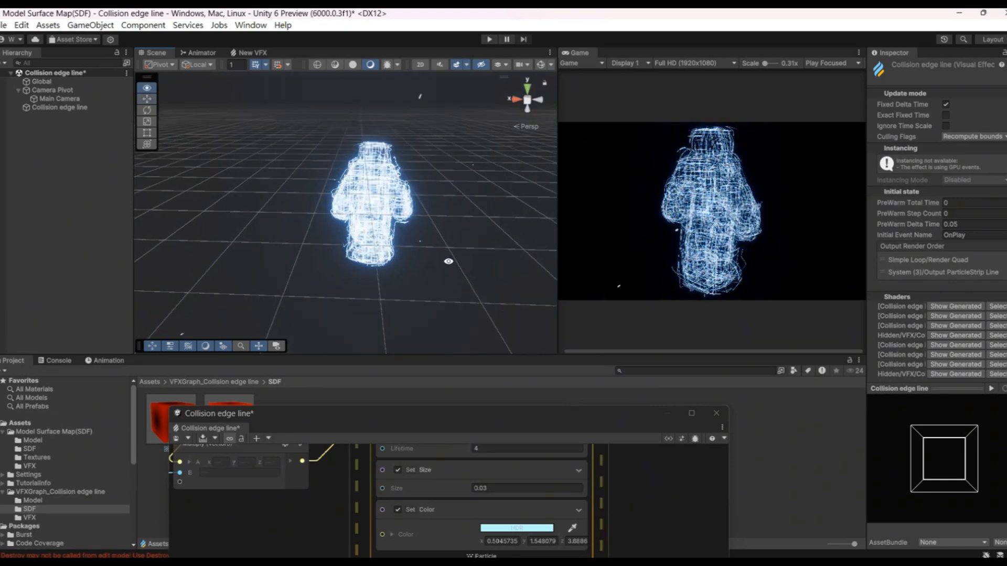
{"action": "left_click_drag", "start_coordinate": [323, 418], "coordinate": [375, 489]}
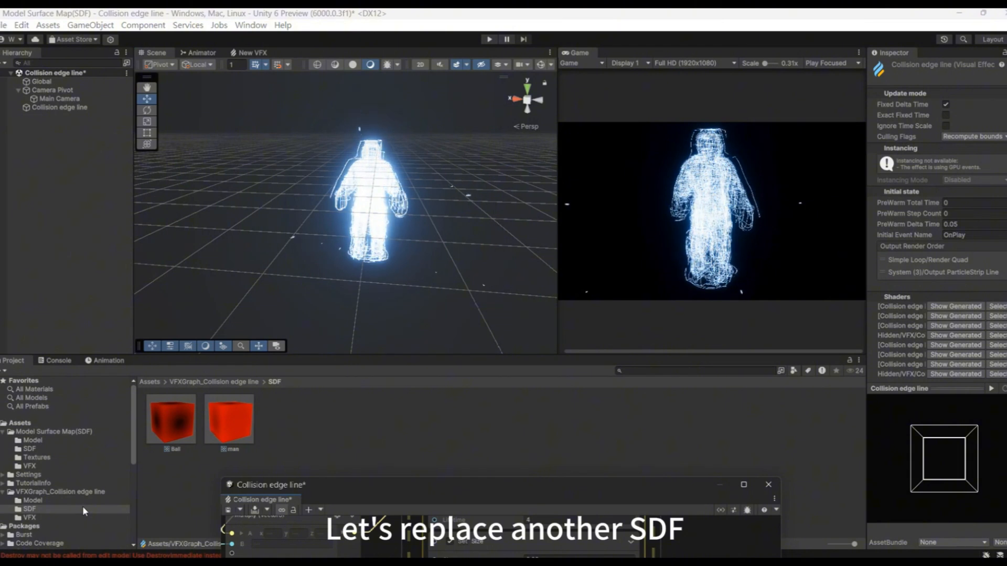
Try the Phone SDF from the Model Surface Map(SDF) folder on the Collision edge line object and inspect its lines
{"action": "left_click", "coordinate": [74, 108]}
{"action": "left_click", "coordinate": [29, 449]}
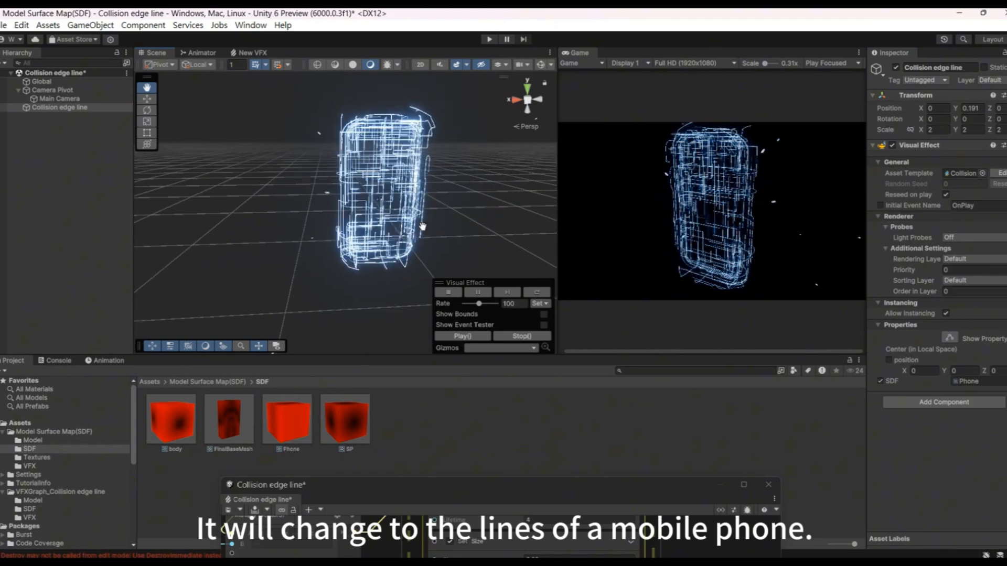
{"action": "left_click_drag", "start_coordinate": [423, 226], "coordinate": [385, 233], "text": "alt"}
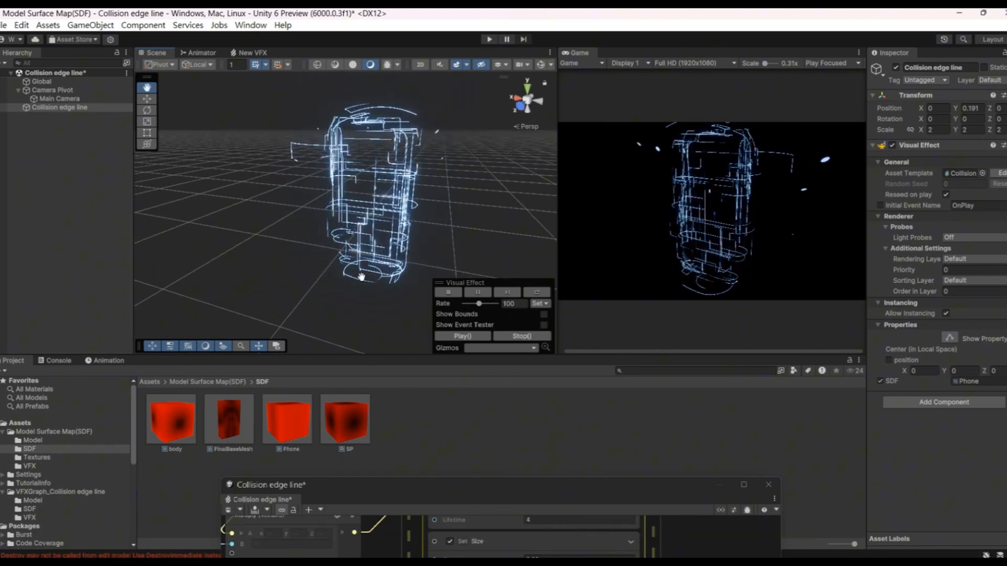
Assign the Ball SDF from the VFXGraph_Collision edge line folder to the Collision edge line object's SDF property
{"action": "left_click", "coordinate": [30, 509]}
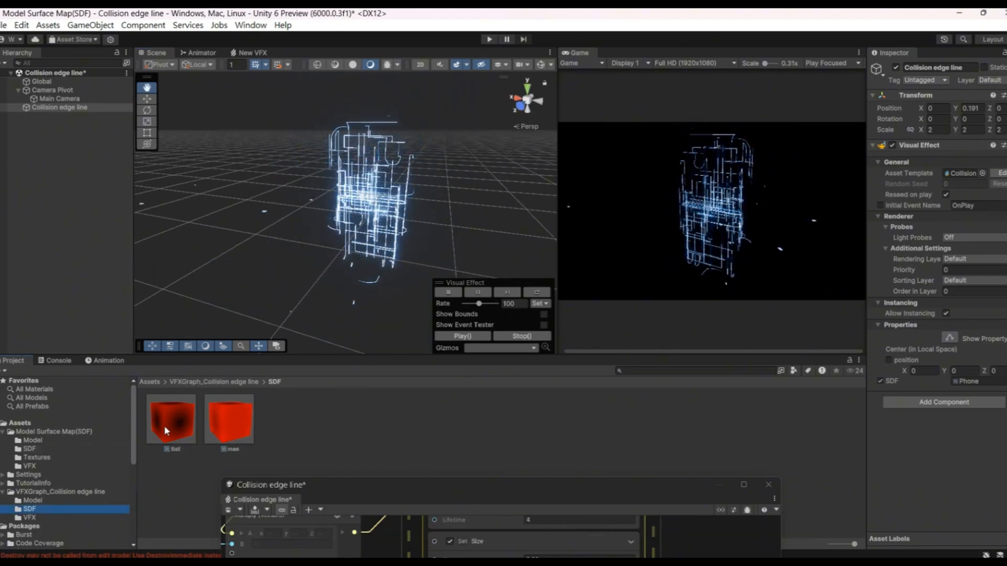
{"action": "left_click_drag", "start_coordinate": [164, 426], "coordinate": [970, 381]}
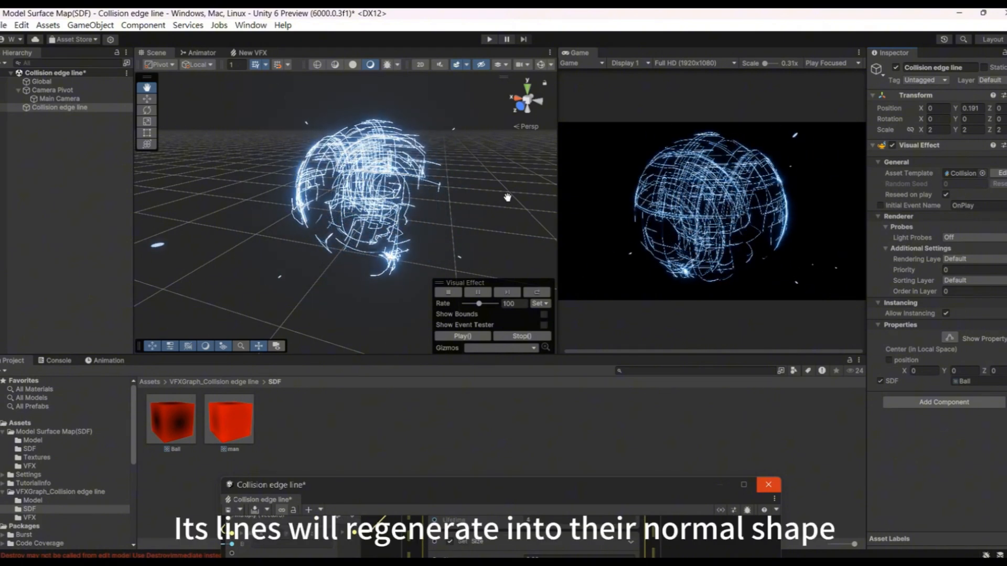
{"action": "left_click_drag", "start_coordinate": [507, 197], "coordinate": [403, 315], "text": "alt"}
Review the VFX graph from the Simple Loop contexts through System (1) and its operator nodes to the particle strip output
{"action": "left_click_drag", "start_coordinate": [497, 490], "coordinate": [369, 86]}
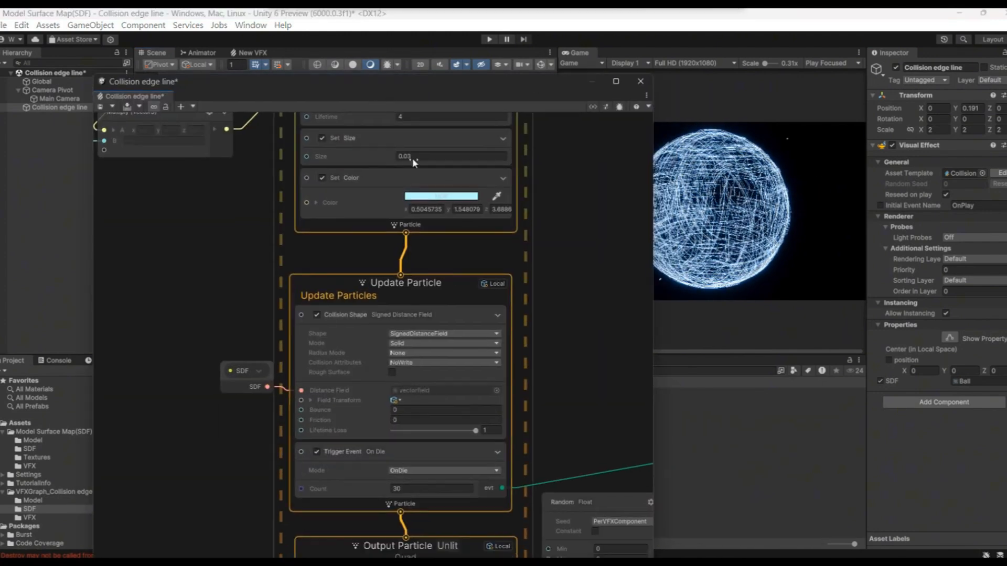
{"action": "scroll", "coordinate": [613, 157], "scroll_direction": "down", "scroll_amount": 2}
{"action": "middle_click_drag", "start_coordinate": [616, 158], "coordinate": [512, 318]}
{"action": "left_click_drag", "start_coordinate": [566, 83], "coordinate": [519, 62]}
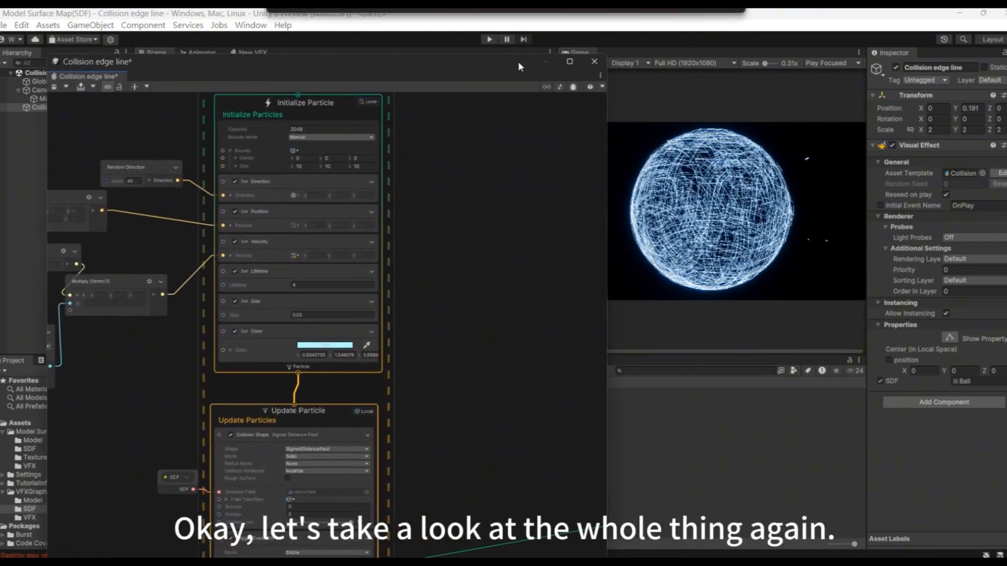
{"action": "middle_click_drag", "start_coordinate": [485, 355], "coordinate": [298, 211]}
{"action": "scroll", "coordinate": [325, 231], "scroll_direction": "down", "scroll_amount": 4}
{"action": "middle_click_drag", "start_coordinate": [449, 398], "coordinate": [482, 239]}
{"action": "scroll", "coordinate": [411, 235], "scroll_direction": "down", "scroll_amount": 1}
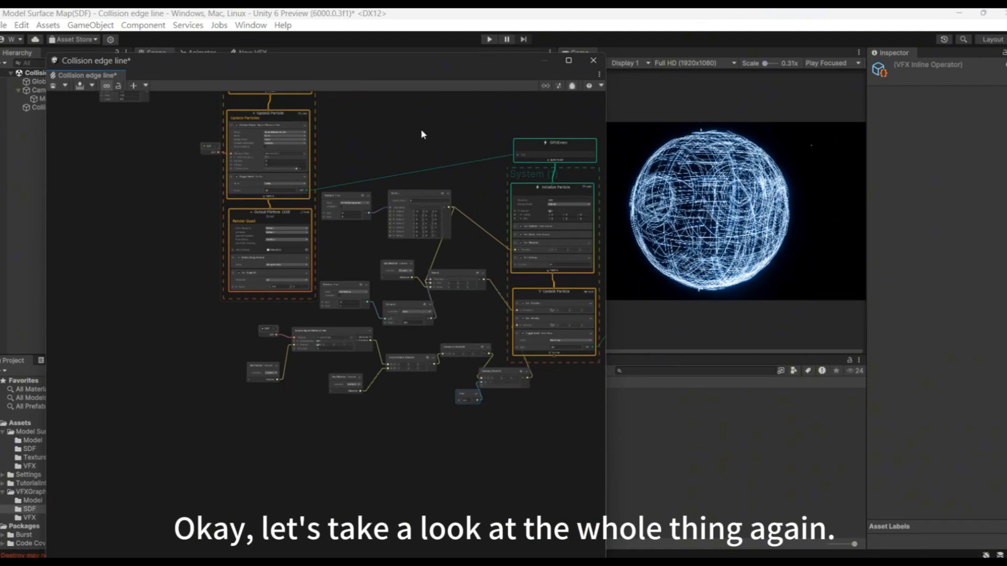
{"action": "middle_click_drag", "start_coordinate": [421, 131], "coordinate": [388, 135]}
{"action": "middle_click_drag", "start_coordinate": [475, 425], "coordinate": [303, 371]}
{"action": "scroll", "coordinate": [303, 370], "scroll_direction": "up", "scroll_amount": 3}
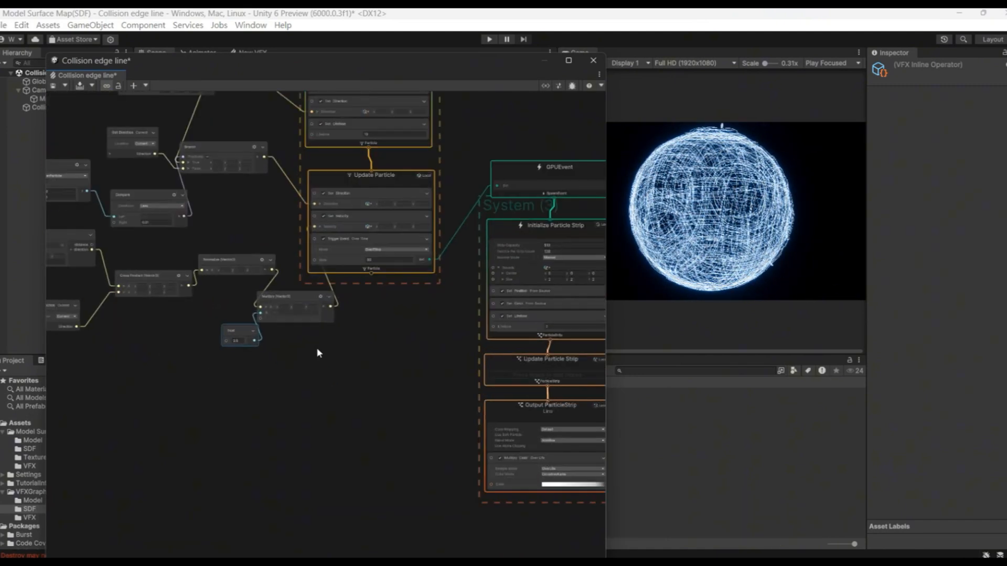
{"action": "middle_click_drag", "start_coordinate": [368, 303], "coordinate": [279, 345]}
{"action": "scroll", "coordinate": [280, 345], "scroll_direction": "up", "scroll_amount": 2}
{"action": "middle_click_drag", "start_coordinate": [340, 388], "coordinate": [373, 498]}
{"action": "middle_click_drag", "start_coordinate": [386, 243], "coordinate": [555, 341]}
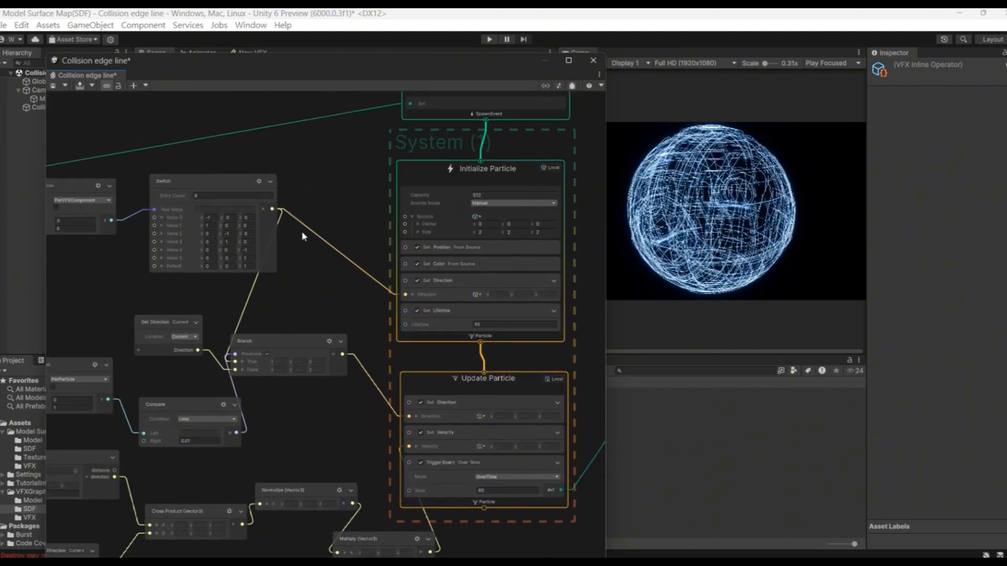
Review the Simple Loop's spawn and initialize contexts with their input nodes, and check the graph's Blackboard properties
{"action": "middle_click_drag", "start_coordinate": [297, 287], "coordinate": [471, 331]}
{"action": "middle_click_drag", "start_coordinate": [260, 339], "coordinate": [526, 386]}
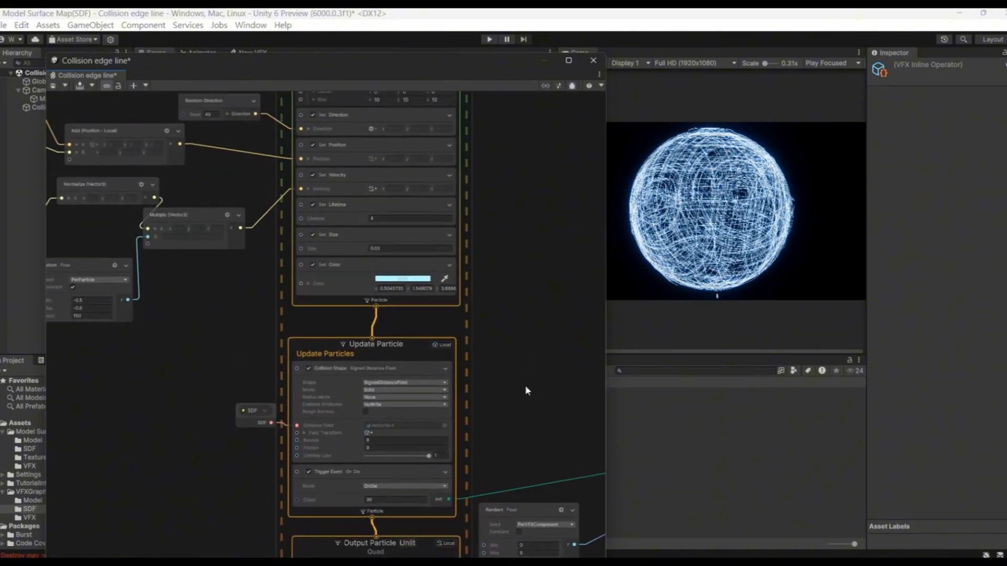
{"action": "middle_click_drag", "start_coordinate": [250, 362], "coordinate": [525, 388]}
{"action": "middle_click_drag", "start_coordinate": [423, 225], "coordinate": [257, 236]}
{"action": "left_click", "coordinate": [542, 87]}
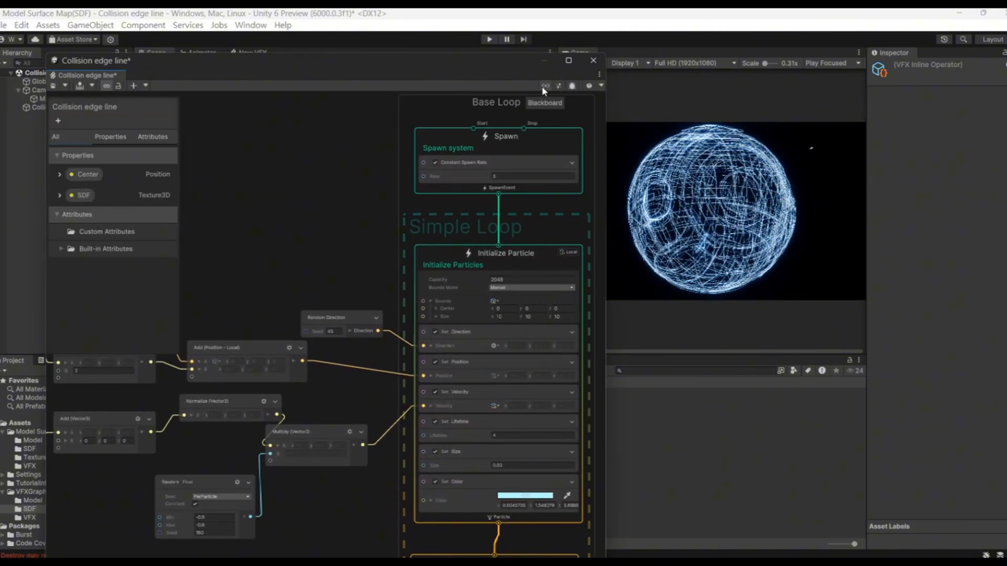
{"action": "left_click", "coordinate": [542, 86]}
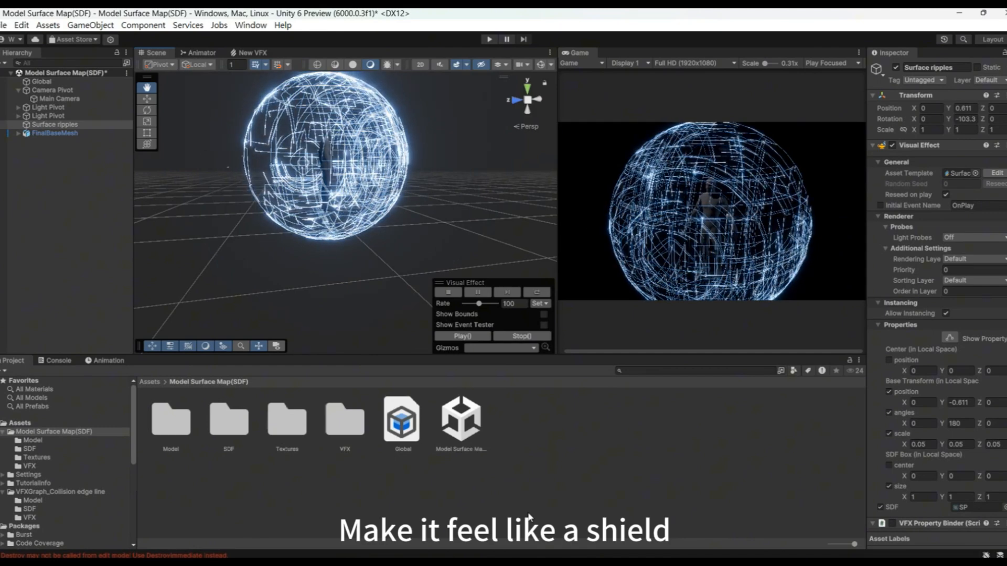
Assign the Phone SDF to the Surface ripples effect and rotate the object about its Y axis to about -172.5 degrees
{"action": "left_click_drag", "start_coordinate": [427, 134], "coordinate": [287, 193], "text": "alt"}
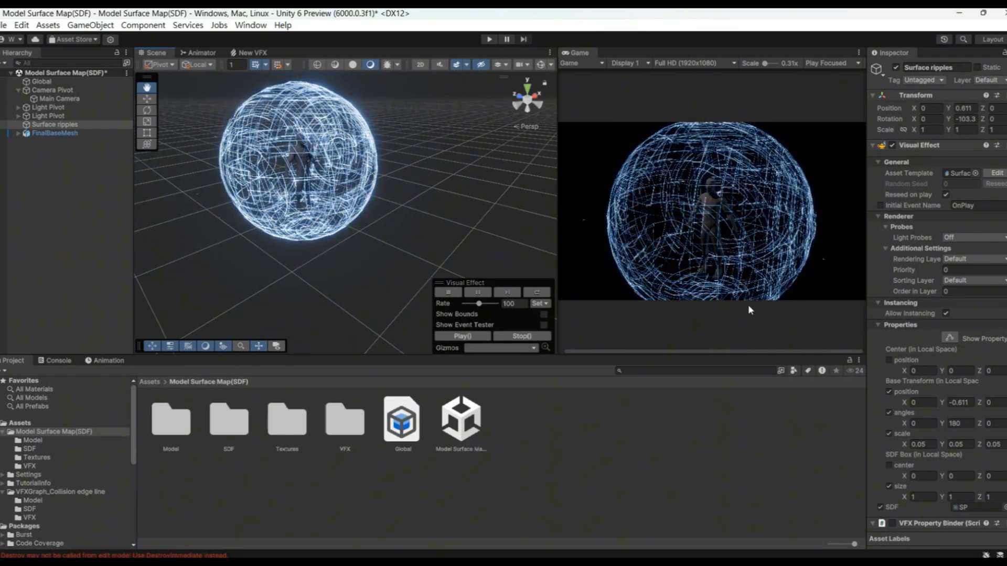
{"action": "scroll", "coordinate": [933, 362], "scroll_direction": "down", "scroll_amount": 1}
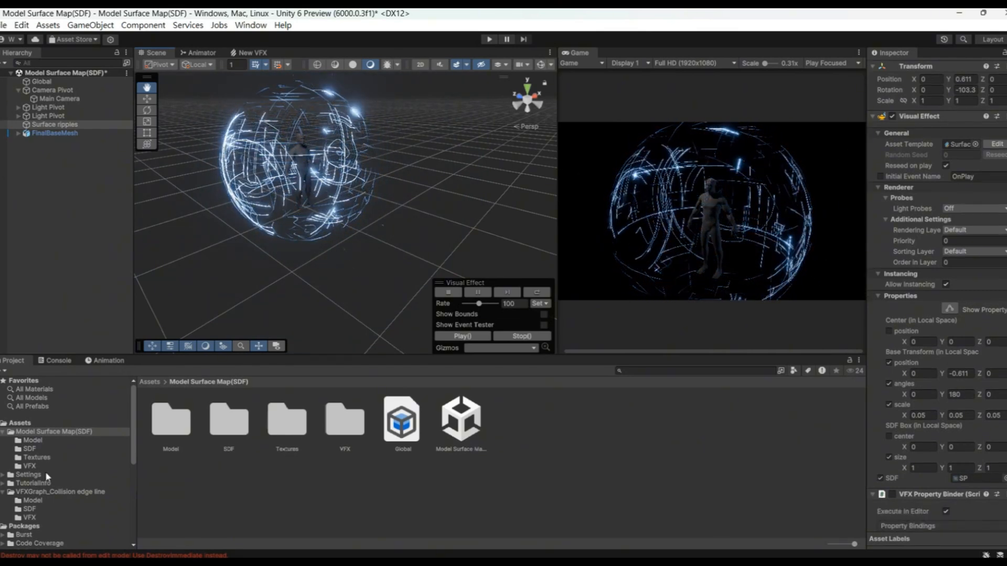
{"action": "left_click", "coordinate": [49, 447]}
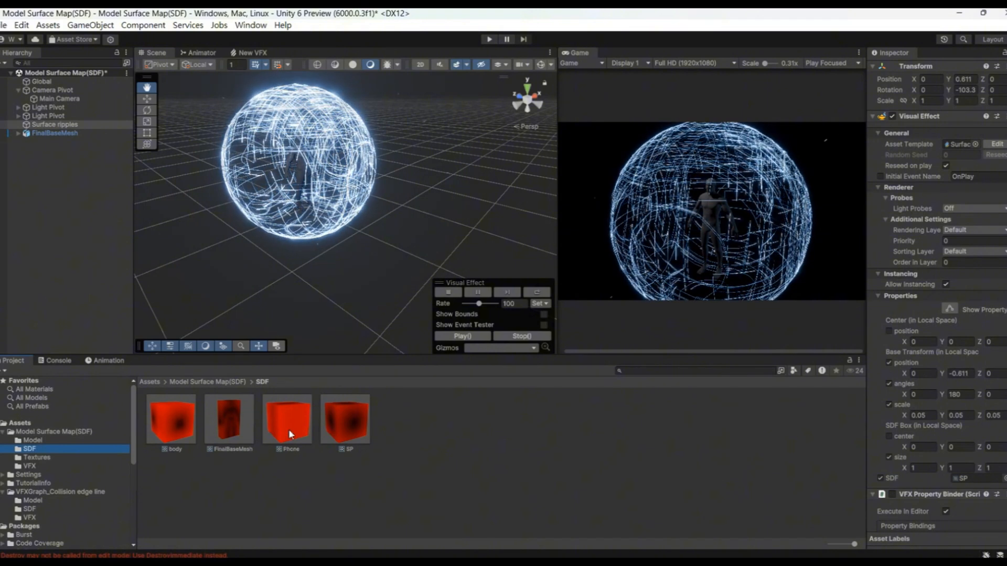
{"action": "left_click_drag", "start_coordinate": [289, 429], "coordinate": [968, 478]}
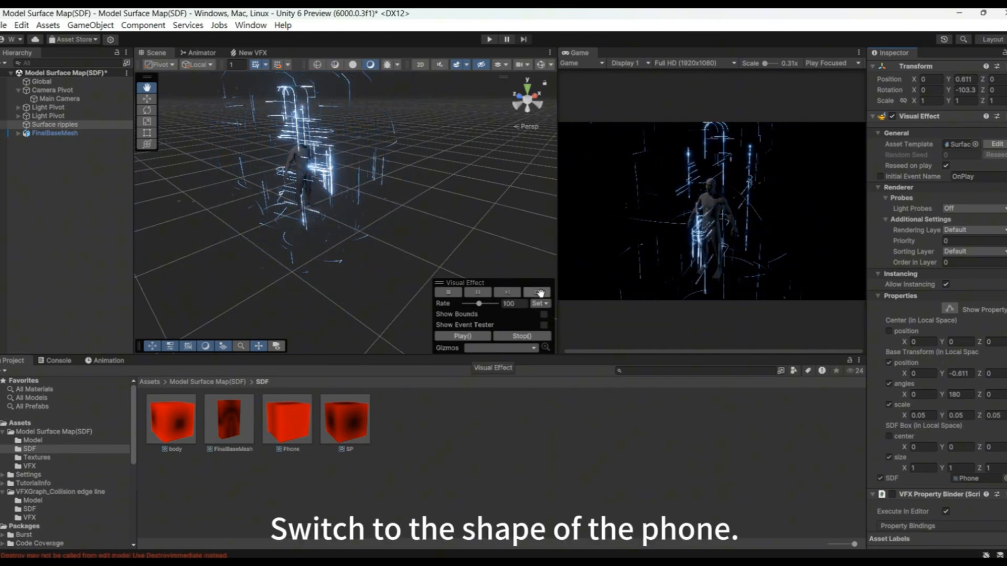
{"action": "left_click_drag", "start_coordinate": [411, 180], "coordinate": [375, 241], "text": "alt"}
{"action": "left_click_drag", "start_coordinate": [295, 207], "coordinate": [407, 158]}
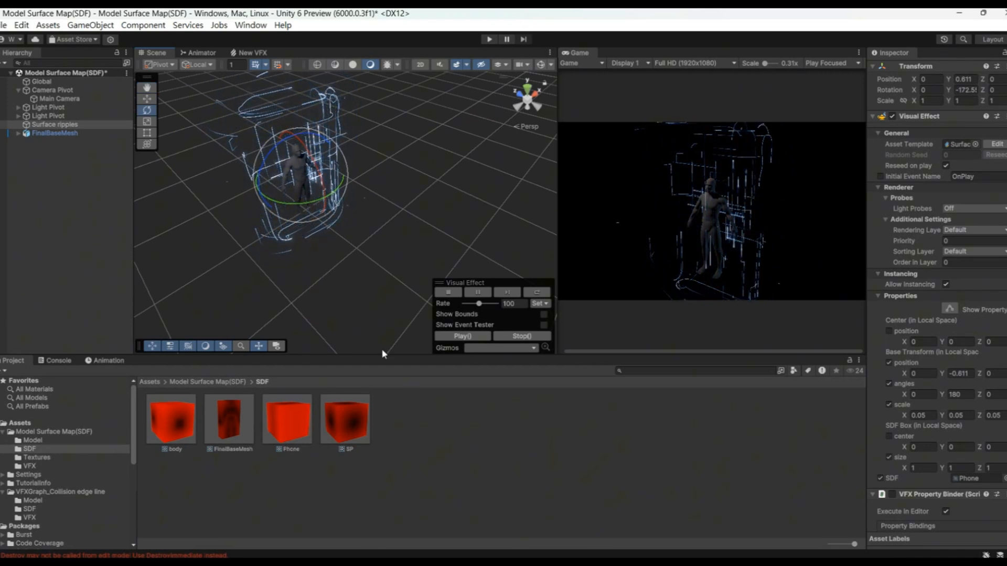
Assign the SP SDF to the Surface ripples effect and inspect the spherical shield around the character
{"action": "left_click", "coordinate": [299, 425]}
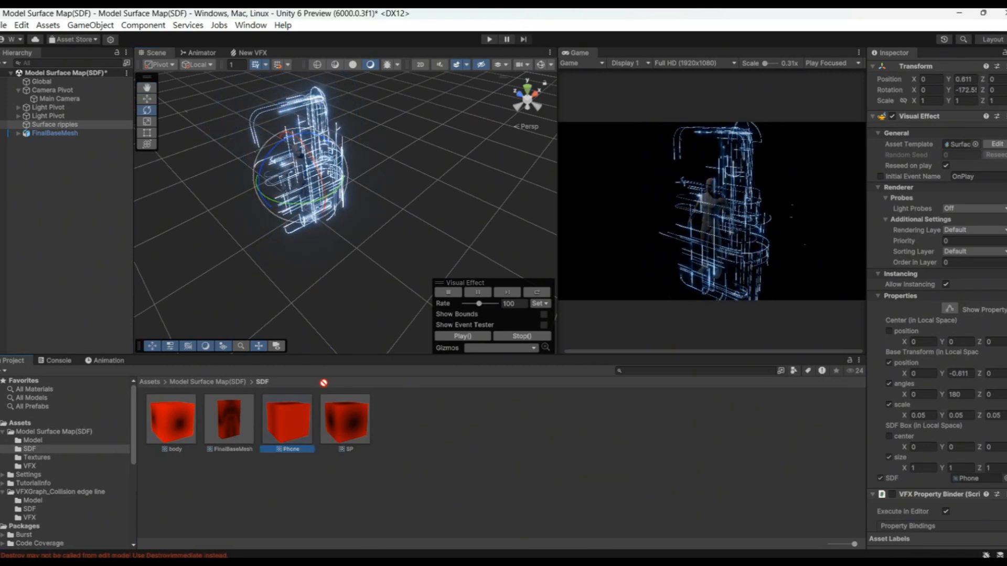
{"action": "left_click_drag", "start_coordinate": [982, 484], "coordinate": [976, 476]}
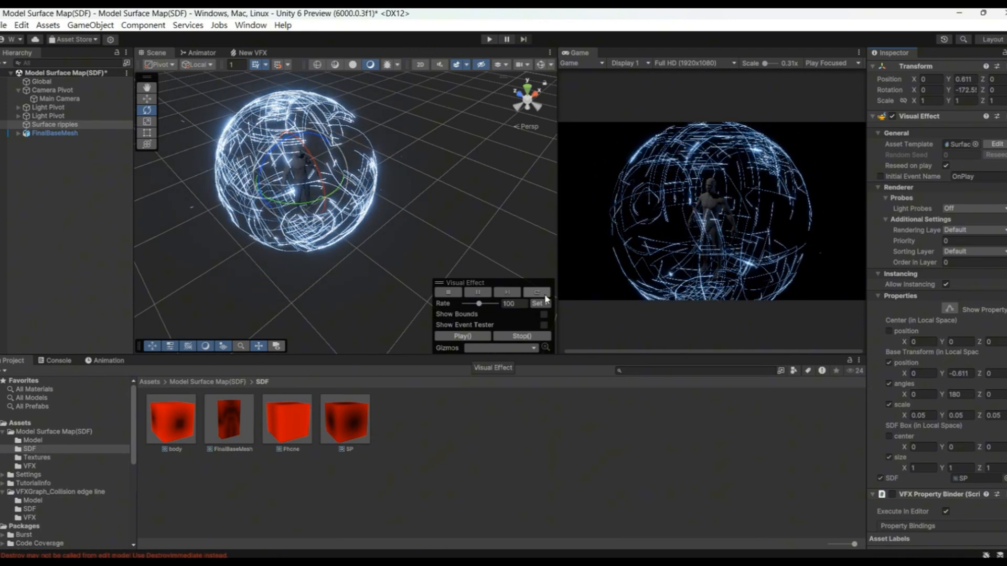
{"action": "left_click_drag", "start_coordinate": [267, 284], "coordinate": [221, 276], "text": "alt"}
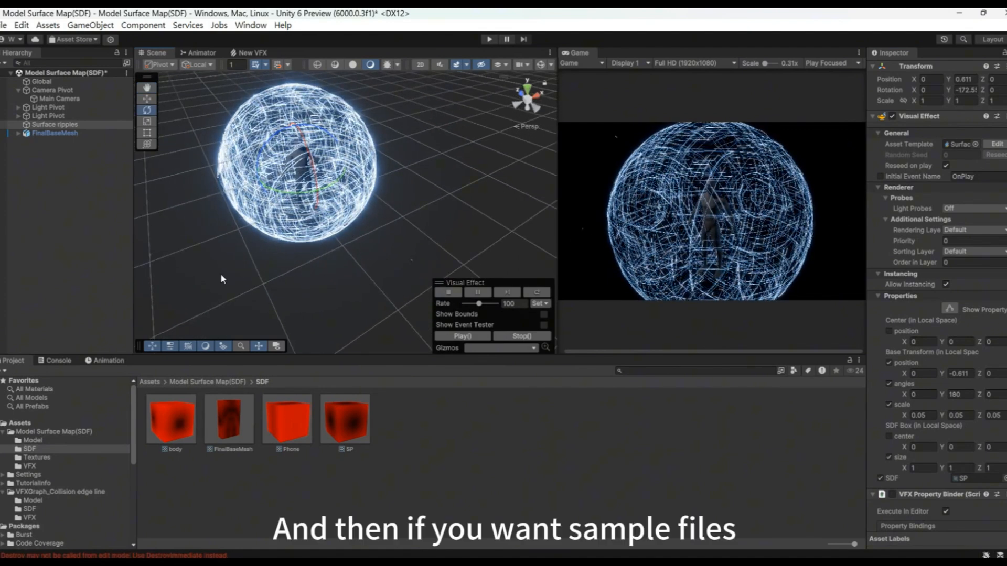